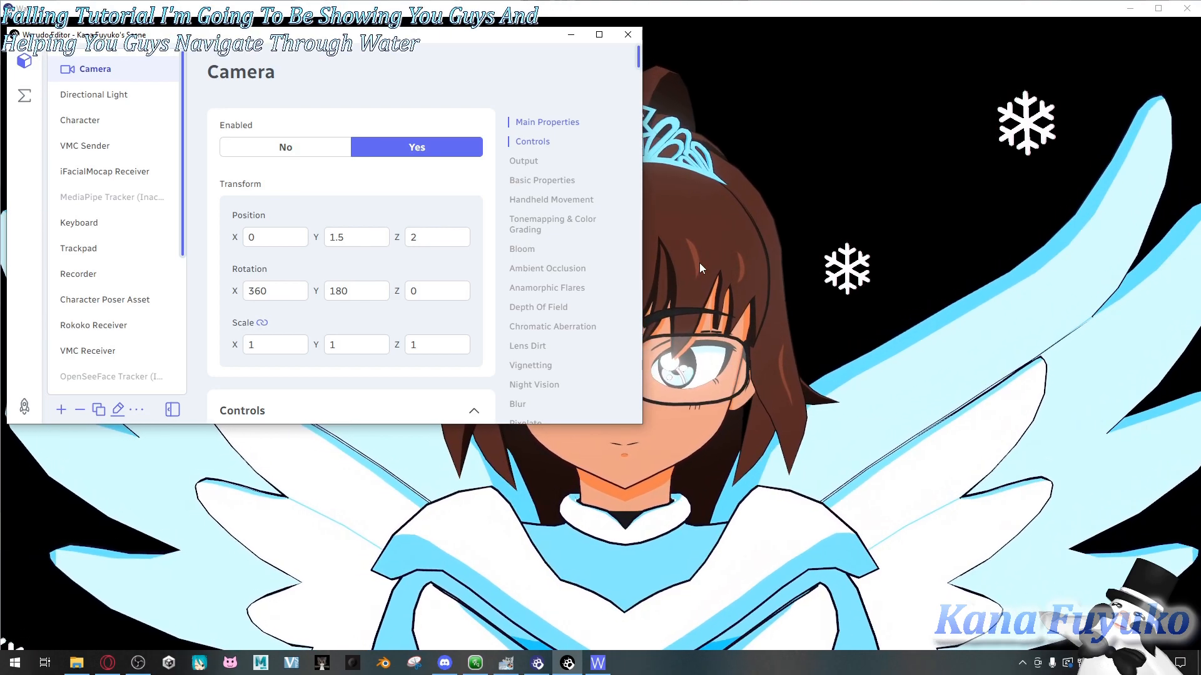
drag(476, 35, 345, 76)
scroll(420, 242, down, 5)
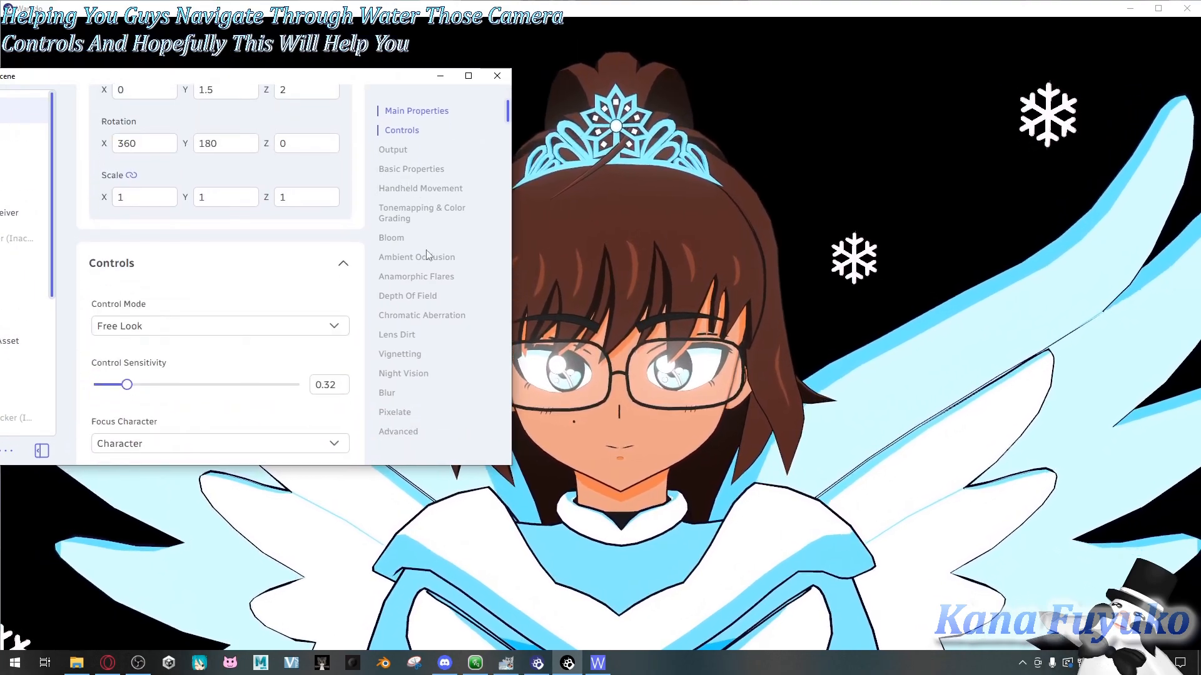
scroll(417, 384, up, 5)
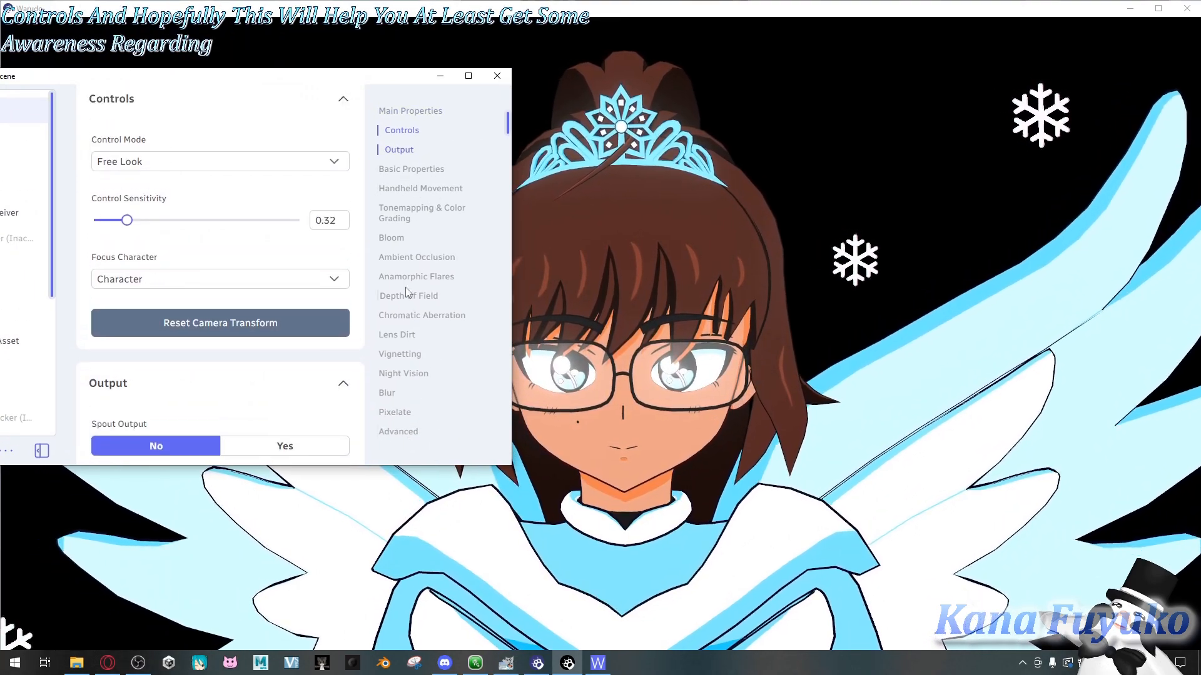
drag(385, 80, 526, 39)
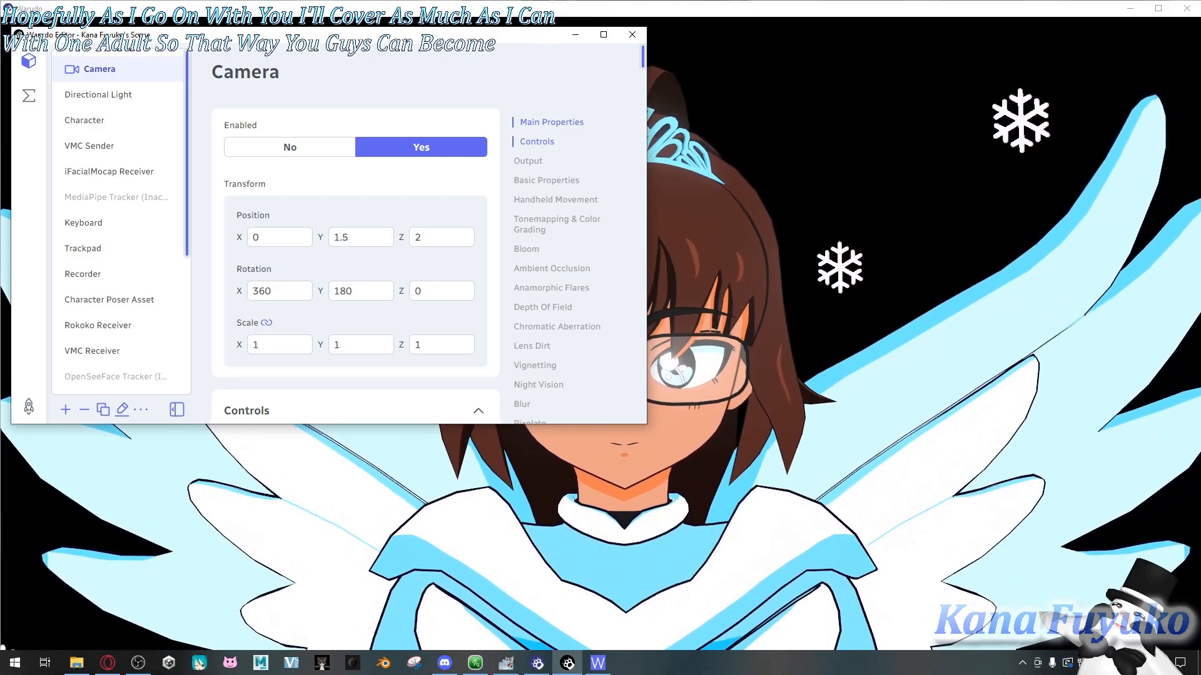
mouse_move(361, 55)
mouse_down()
mouse_move(437, 306)
mouse_move(366, 159)
mouse_move(360, 49)
mouse_up()
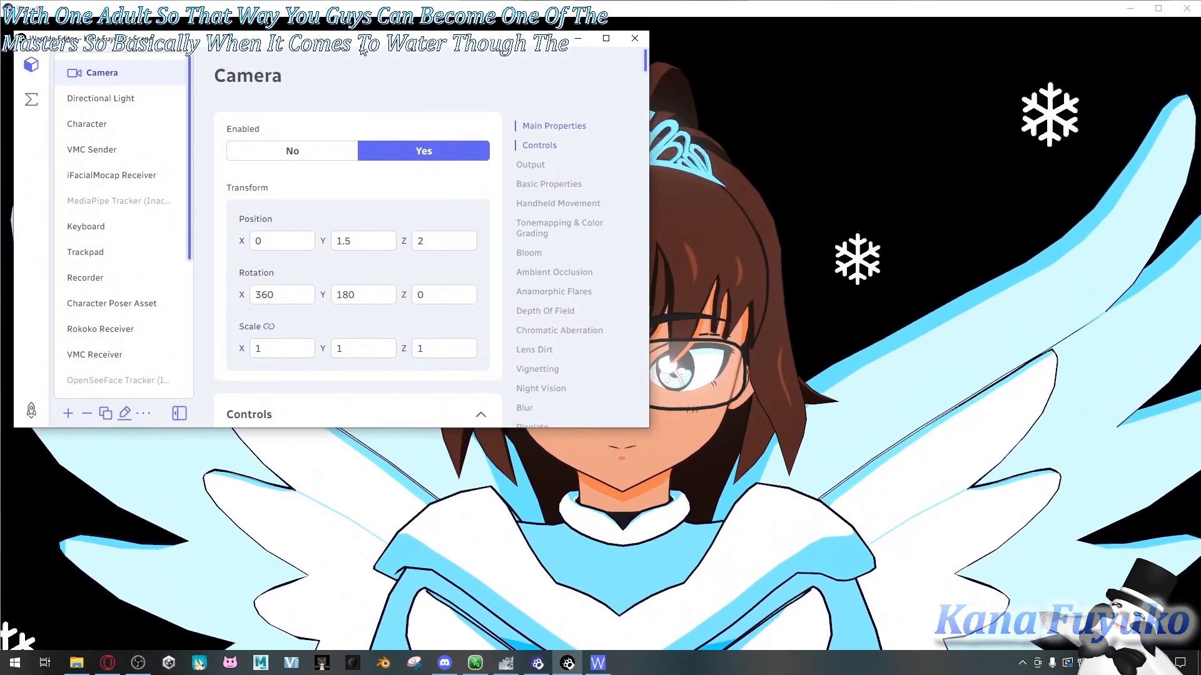
drag(191, 122, 192, 98)
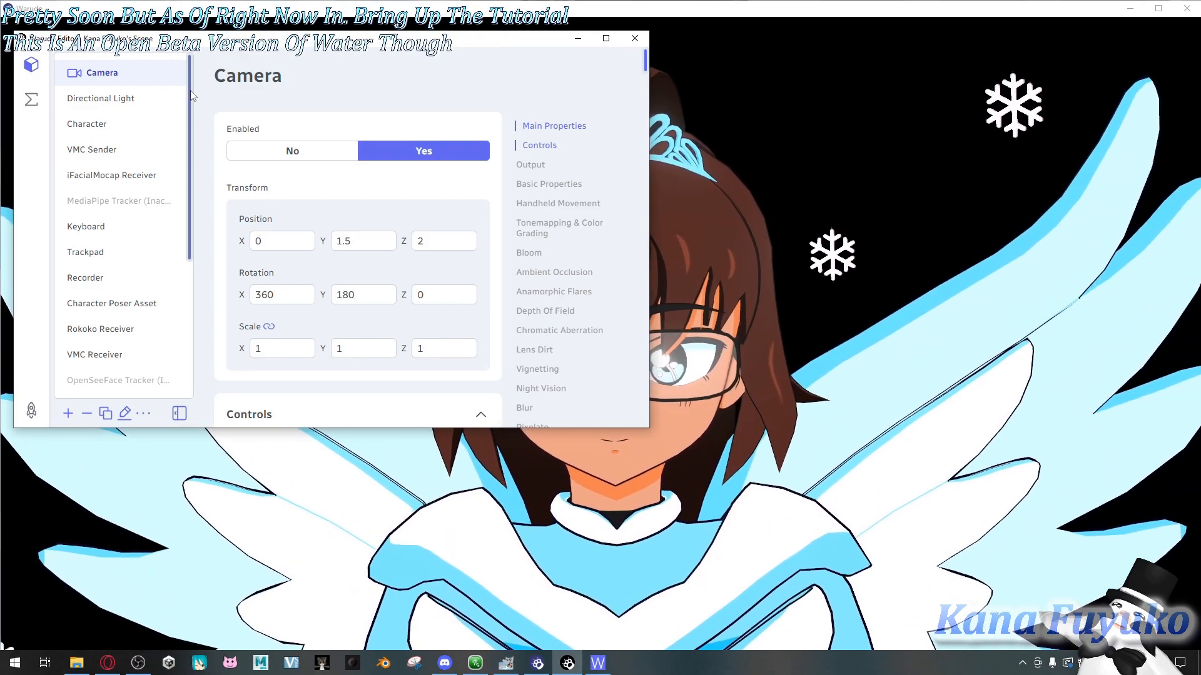
scroll(561, 259, down, 5)
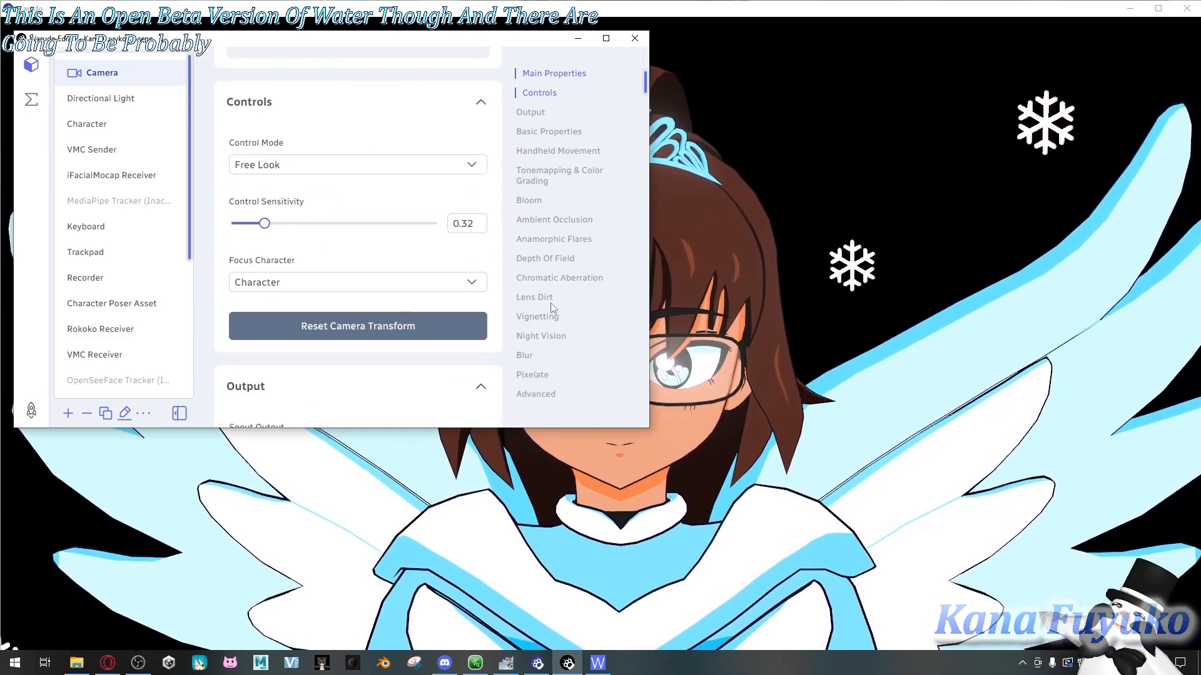
scroll(512, 277, up, 5)
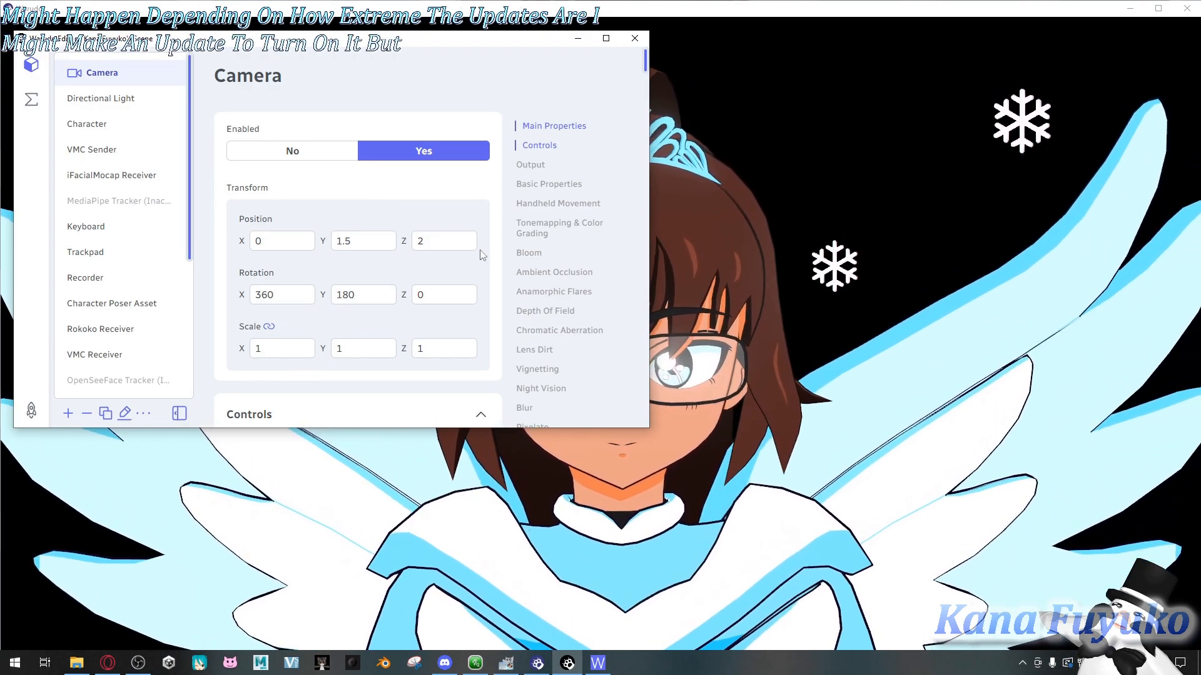
drag(563, 39, 504, 50)
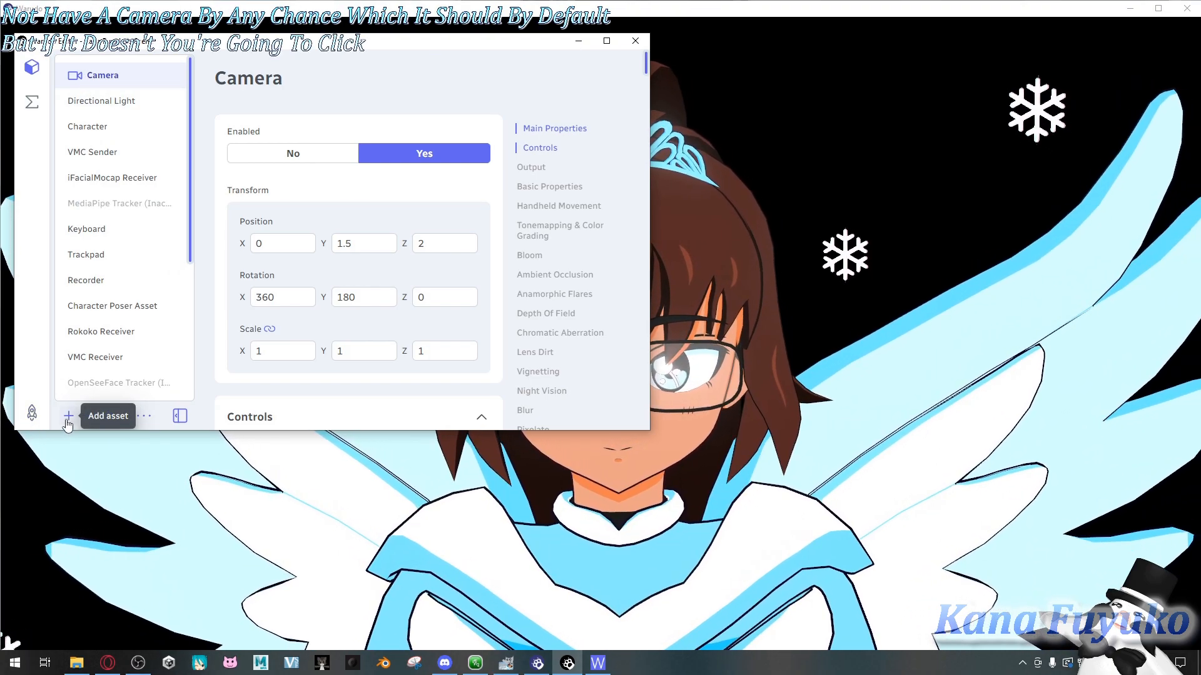
Step: Browse the addable asset types, including the Camera entry under Cinematography, and close the list without adding anything
click(69, 418)
scroll(125, 224, down, 4)
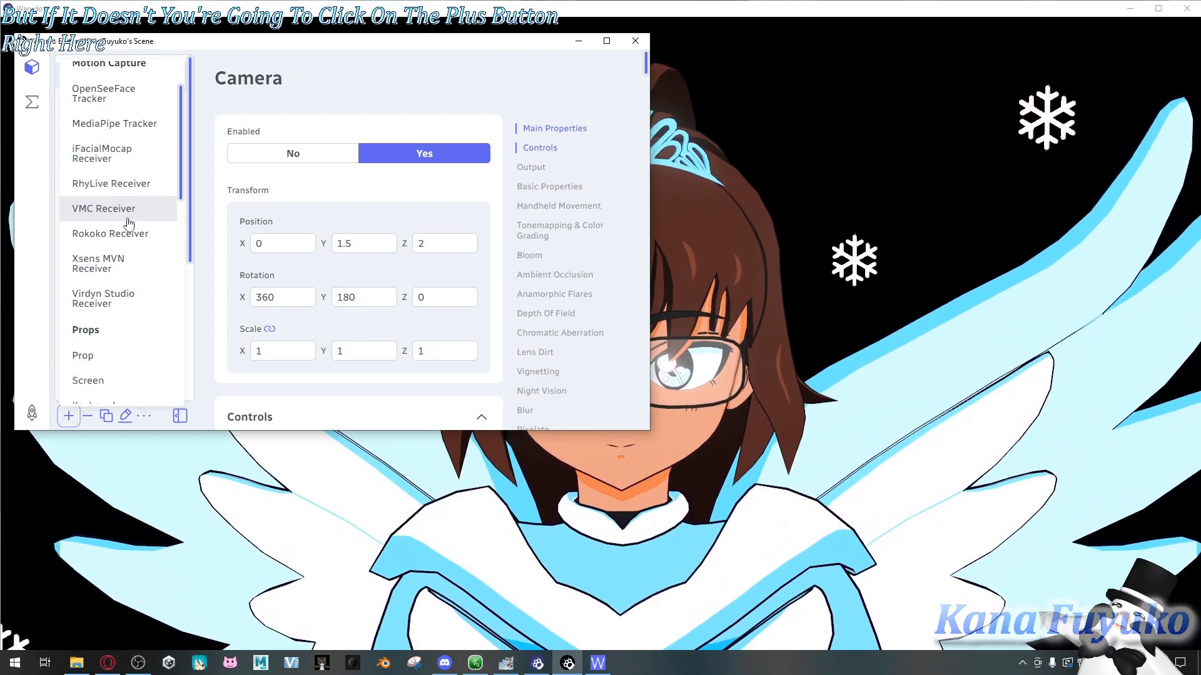
scroll(122, 231, down, 3)
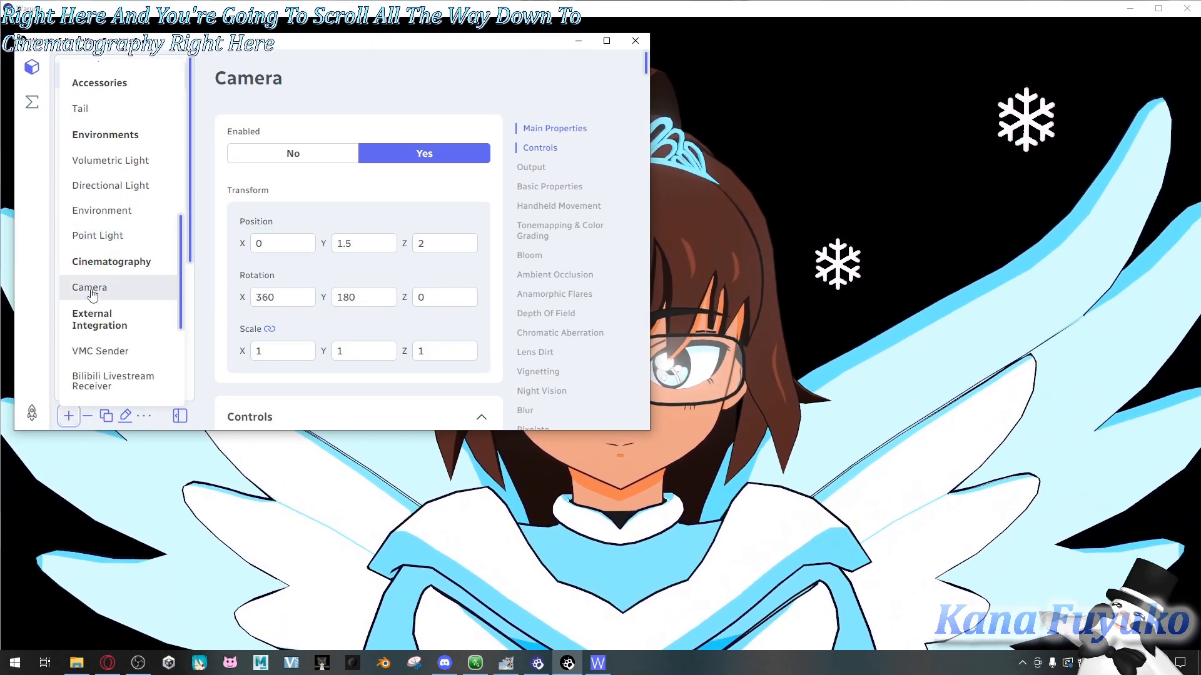
scroll(86, 294, up, 6)
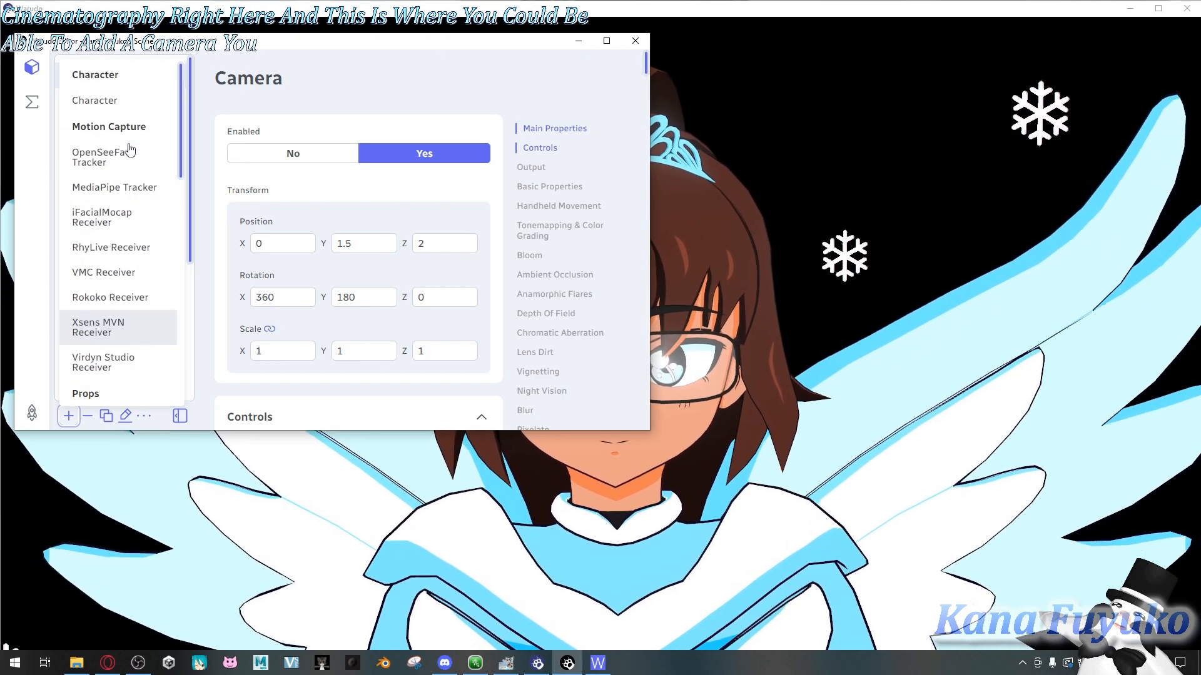
scroll(107, 296, down, 6)
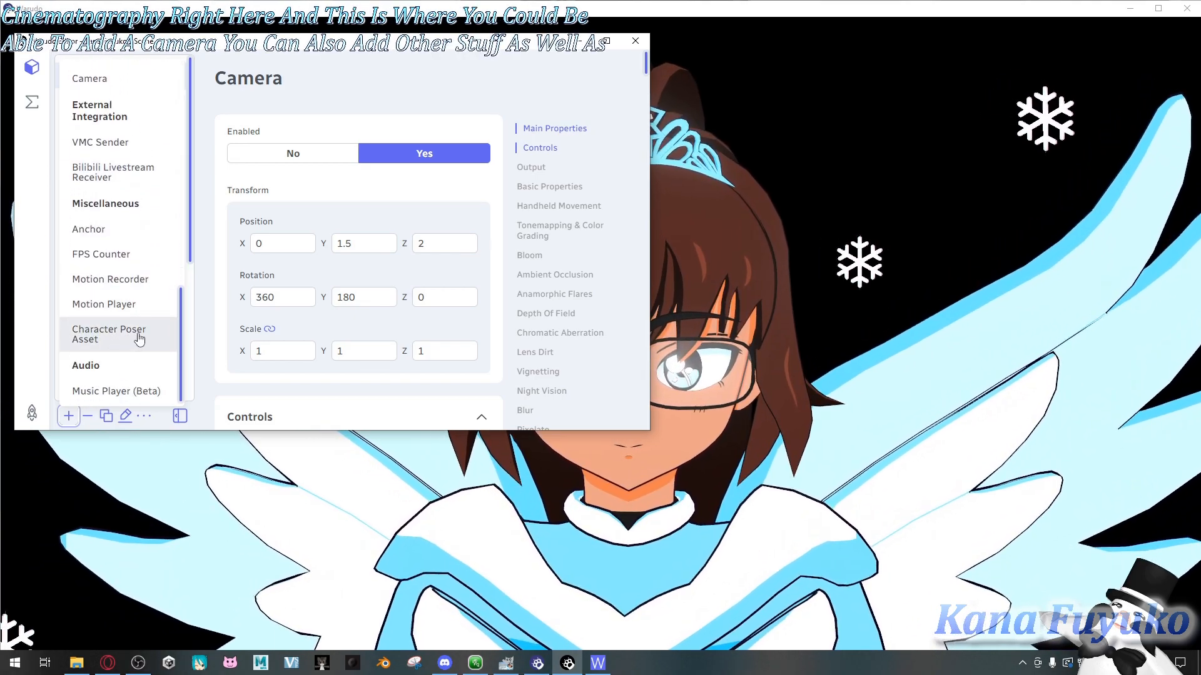
scroll(143, 273, up, 6)
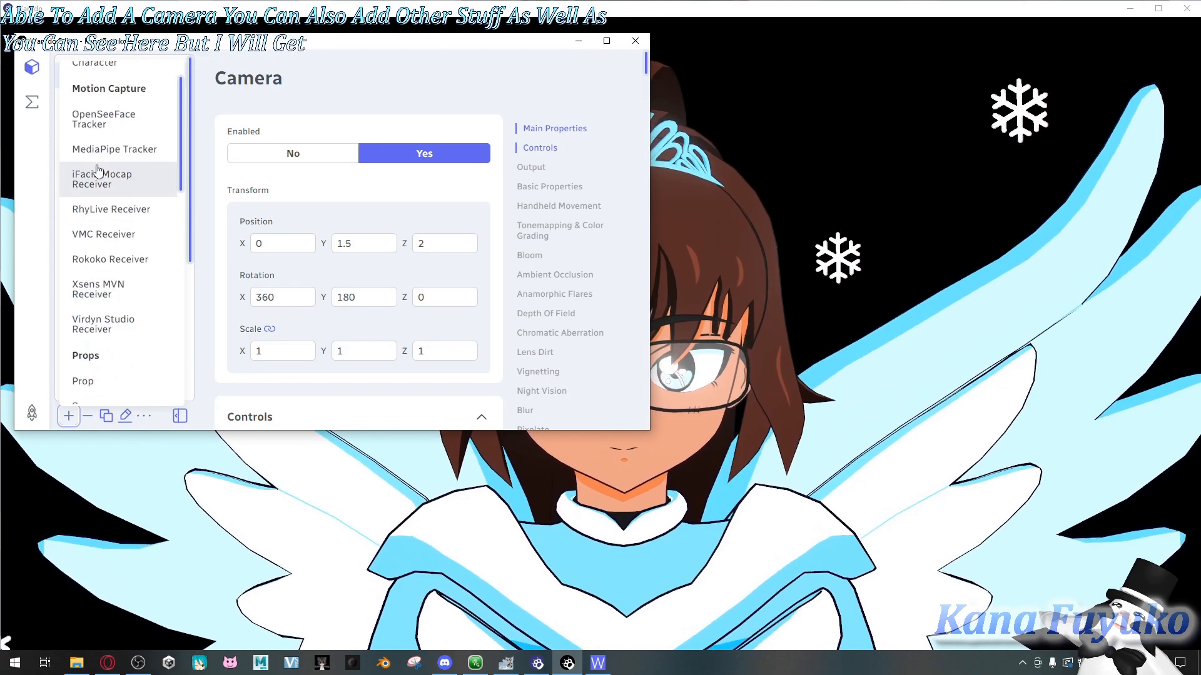
click(69, 416)
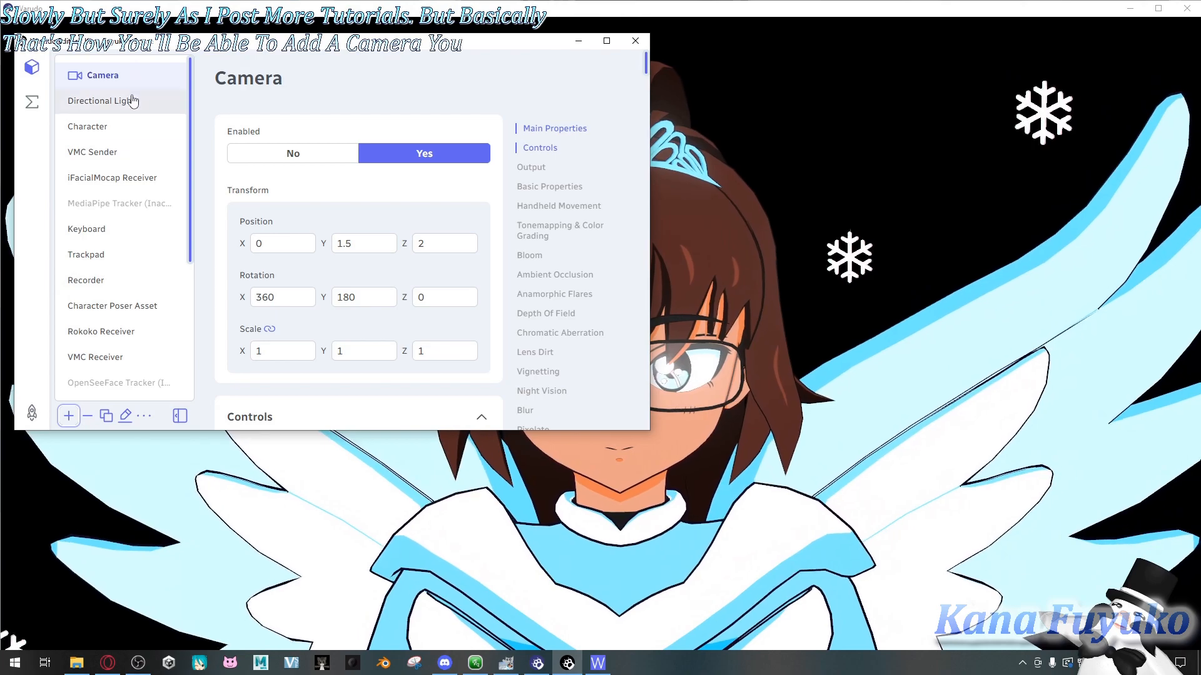
Step: Look through the scene's other cameras, viewing the properties of Camera 3 and the Free-Look Camera
scroll(134, 100, down, 4)
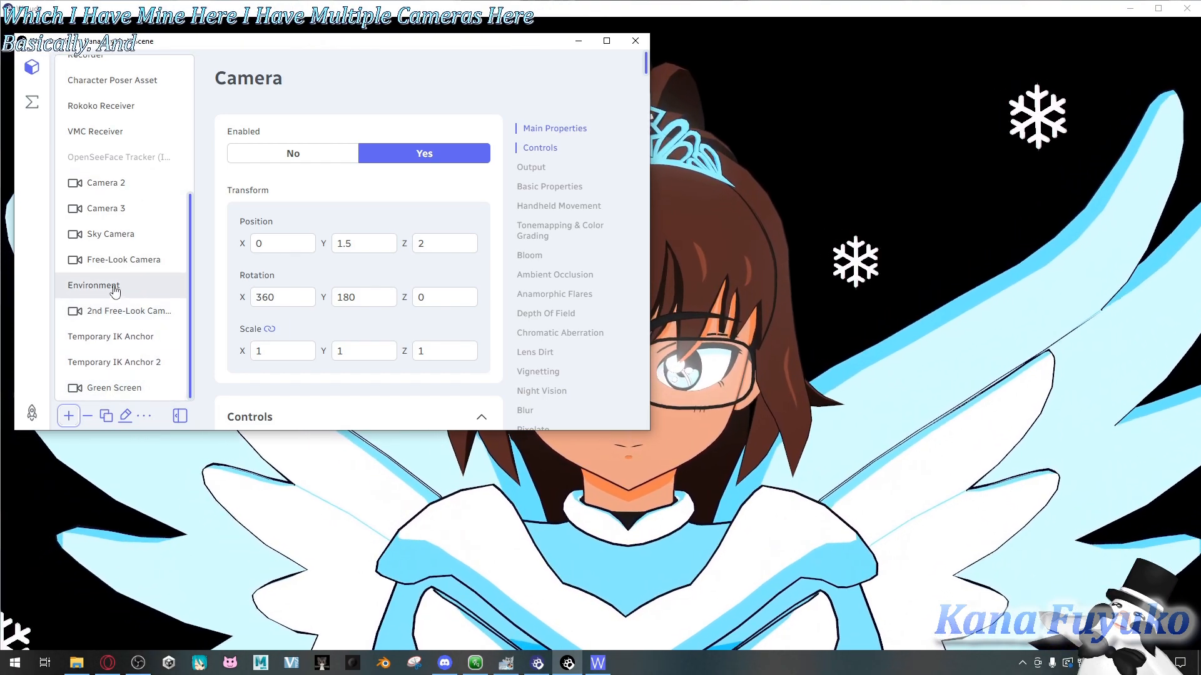
click(106, 209)
click(126, 261)
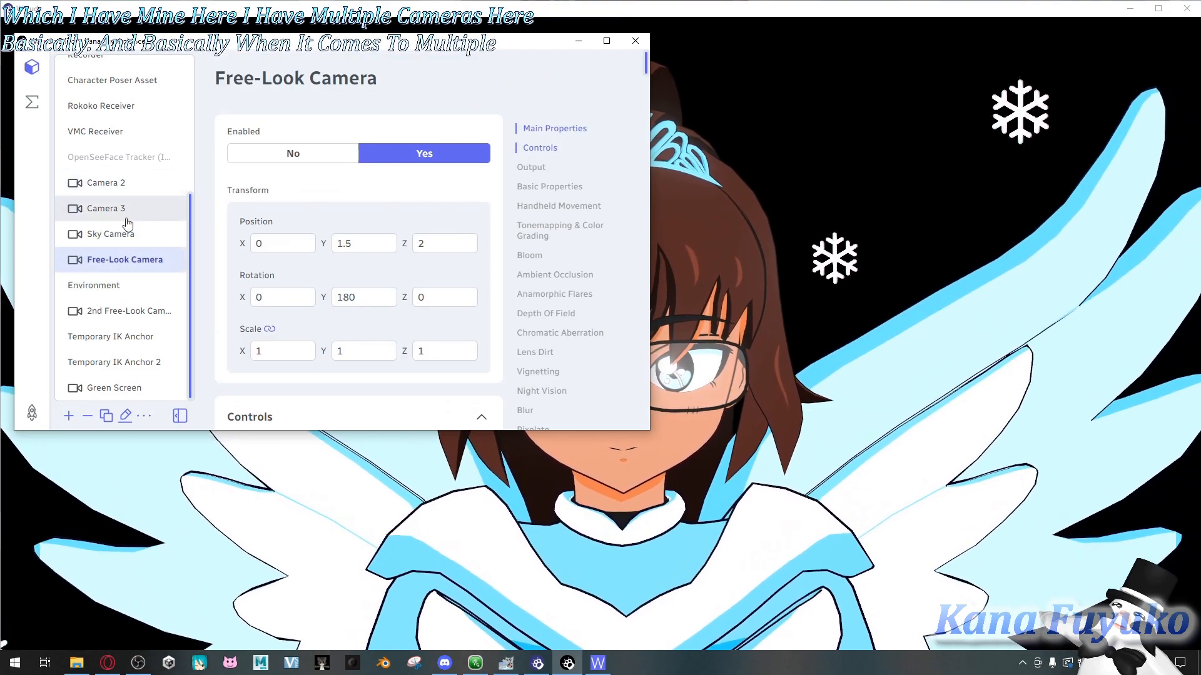
scroll(182, 234, up, 5)
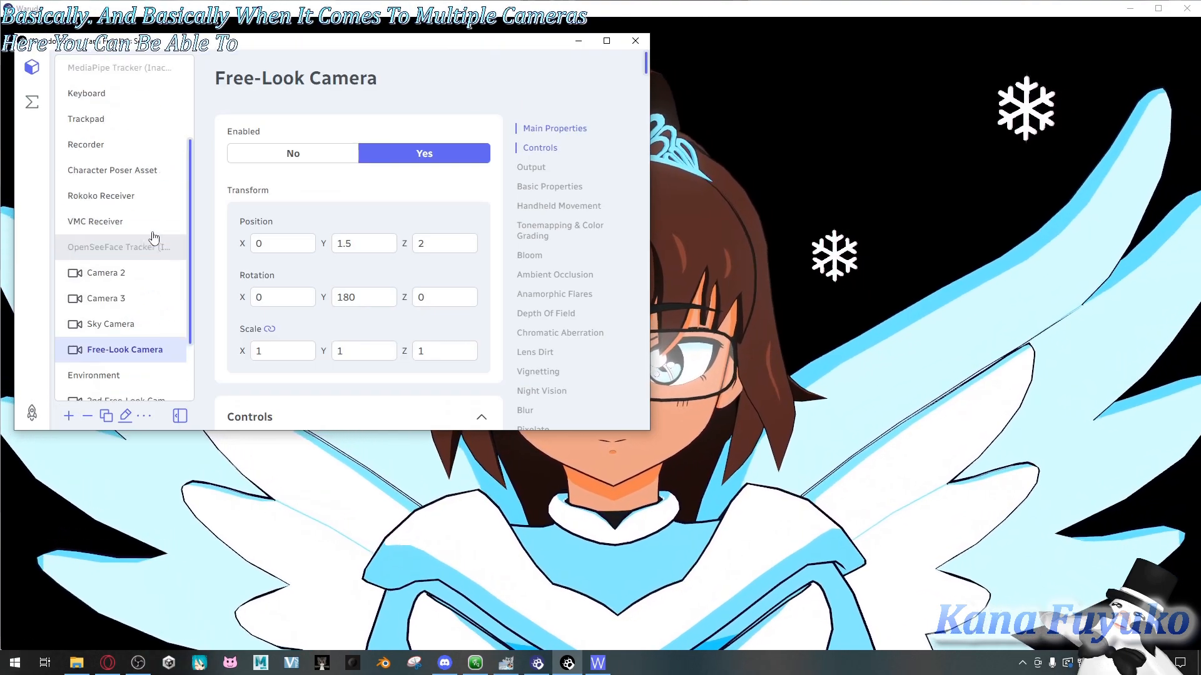
Step: Duplicate the main Camera asset and show the copy at the end of the asset list
click(118, 78)
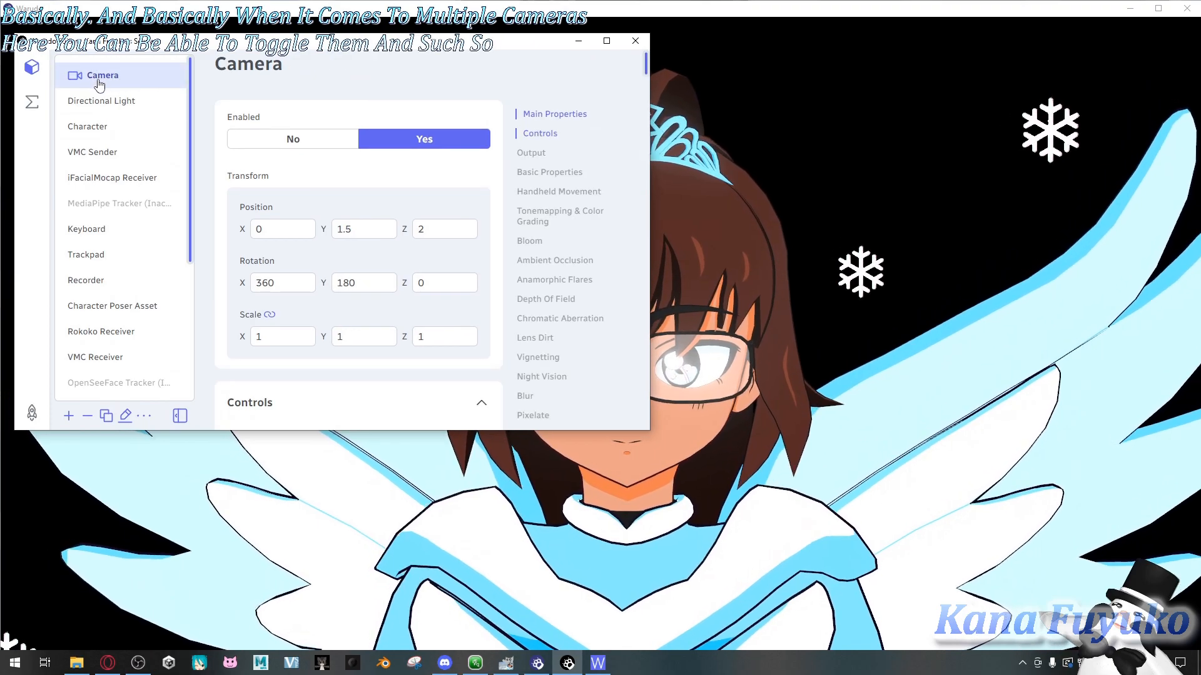
click(105, 418)
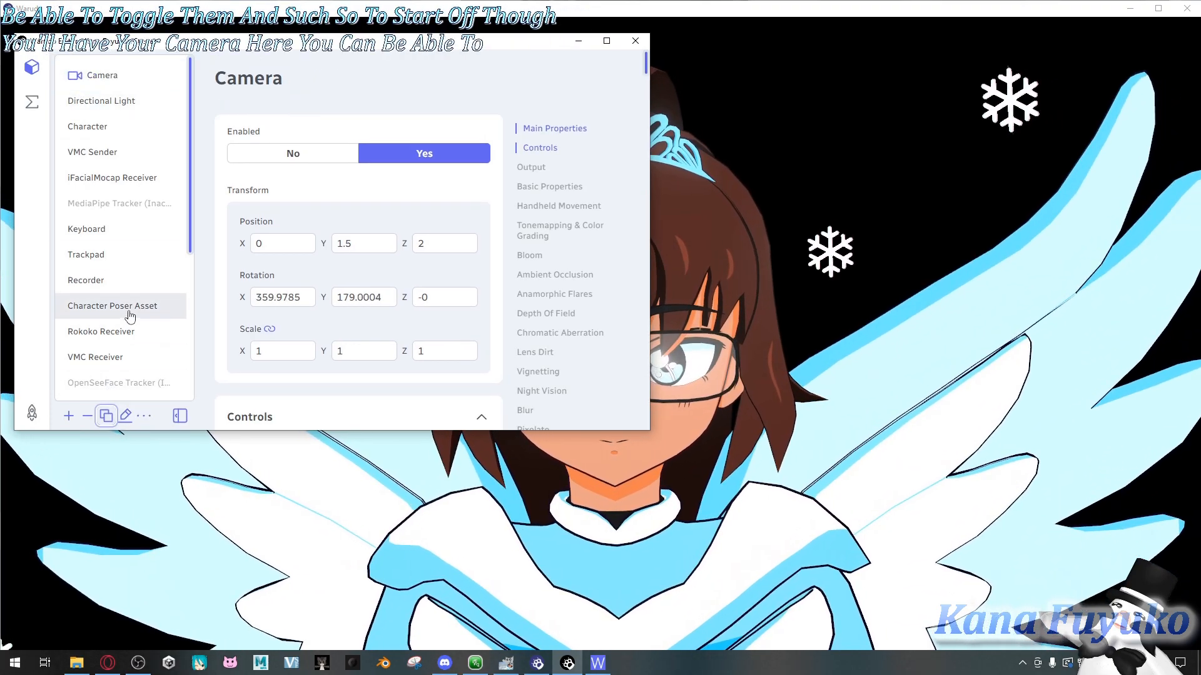
scroll(93, 312, down, 5)
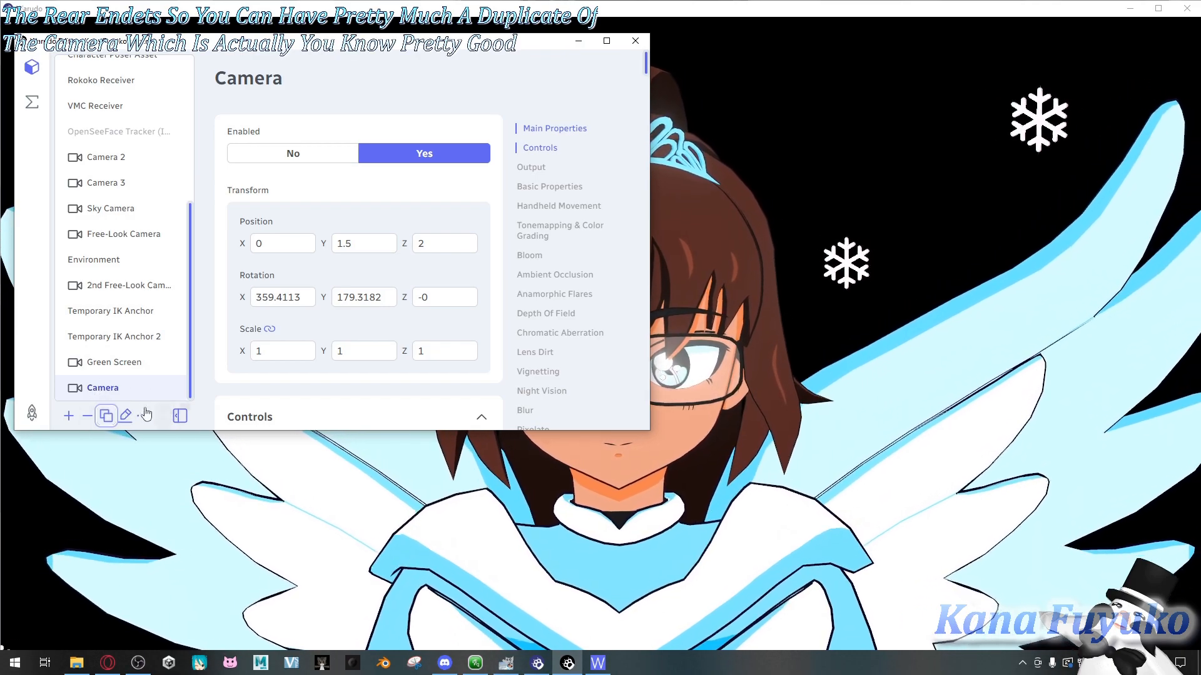
Step: Rename the duplicated camera as "Camera Test"
click(125, 417)
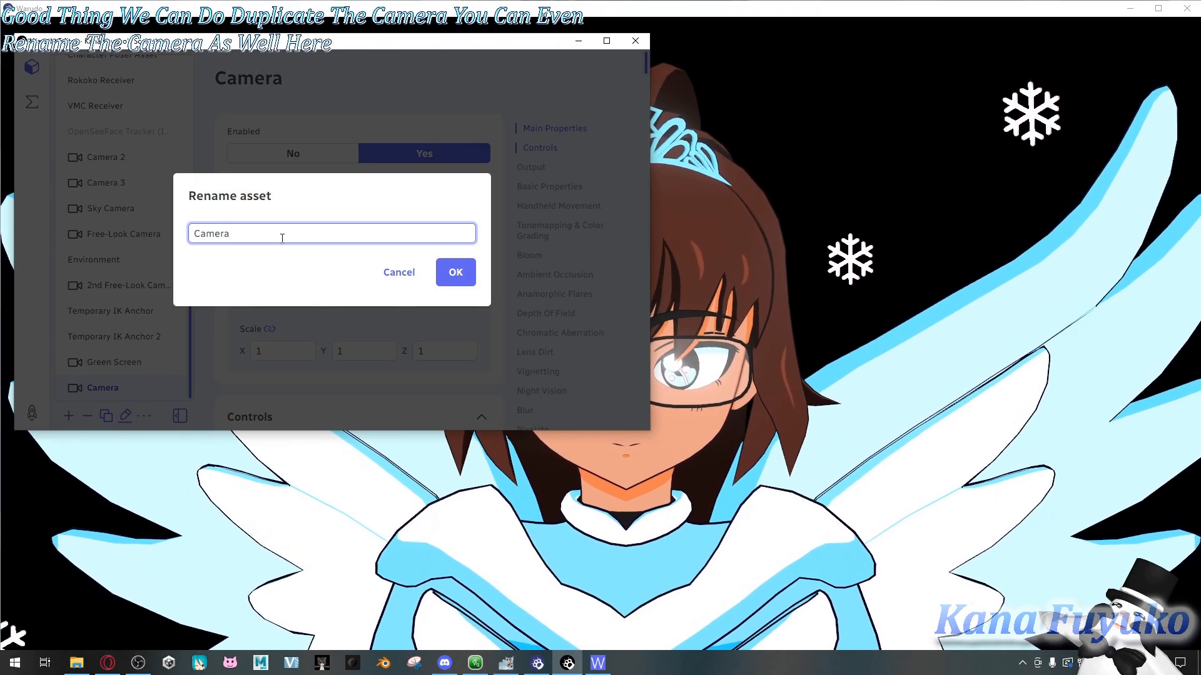
double_click(286, 236)
click(273, 243)
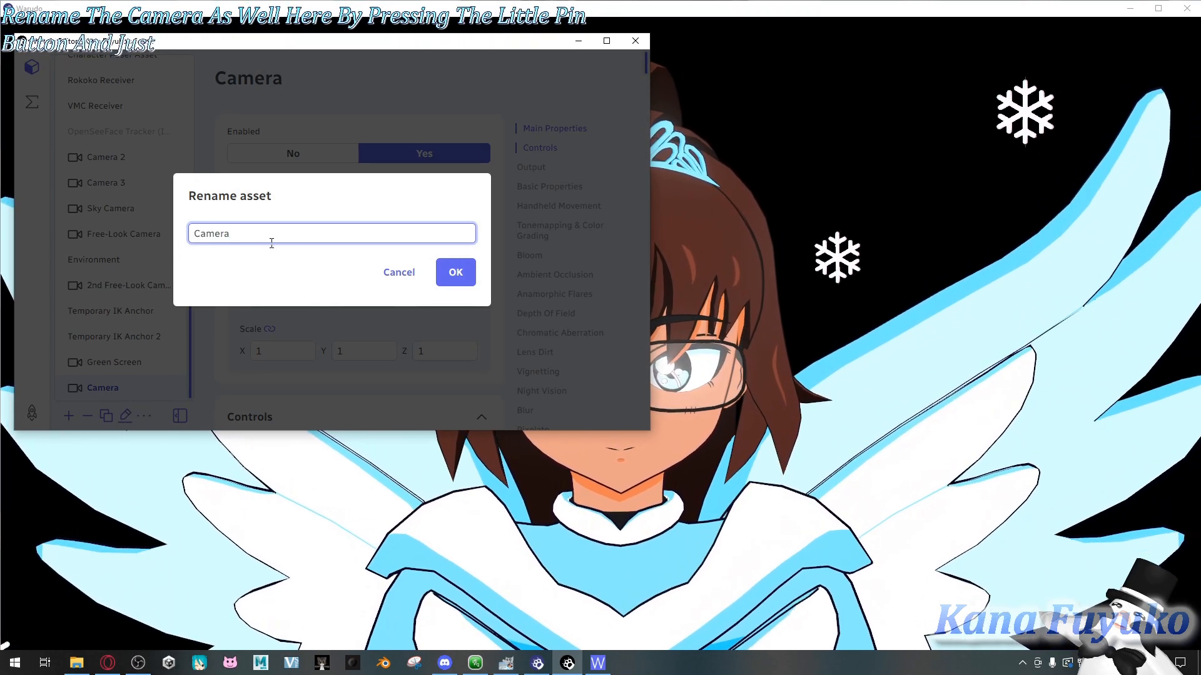
text(TR)
text(st)
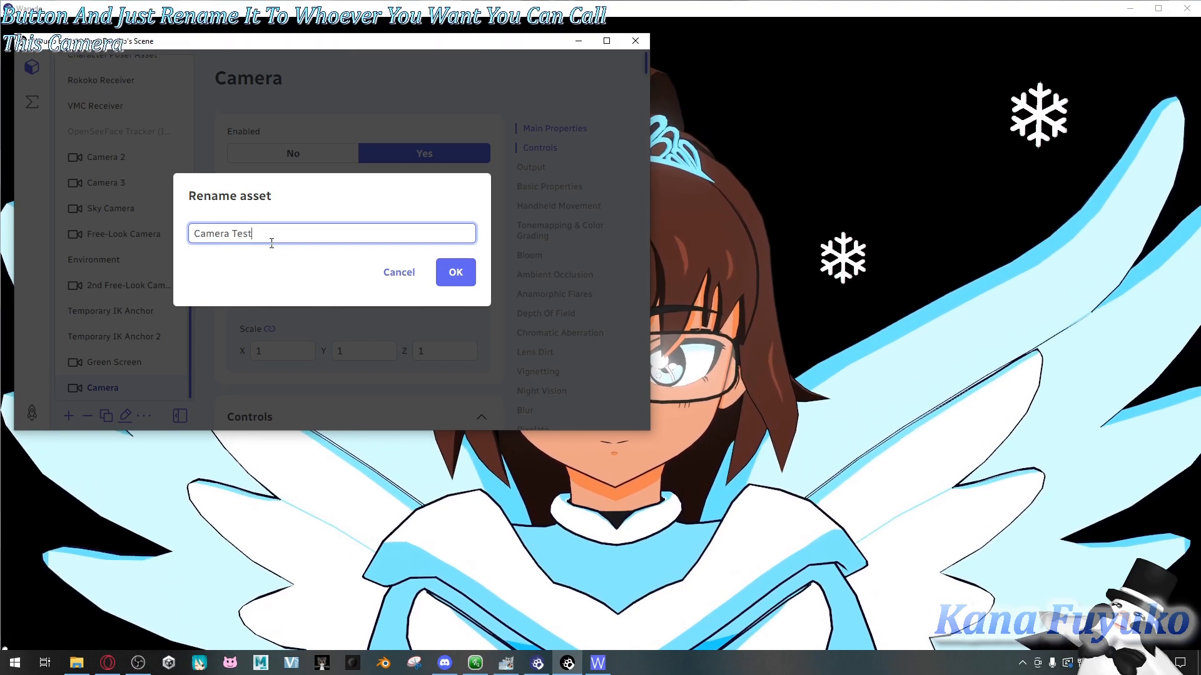
click(456, 272)
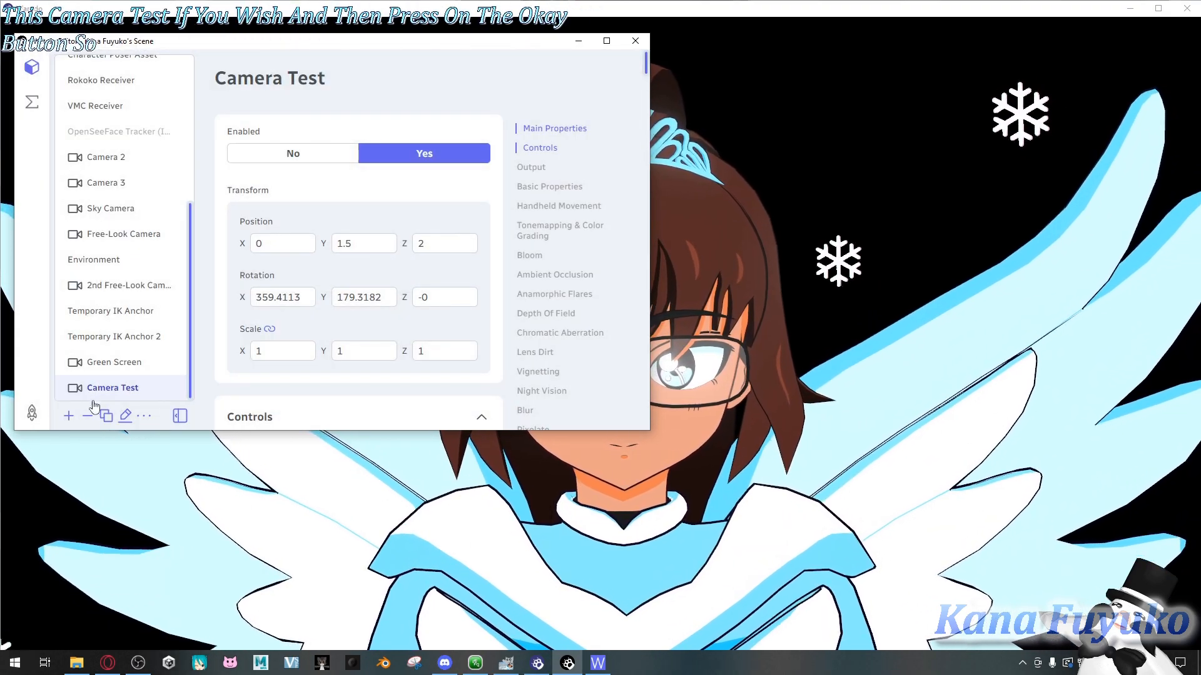
Step: Remove the Camera Test asset from the scene
click(88, 416)
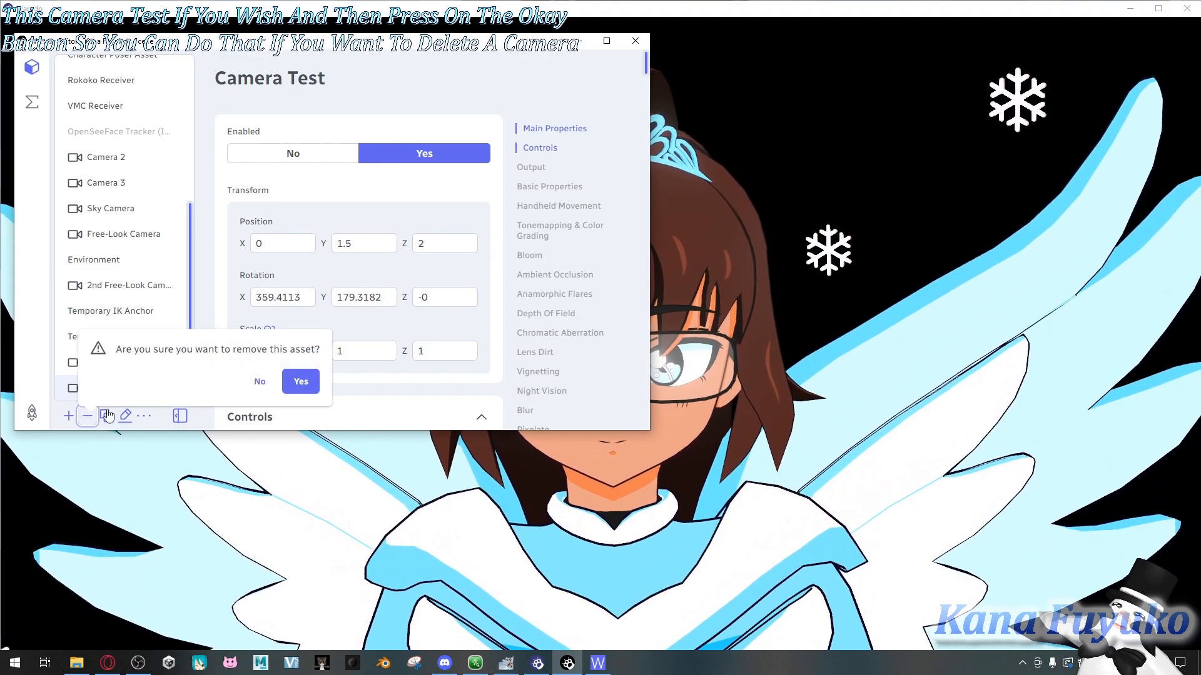
click(301, 382)
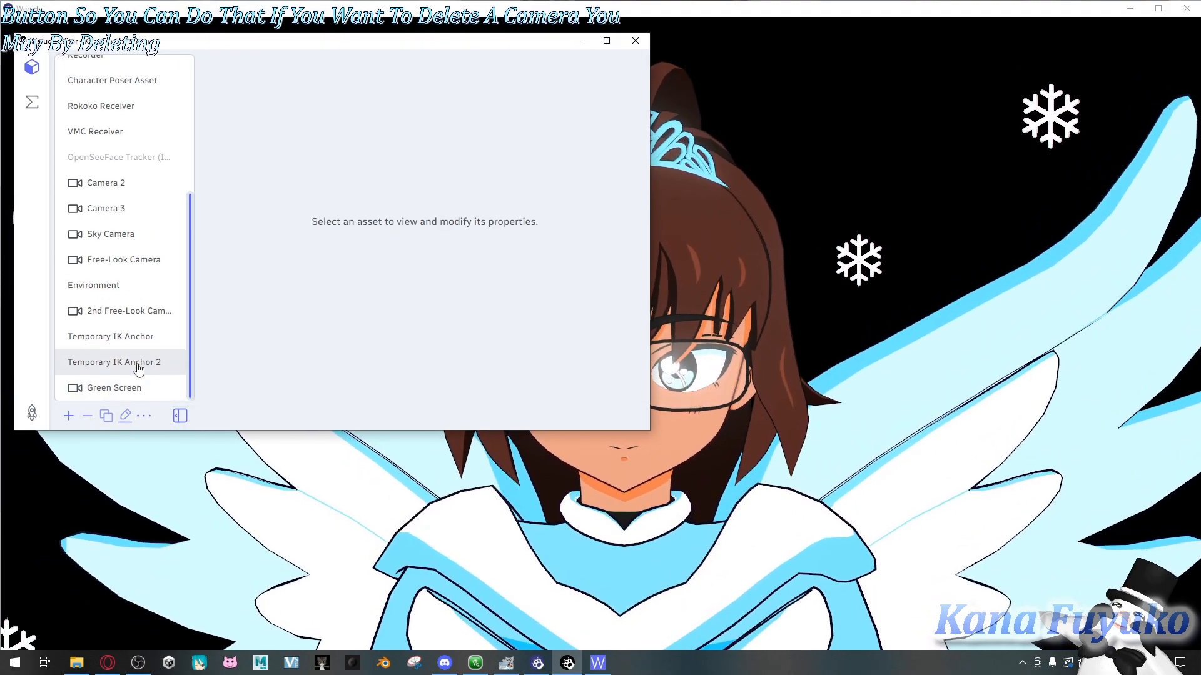
Step: Select the main Camera asset and look over its Controls and Output properties
scroll(134, 308, up, 4)
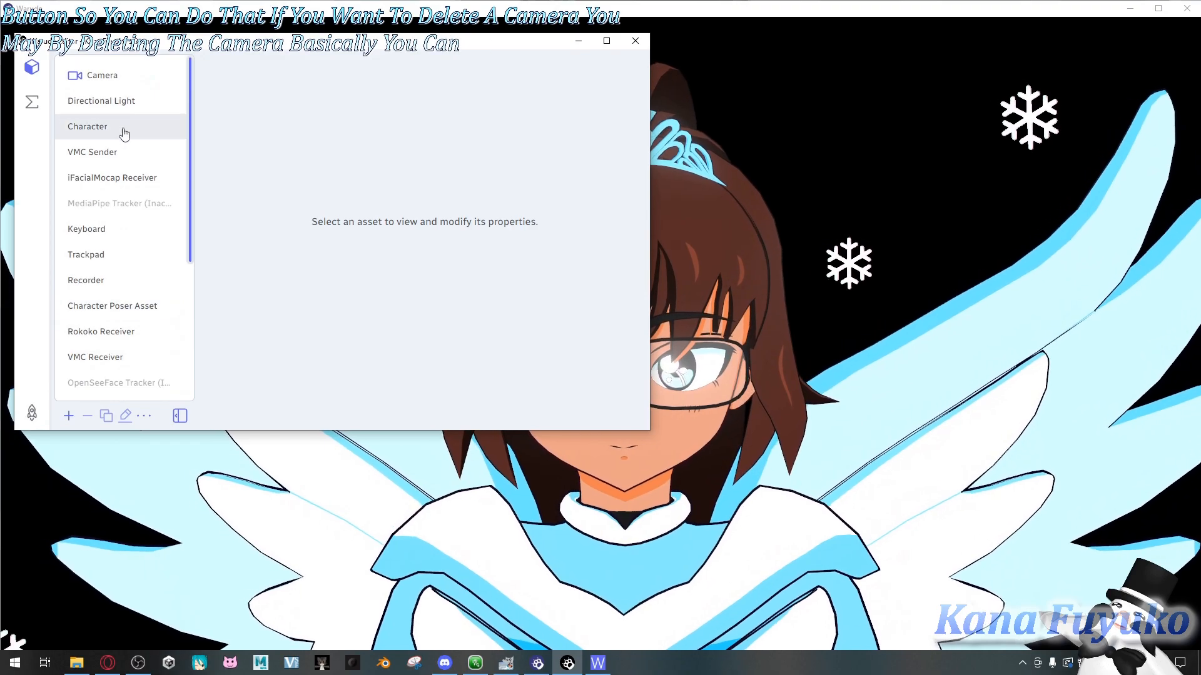
click(132, 75)
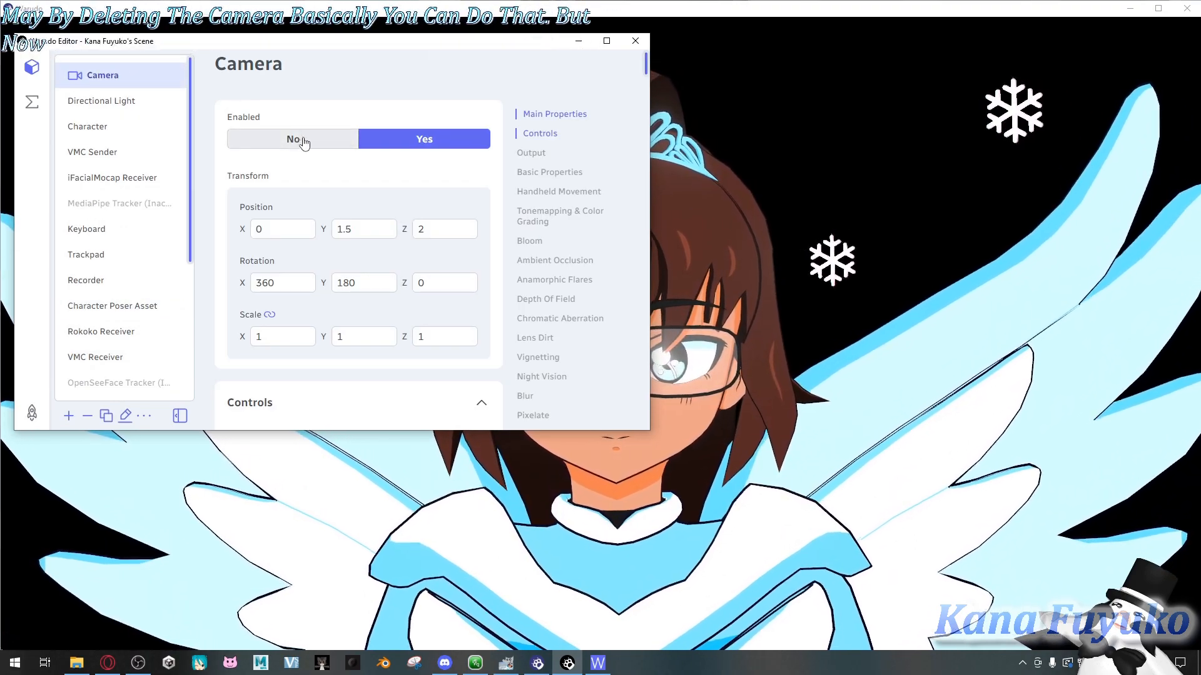
scroll(556, 182, down, 6)
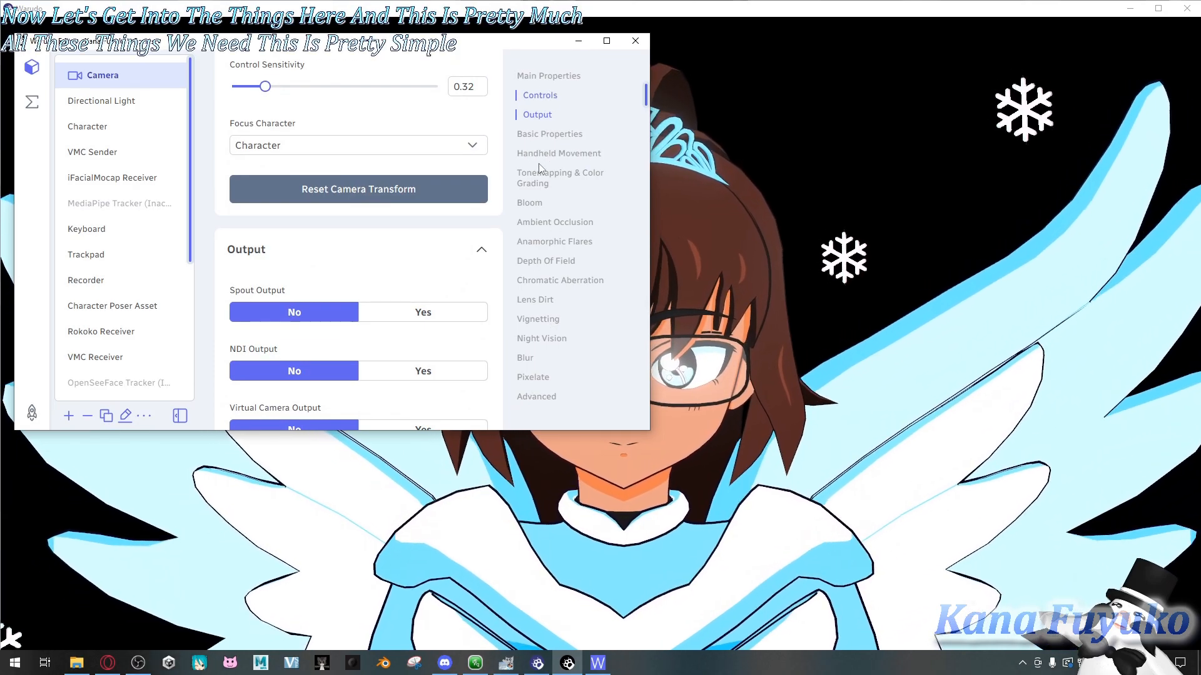
scroll(402, 182, up, 6)
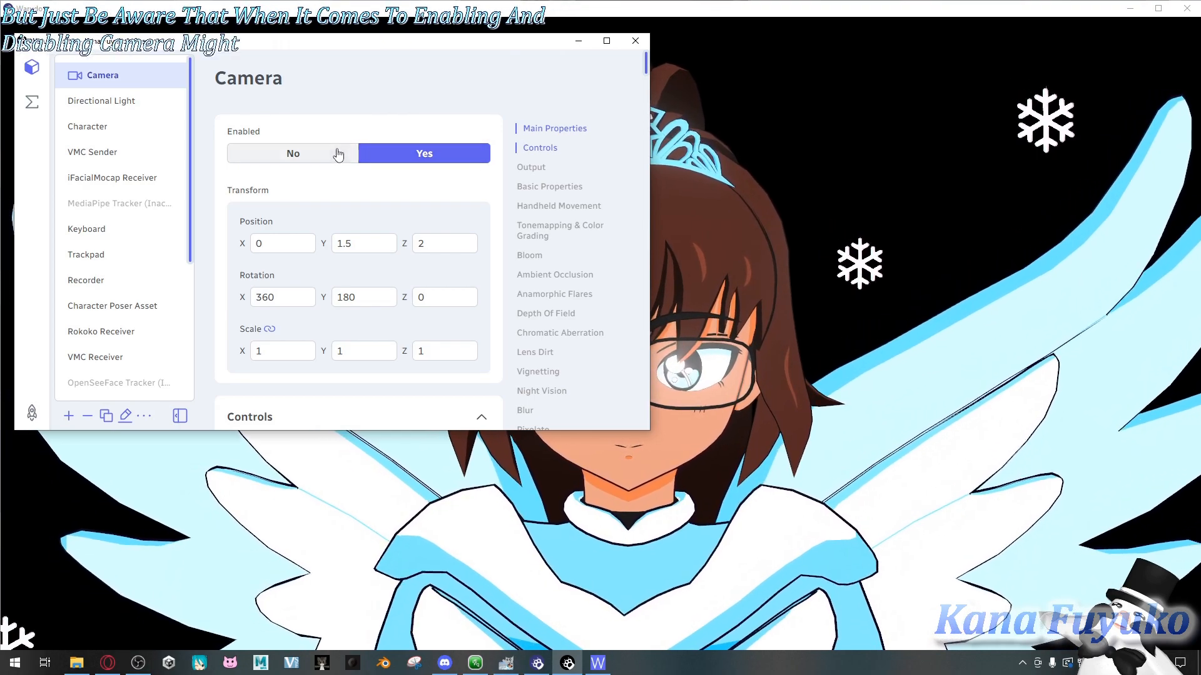
Step: Disable the main Camera and move the editor window aside to uncover the avatar's face
scroll(93, 277, down, 5)
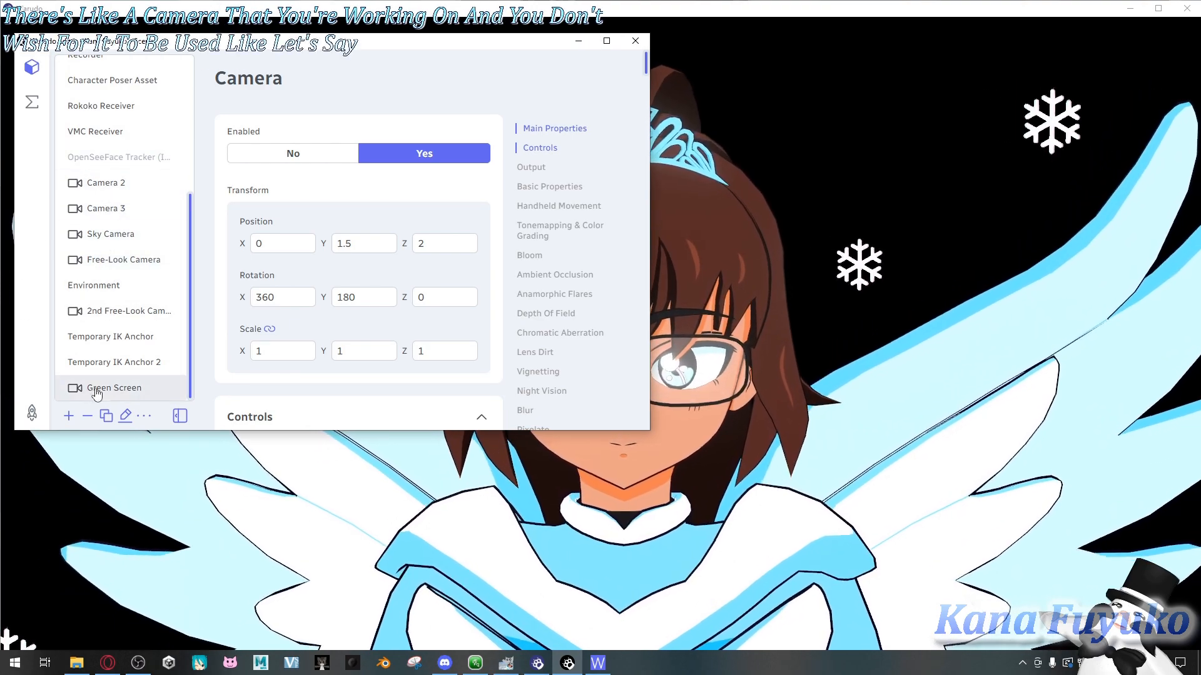
scroll(145, 201, up, 3)
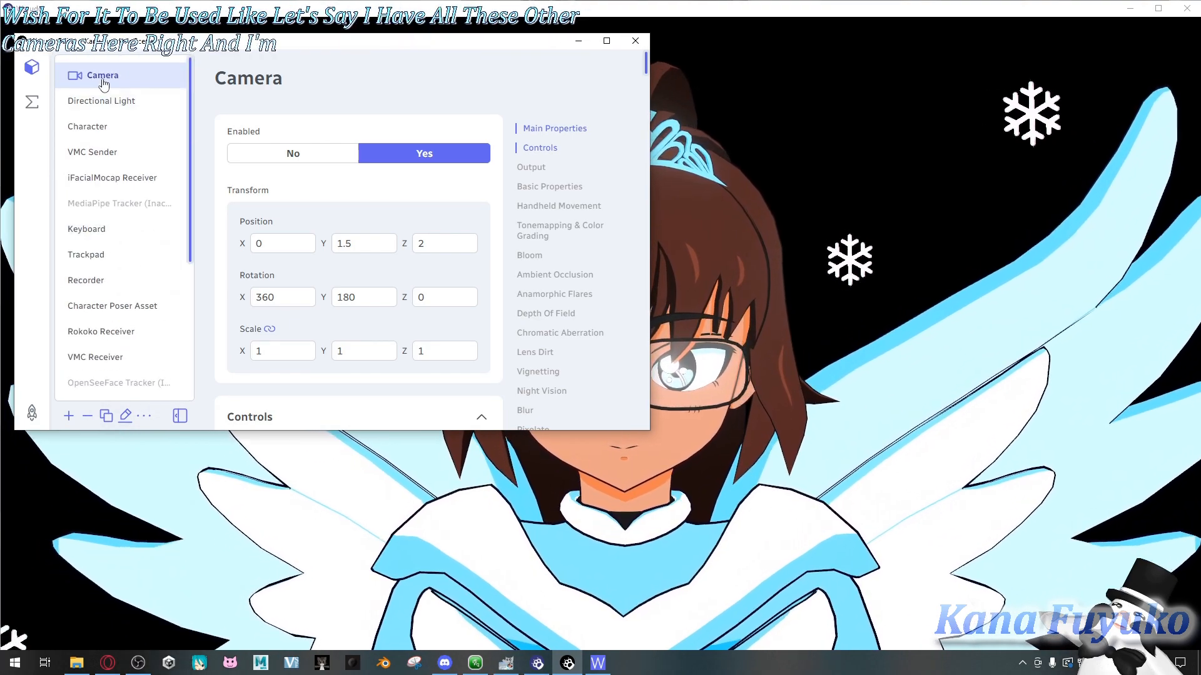
scroll(108, 272, down, 3)
scroll(108, 272, down, 1)
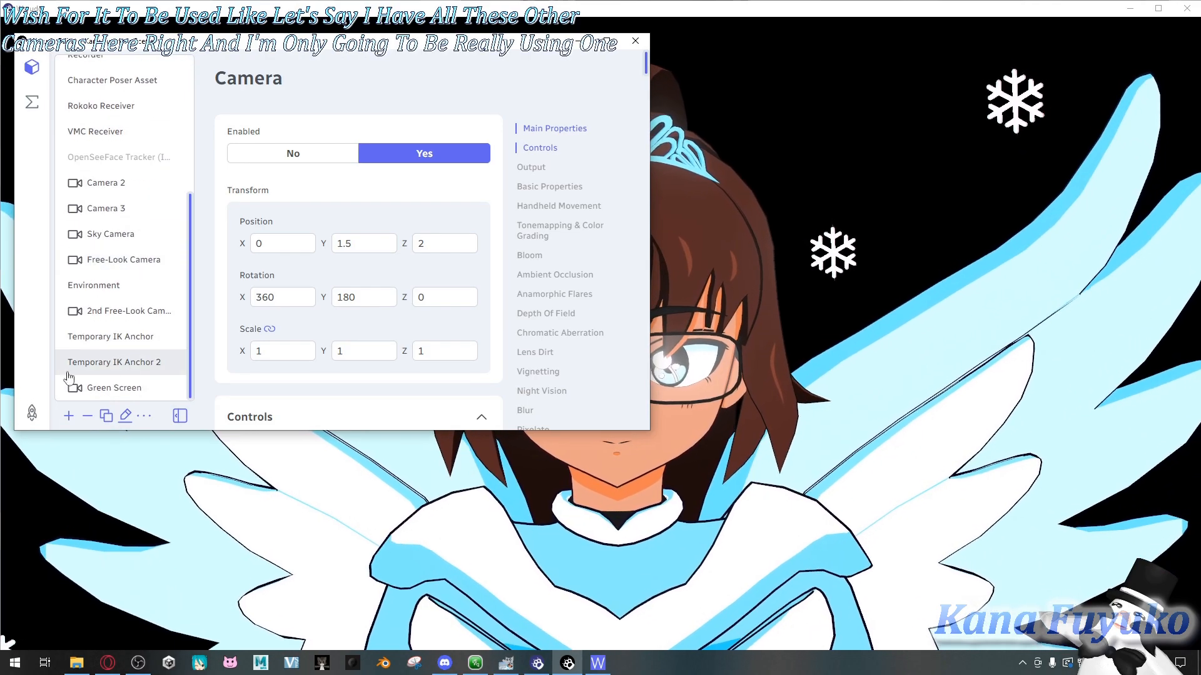
scroll(126, 206, up, 3)
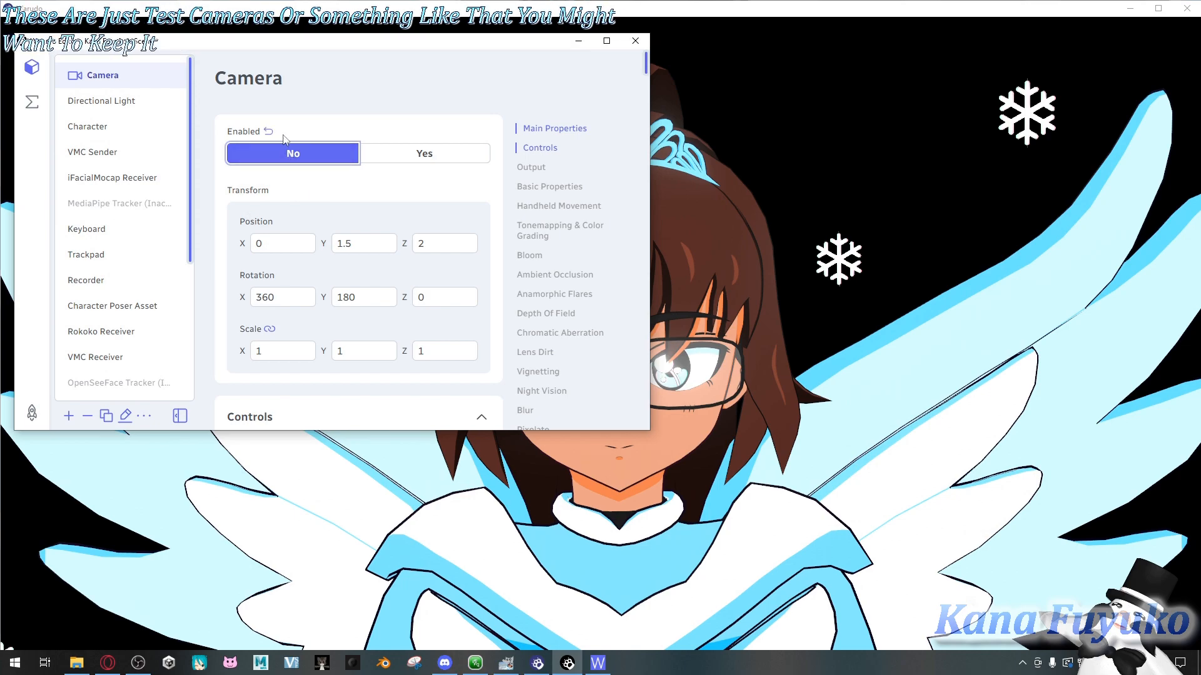
drag(377, 45, 235, 97)
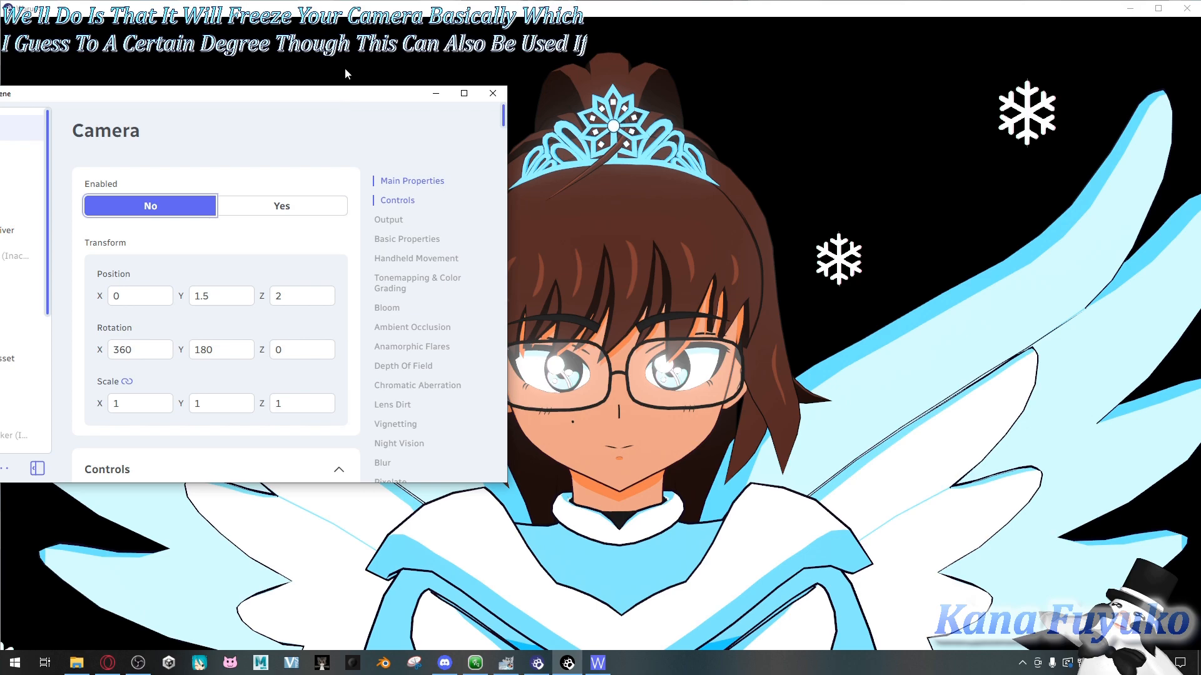
Step: Bring the editor window fully back into view, re-enable the main Camera and look over its Transform position, rotation and scale fields
drag(344, 98, 478, 44)
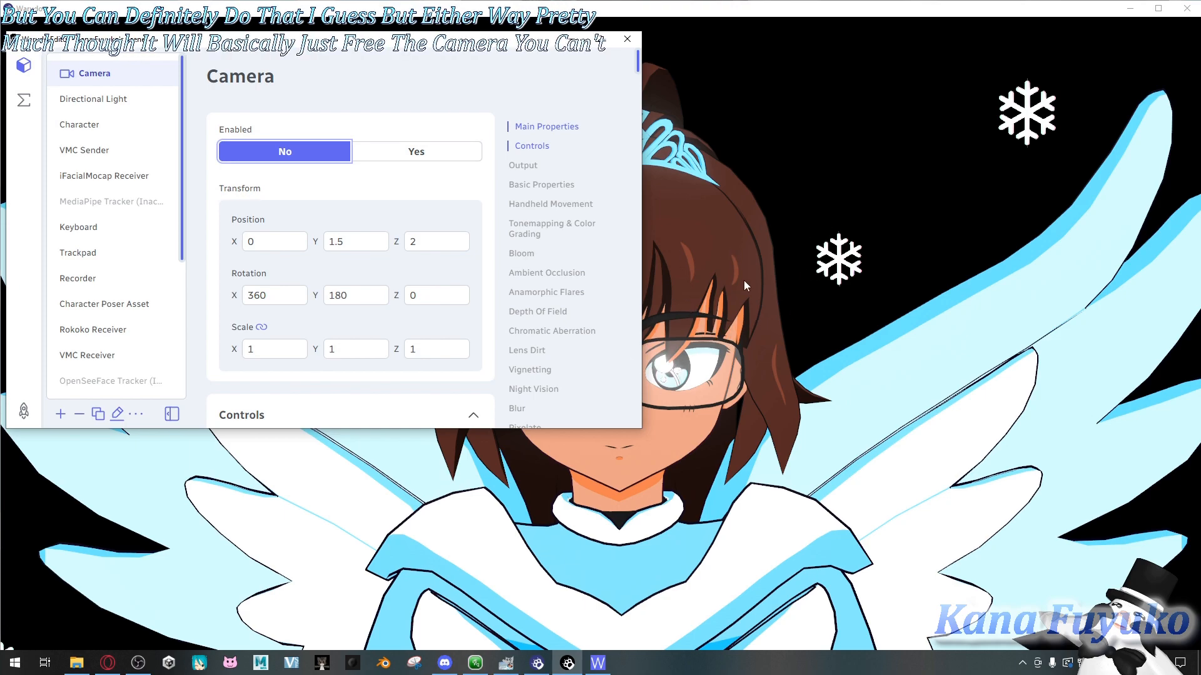
click(428, 152)
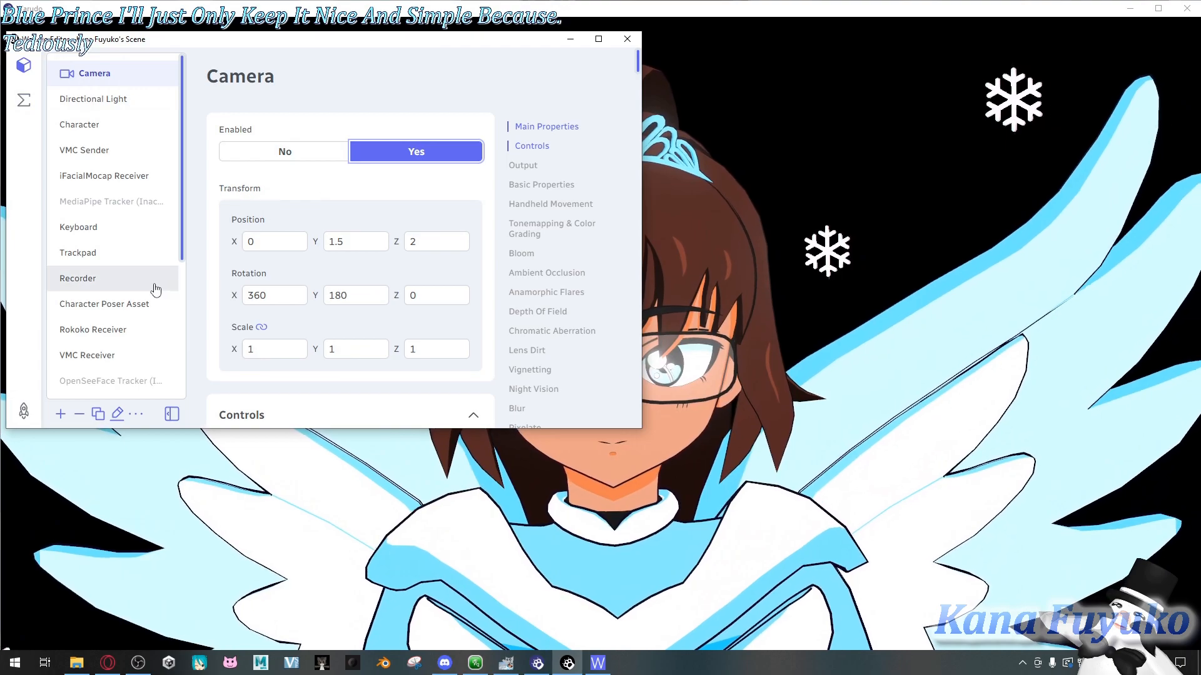
scroll(281, 277, down, 1)
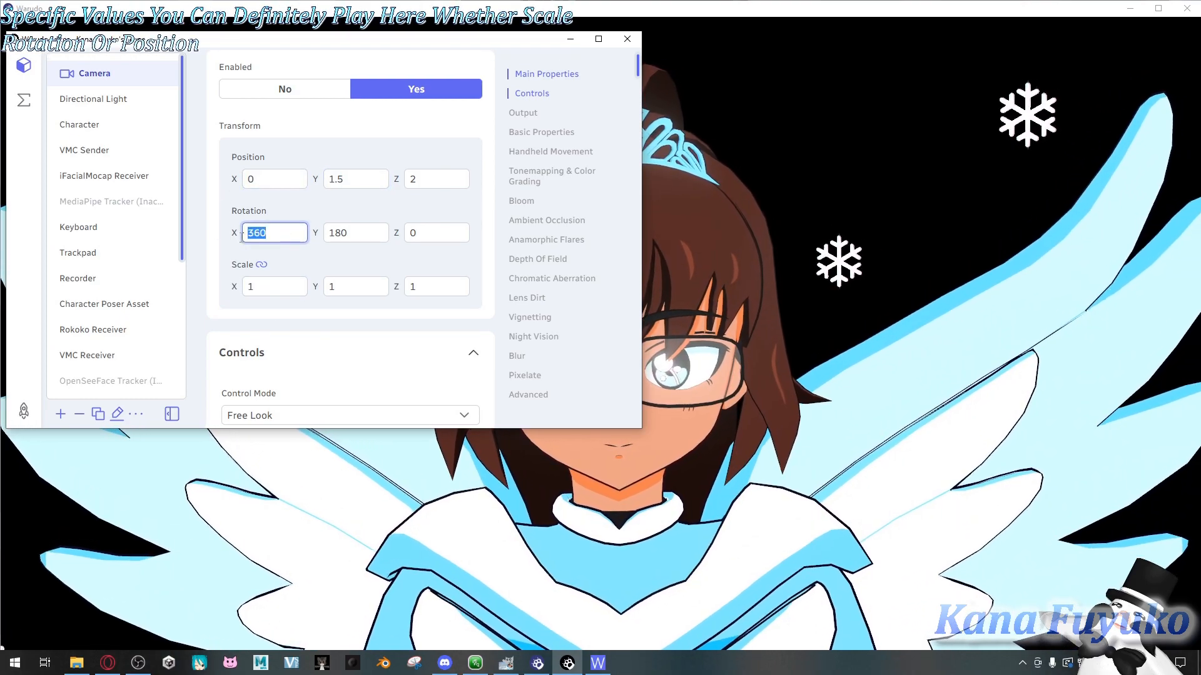
drag(267, 288, 170, 283)
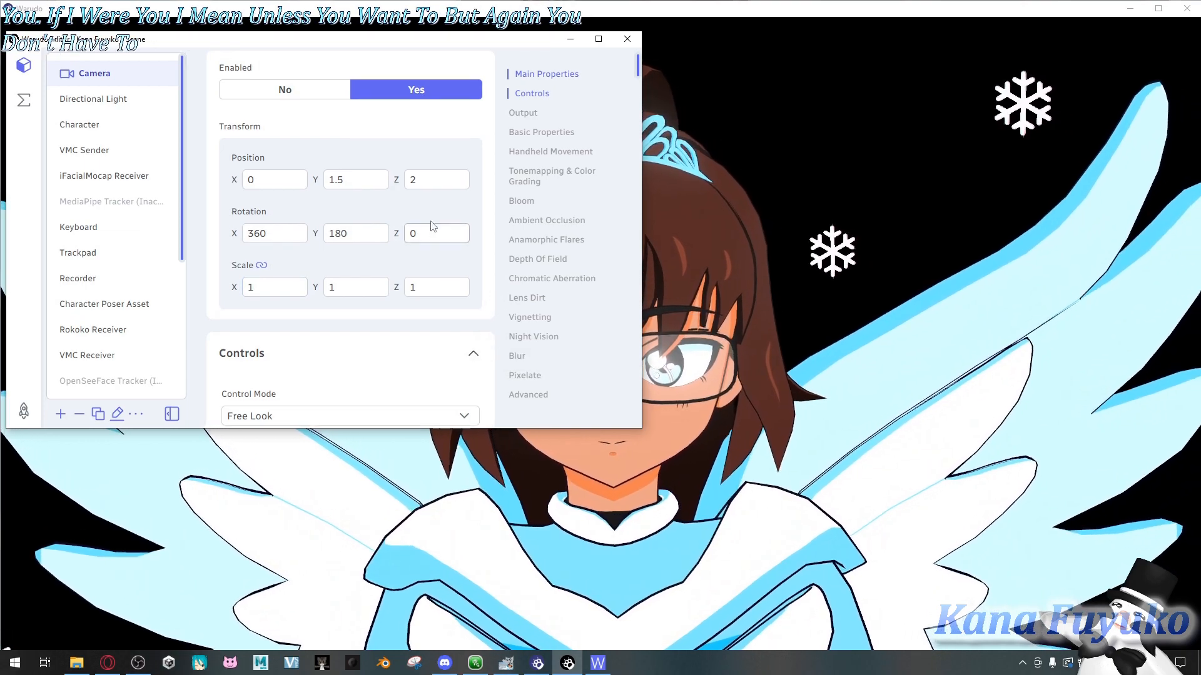
Step: Set the camera's Control Mode to None and try it out in the scene view
scroll(499, 200, down, 3)
scroll(281, 237, down, 2)
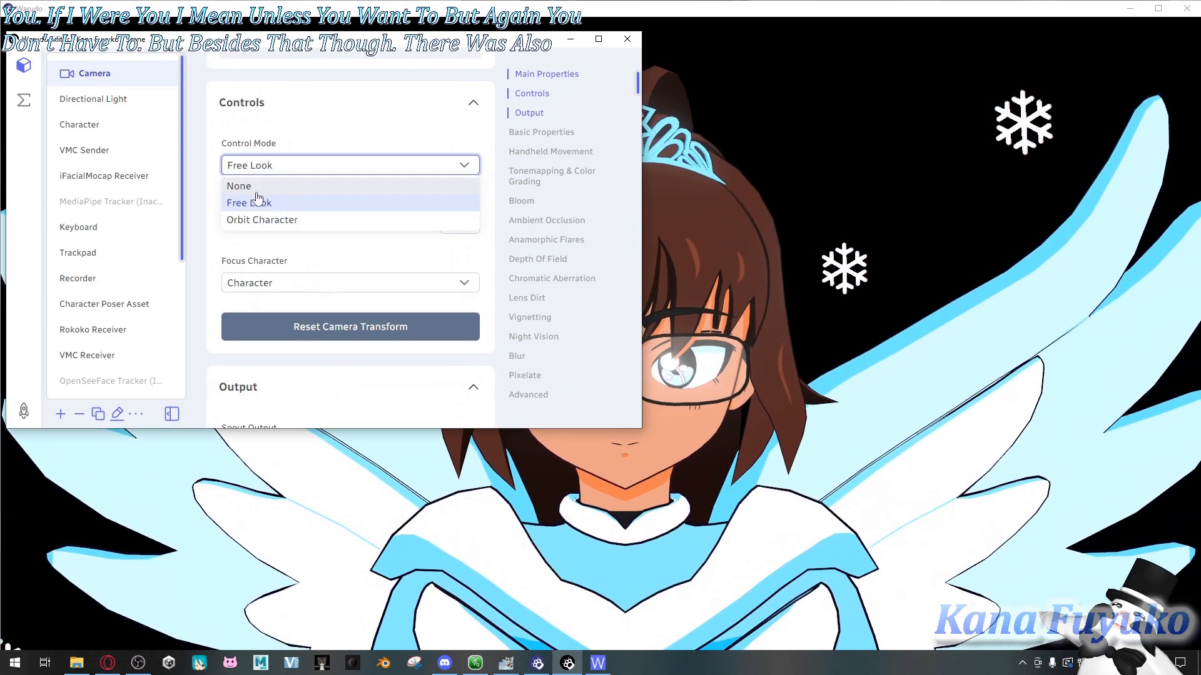
click(255, 187)
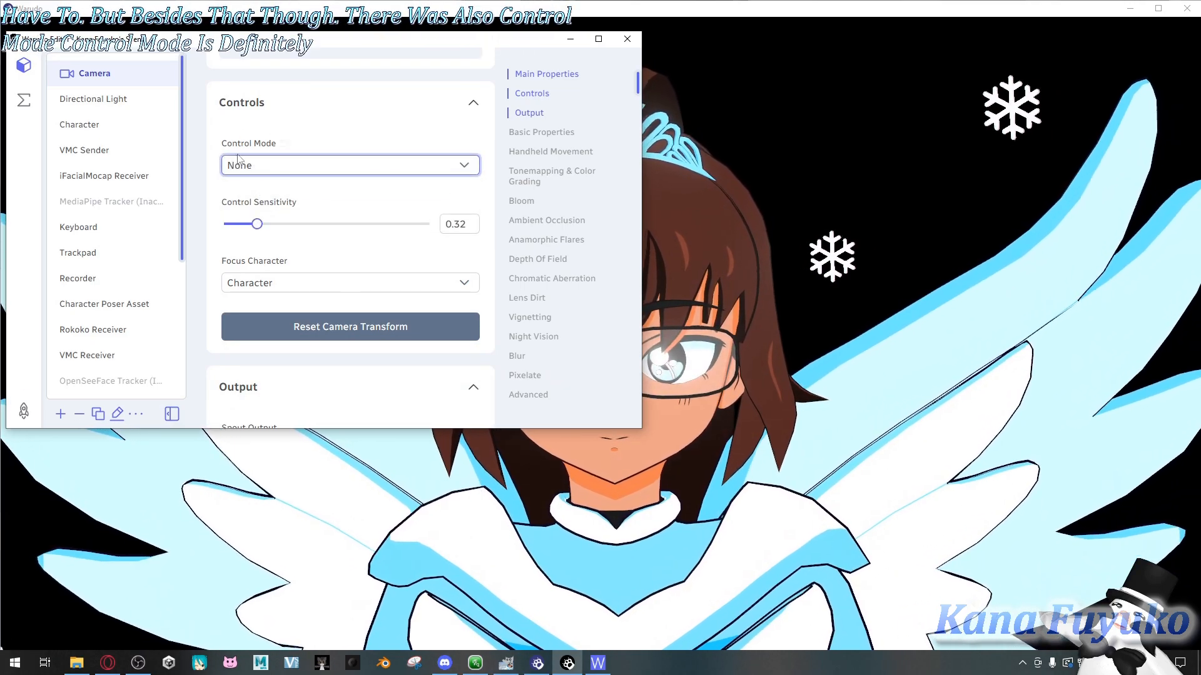
click(793, 270)
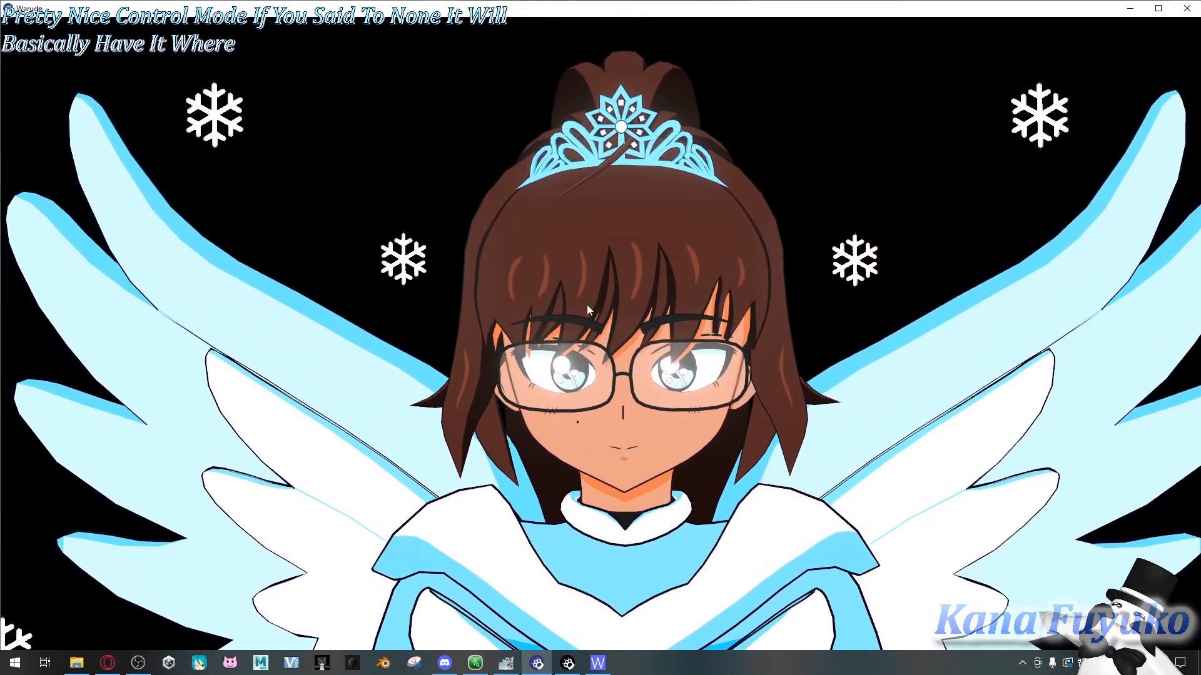
click(567, 663)
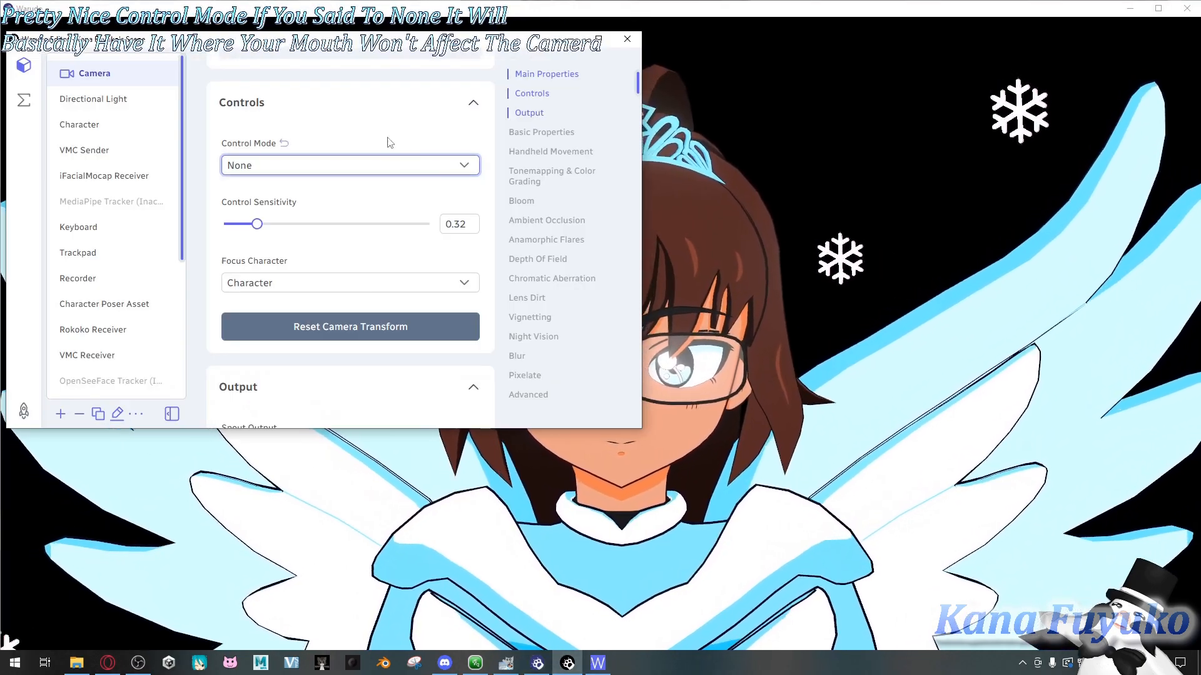
Step: Set the Control Mode to Free Look and try moving, rotating and panning the camera around the avatar
click(801, 243)
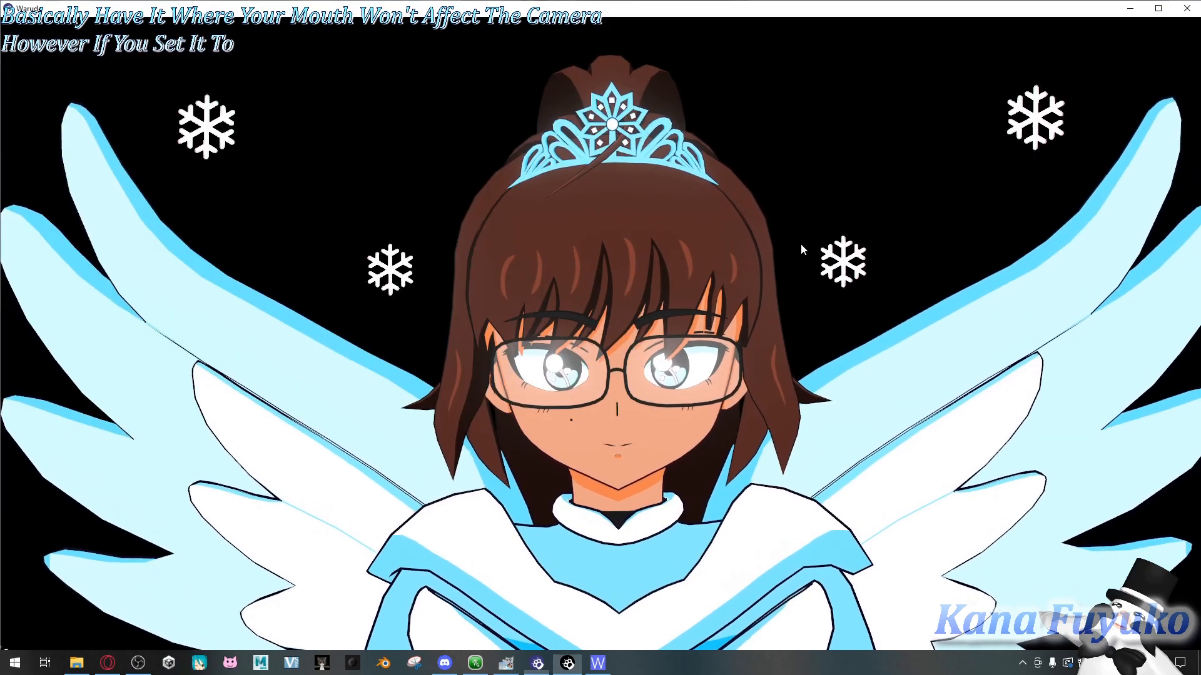
key(d)
key(a)
key(d)
key(a)
key(d)
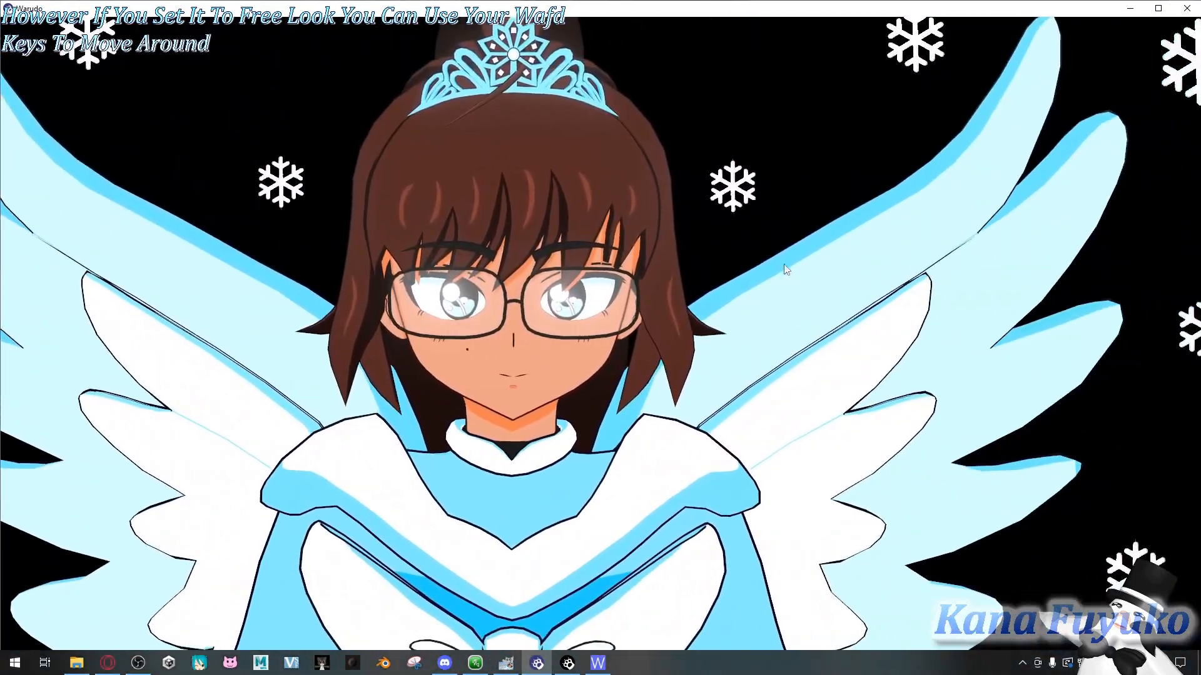
mouse_move(784, 264)
right_down()
mouse_move(801, 286)
mouse_move(740, 220)
mouse_move(821, 266)
mouse_move(791, 265)
right_up()
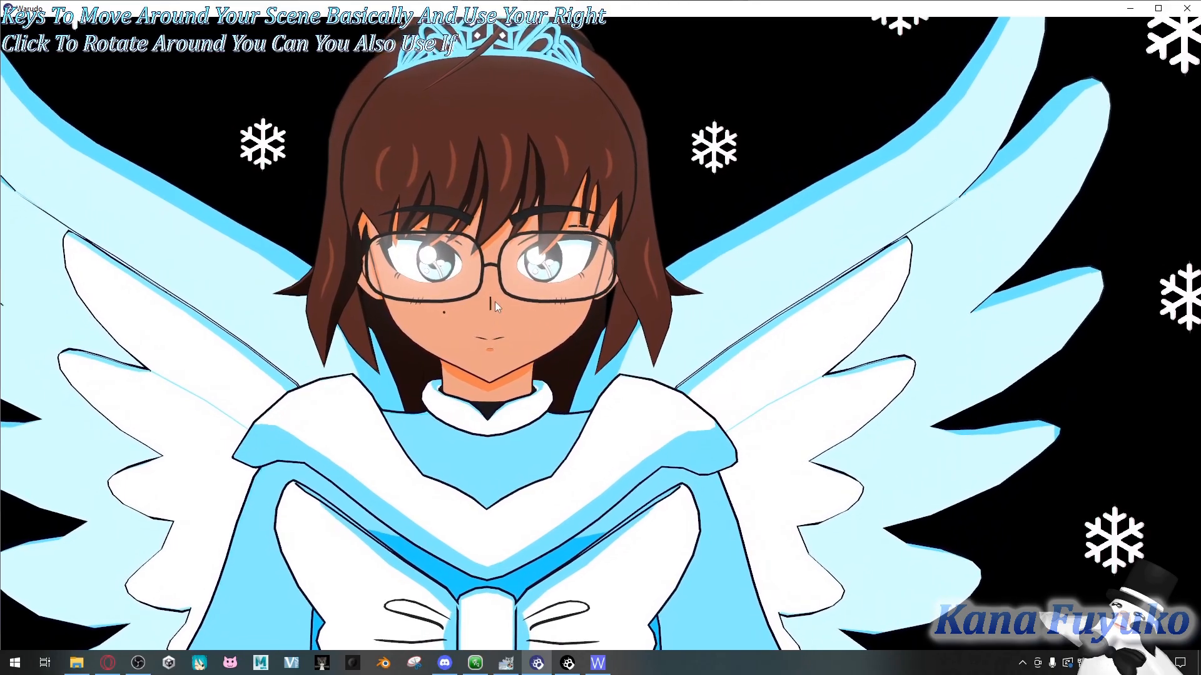
key(w)
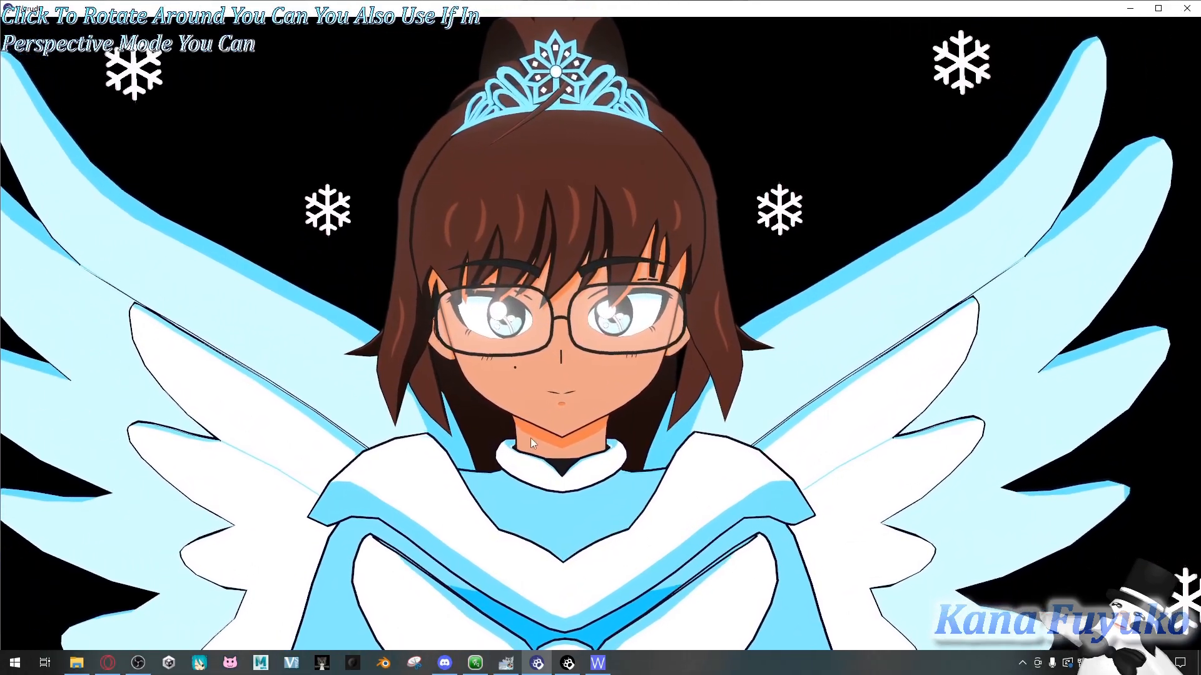
middle_drag(580, 379, 587, 317)
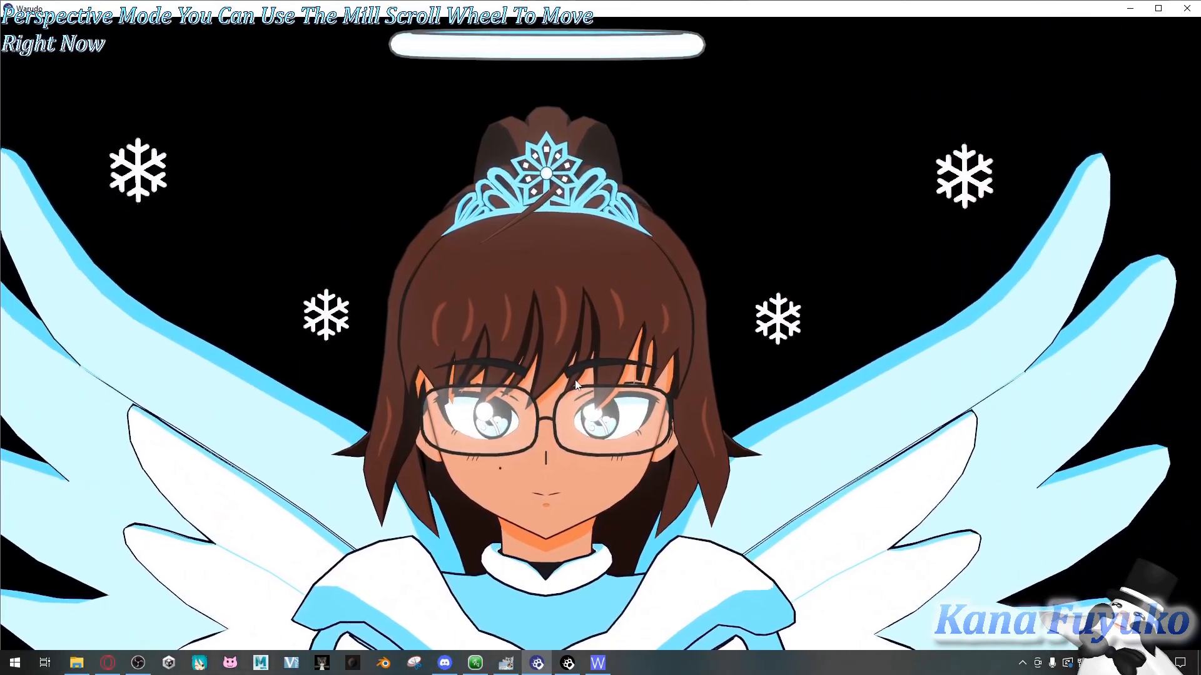
middle_drag(585, 381, 611, 399)
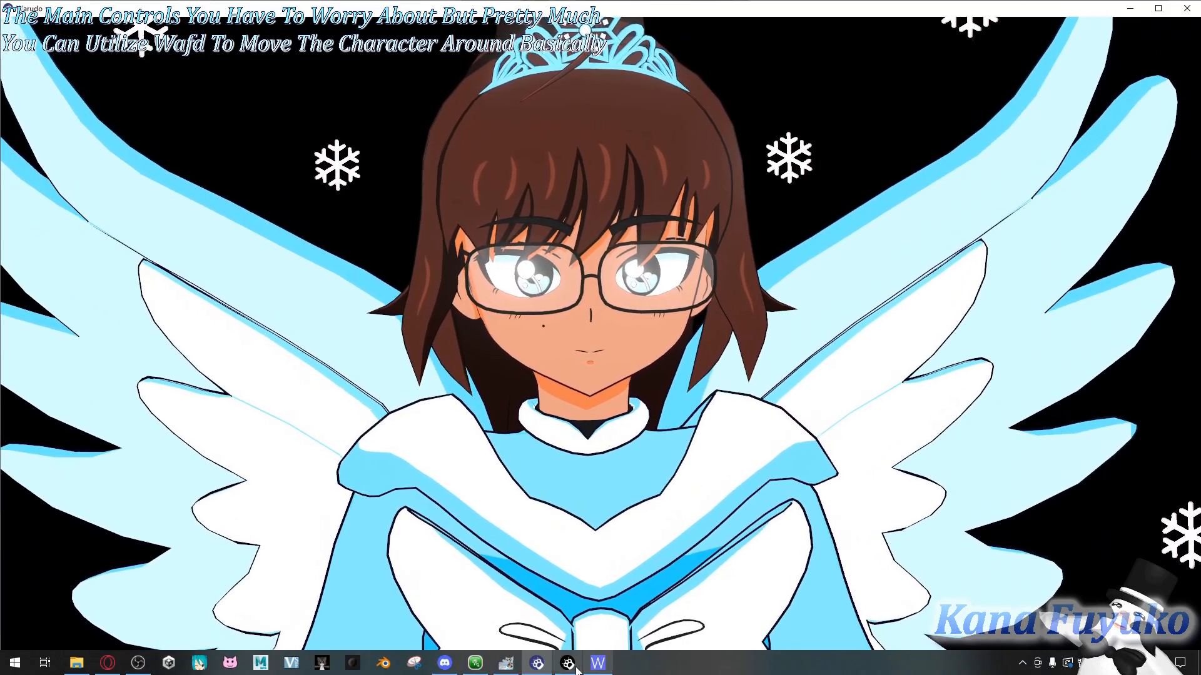
Step: Set the Control Mode to Orbit Character and orbit and pan the camera around the avatar until it faces the front
click(576, 667)
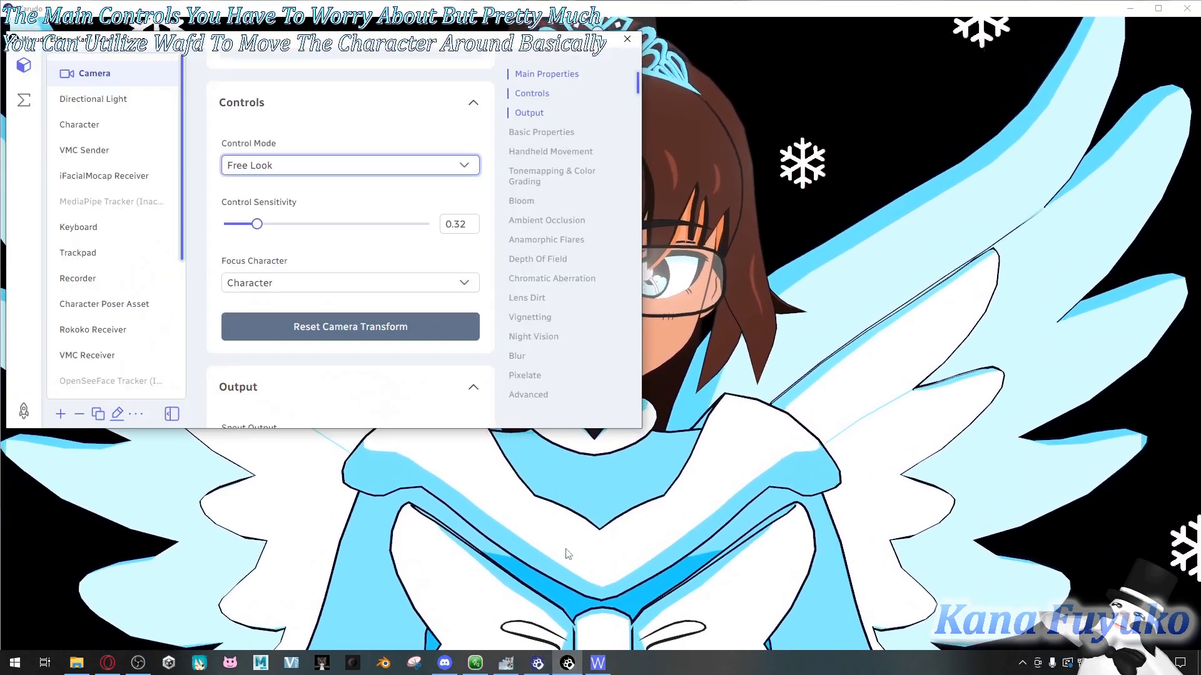
click(369, 165)
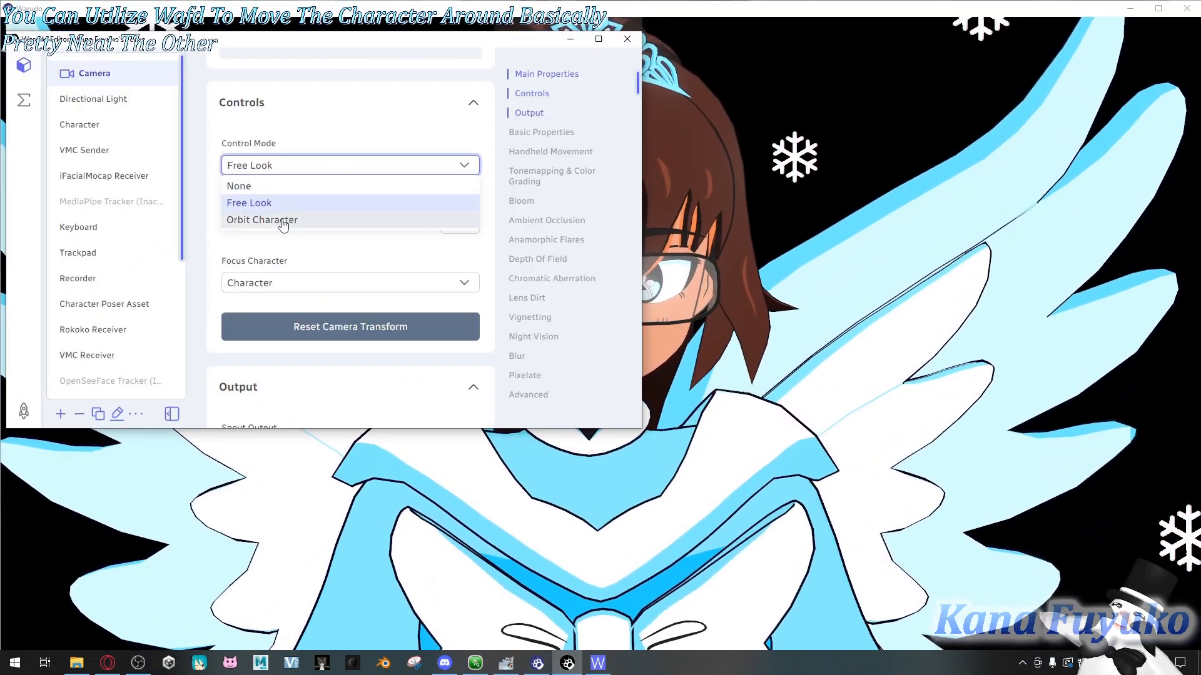
click(279, 220)
click(775, 201)
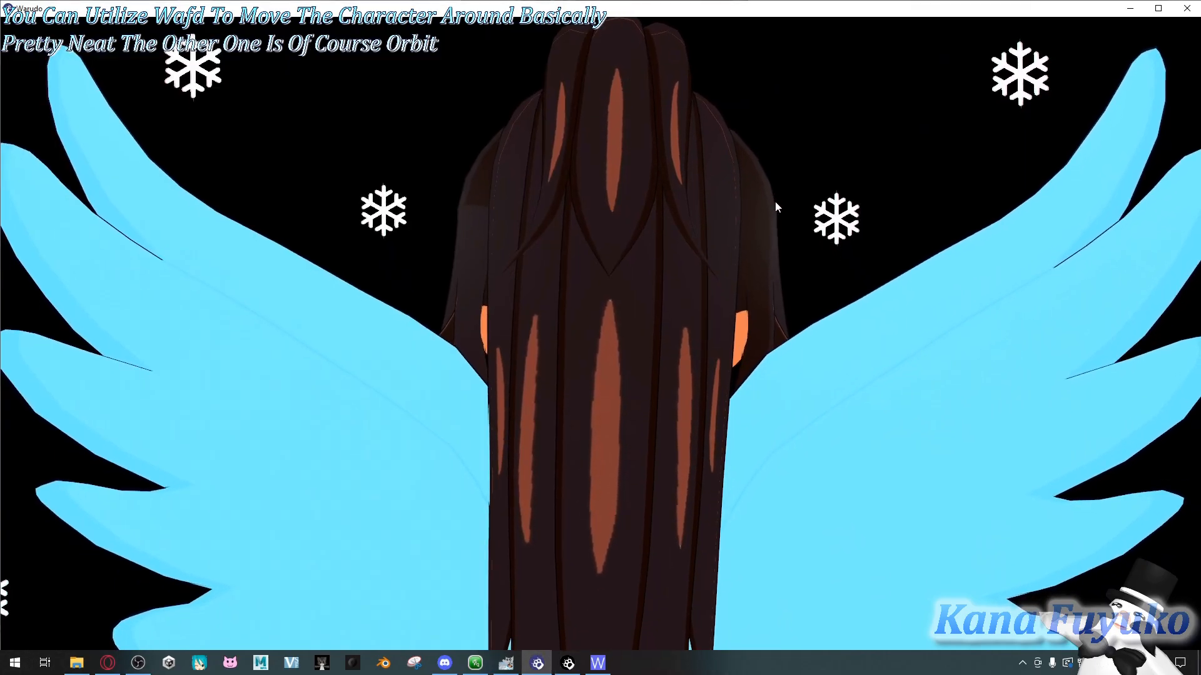
drag(781, 312, 599, 343)
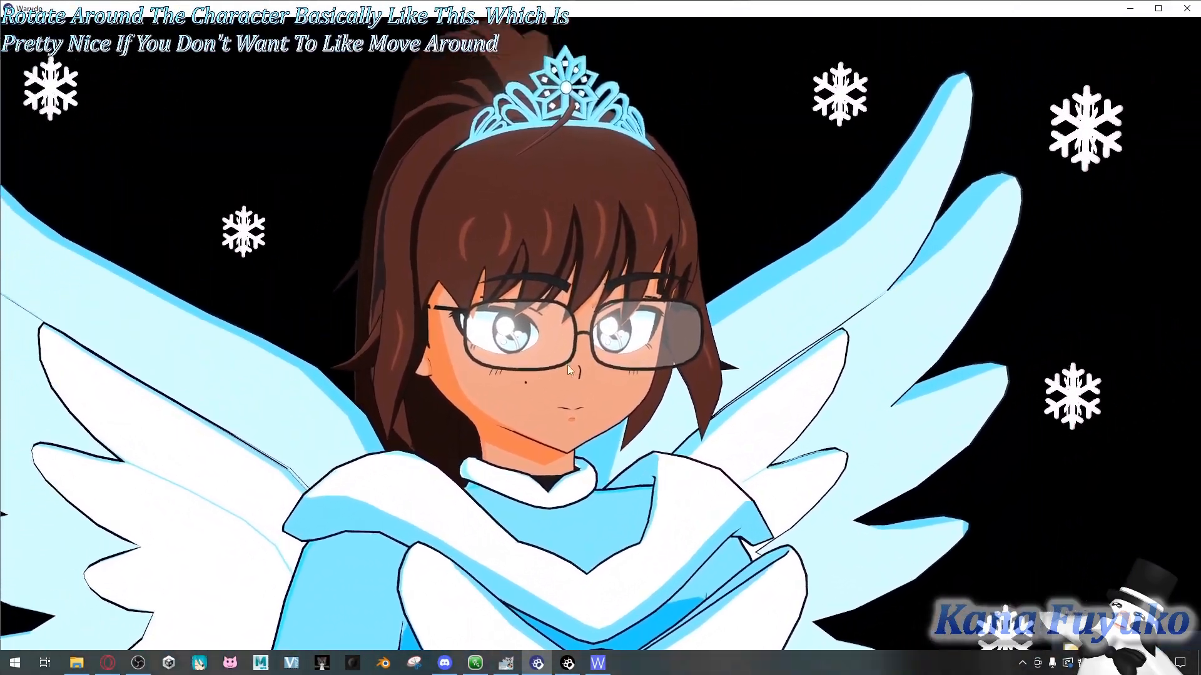
middle_drag(568, 365, 612, 451)
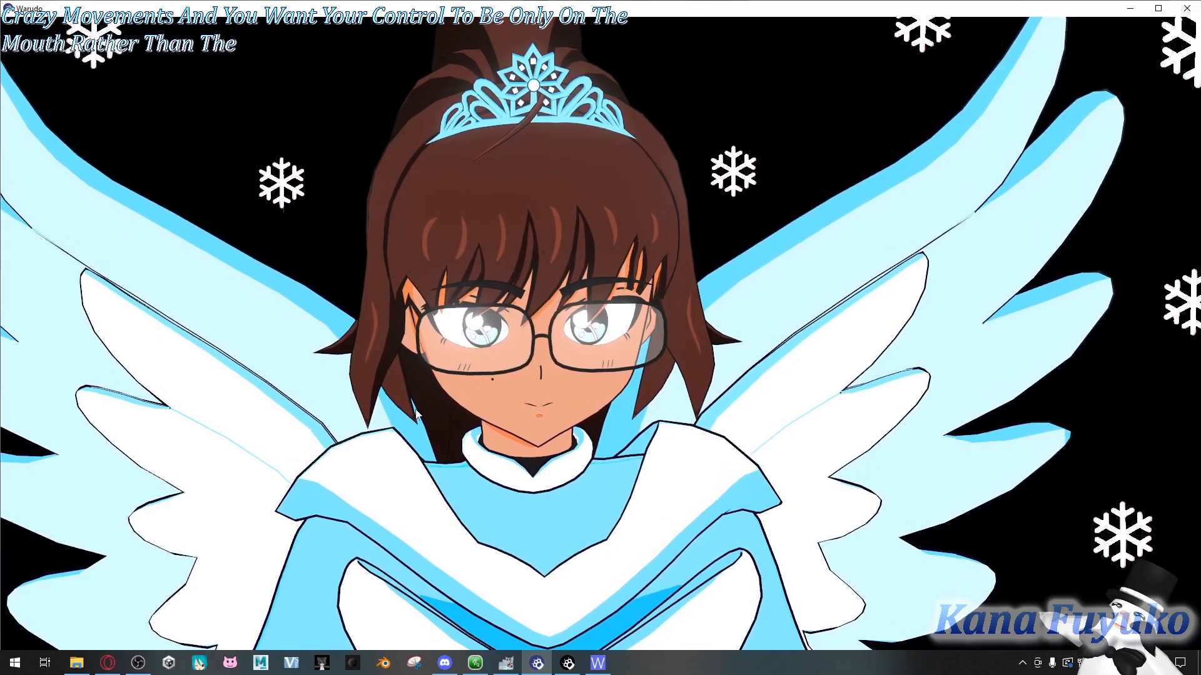
drag(626, 413, 542, 346)
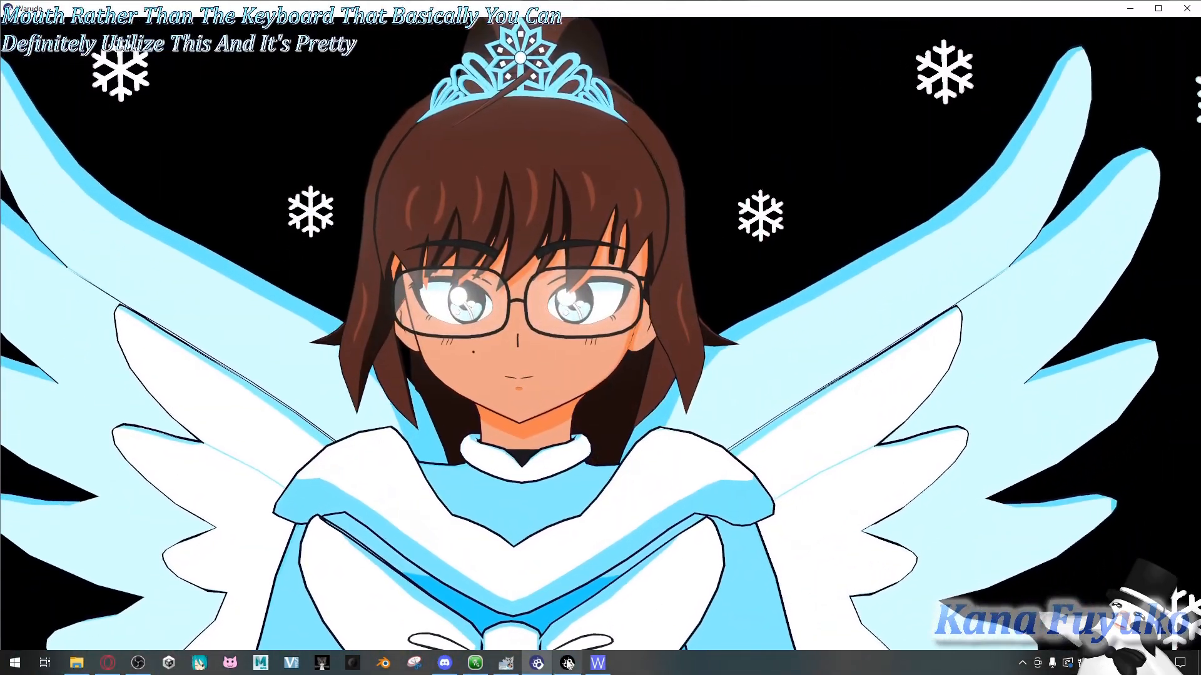
Step: Switch the Control Mode to None and back to Free Look, shifting the editor window aside to uncover more of the avatar
click(561, 664)
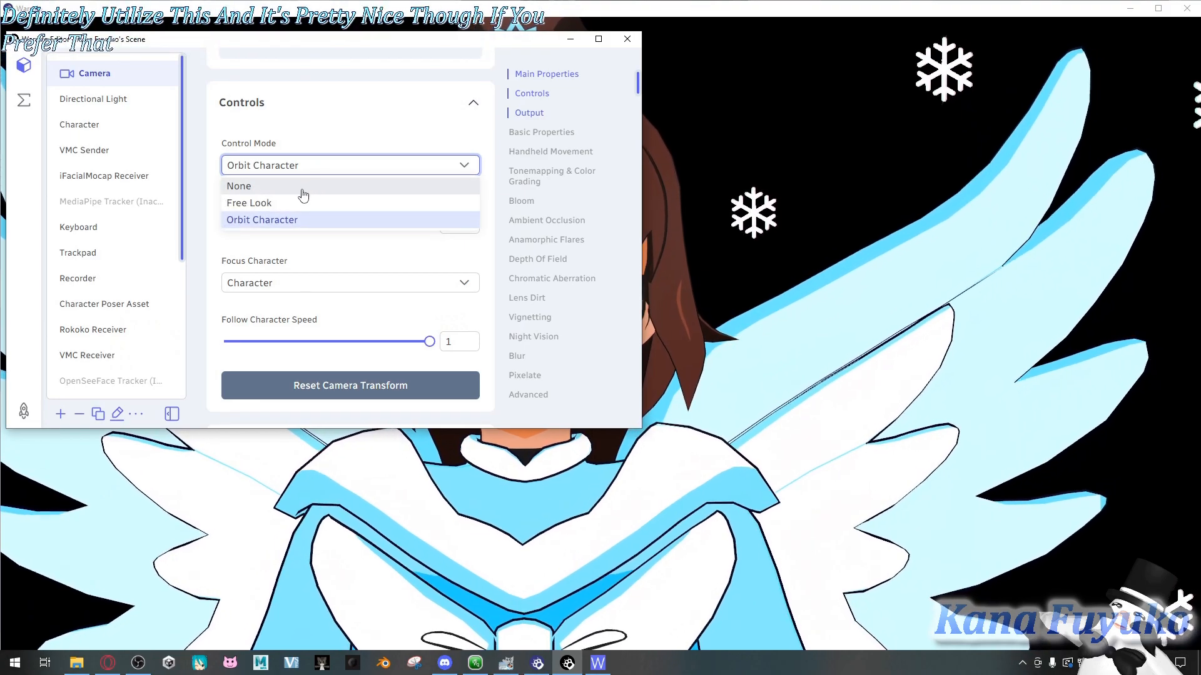
click(302, 187)
drag(463, 41, 374, 68)
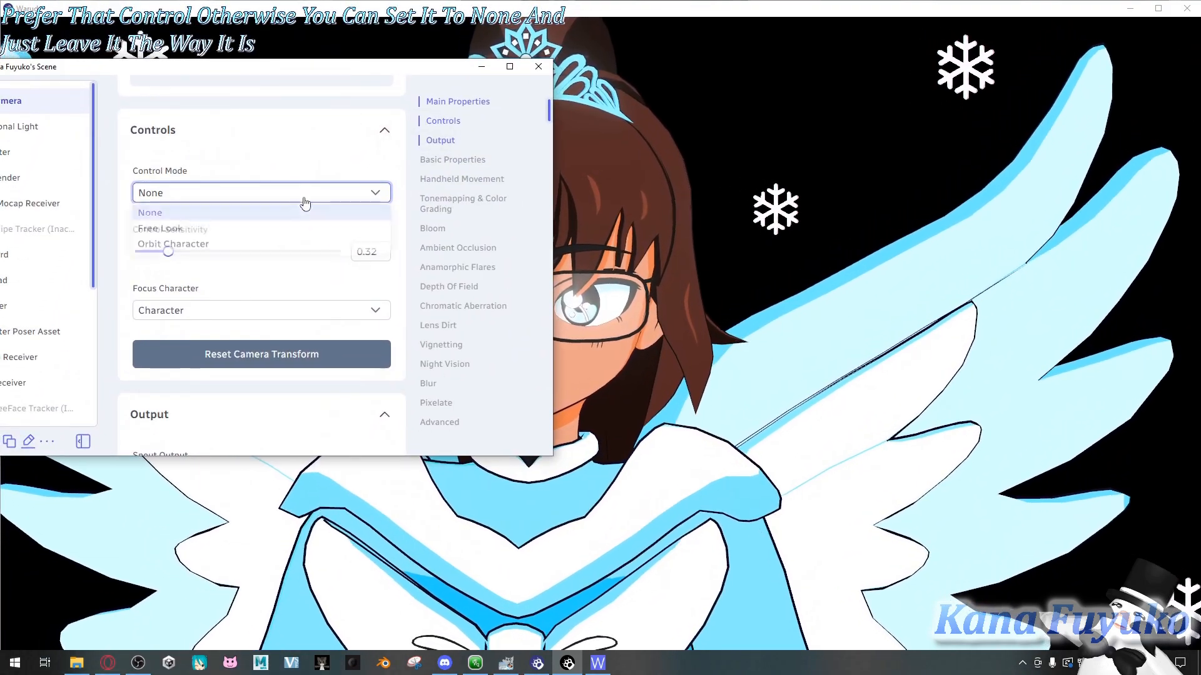
click(274, 237)
click(612, 358)
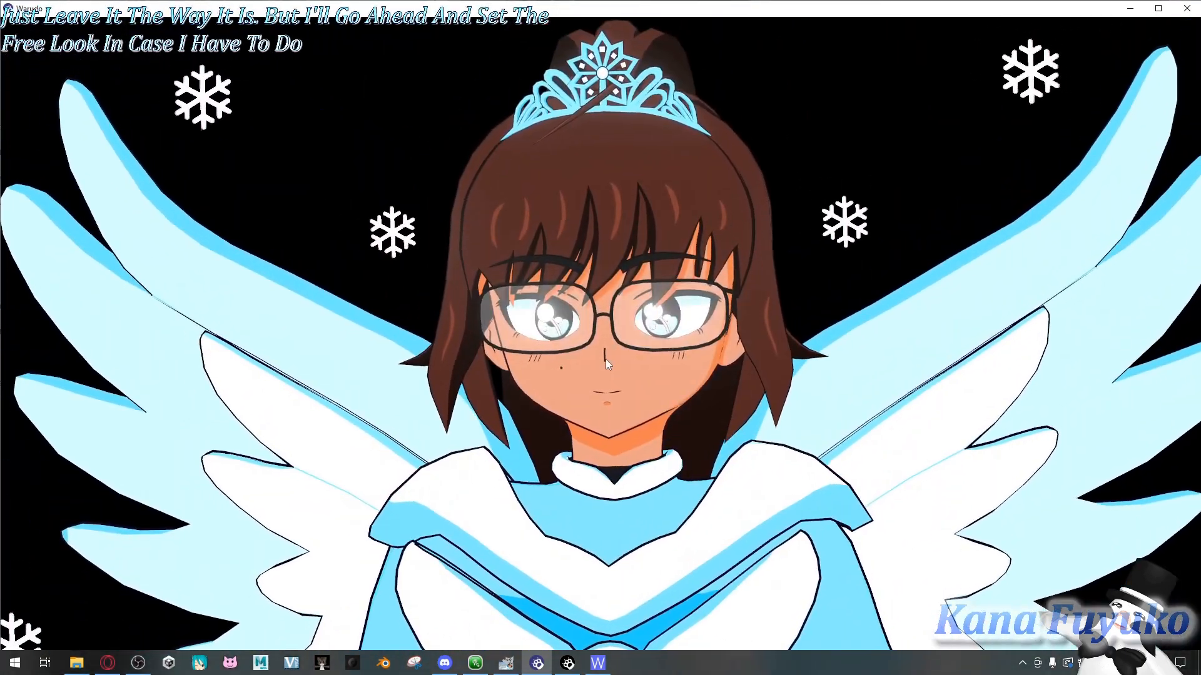
Step: Set the camera's rotation to X 360 and Y 180, and its position to X 0 and Y 1.5
click(568, 663)
scroll(247, 226, up, 3)
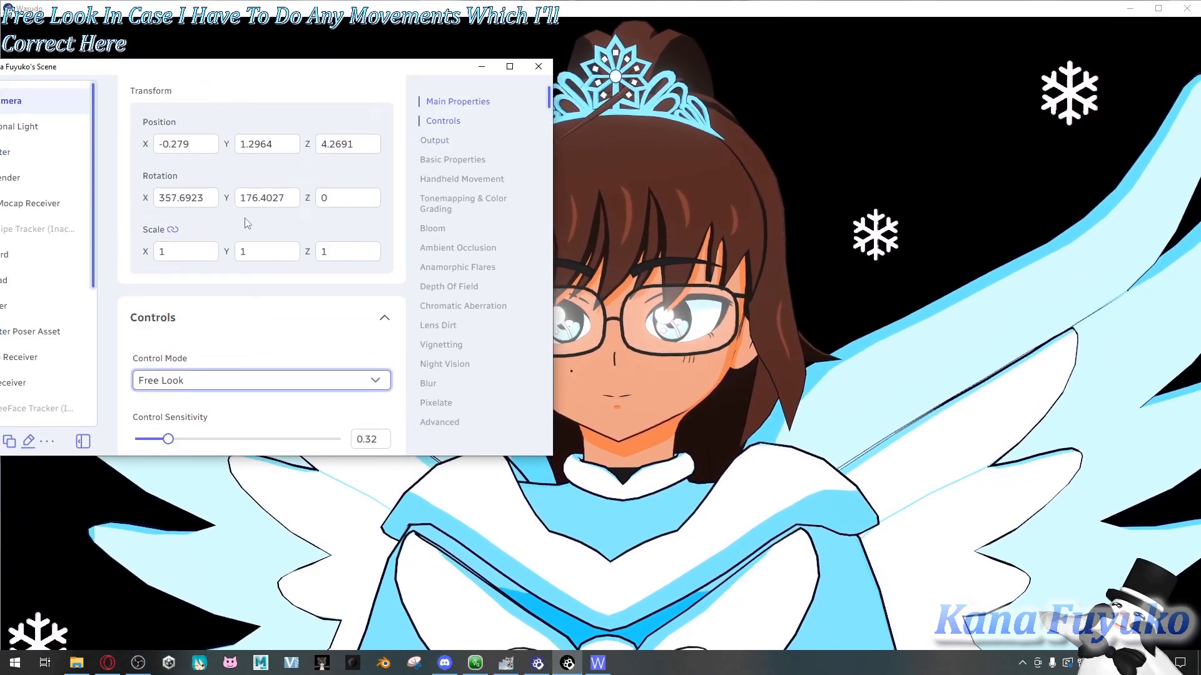
scroll(244, 250, up, 2)
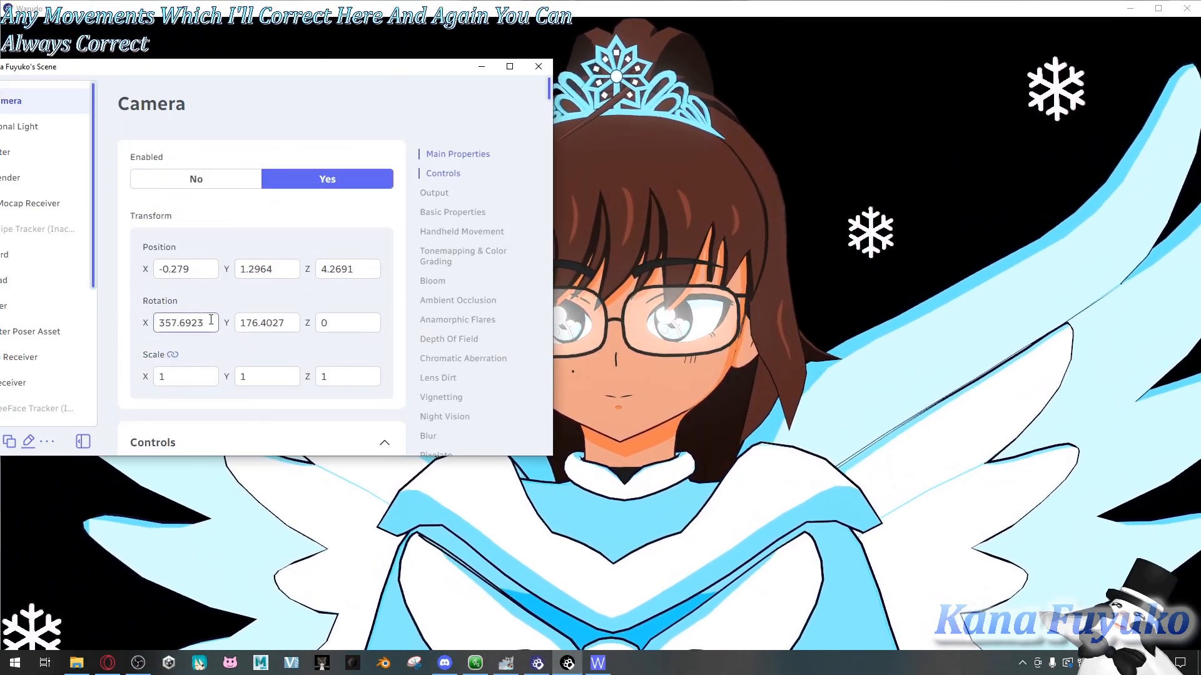
text(0)
key(Tab)
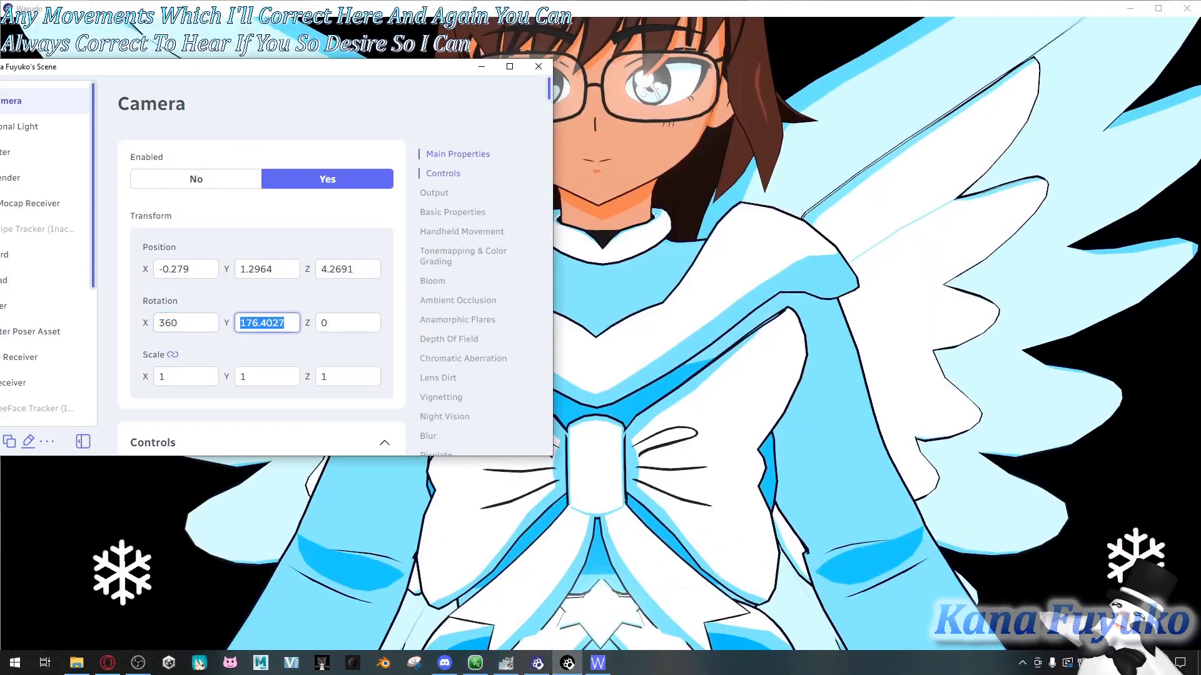
key(Return)
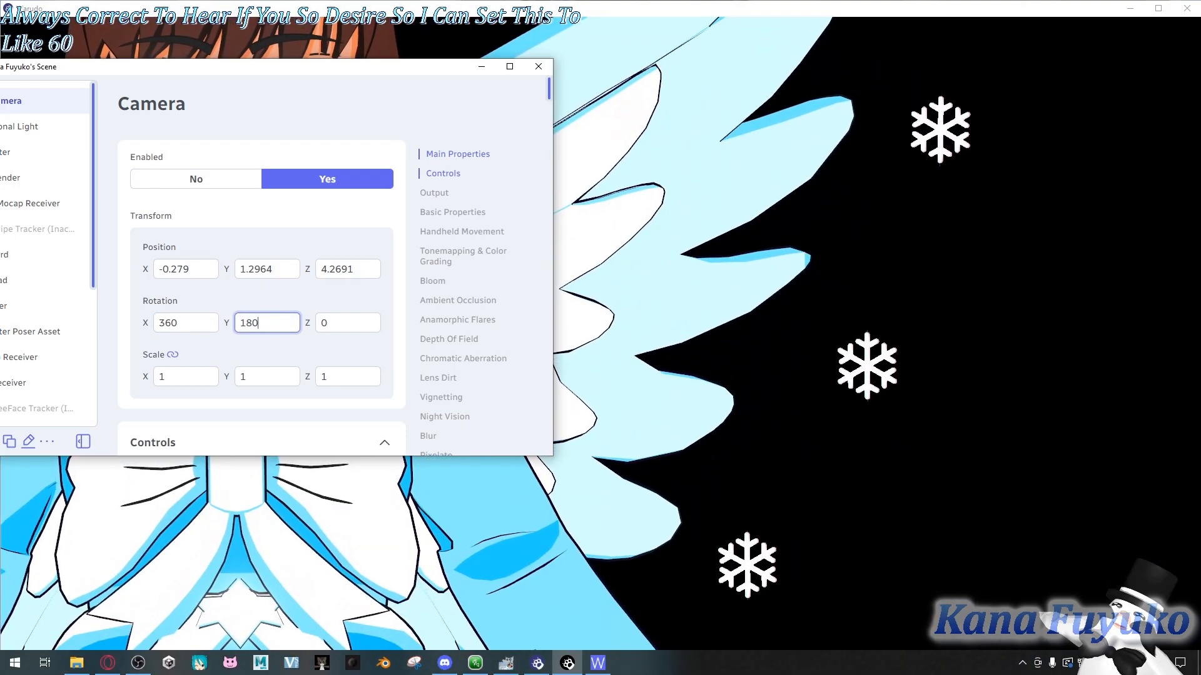
text(0)
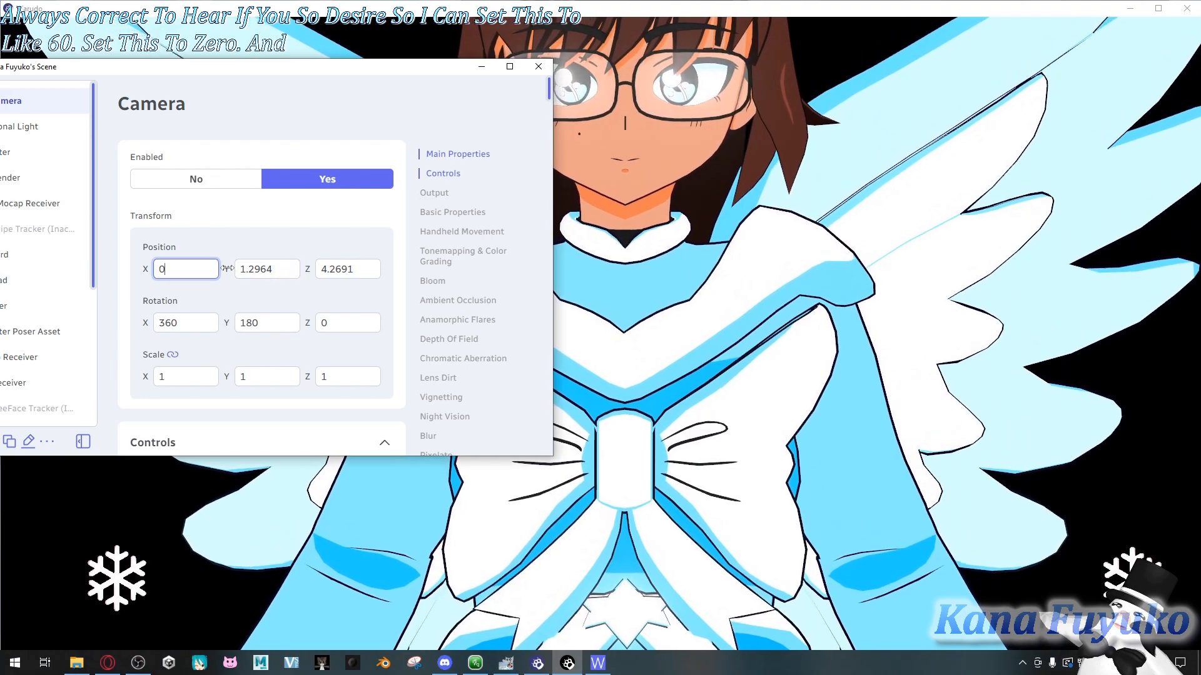
mouse_move(227, 269)
mouse_down()
mouse_move(237, 269)
mouse_move(227, 269)
mouse_up()
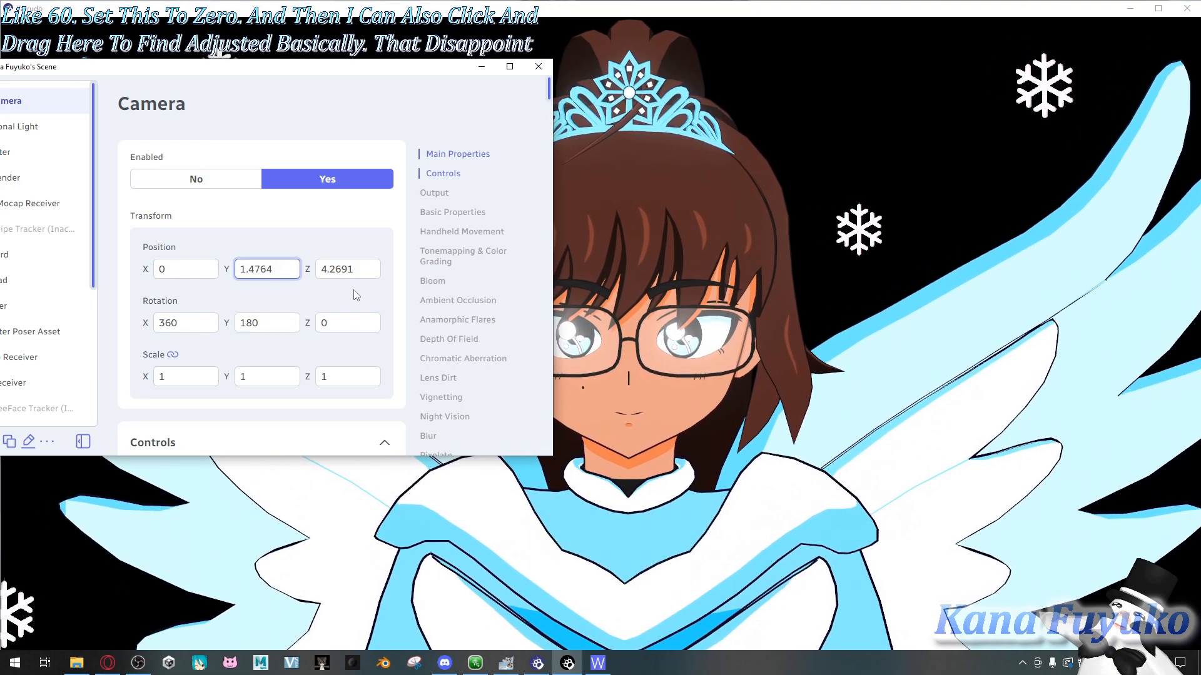
key(Return)
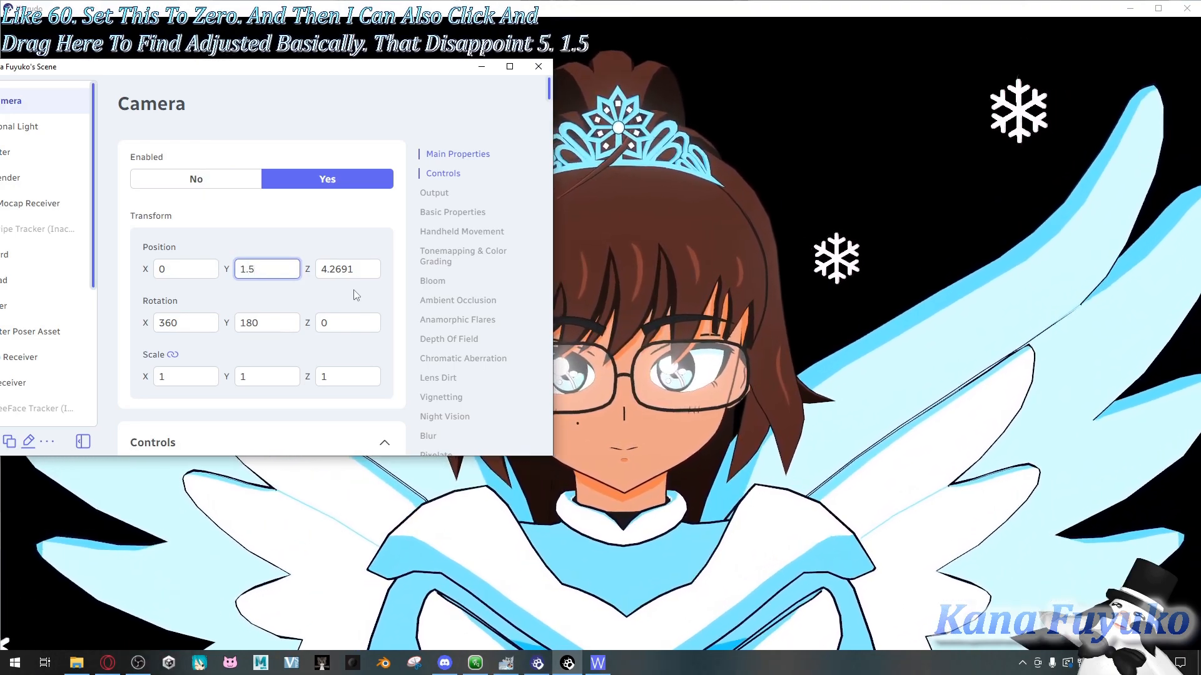
Step: Set the Control Mode to Orbit Character and raise the Control Sensitivity to 0.83
scroll(262, 294, down, 4)
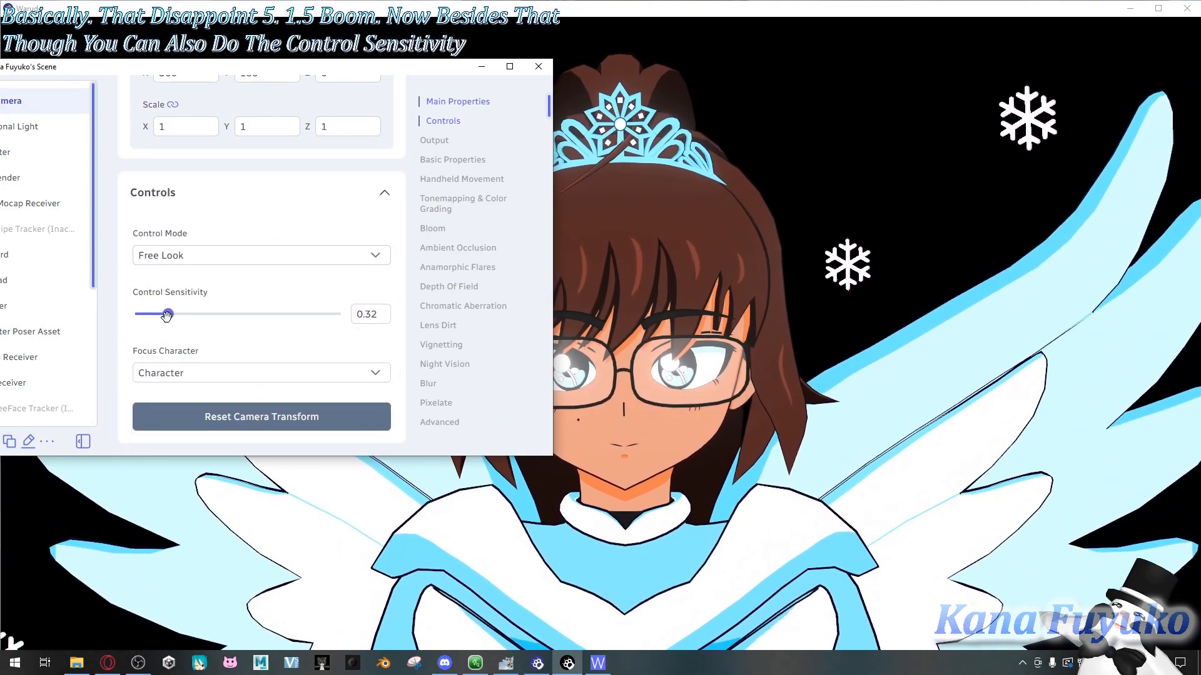
drag(166, 315, 191, 314)
click(215, 256)
click(177, 309)
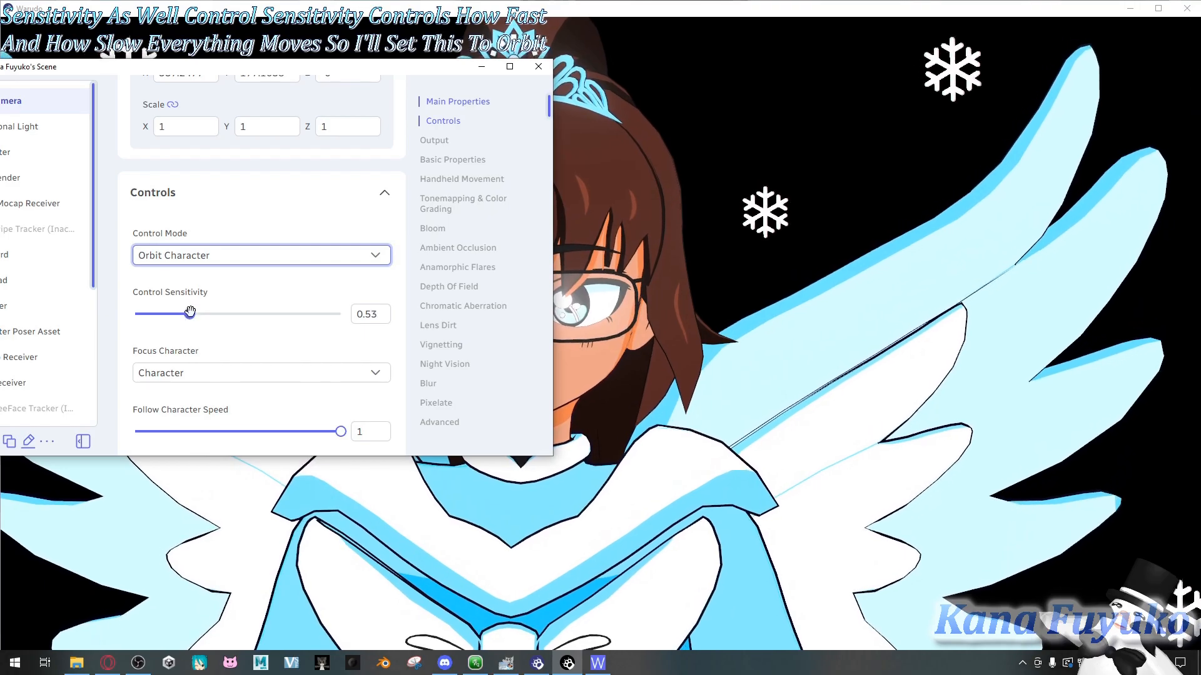
drag(190, 312, 212, 314)
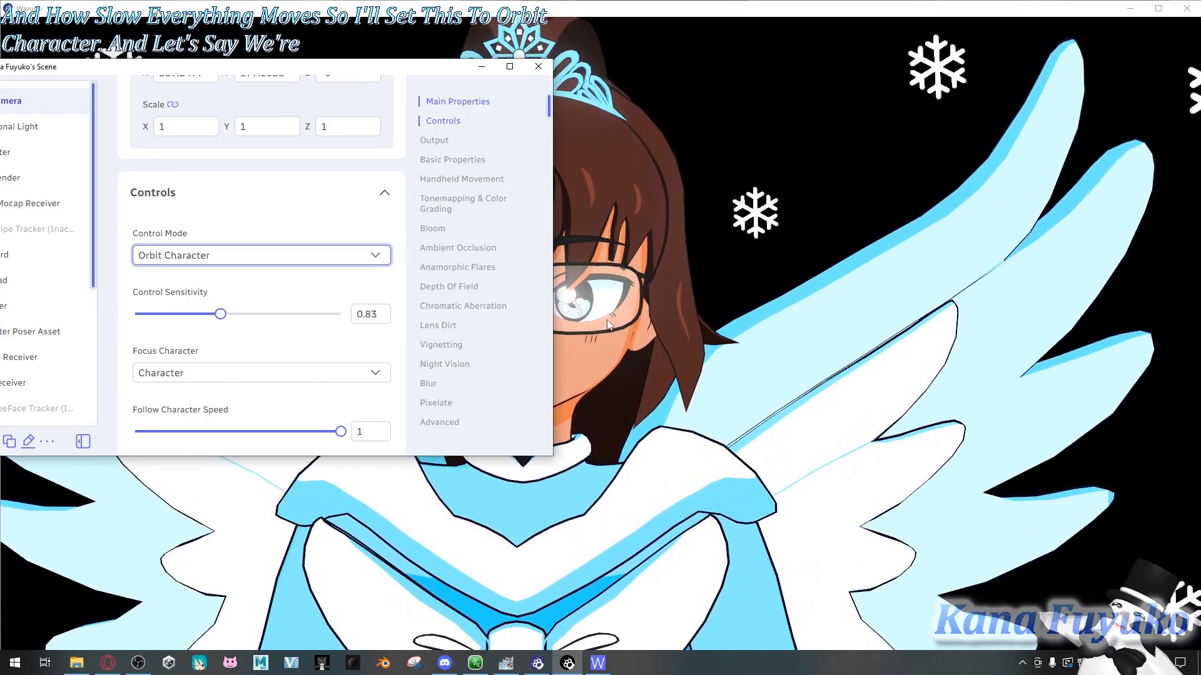
Step: Orbit the camera around the avatar to check how fast it moves with the raised Control Sensitivity
click(608, 320)
drag(607, 321, 681, 329)
click(567, 663)
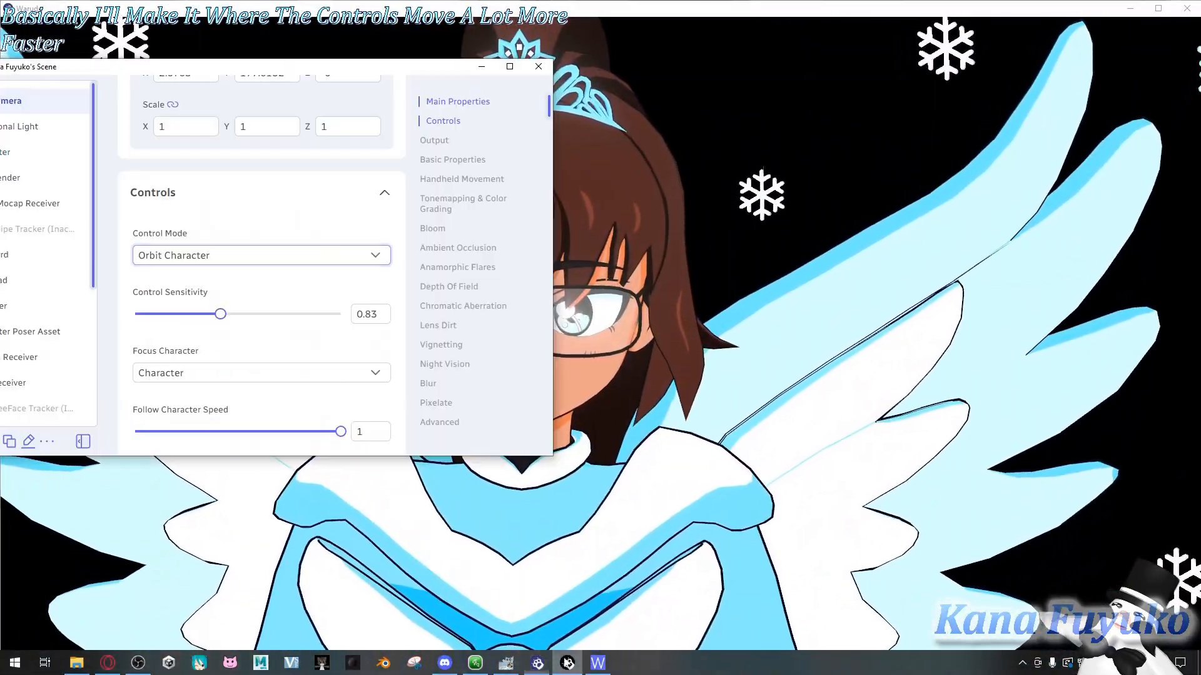
drag(580, 390, 652, 523)
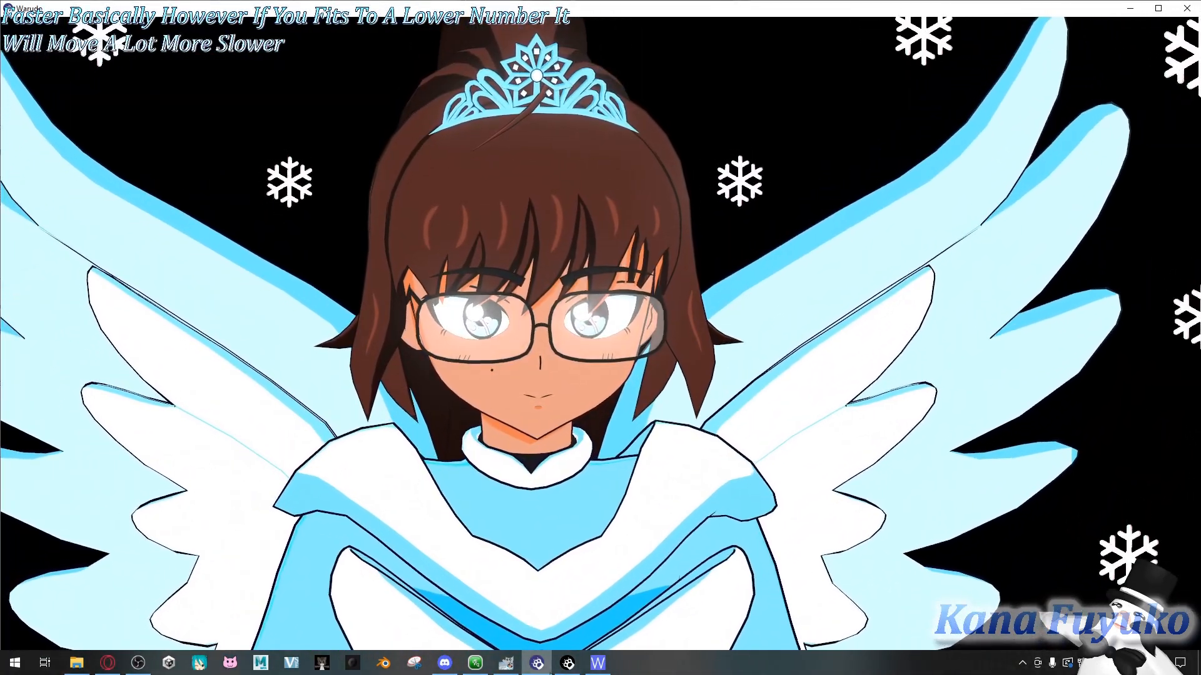
Step: Lower the camera's Control Sensitivity to 0 and check how the avatar view responds
click(567, 663)
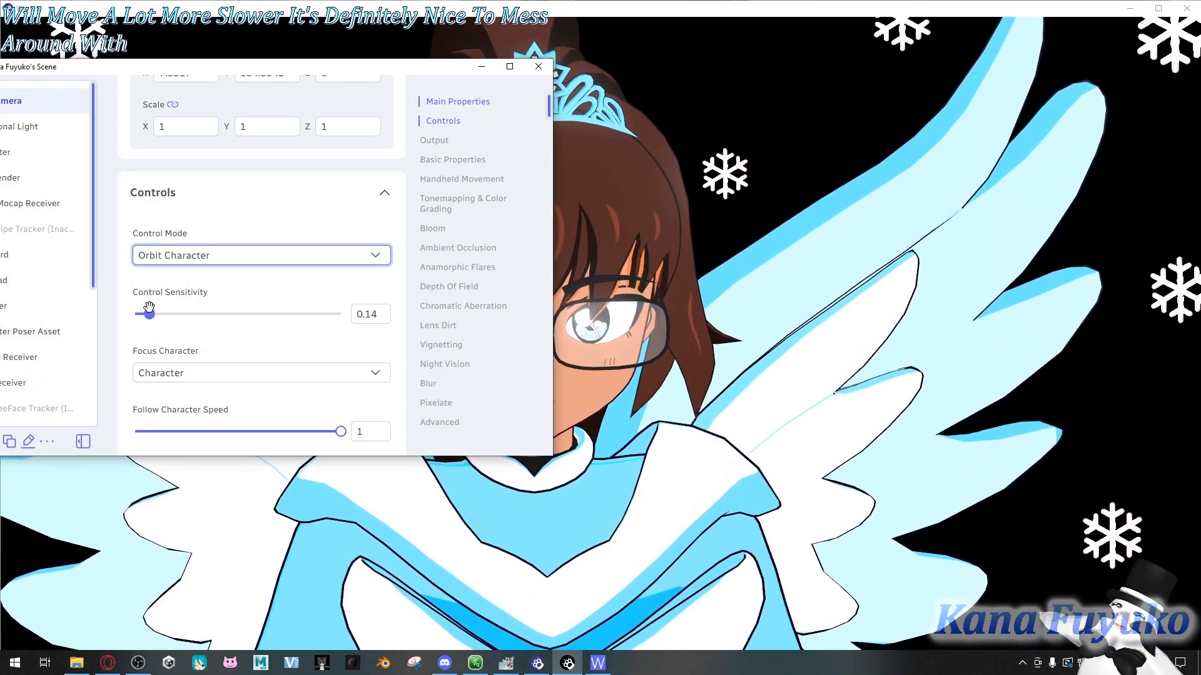
click(150, 309)
mouse_move(229, 324)
mouse_down()
mouse_move(246, 313)
mouse_move(224, 316)
mouse_up()
drag(157, 314, 104, 337)
click(595, 306)
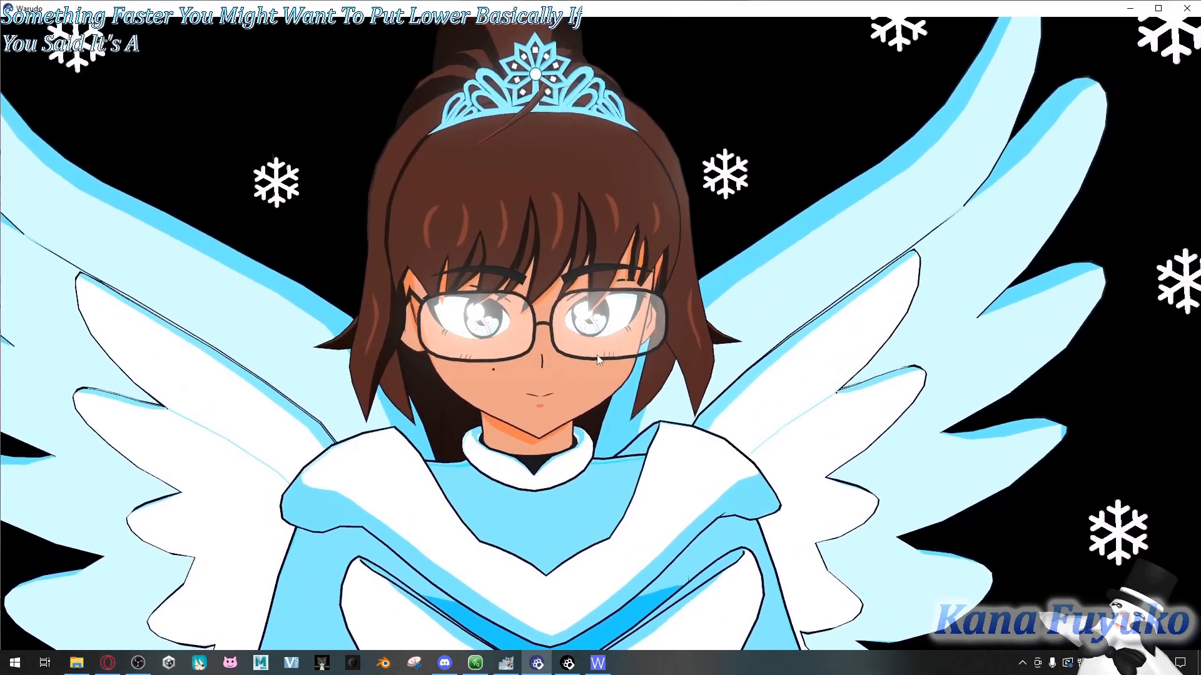
Step: Set the Control Sensitivity to 0.39 and test how the camera orbits the avatar
click(568, 663)
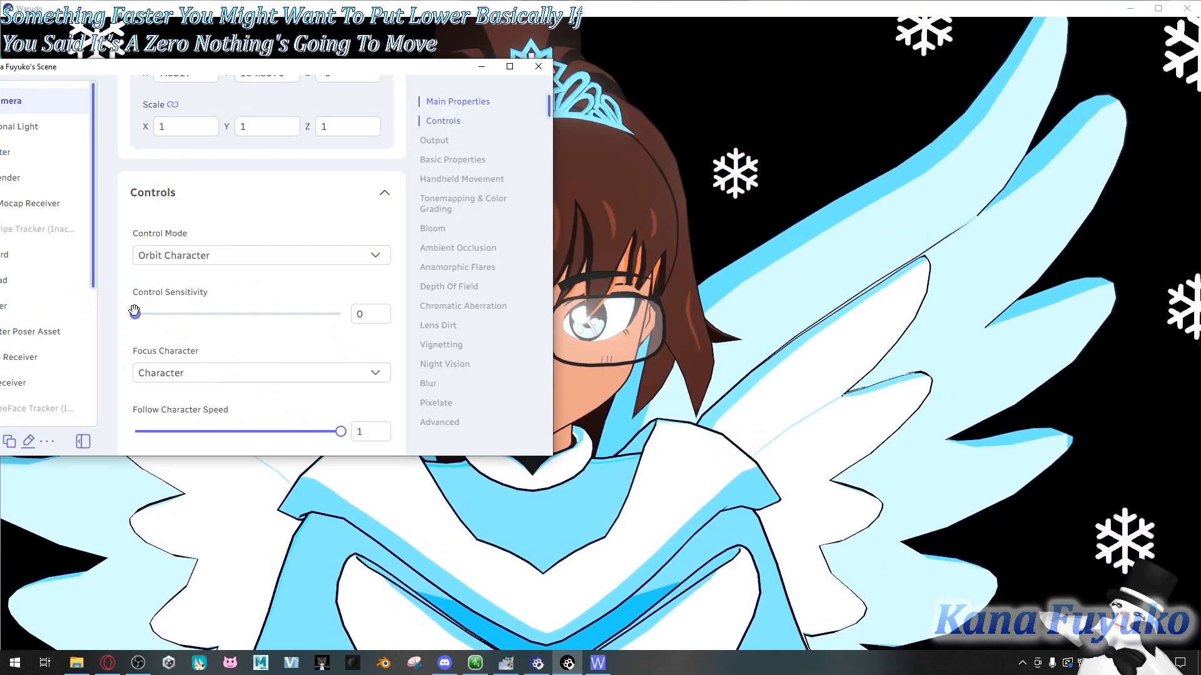
drag(135, 314, 174, 314)
click(651, 317)
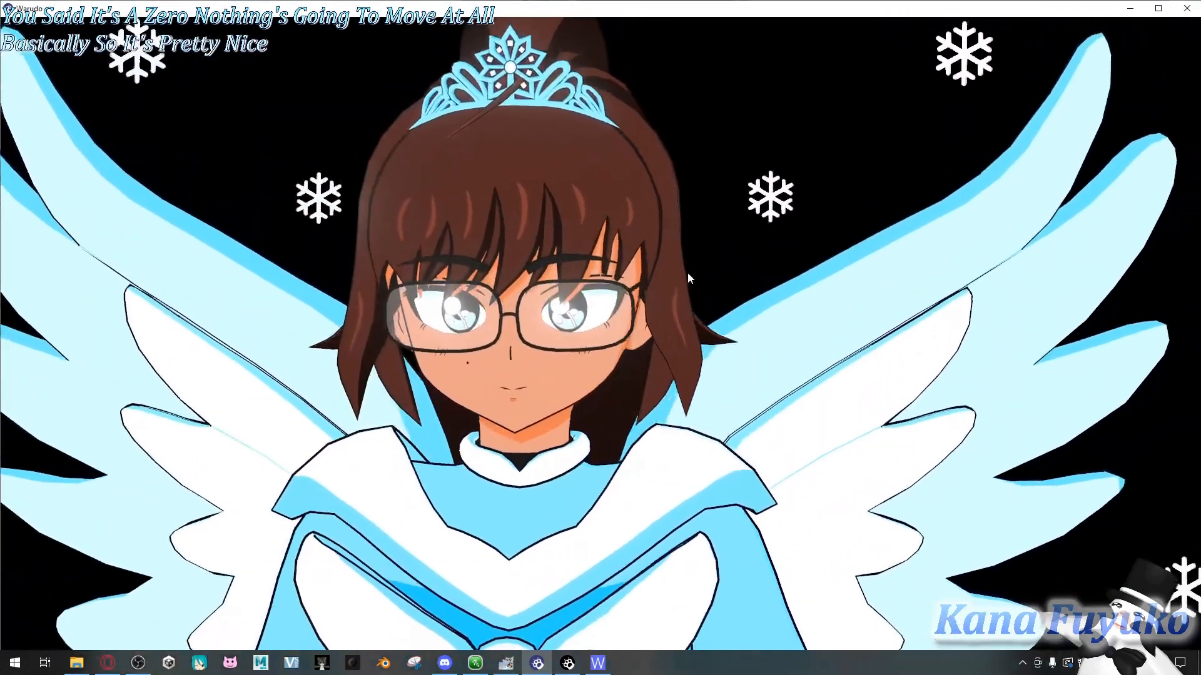
click(568, 663)
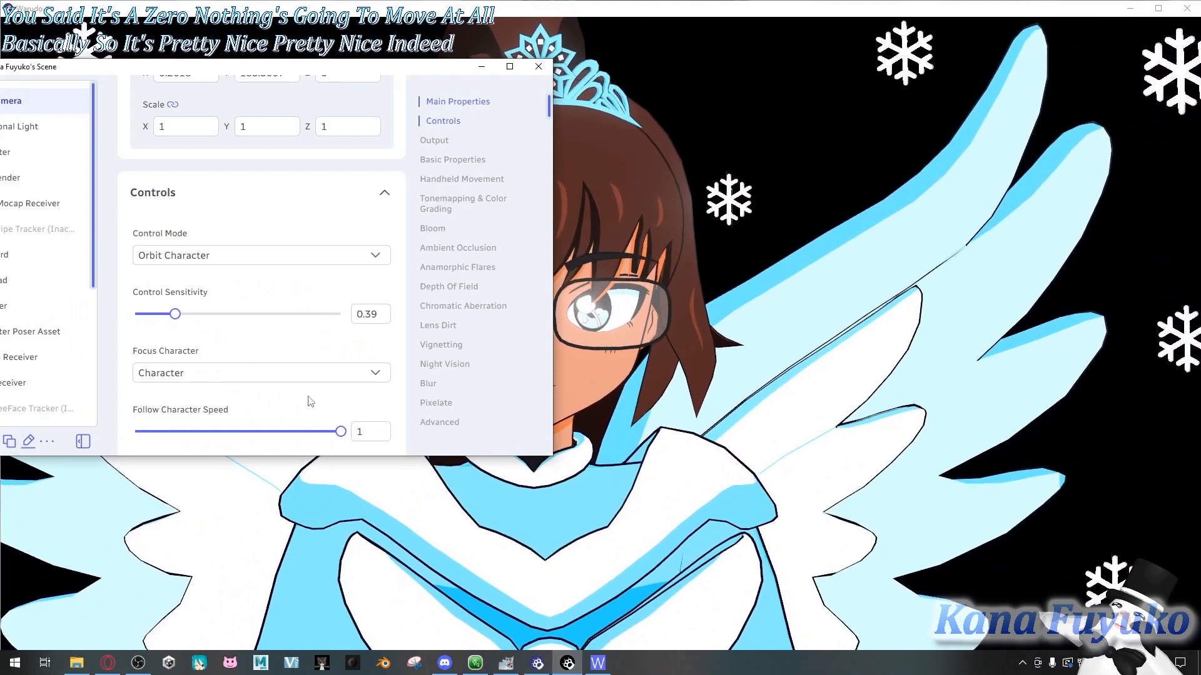
Step: Clear the camera's Focus Character and set it back to Character
scroll(235, 336, down, 2)
click(173, 256)
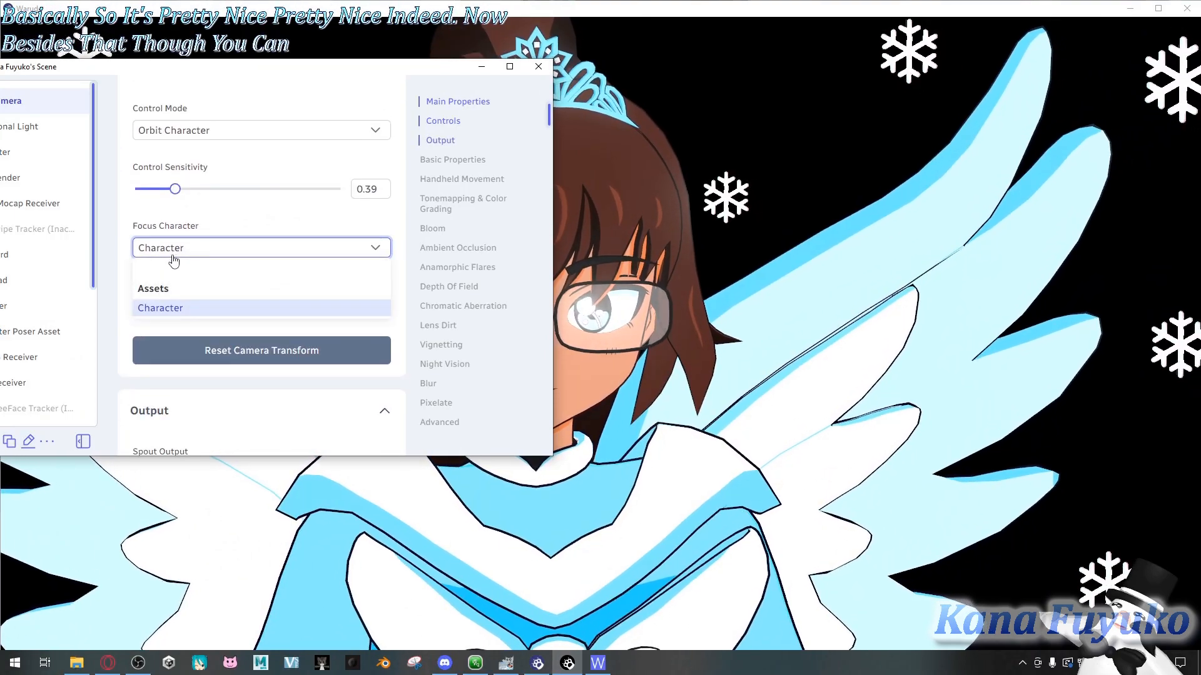
click(174, 271)
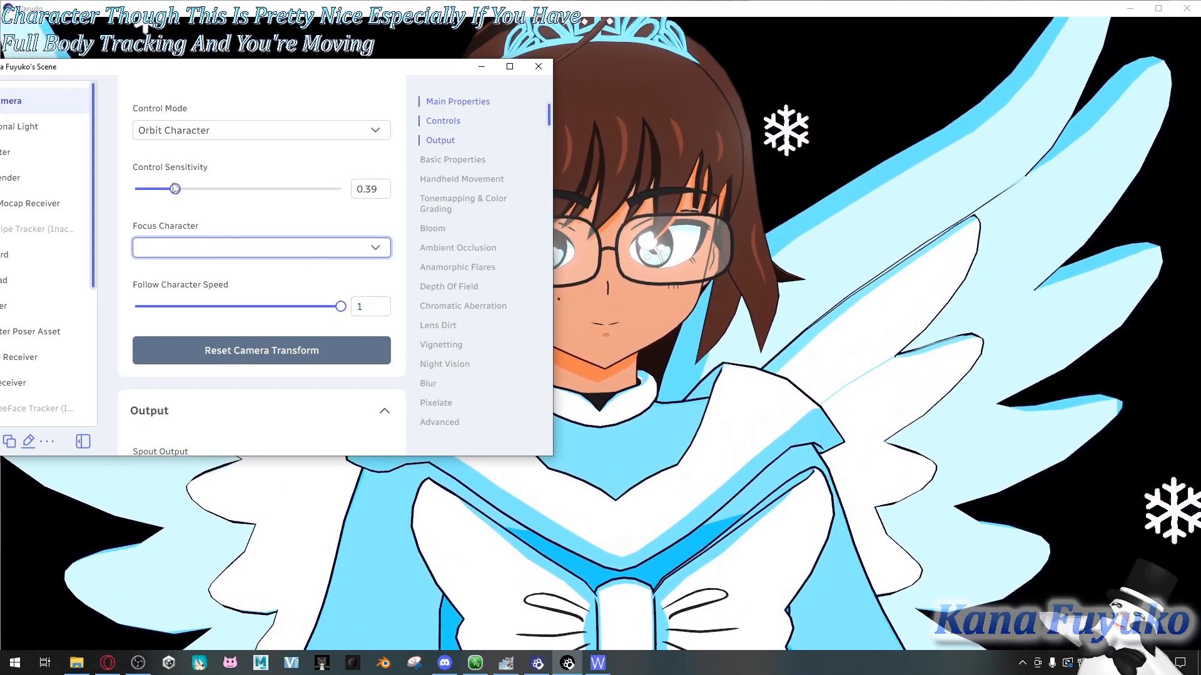
scroll(196, 319, up, 1)
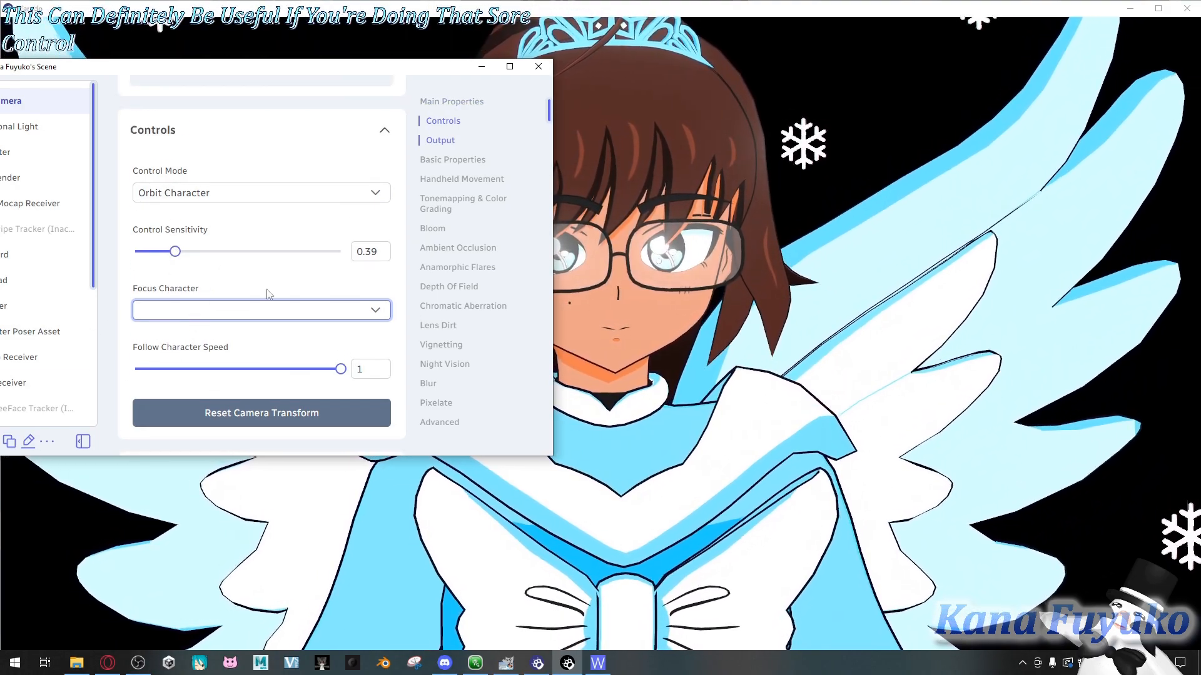
click(260, 311)
click(170, 375)
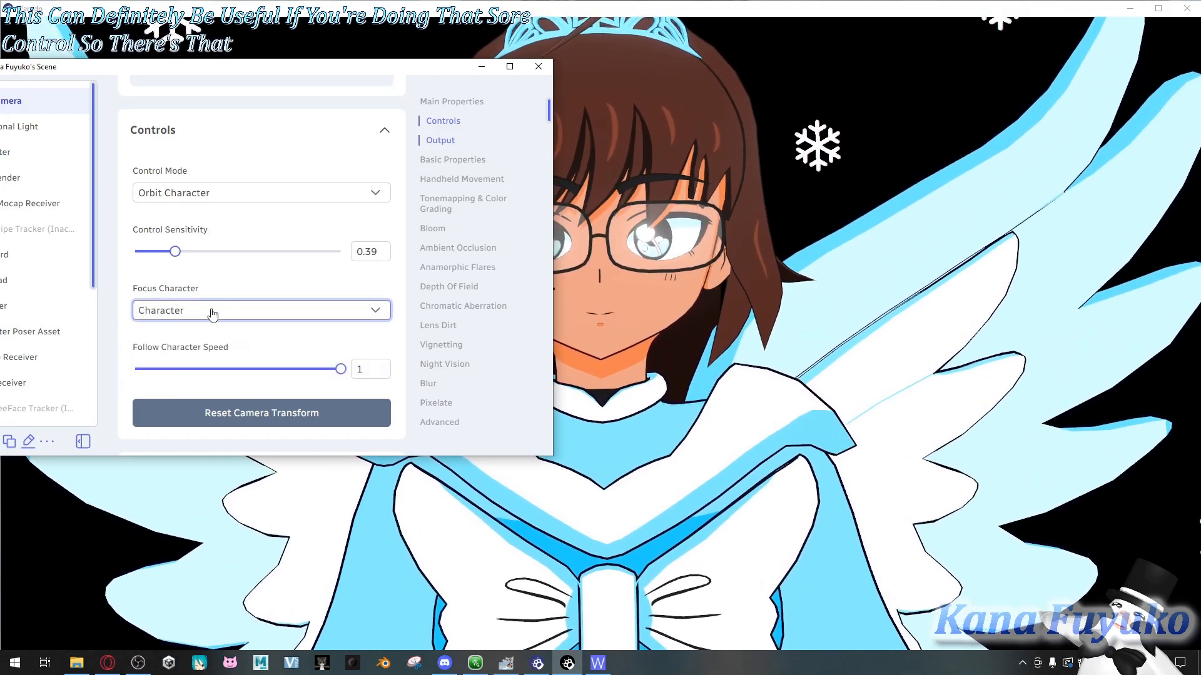
Step: Leave the camera's Focus Character empty
click(211, 312)
click(164, 335)
scroll(197, 363, down, 3)
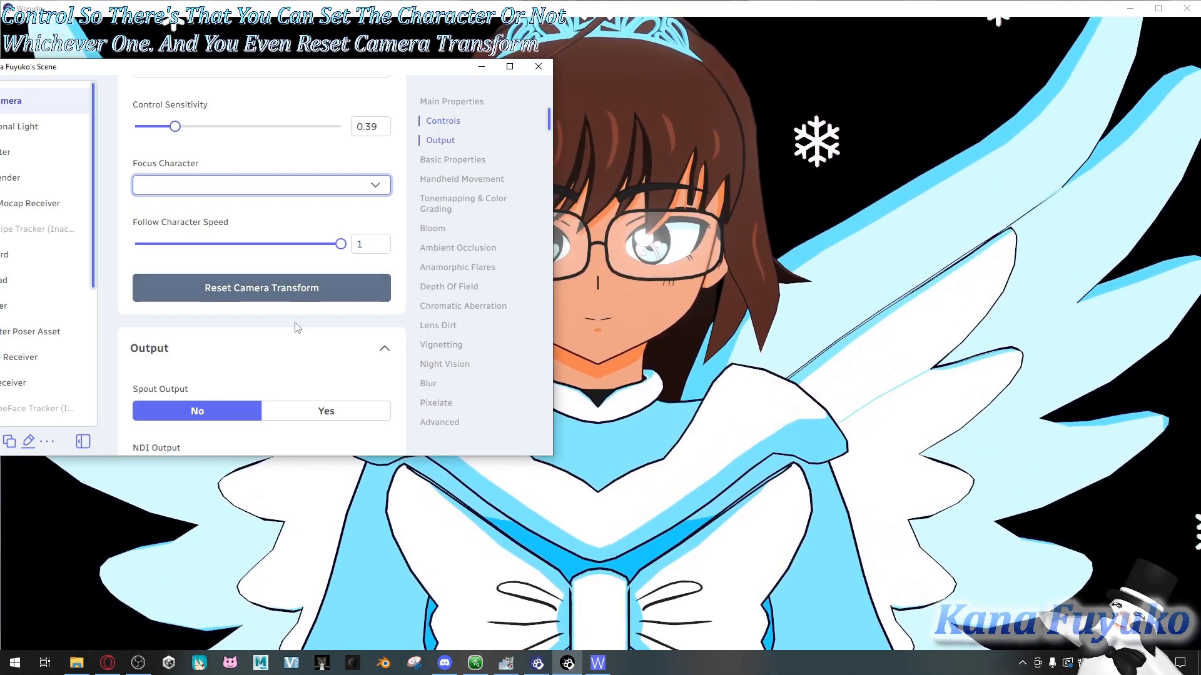
scroll(250, 220, up, 1)
scroll(228, 320, down, 2)
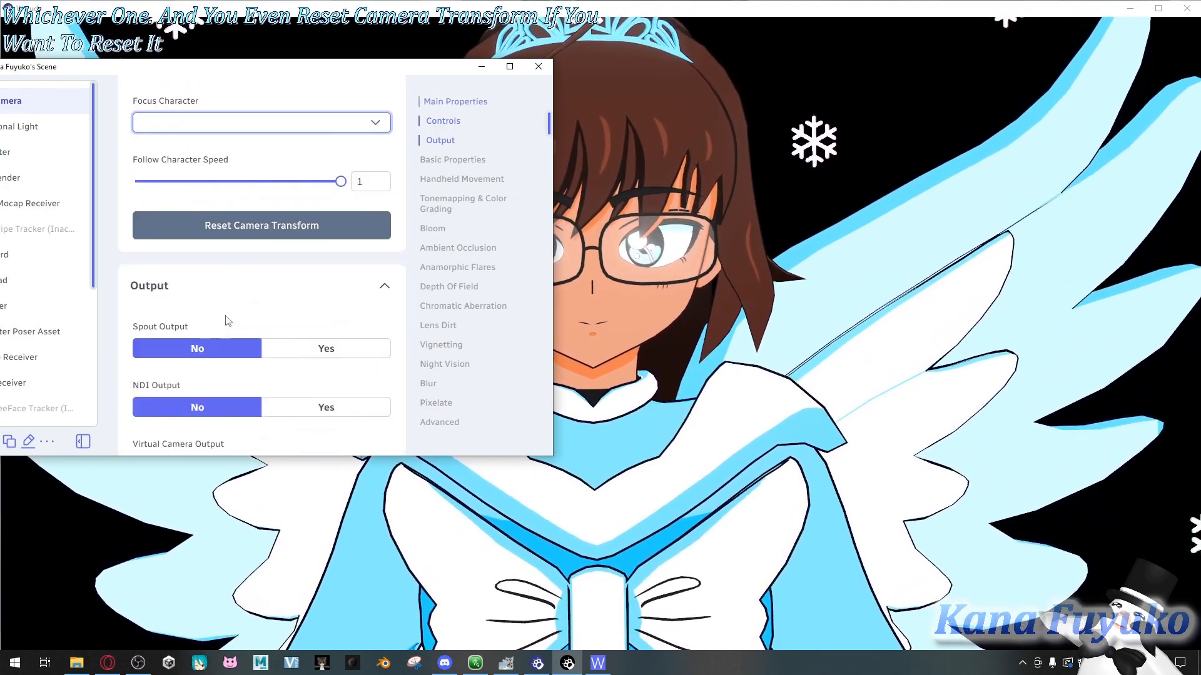
Step: Try the camera's Spout Output and NDI Output, switching each one on and back off
scroll(222, 293, down, 3)
scroll(206, 267, down, 2)
drag(212, 65, 353, 64)
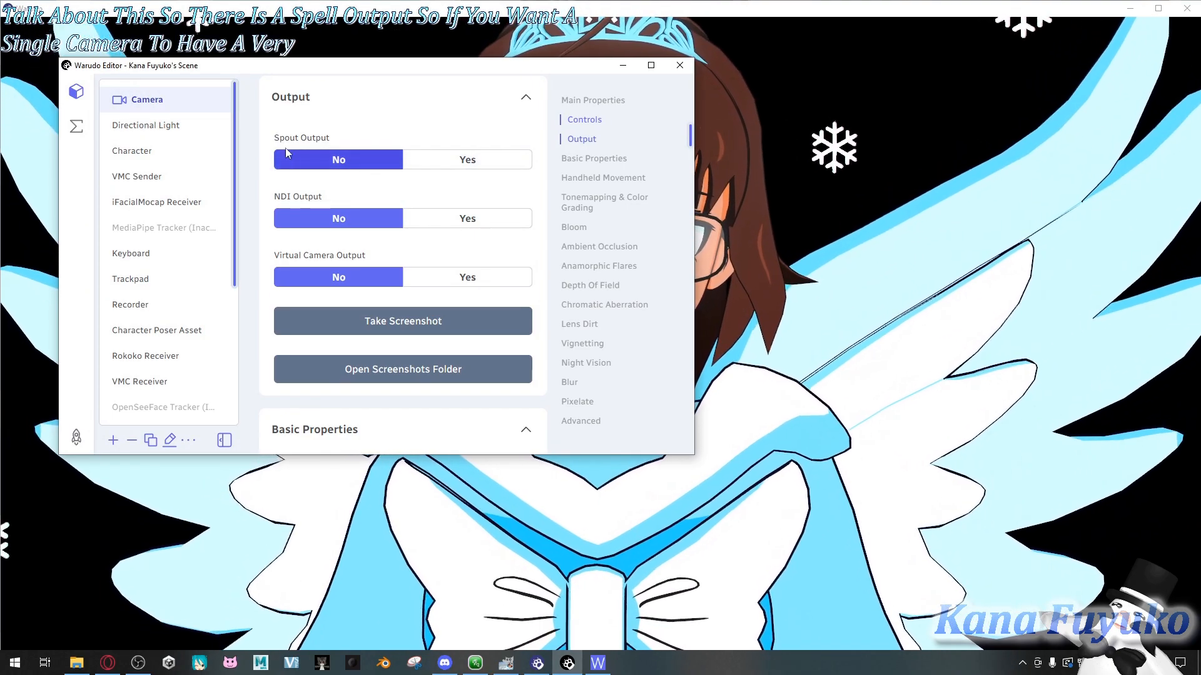
click(459, 161)
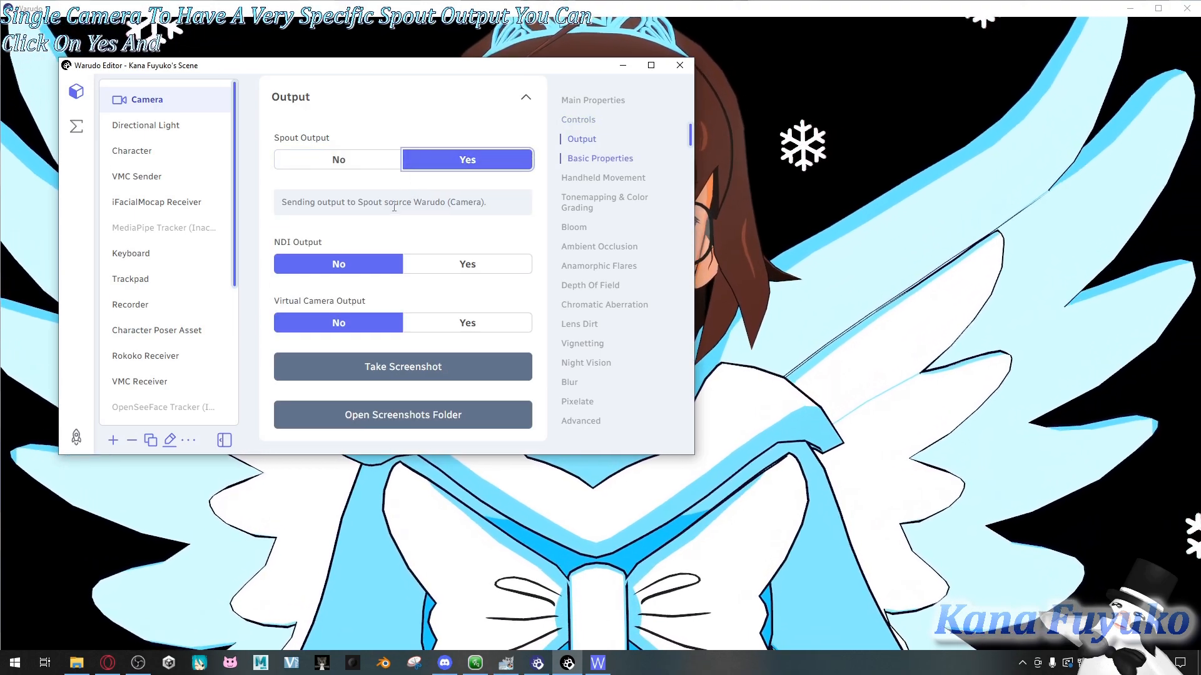
click(359, 167)
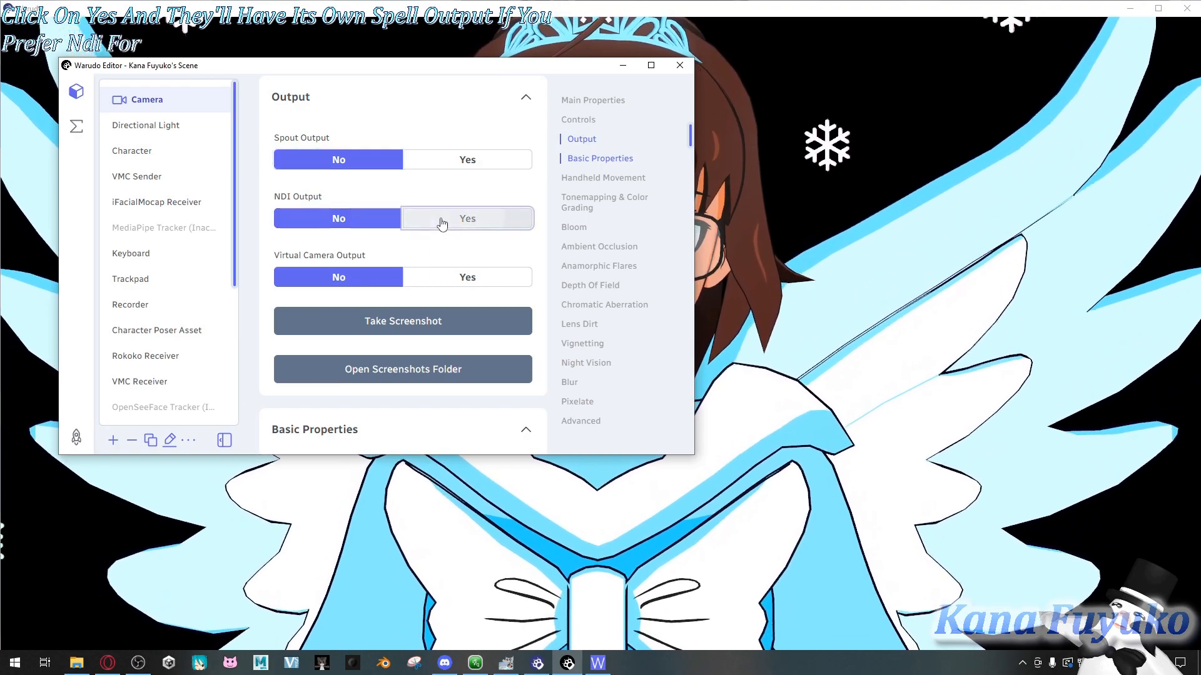
click(442, 224)
click(372, 220)
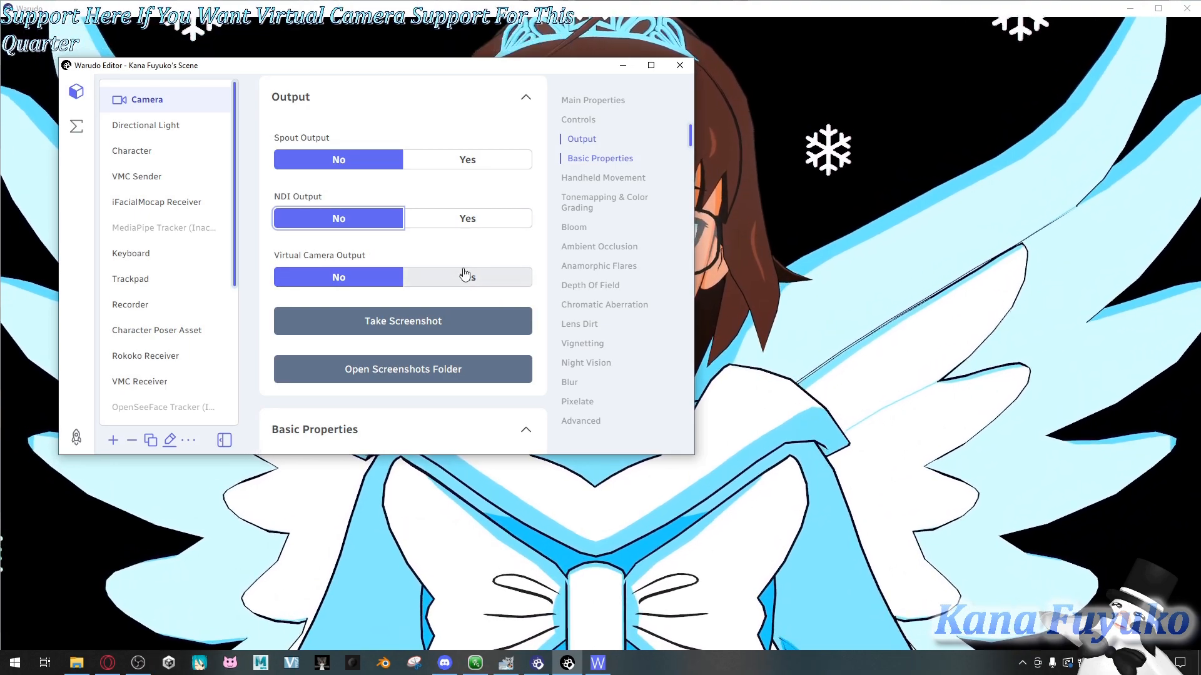
Step: Try Virtual Camera Output with and without mirroring, and switch it back off
click(444, 280)
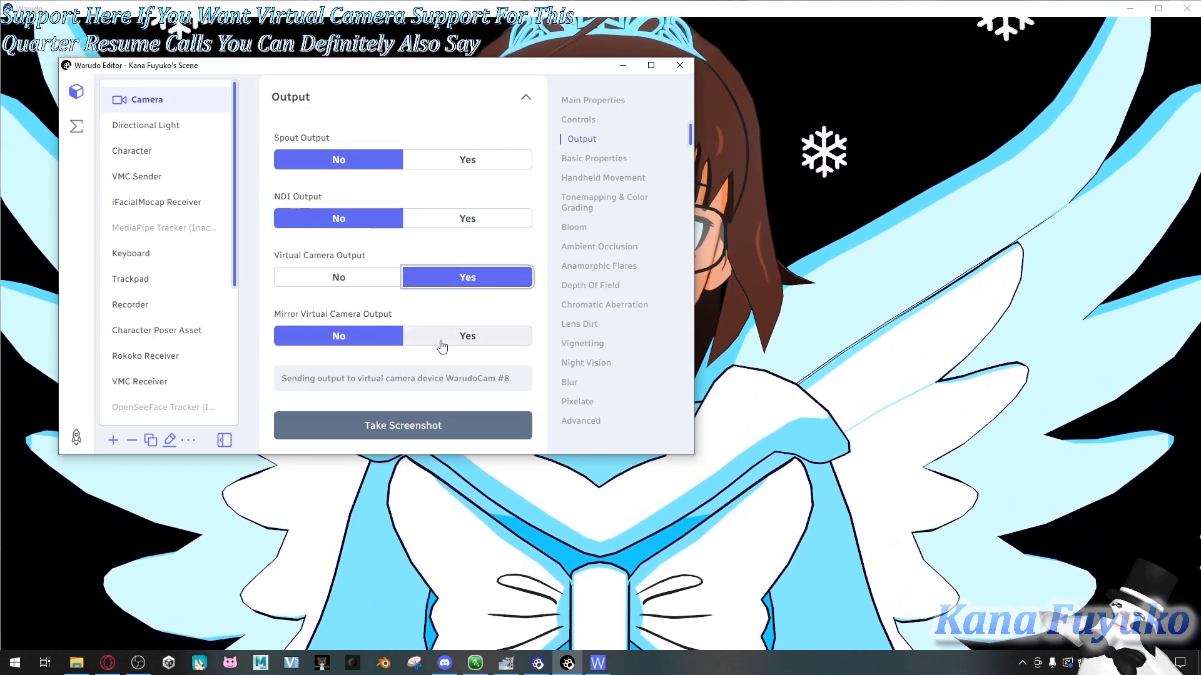
click(442, 343)
click(341, 338)
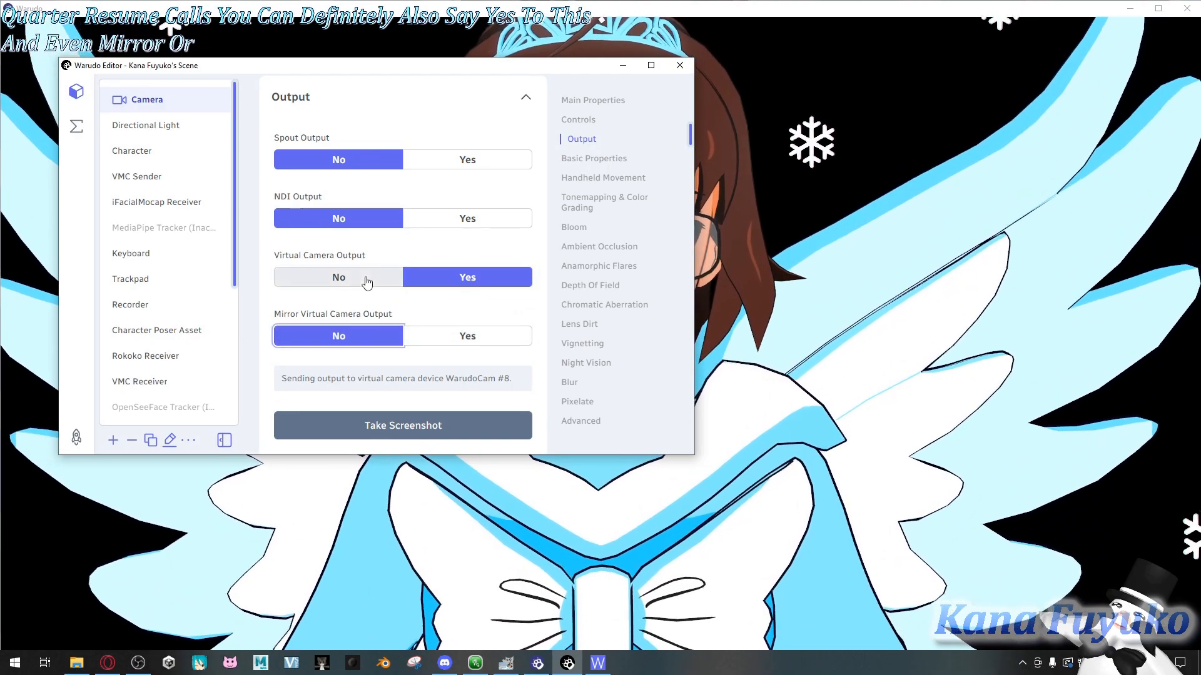
click(367, 281)
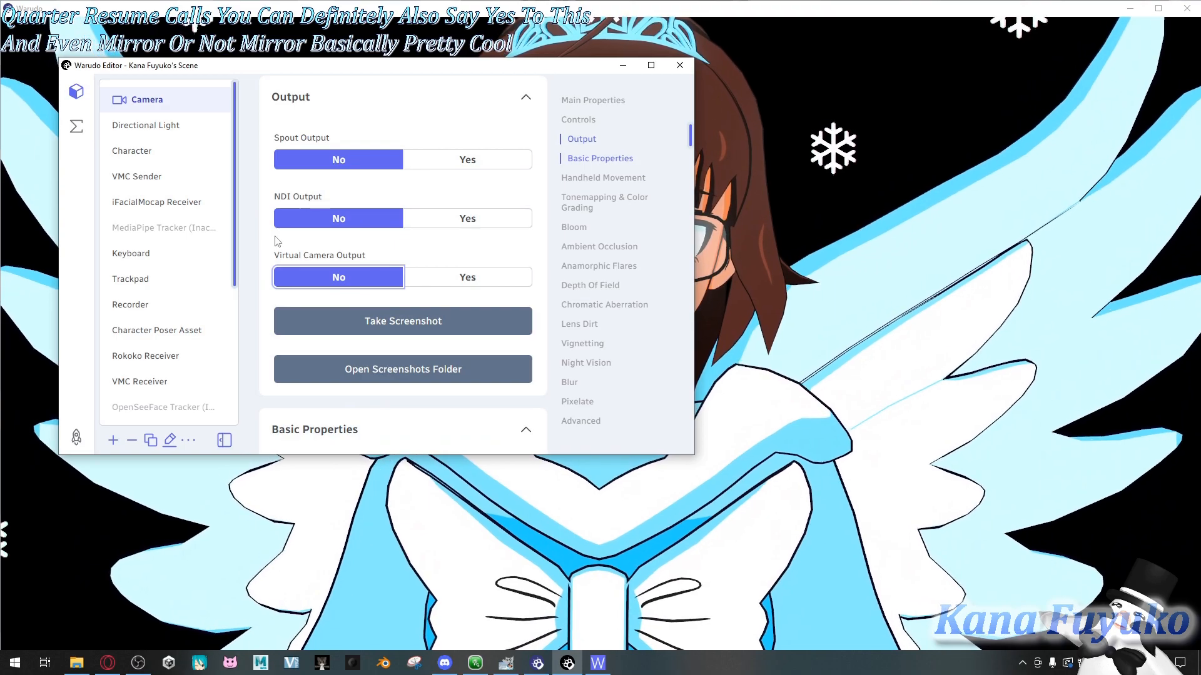
Step: Examine the cameras in the scene's asset list and the screenshot options in the camera's Output section
scroll(152, 259, down, 4)
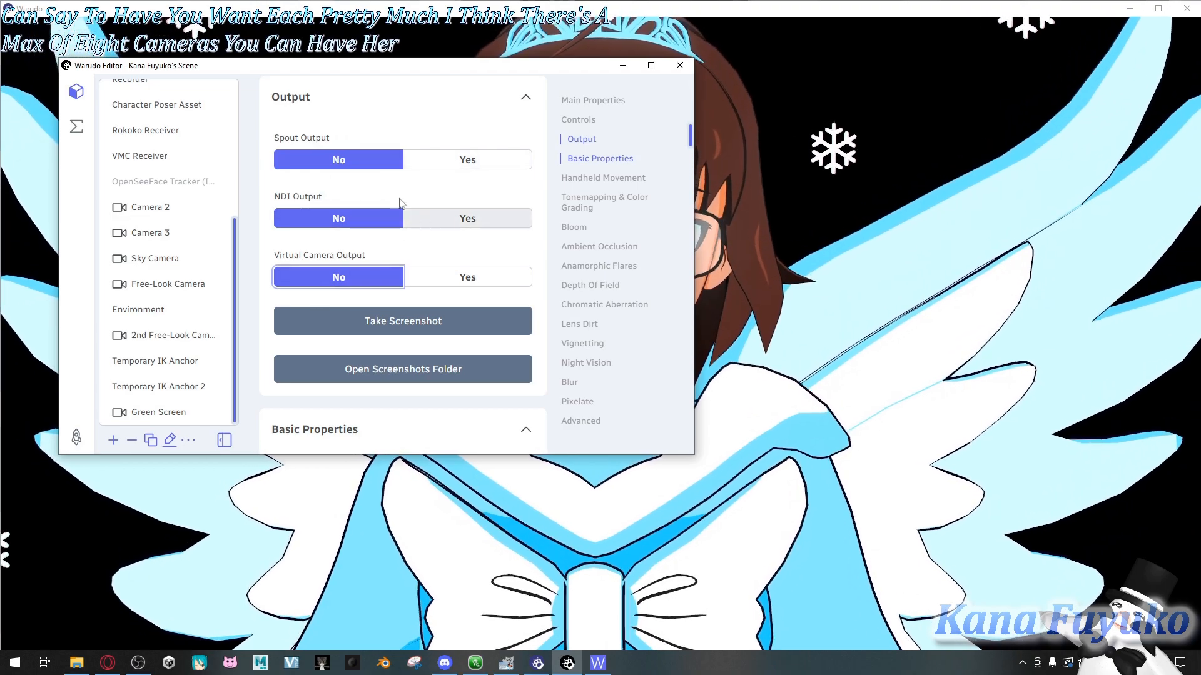
scroll(211, 257, up, 4)
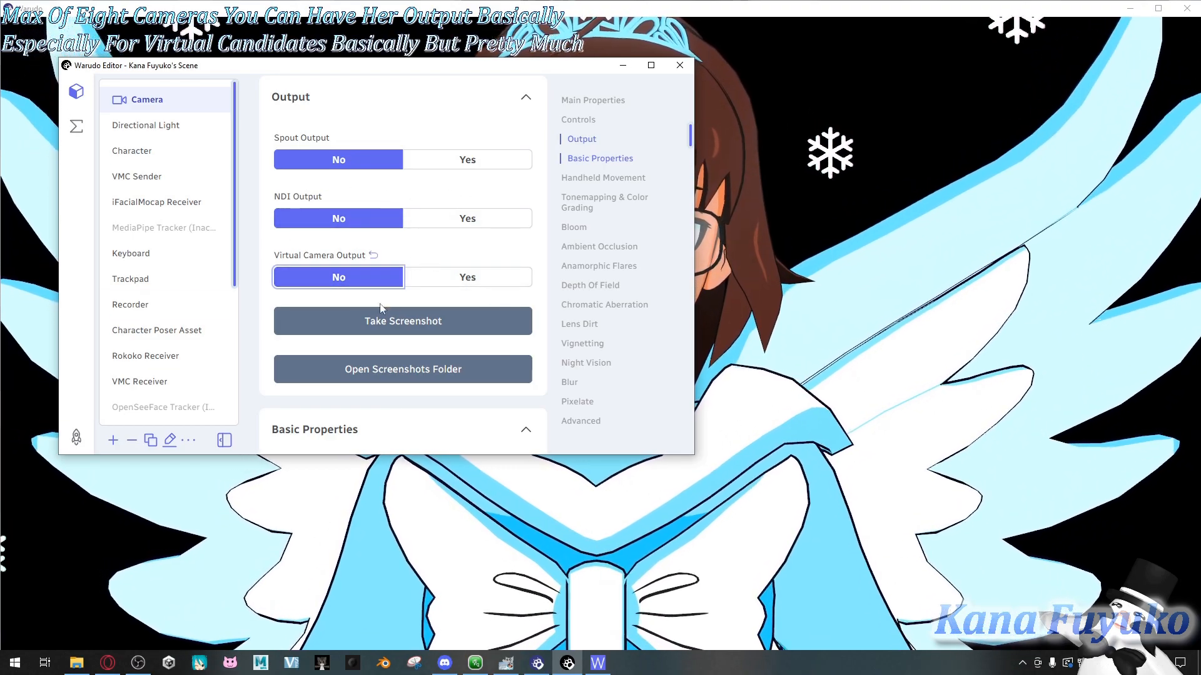
drag(456, 71, 393, 50)
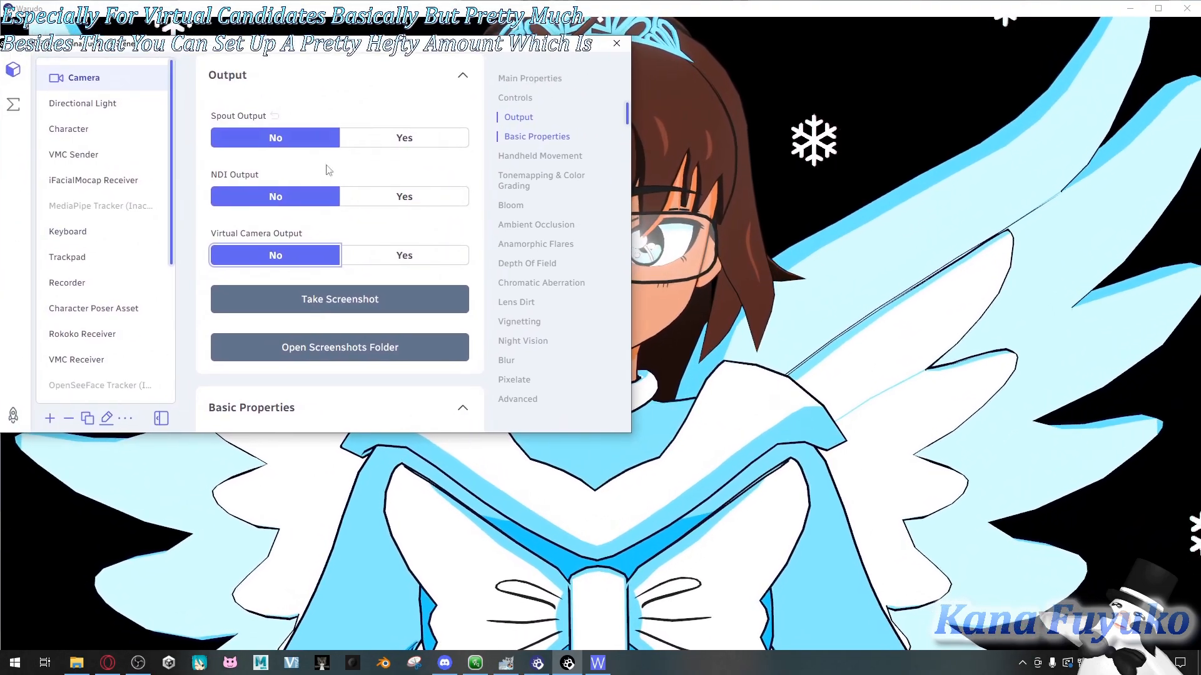
scroll(277, 188, up, 2)
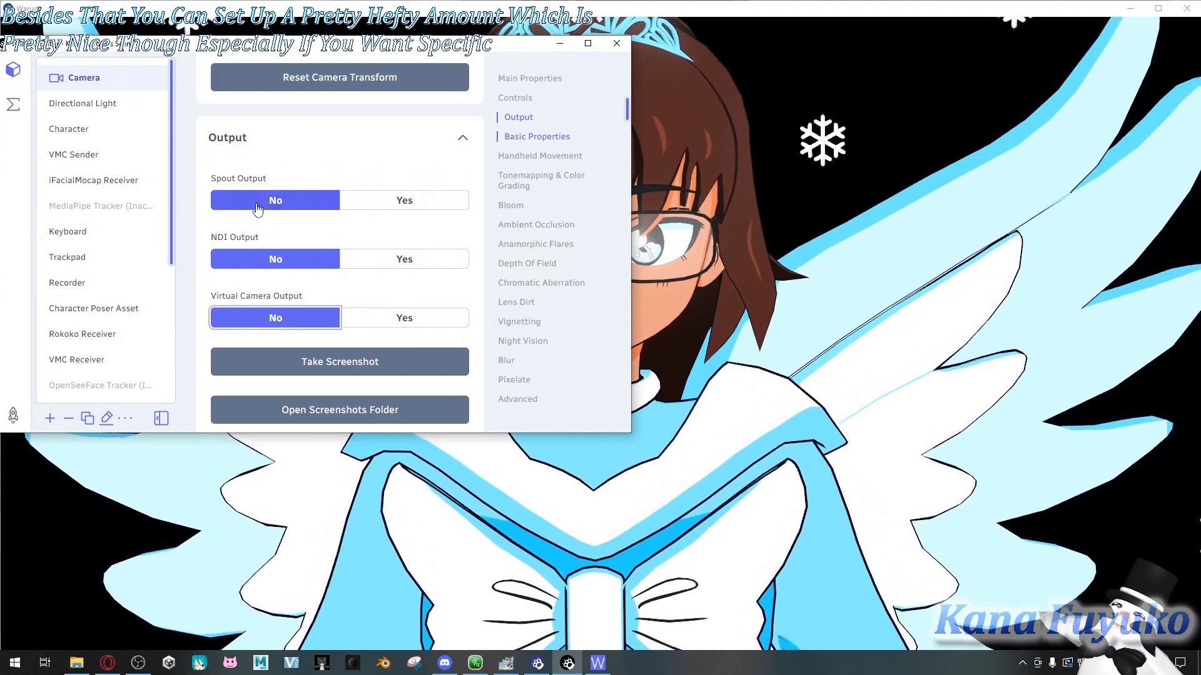
scroll(266, 264, down, 2)
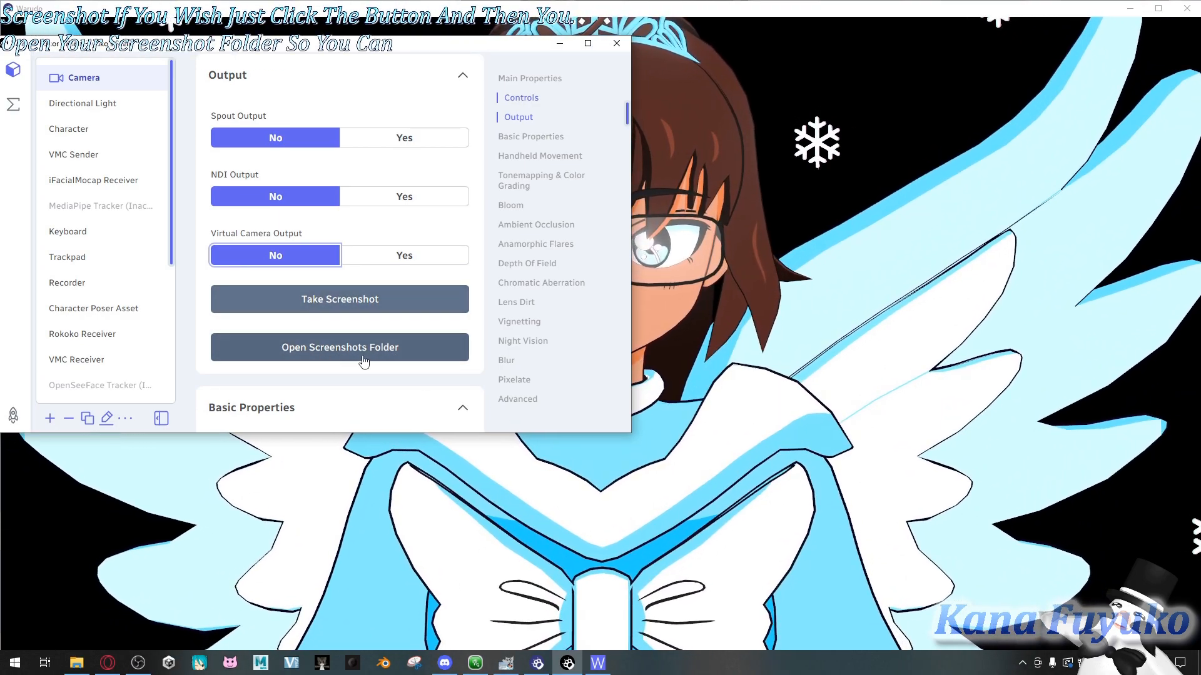
drag(304, 48, 336, 85)
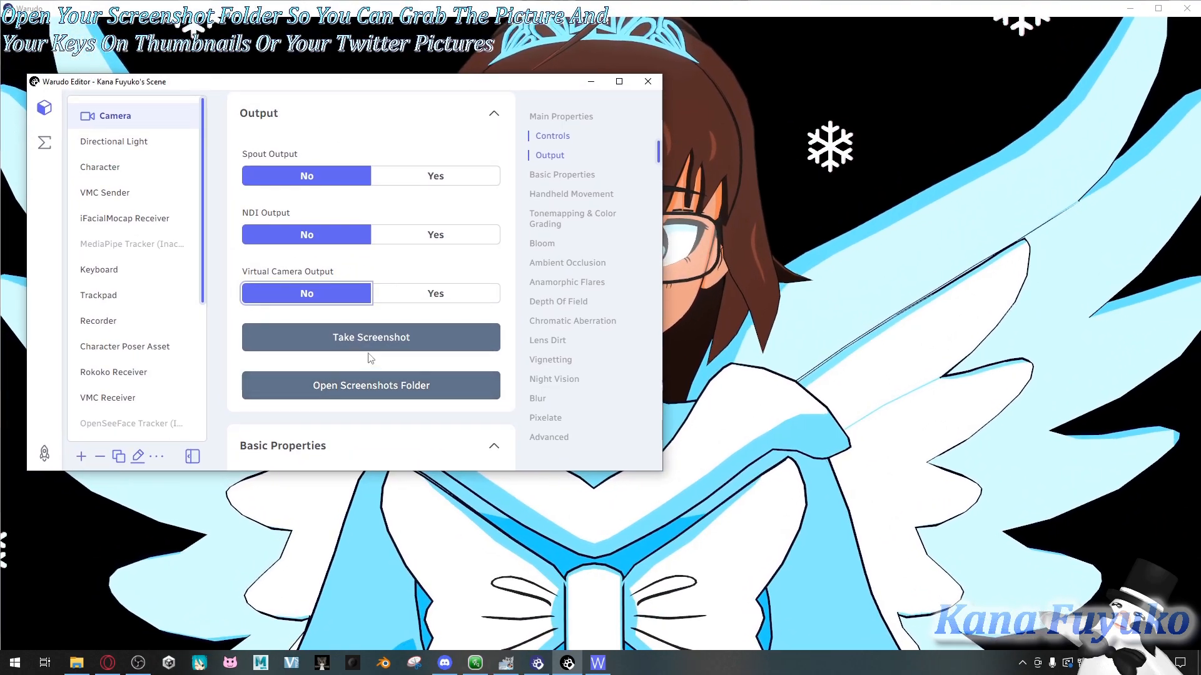
scroll(371, 357, up, 1)
scroll(354, 216, down, 1)
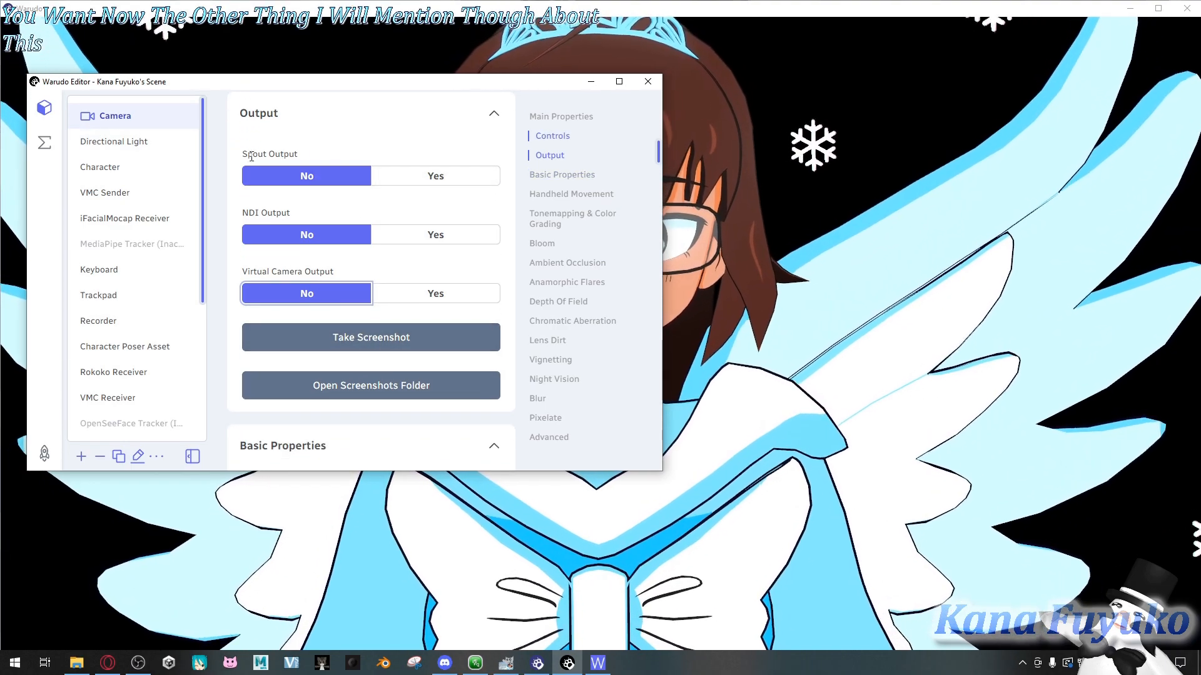
Step: Switch the camera's Spout Output on and off again while reviewing the other cameras in the scene
click(414, 174)
scroll(113, 300, down, 3)
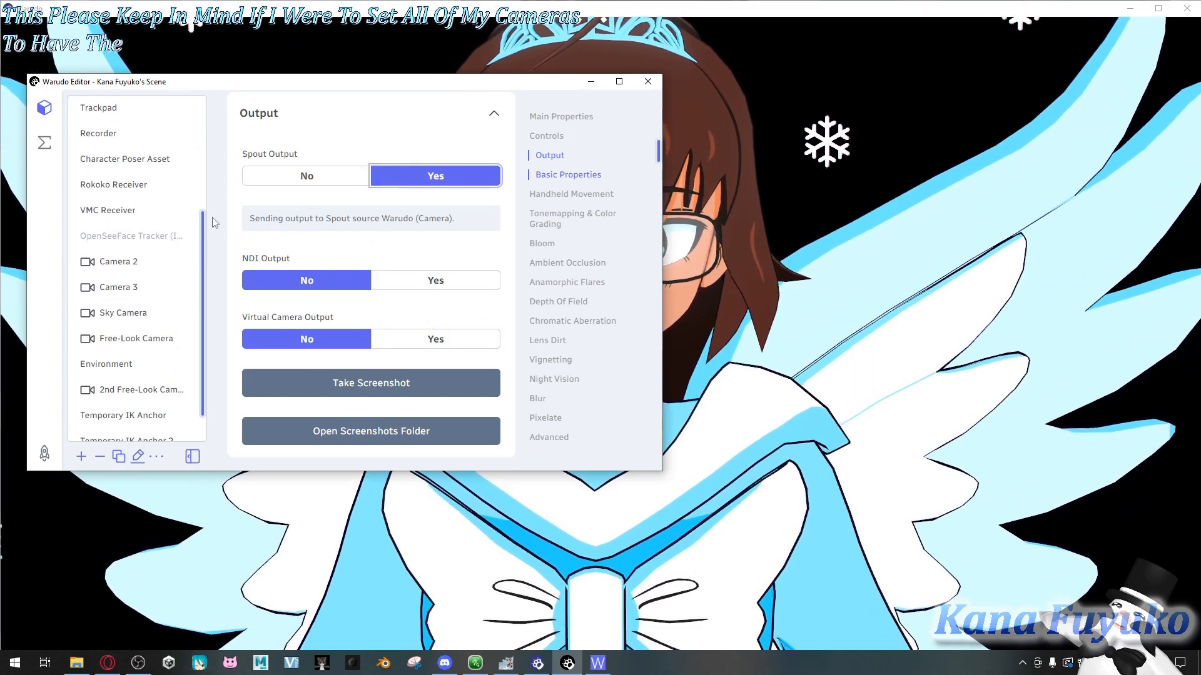
click(324, 180)
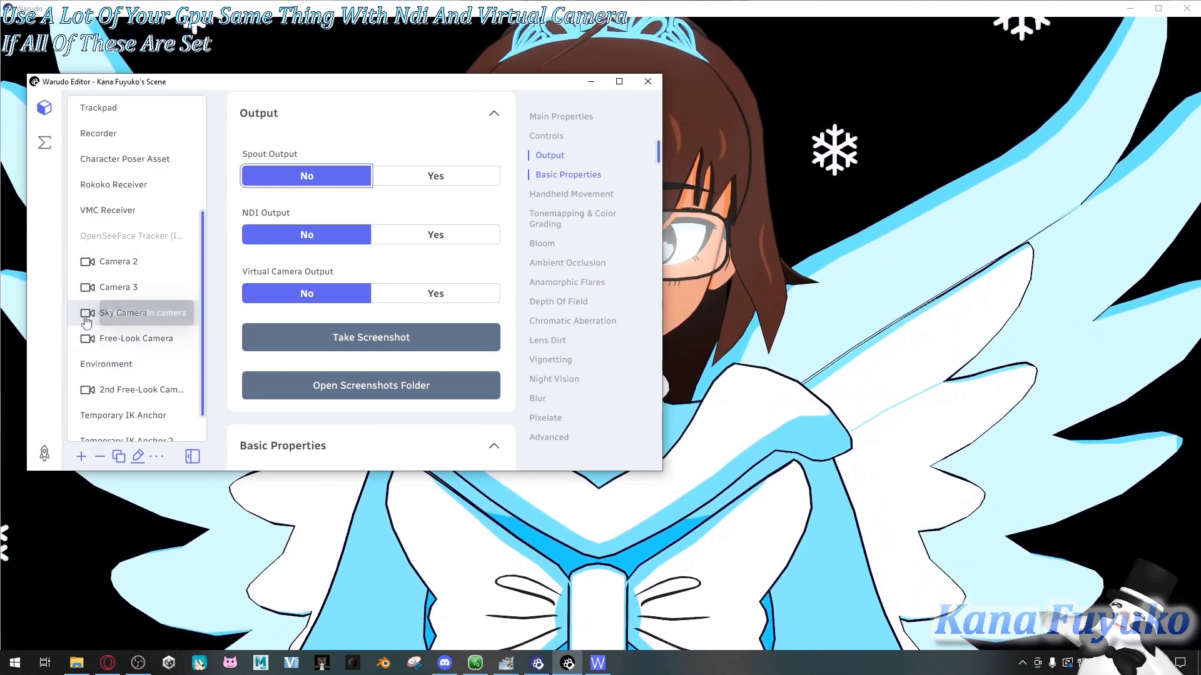
scroll(103, 294, up, 5)
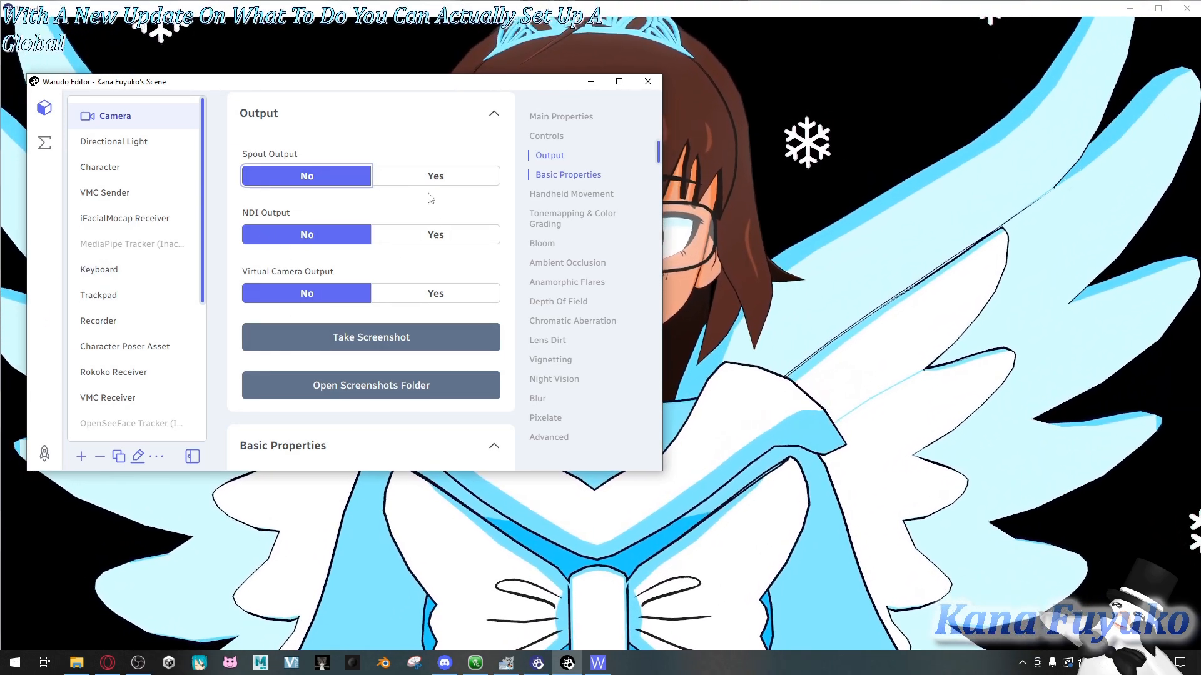
scroll(150, 356, down, 3)
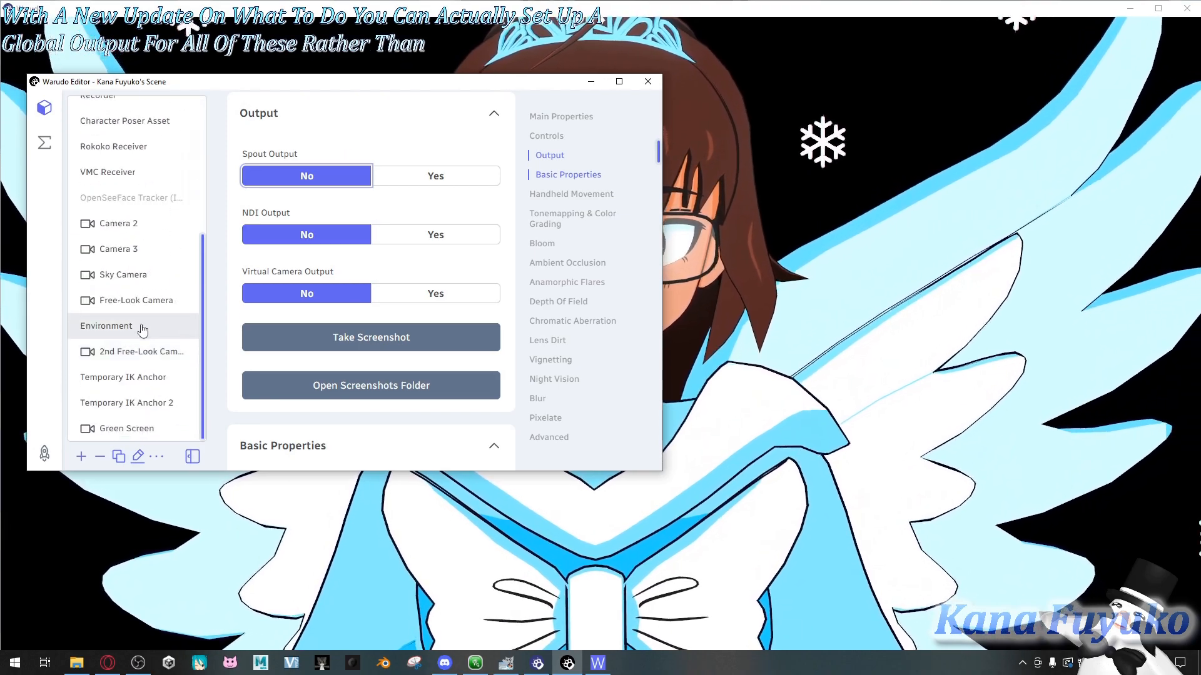
Step: Open the application settings and show the properties of the Core plugin
click(45, 453)
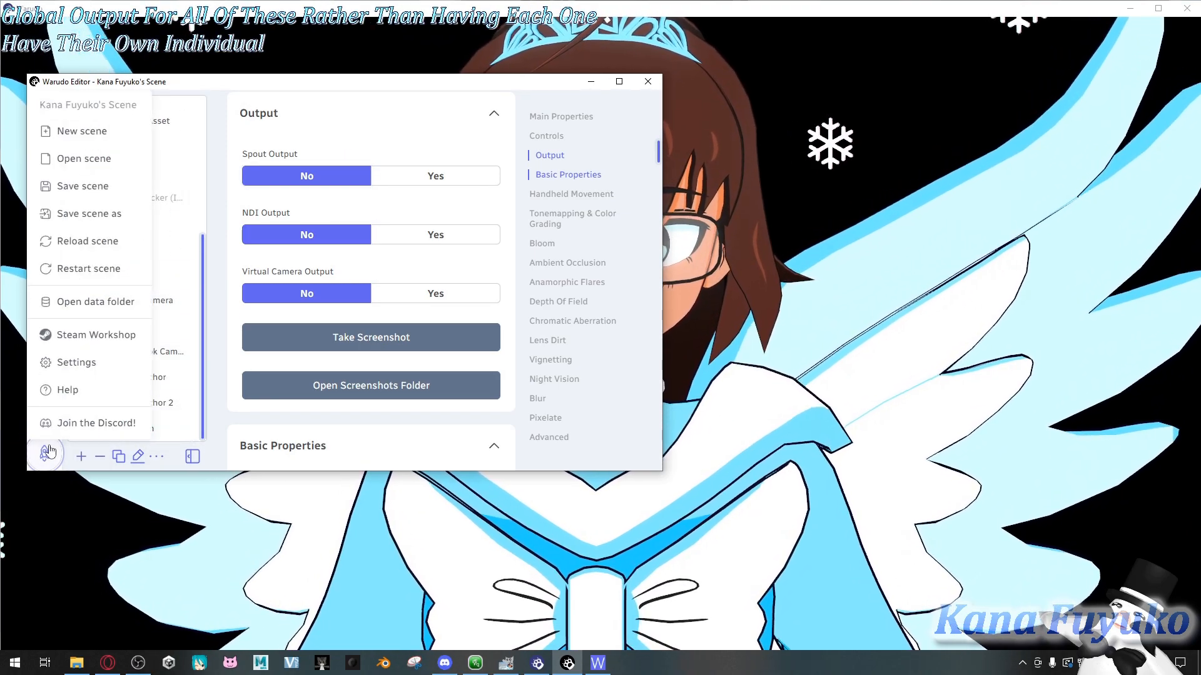
click(45, 454)
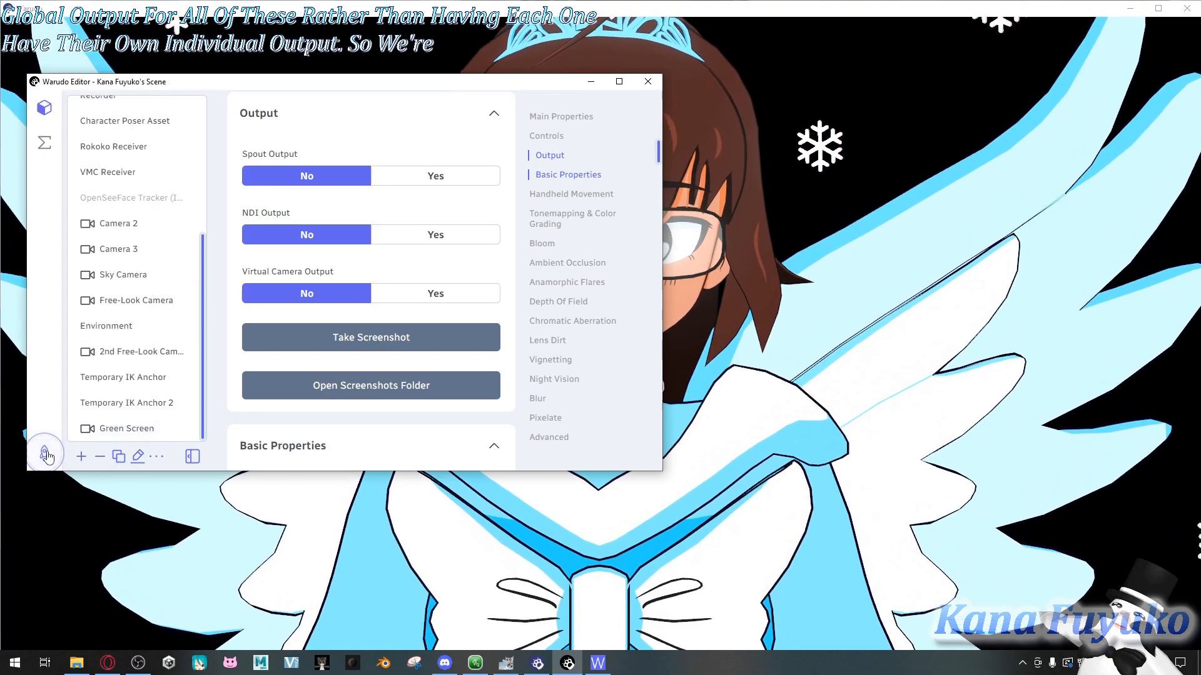
click(45, 454)
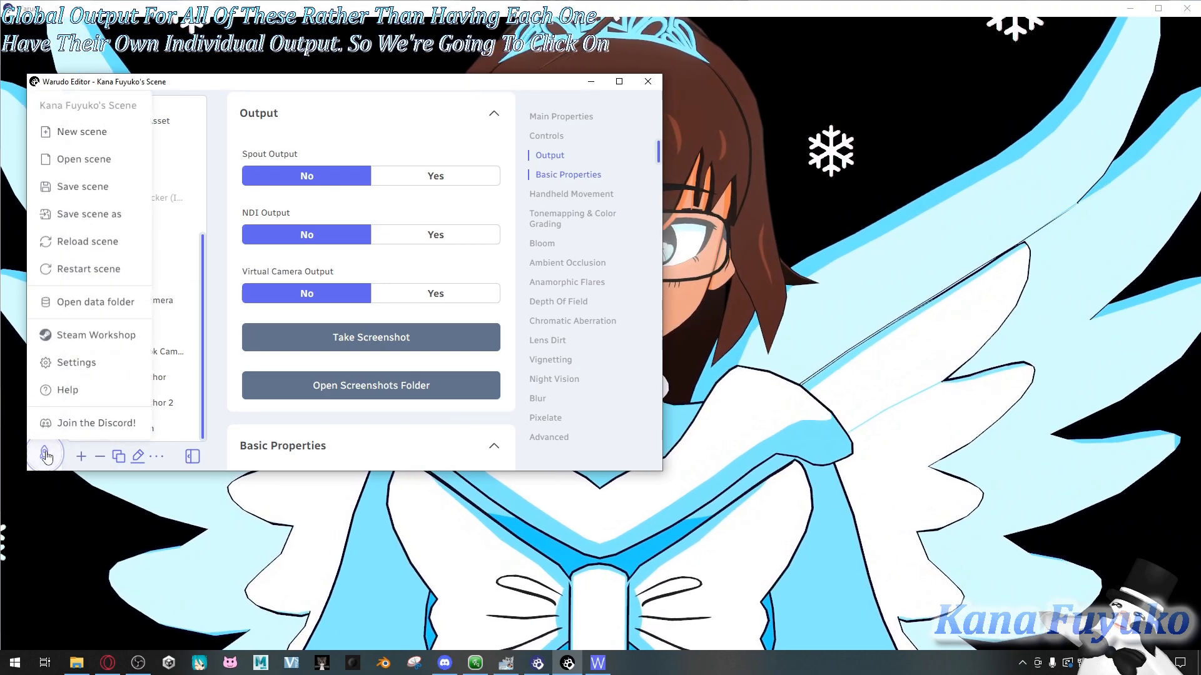
click(77, 362)
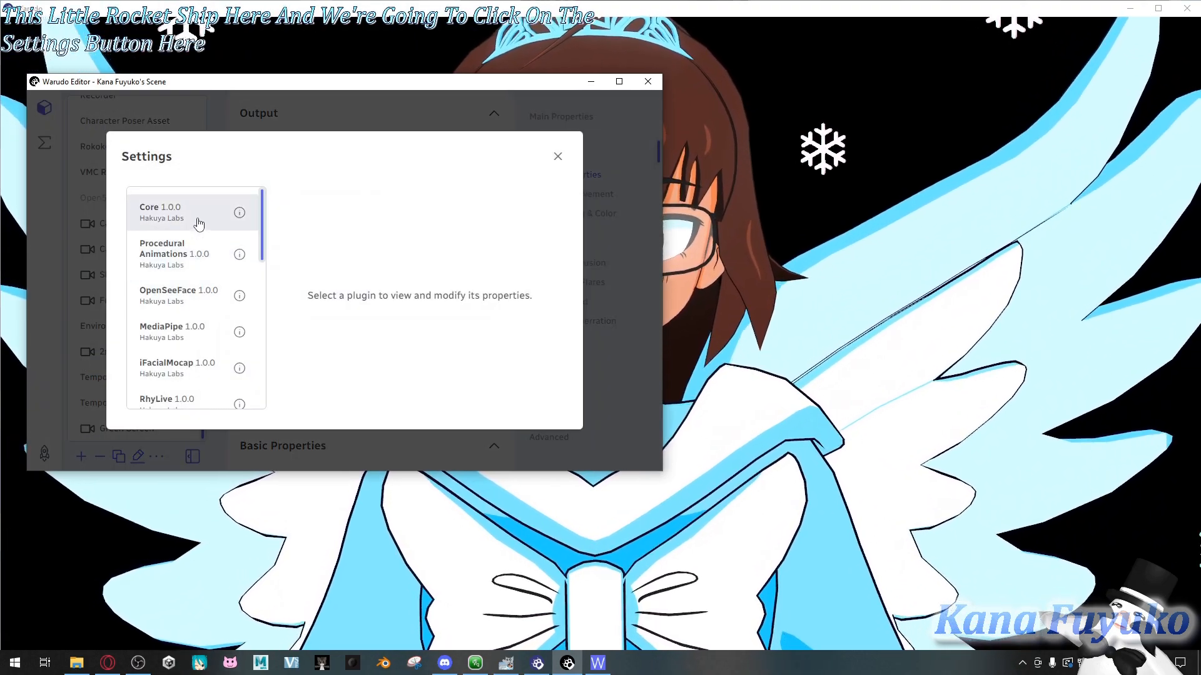
click(194, 215)
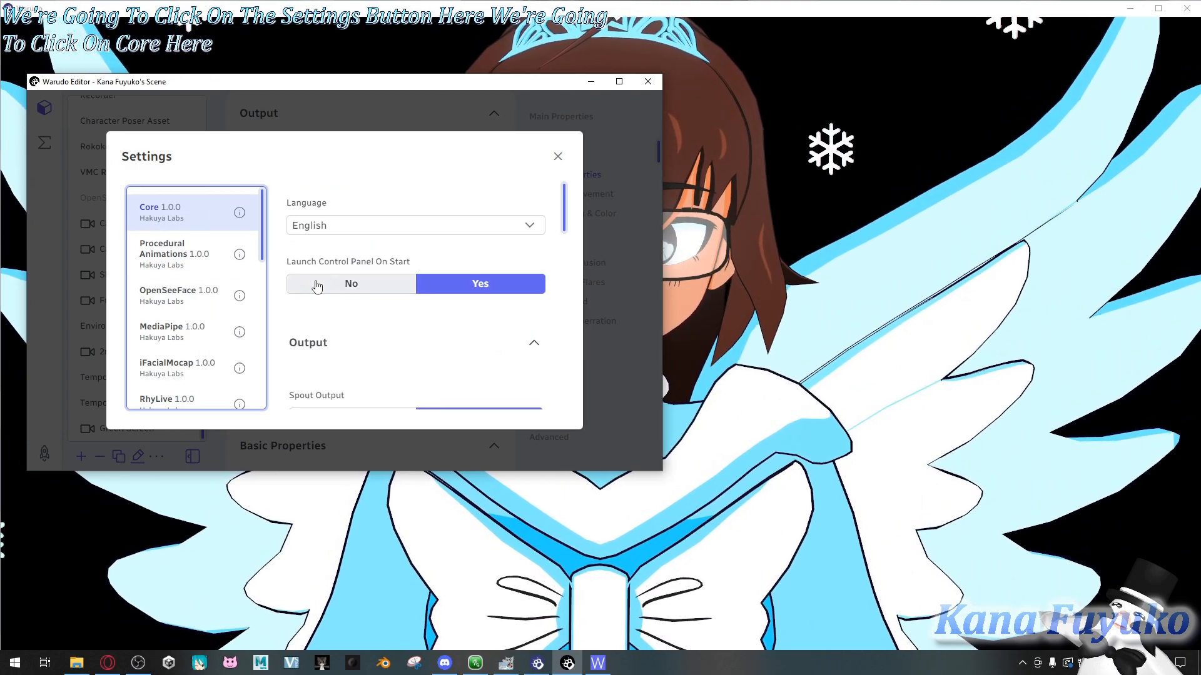
Step: Examine the Core plugin's window size, frame rate and global Spout, NDI and Virtual Camera output options, and close the settings
scroll(331, 292, down, 10)
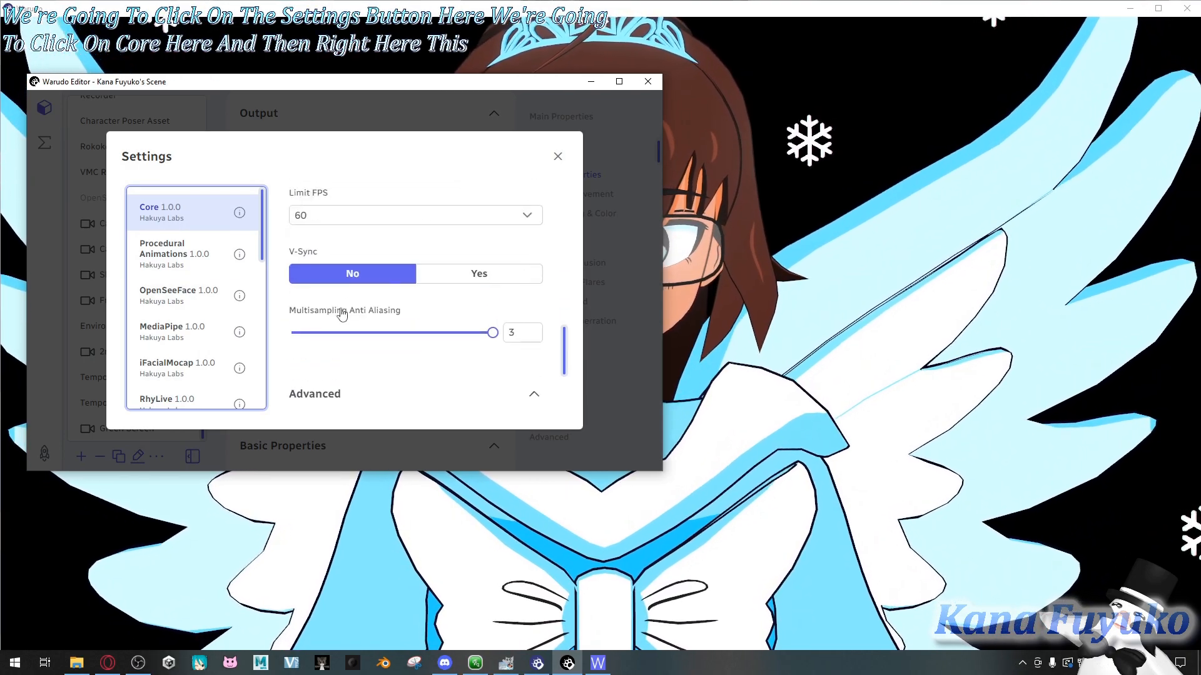
scroll(328, 282, up, 3)
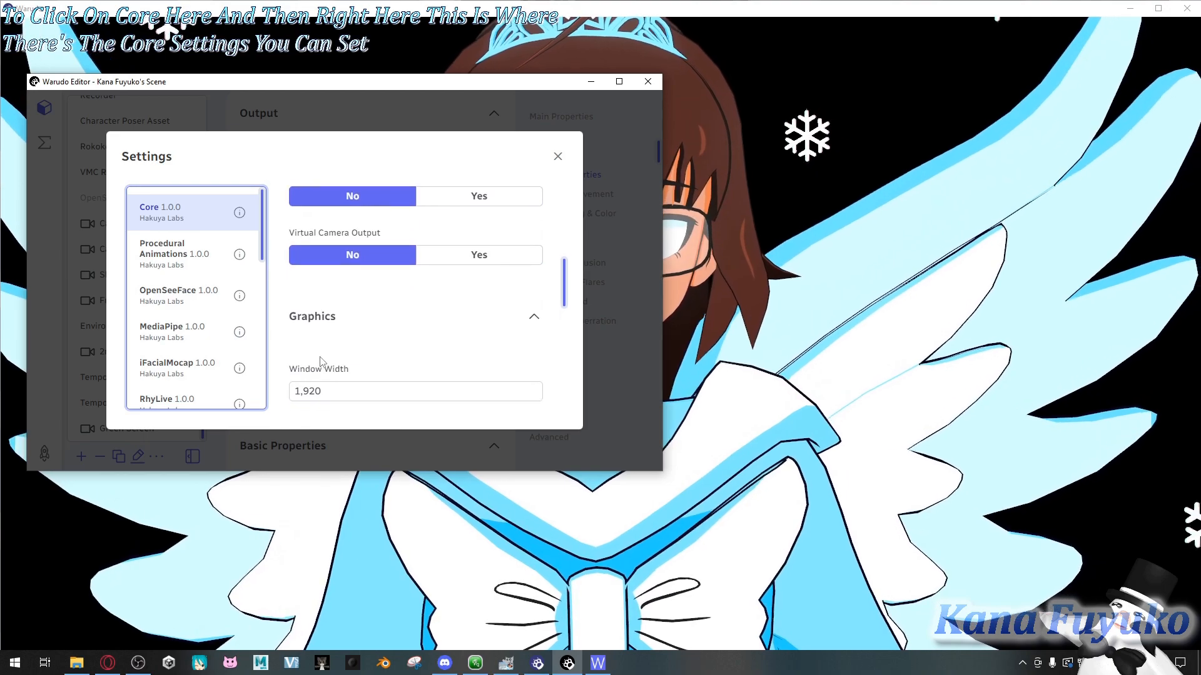
scroll(325, 278, down, 2)
click(336, 287)
double_click(336, 287)
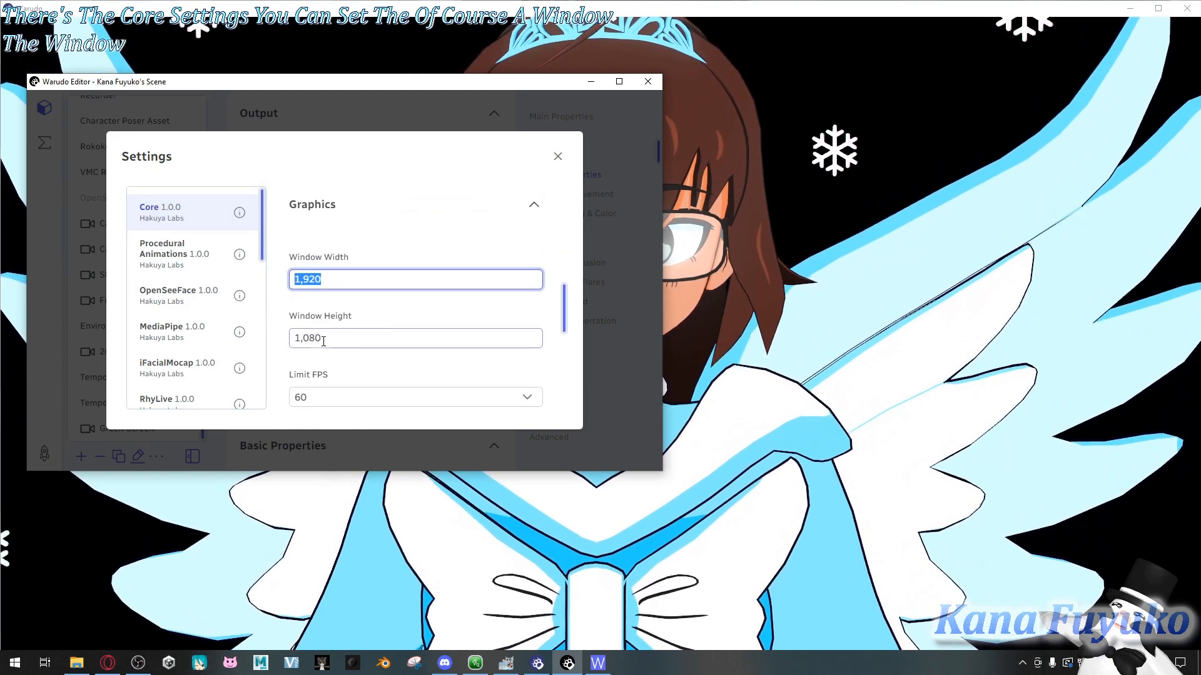
scroll(351, 313, down, 5)
scroll(368, 326, up, 8)
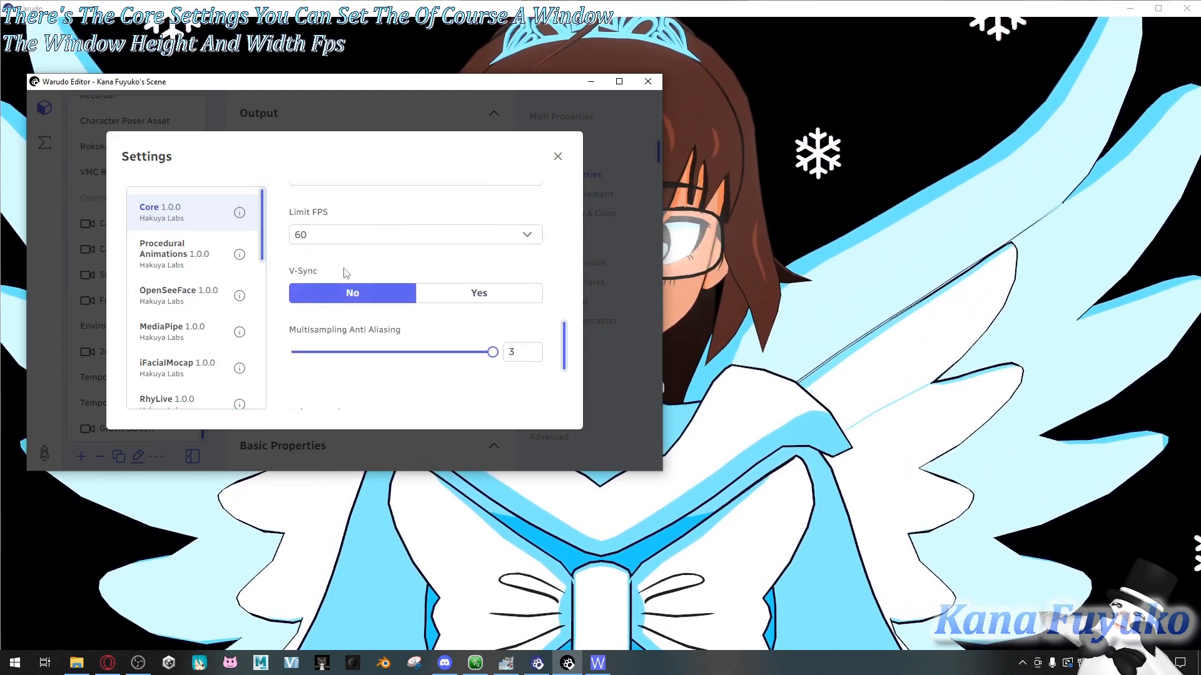
scroll(339, 277, up, 3)
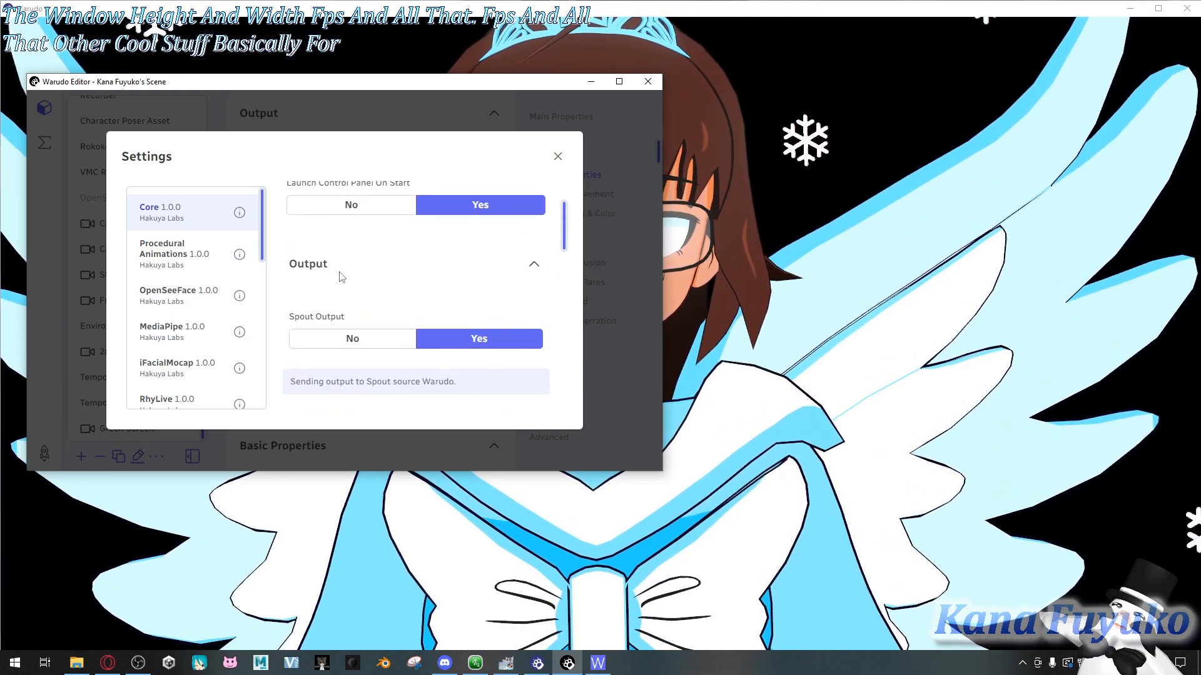
scroll(325, 309, down, 3)
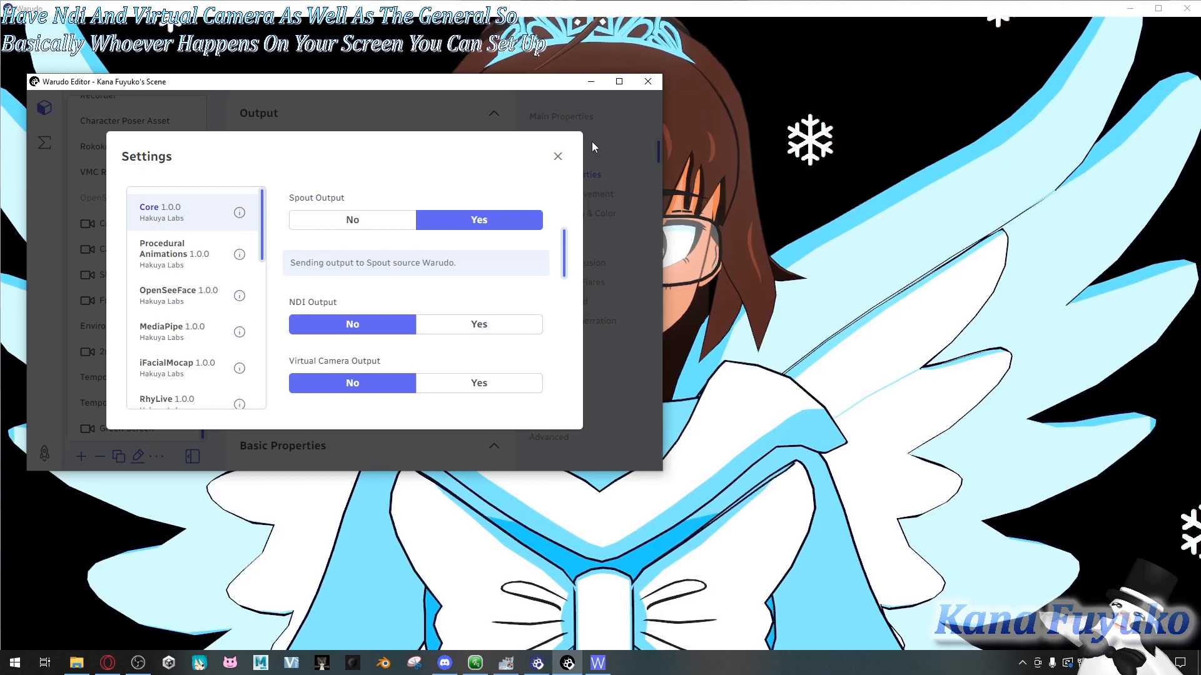
click(558, 156)
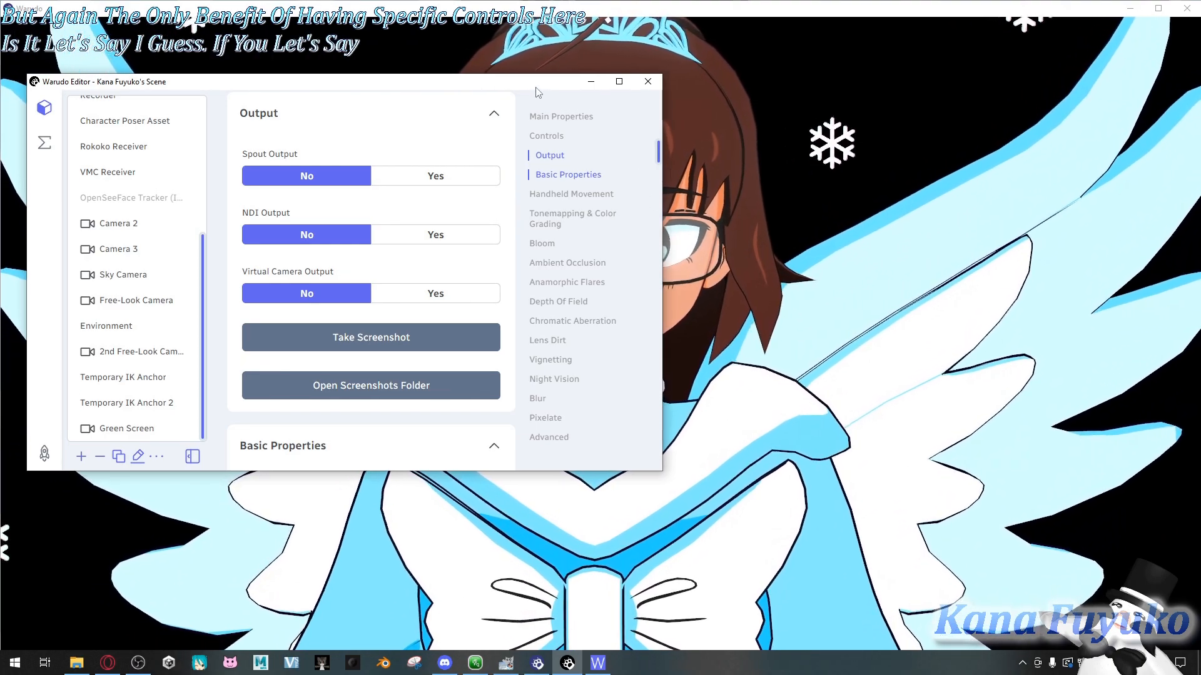
Step: Switch the scene view to Camera 2 and review the asset list beside the main Camera's individual output options
drag(539, 89, 532, 237)
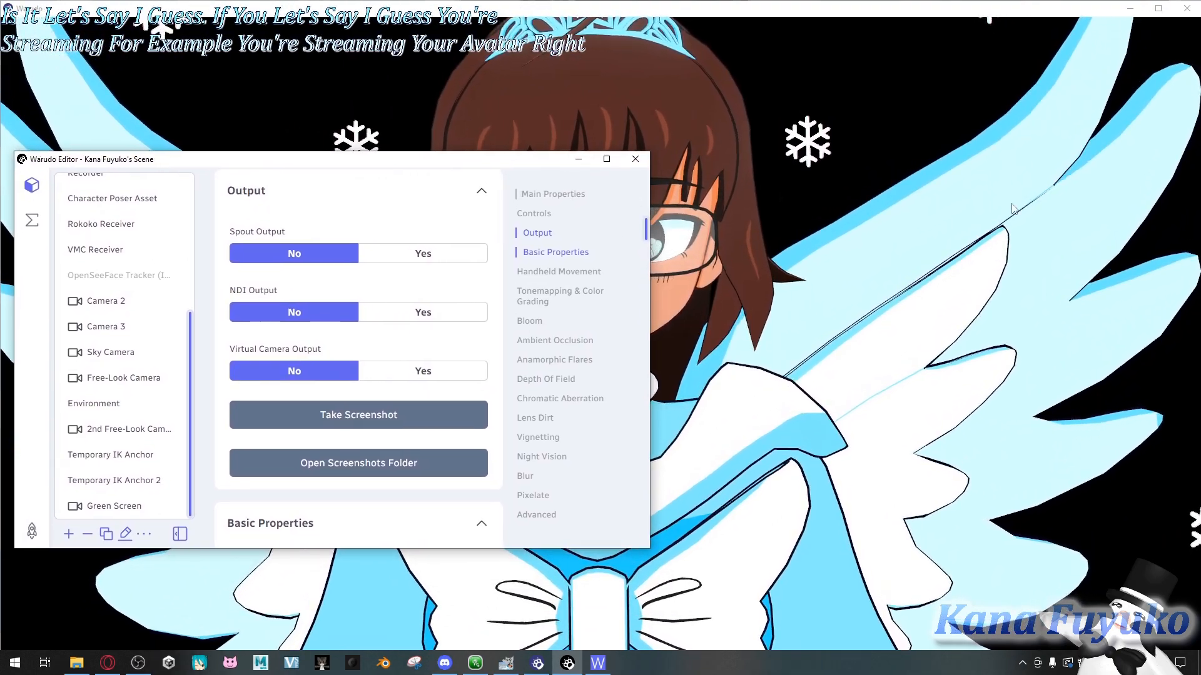
click(740, 297)
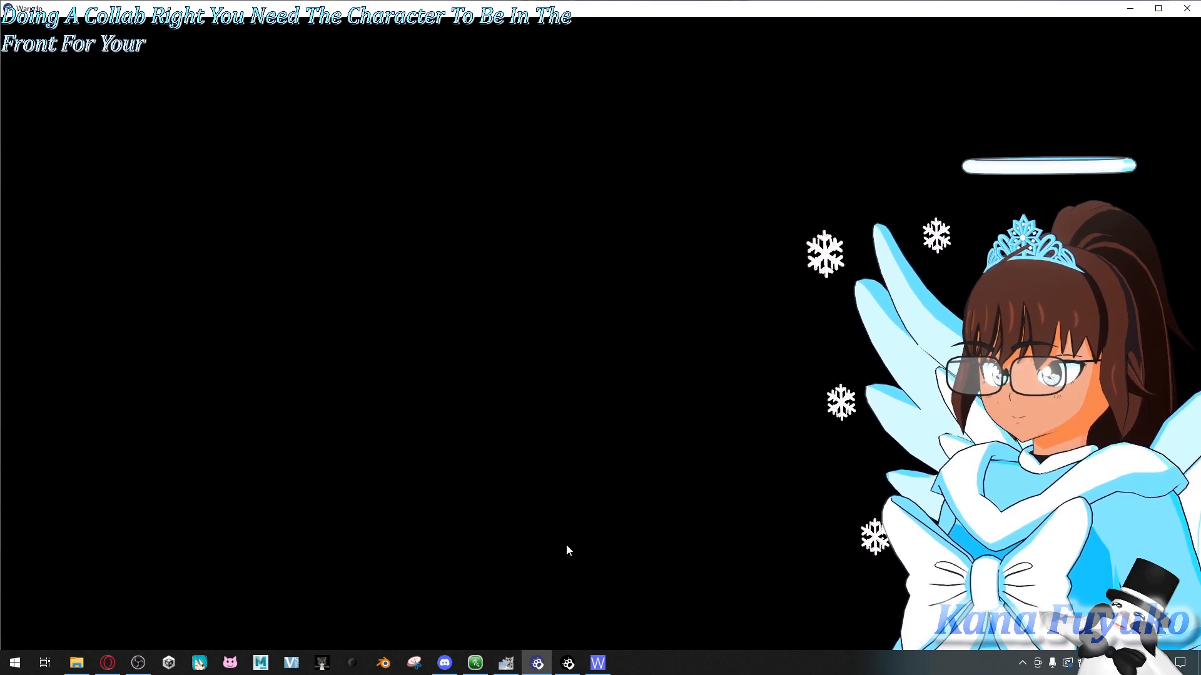
click(568, 663)
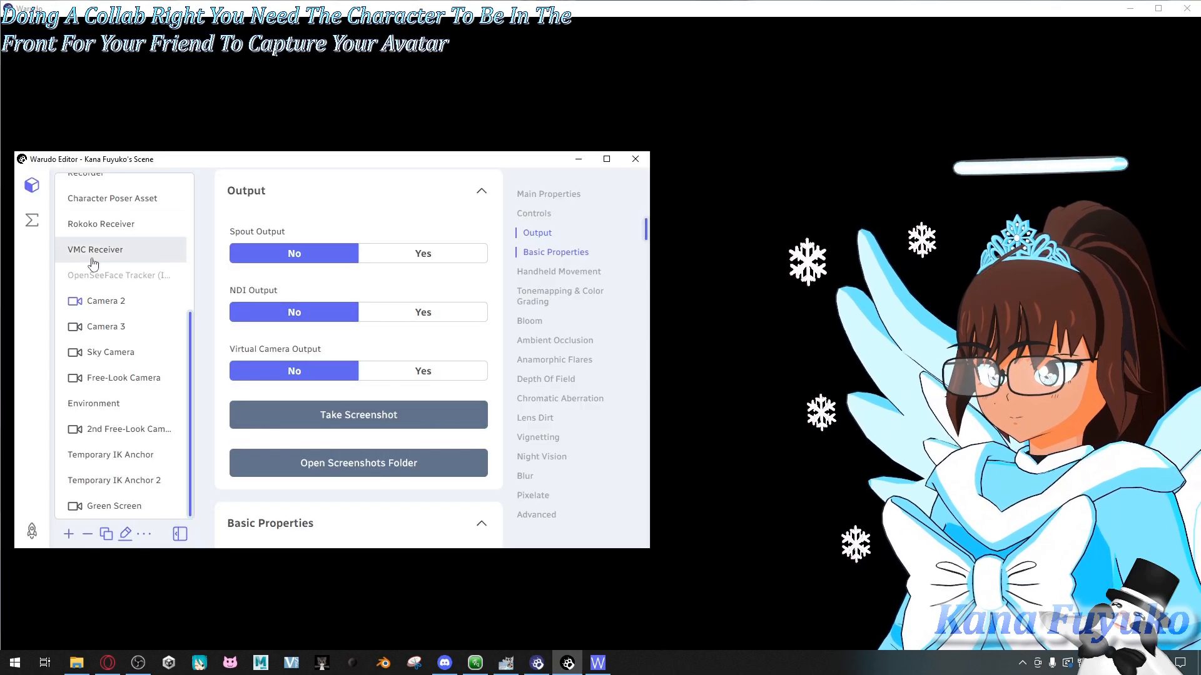
scroll(176, 269, up, 3)
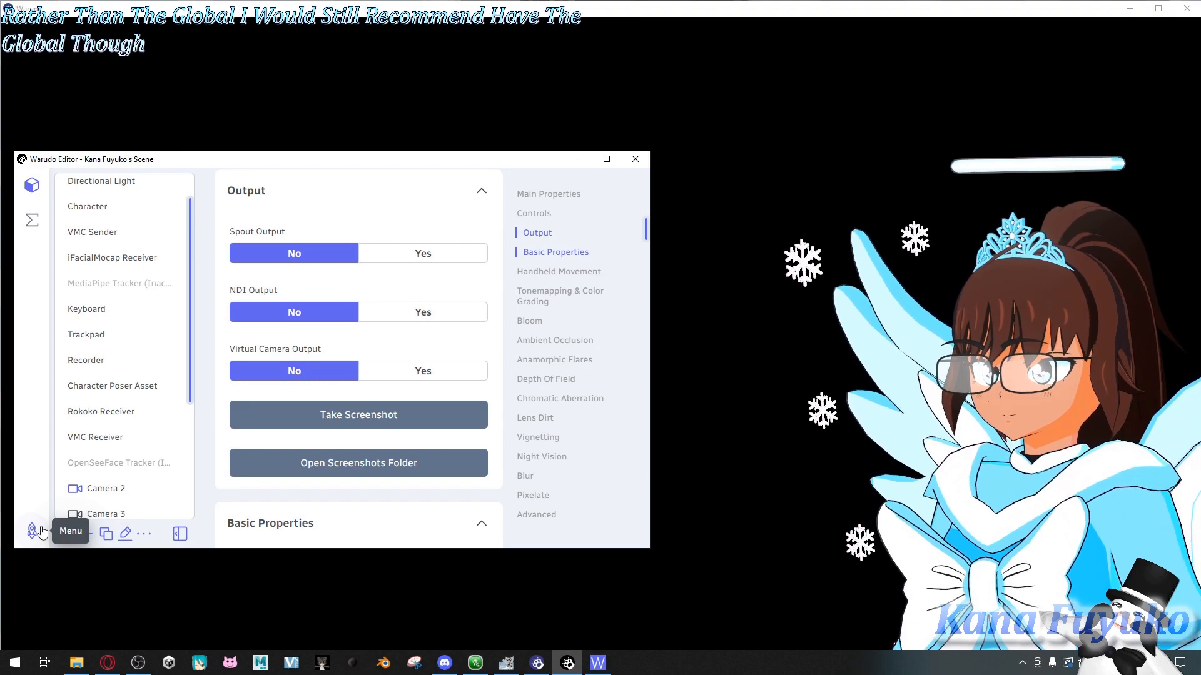
scroll(109, 447, up, 1)
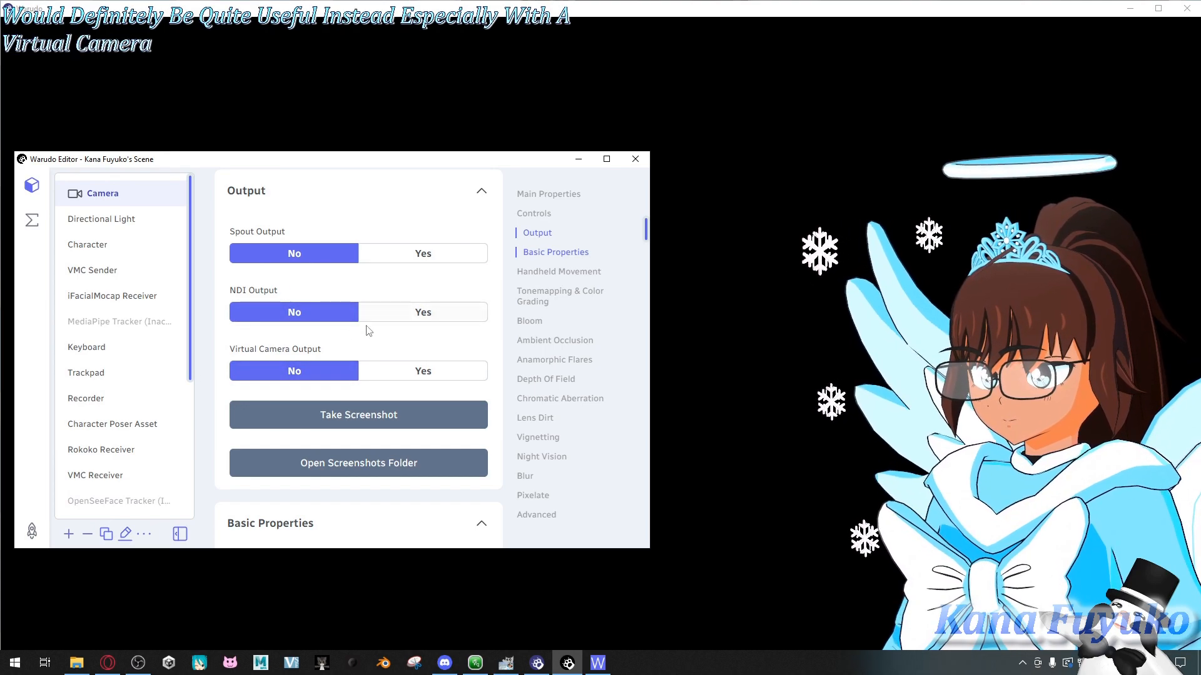
drag(487, 162, 557, 159)
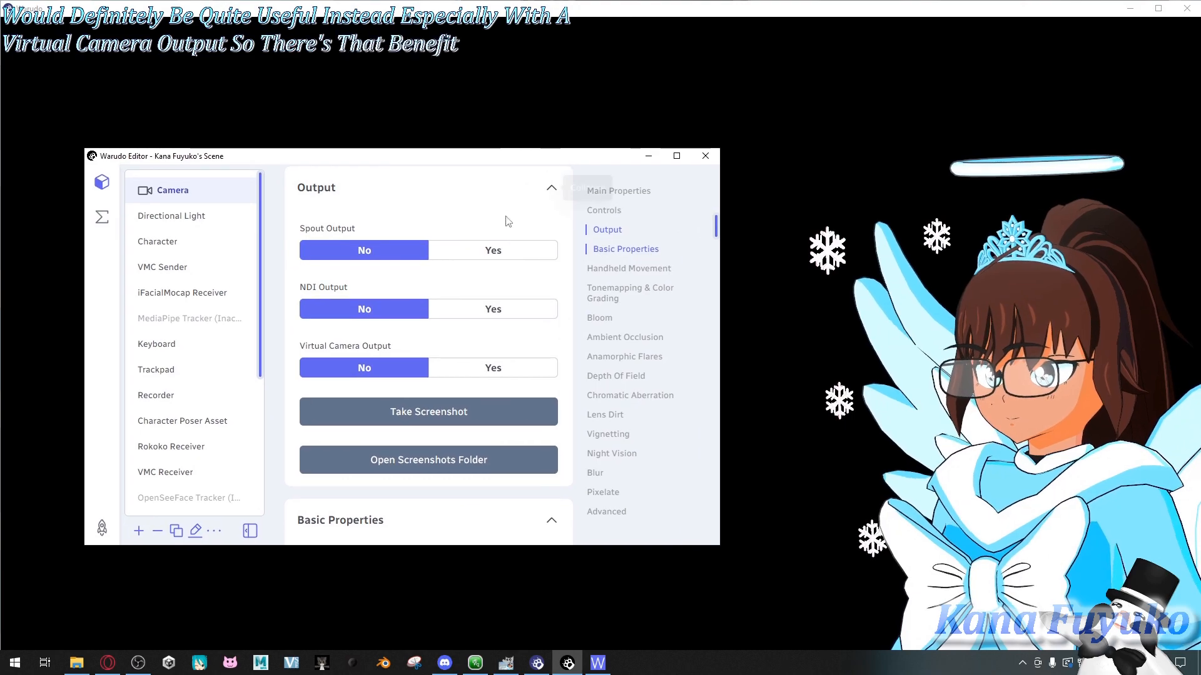
Step: Try the main Camera without Transparent Background, inspect the Chroma Key Color choices, and turn Transparent Background back on
scroll(395, 374, down, 5)
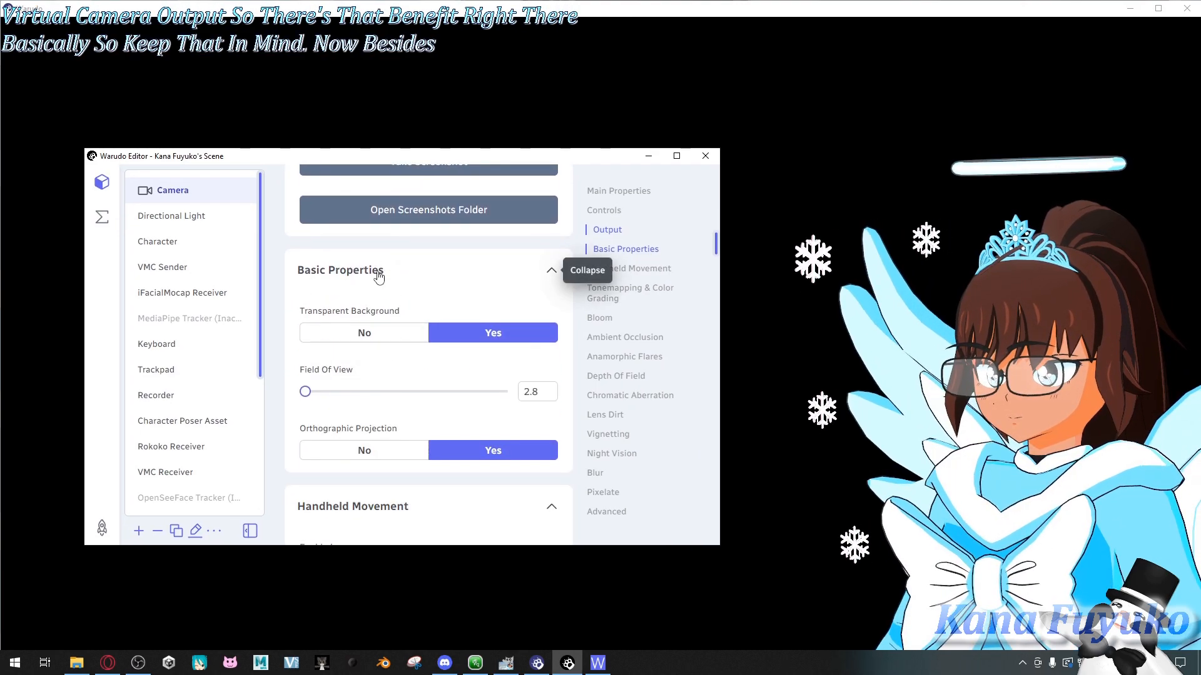
scroll(376, 282, down, 1)
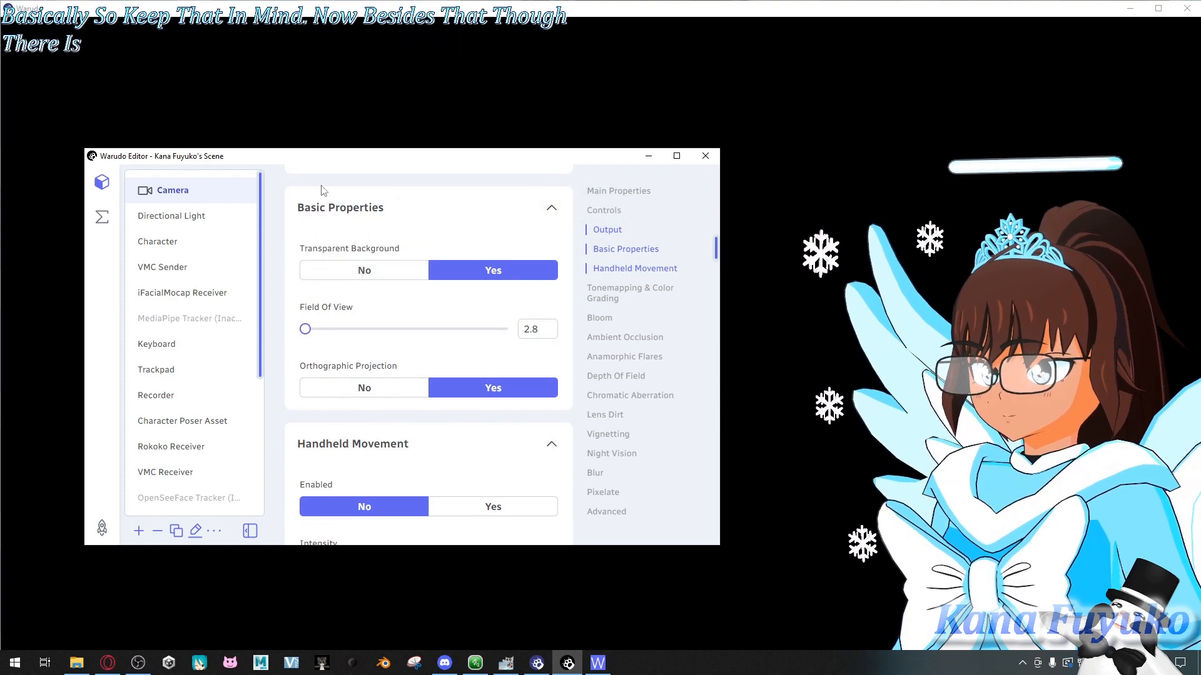
click(356, 275)
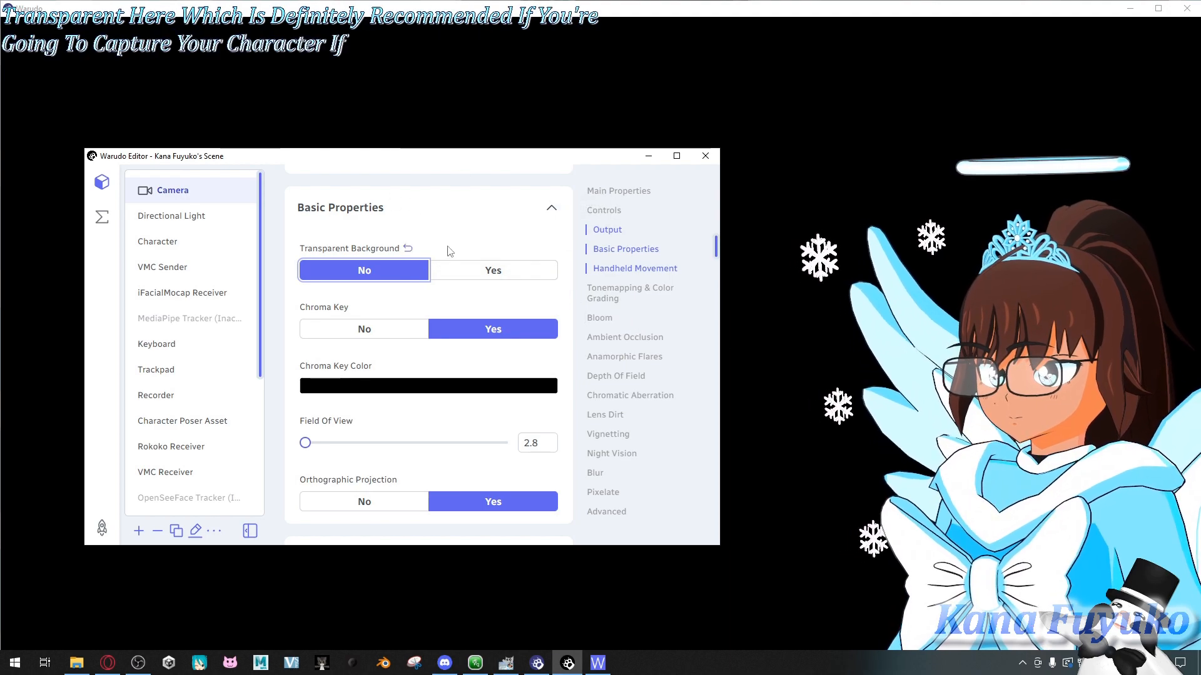
click(455, 275)
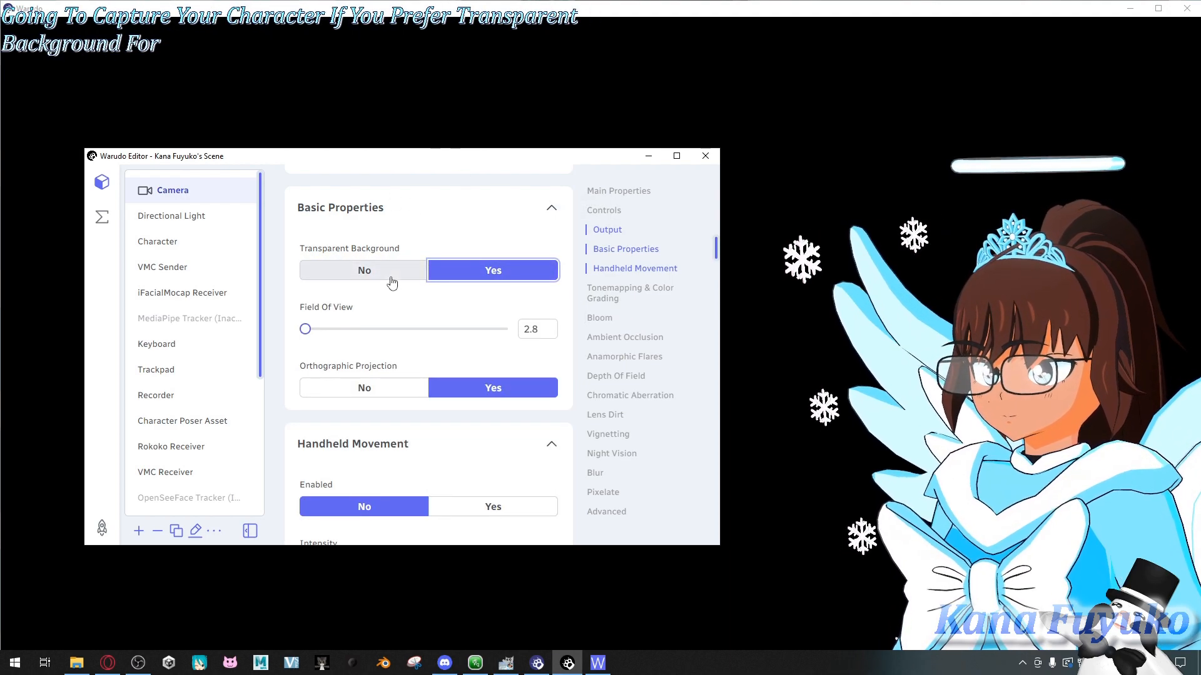
click(384, 273)
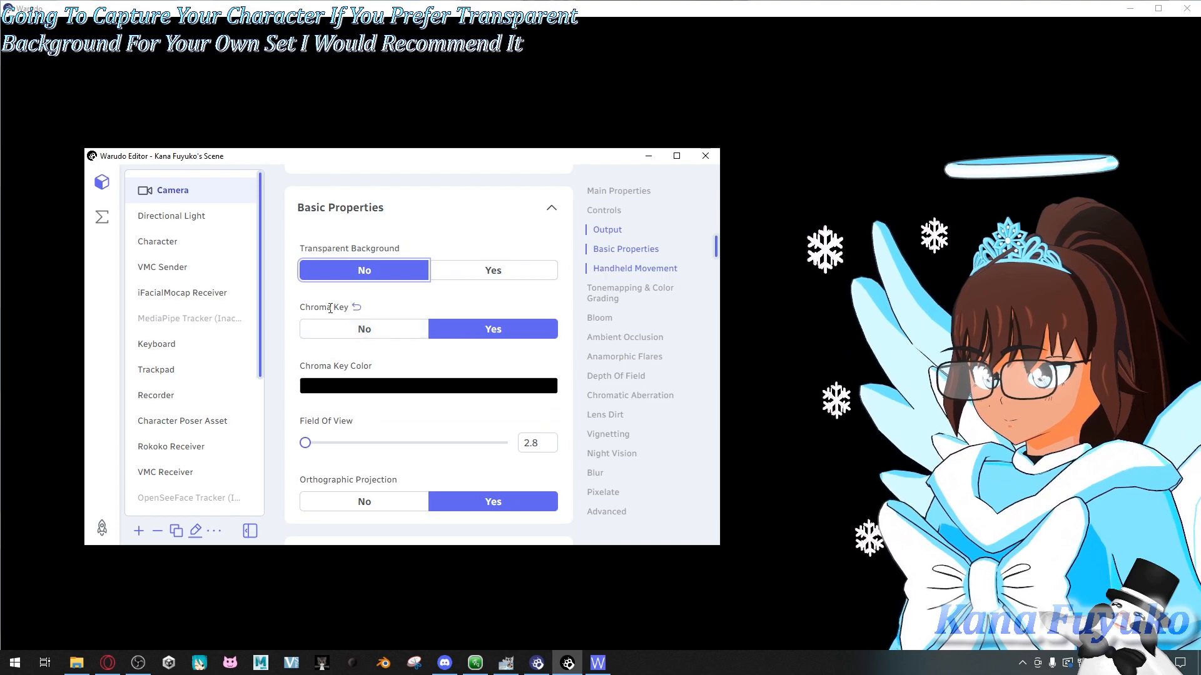
click(343, 388)
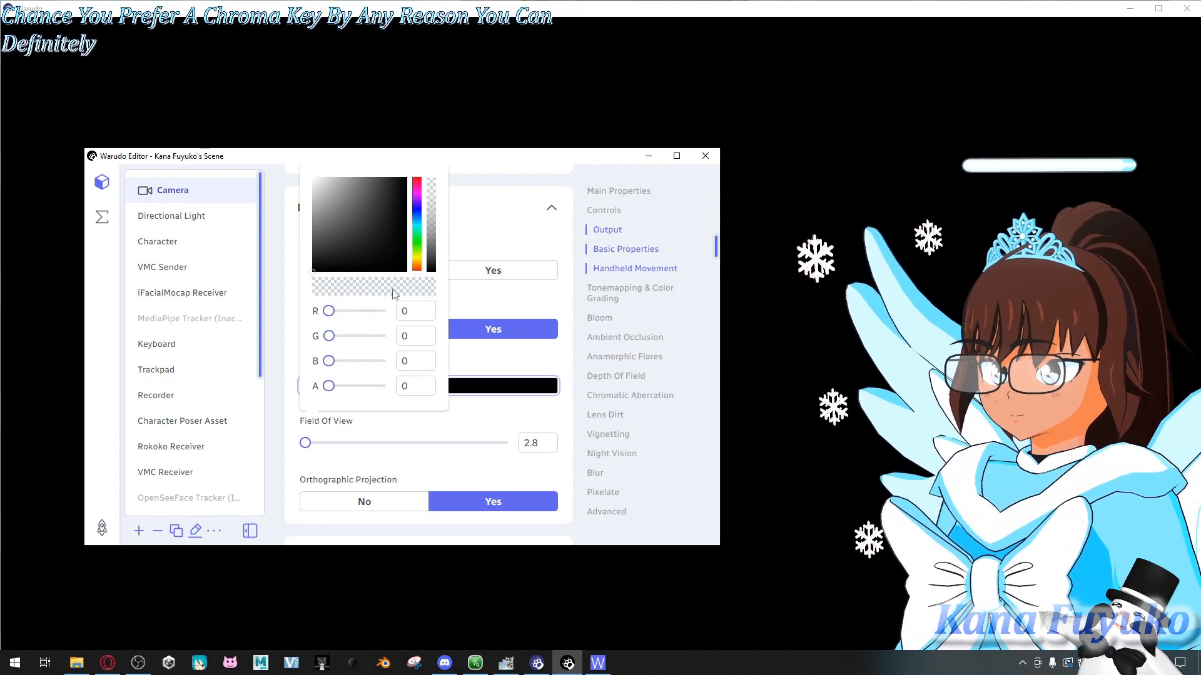
click(484, 354)
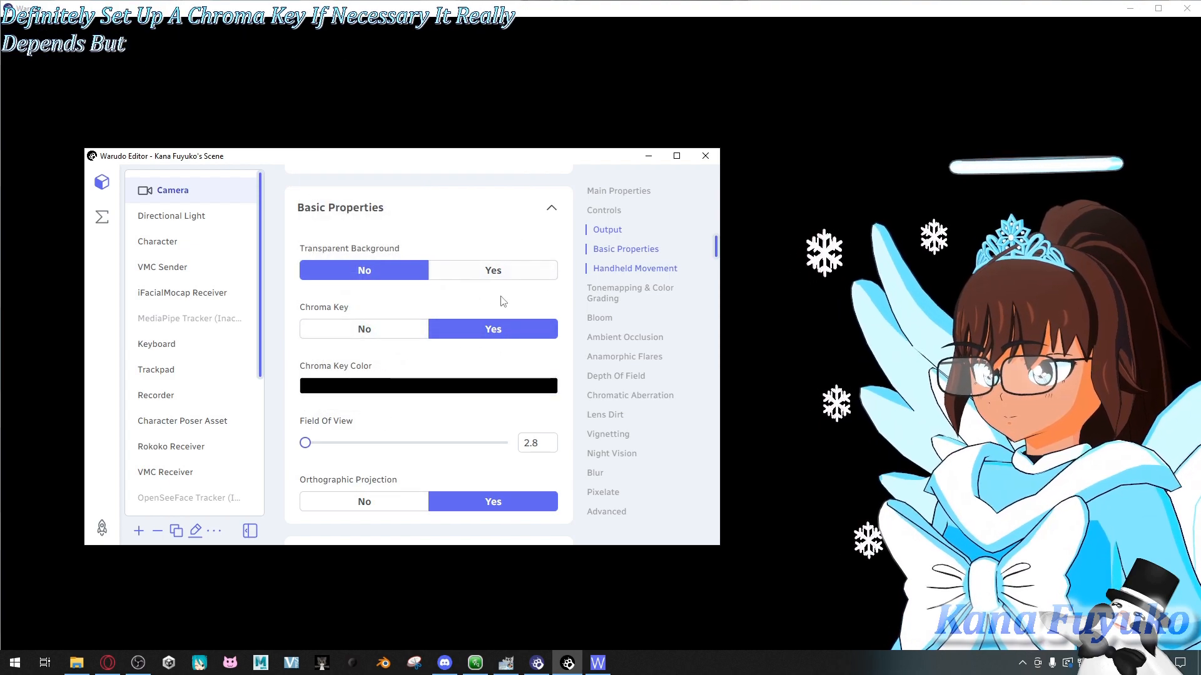
click(491, 272)
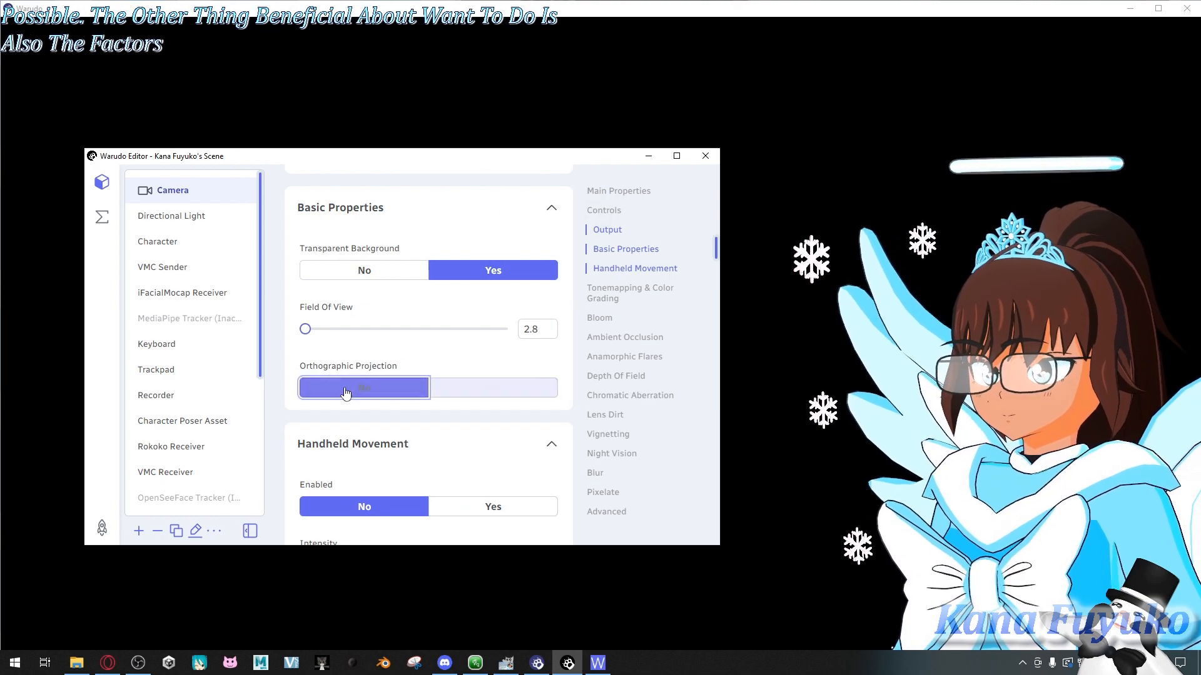
Step: Toggle Orthographic Projection off and back on, return the scene to the main Camera's view, and move the editor clear of the character
click(483, 395)
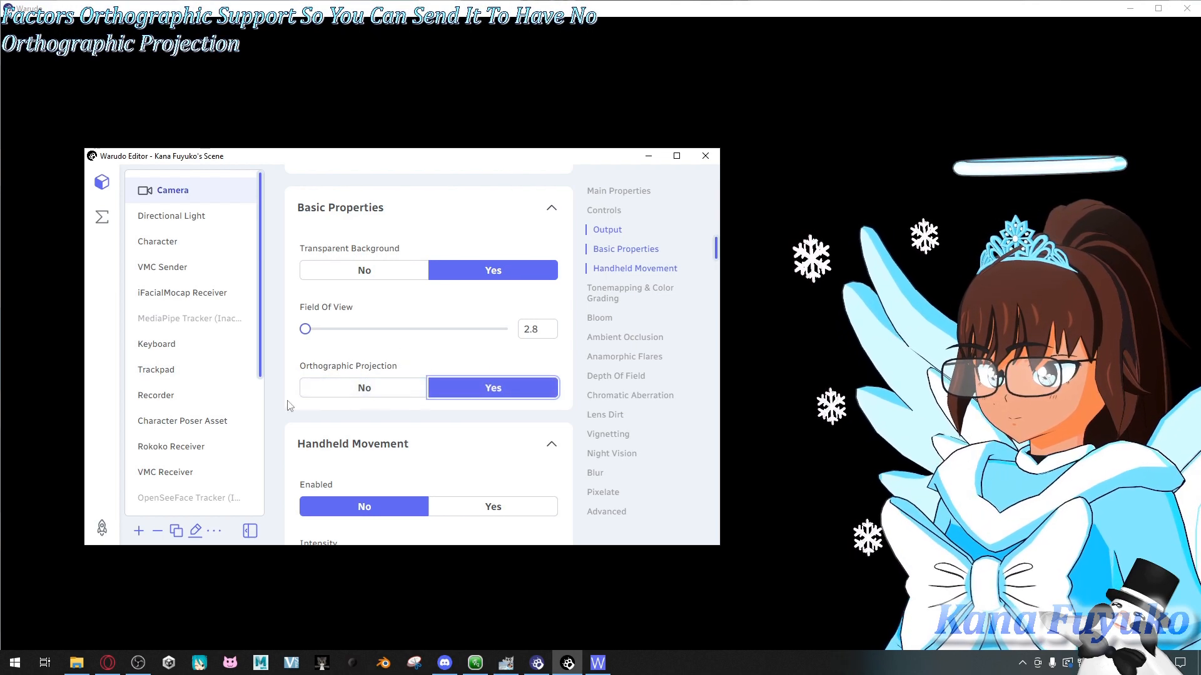
click(790, 315)
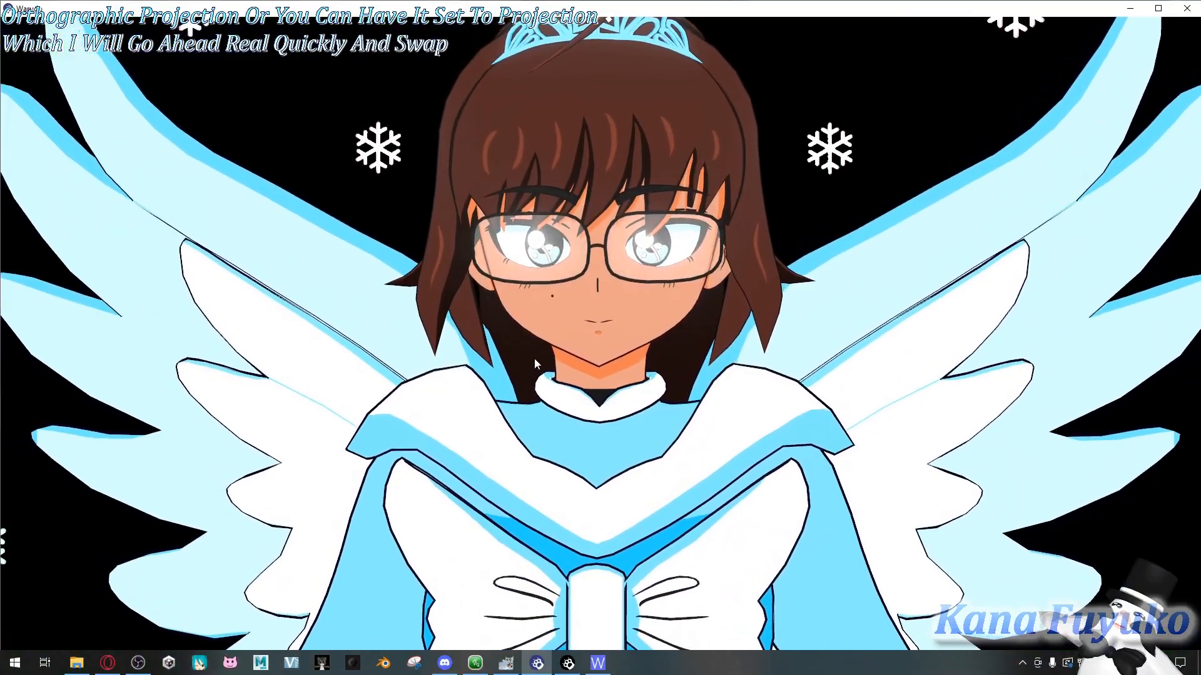
click(567, 663)
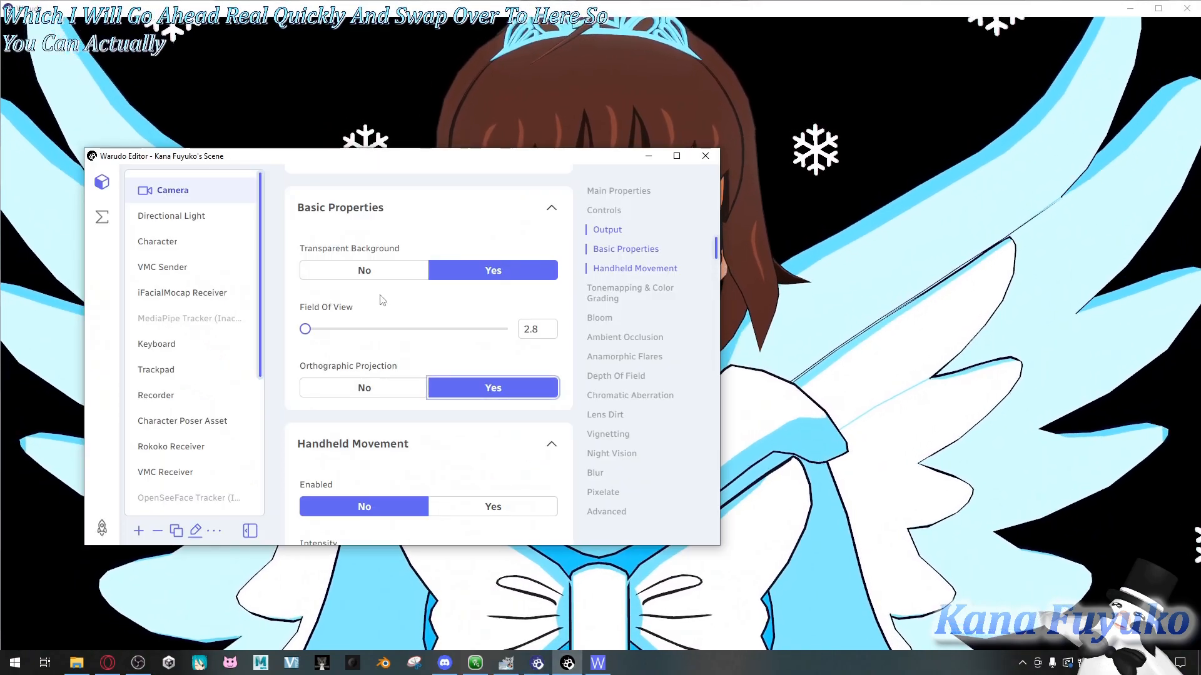
drag(401, 156, 122, 146)
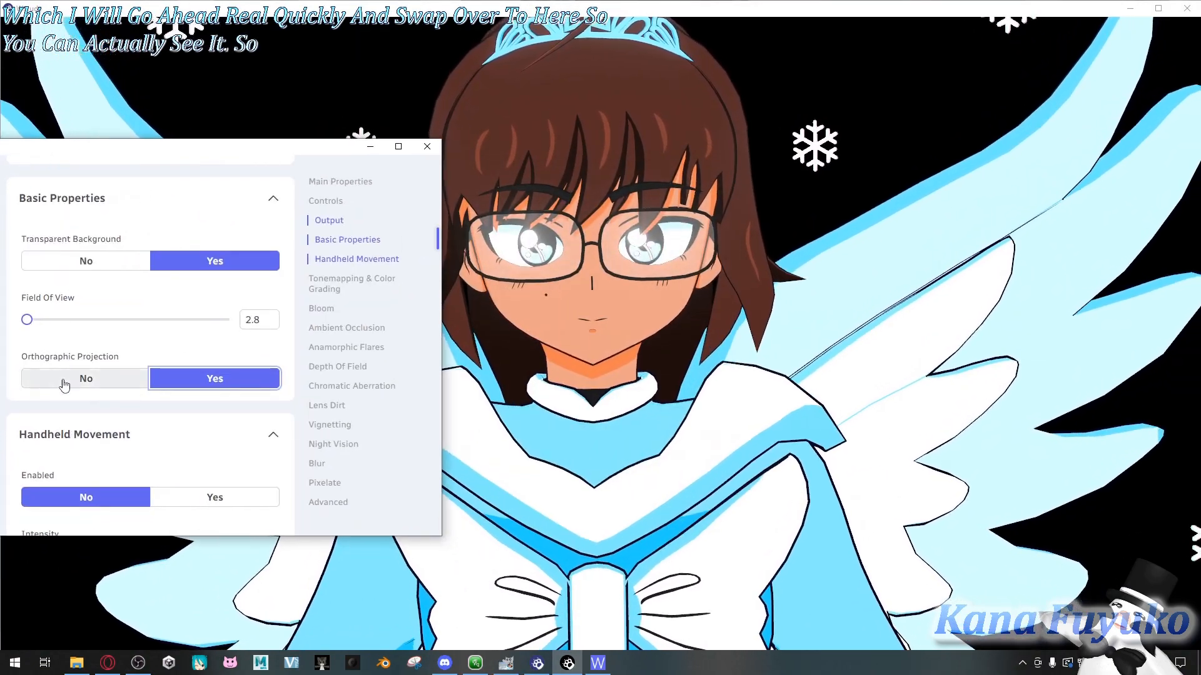
Step: Try perspective projection with a field of view of 7.8, restore Orthographic Projection, and set the field of view to 4
click(69, 378)
mouse_move(27, 320)
mouse_down()
mouse_move(67, 336)
mouse_move(32, 319)
mouse_up()
click(180, 377)
drag(190, 151, 297, 139)
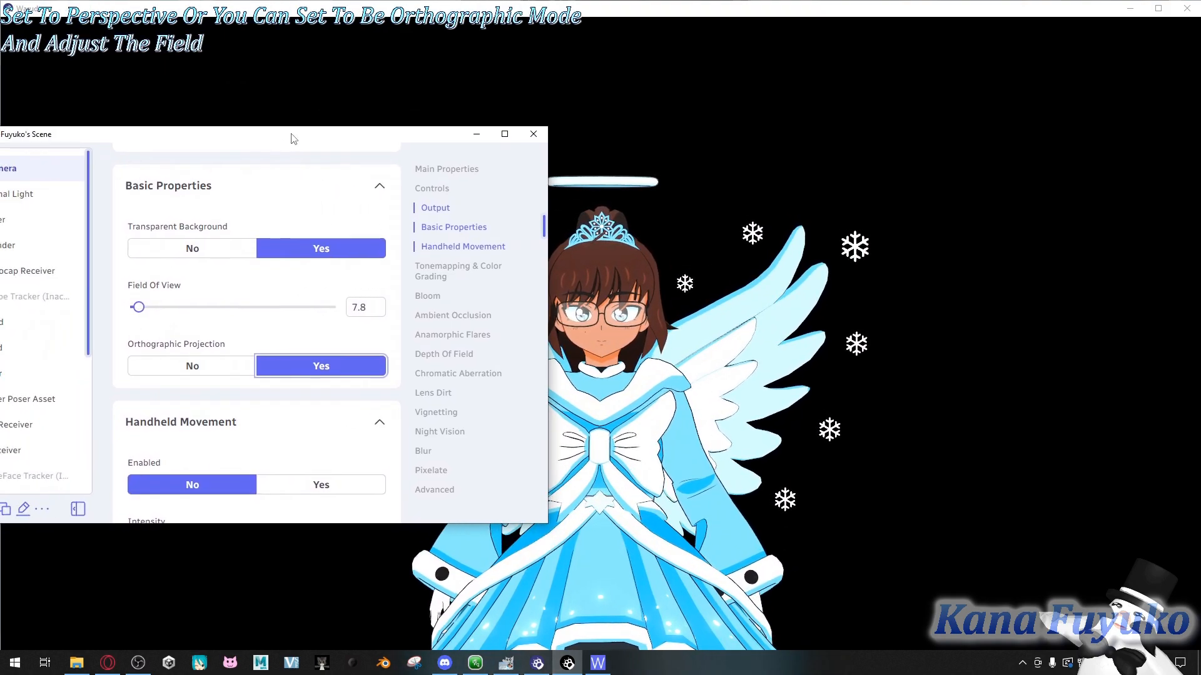
drag(138, 307, 134, 307)
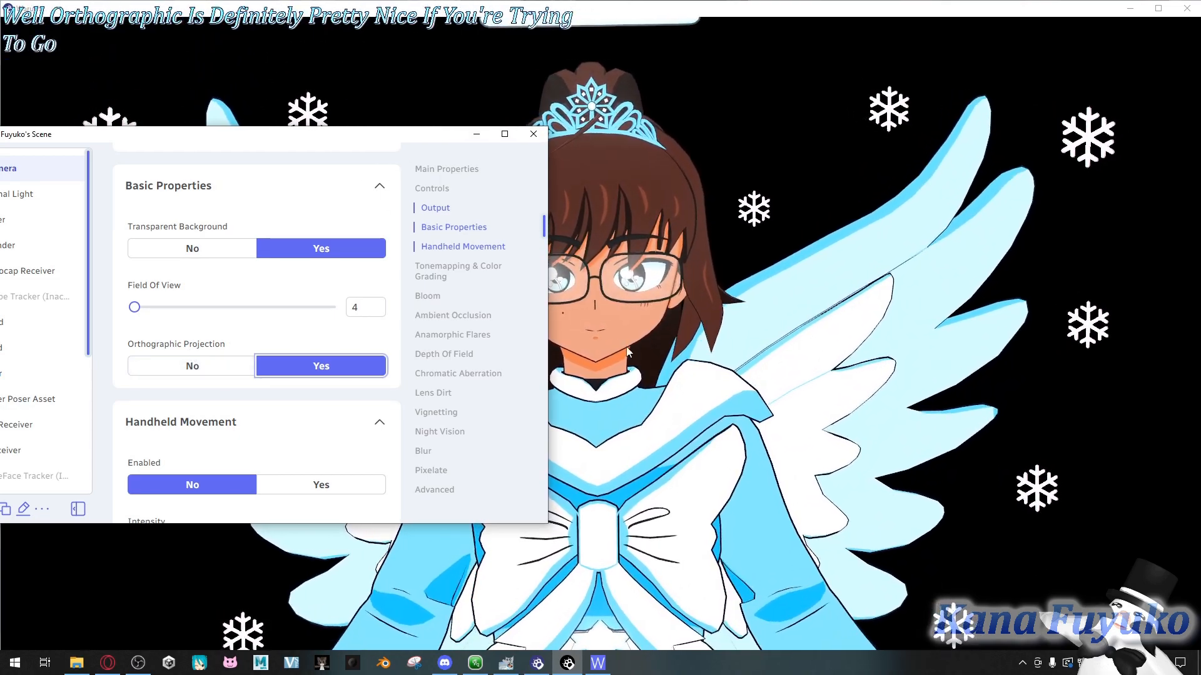
Step: Turn off the camera's Orthographic Projection, set its field of view to 9.8, and bring the scene view to the front
drag(435, 137, 388, 70)
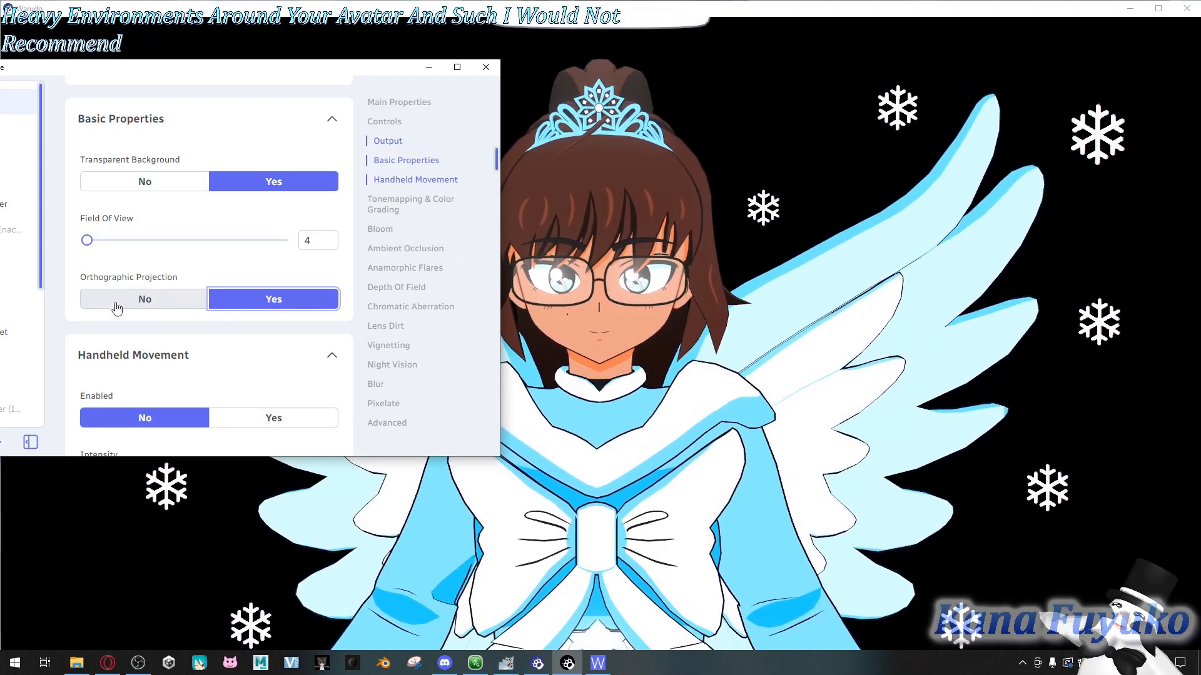
click(169, 303)
drag(87, 240, 93, 268)
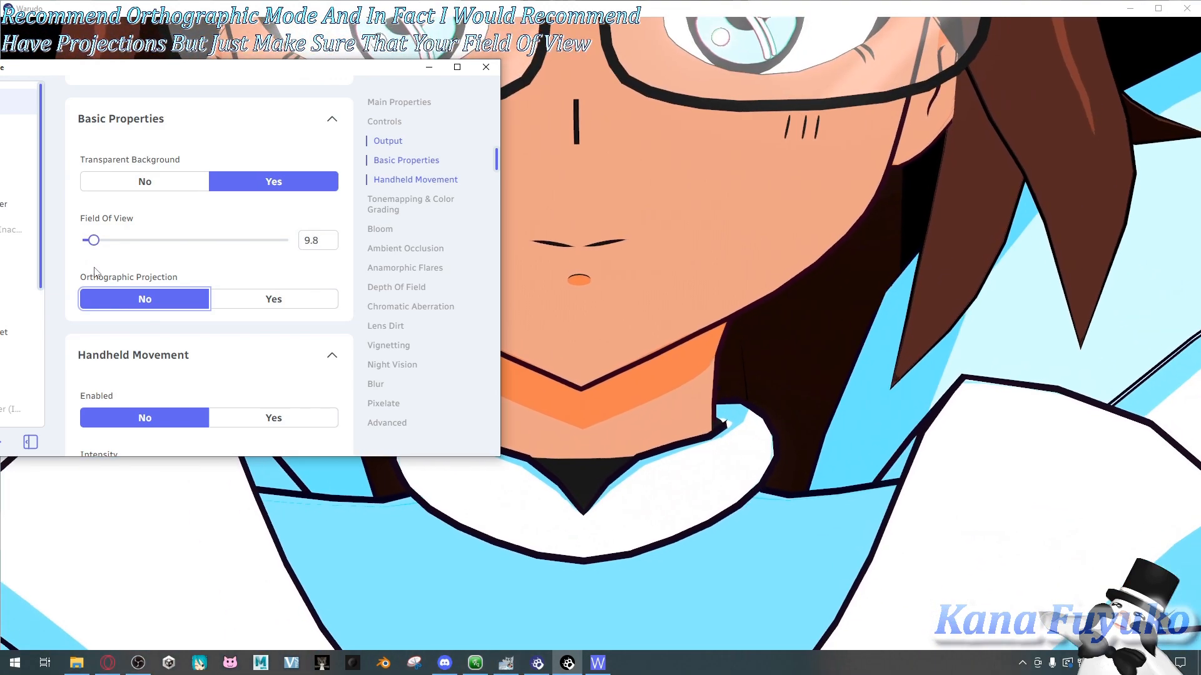
click(734, 358)
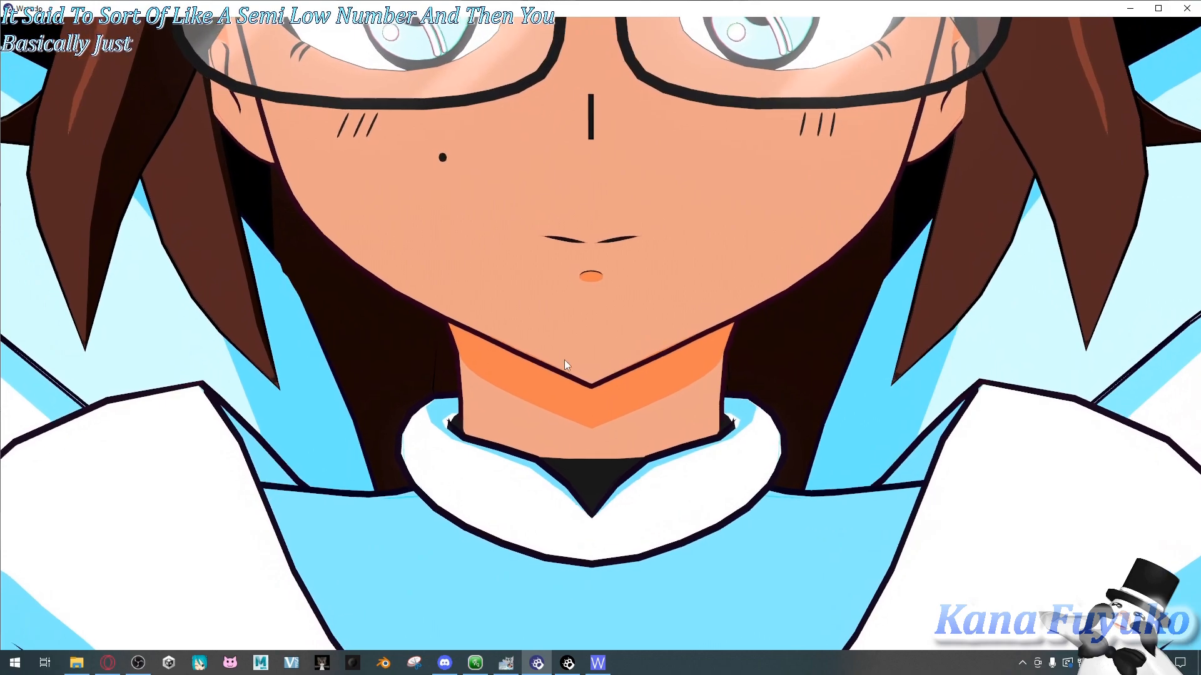
Step: Set the camera's Control Mode to Free Look and zoom the scene out until the character's upper body and wings are in frame
click(565, 664)
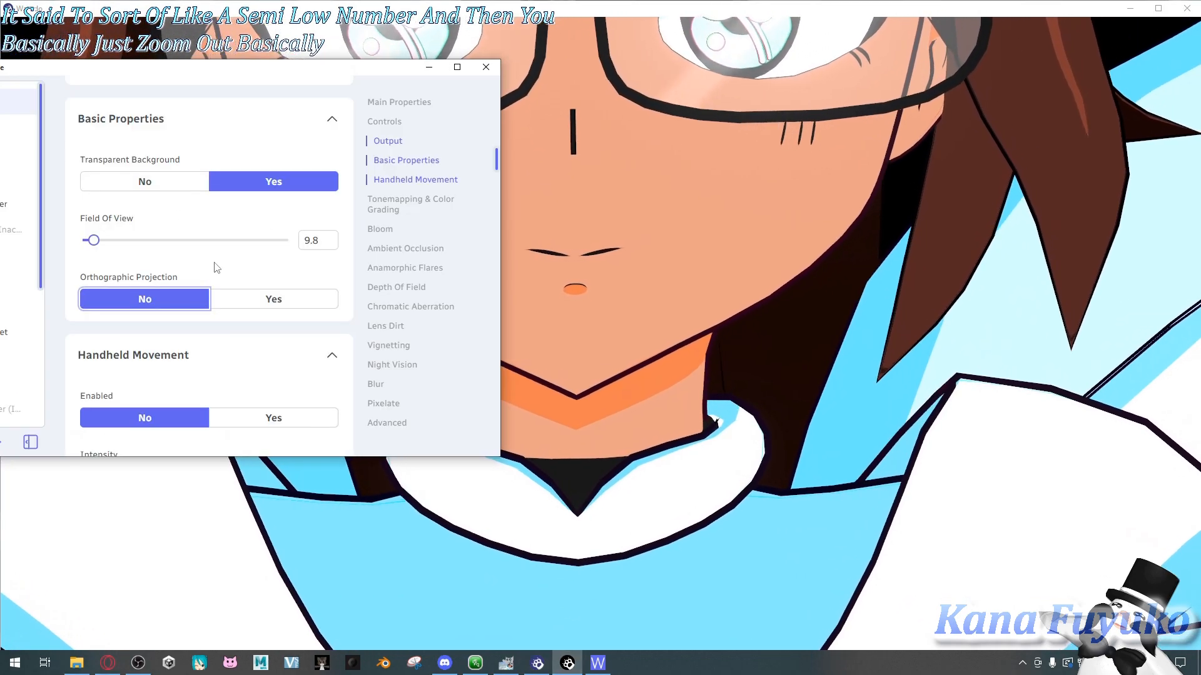
scroll(215, 266, up, 12)
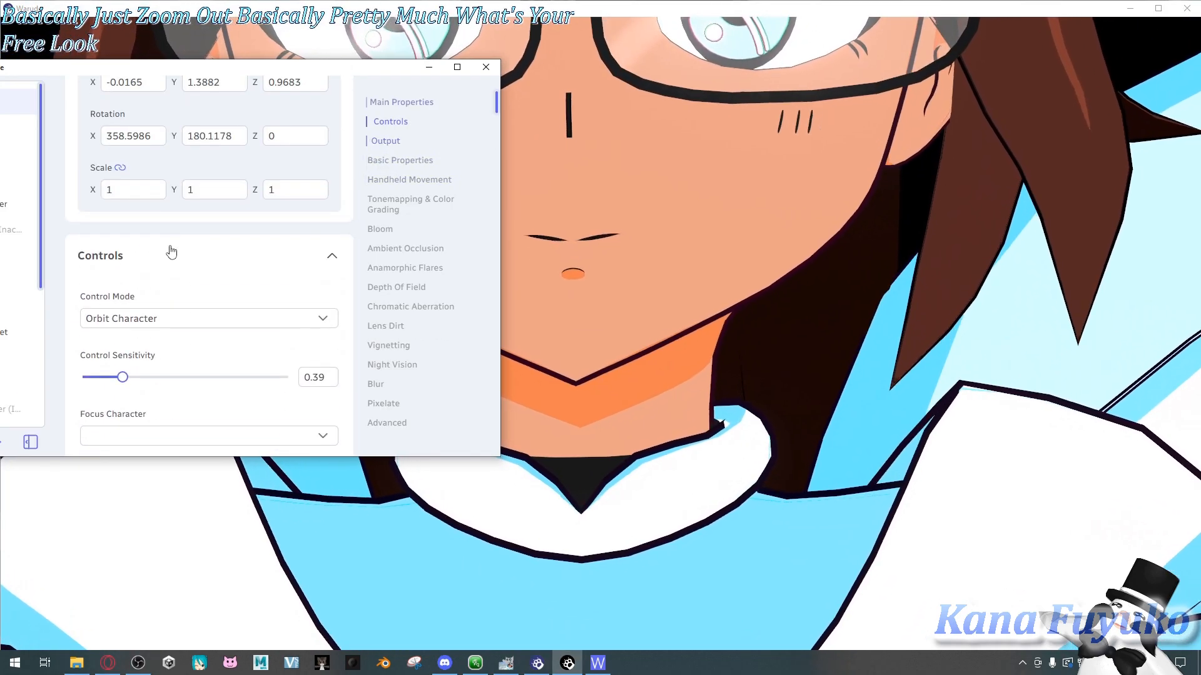
scroll(177, 244, down, 2)
click(153, 256)
click(140, 298)
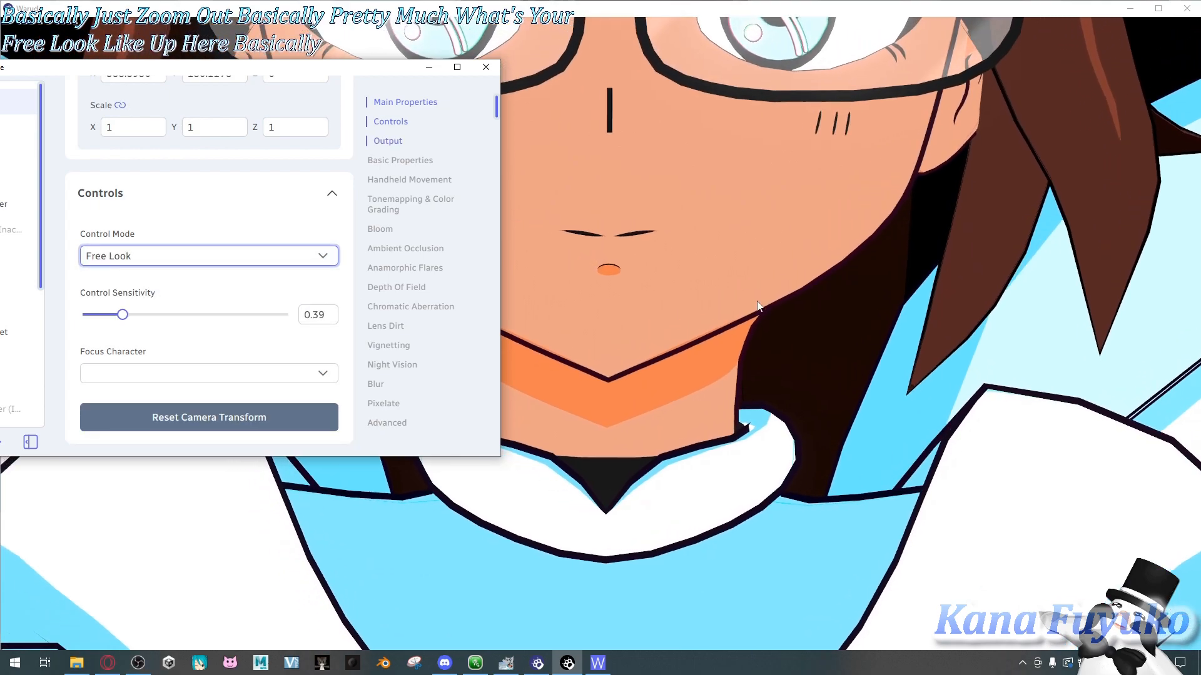
click(750, 309)
scroll(750, 309, down, 10)
scroll(785, 300, down, 3)
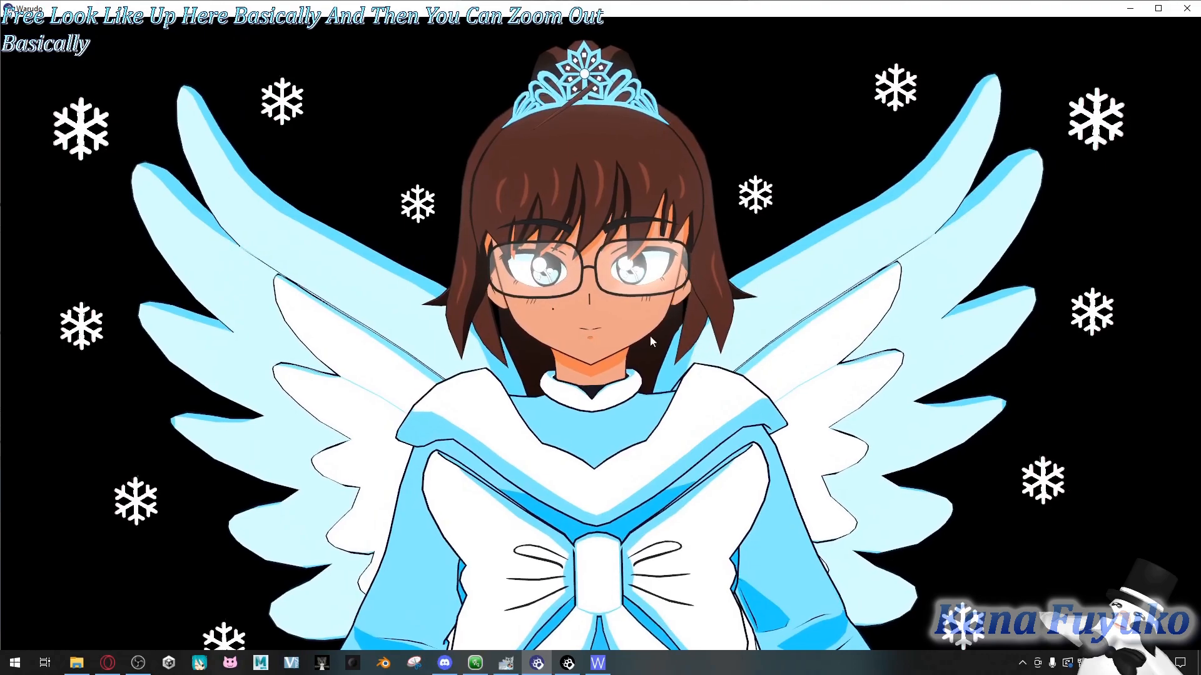
Step: Review the camera's Field Of View and Orthographic Projection settings under Basic Properties, and shift the editor window slightly
click(568, 663)
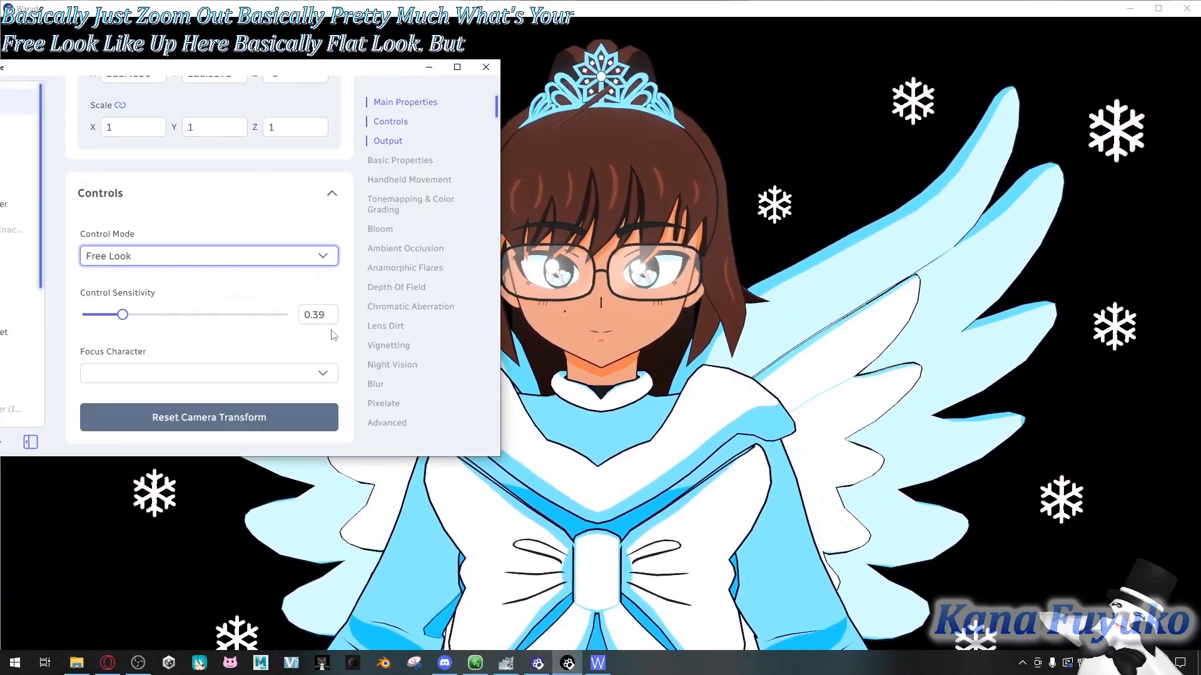
scroll(358, 352, down, 10)
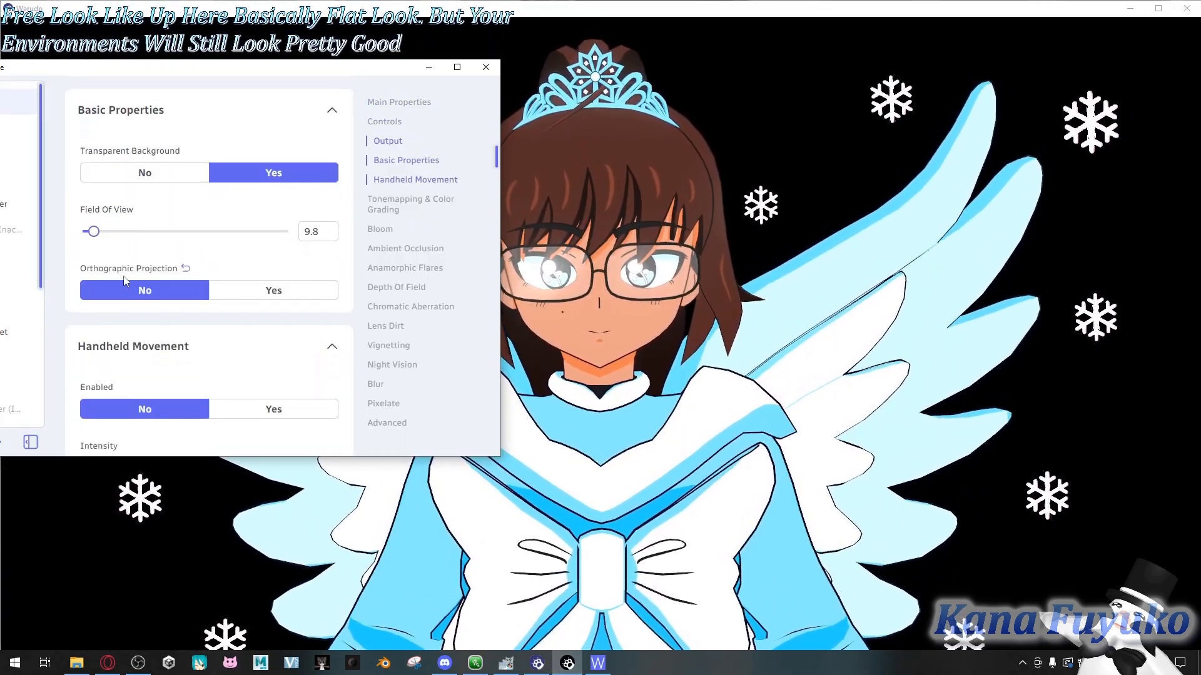
scroll(125, 276, down, 1)
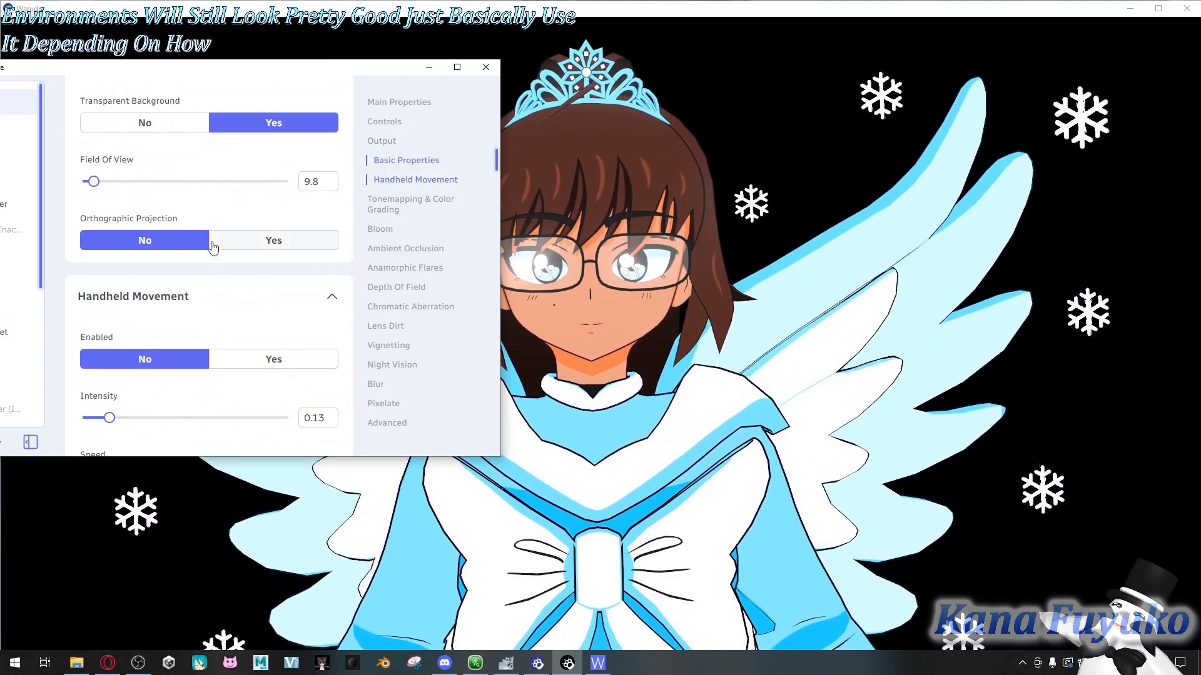
scroll(212, 251, up, 2)
scroll(187, 197, down, 2)
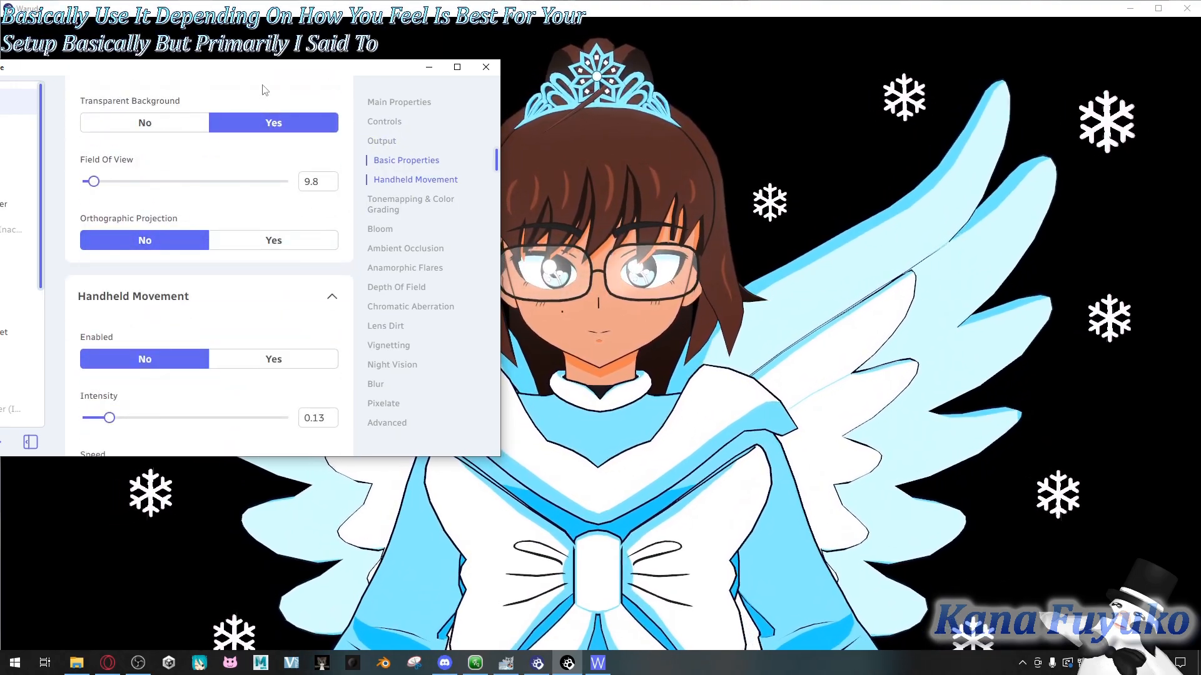
drag(338, 74, 348, 64)
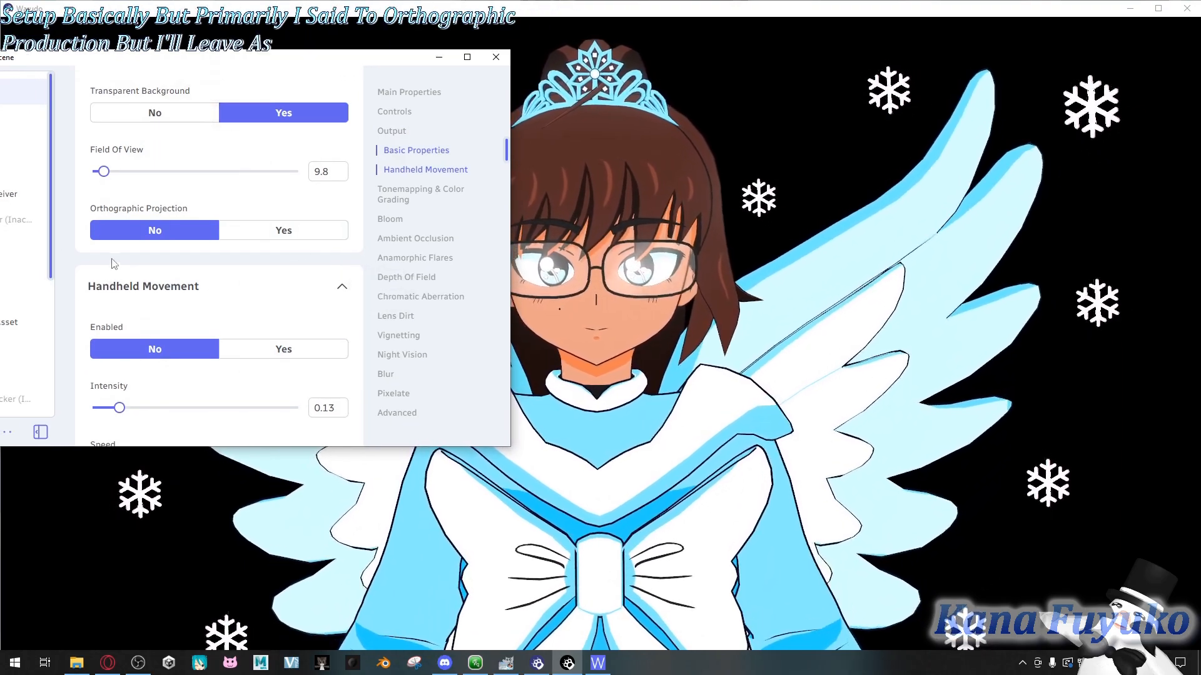
Step: Try Handheld Movement at different strengths and speeds, set Intensity to 0.48 and Speed to 0.33, and turn it off
scroll(125, 263, down, 3)
scroll(175, 212, up, 1)
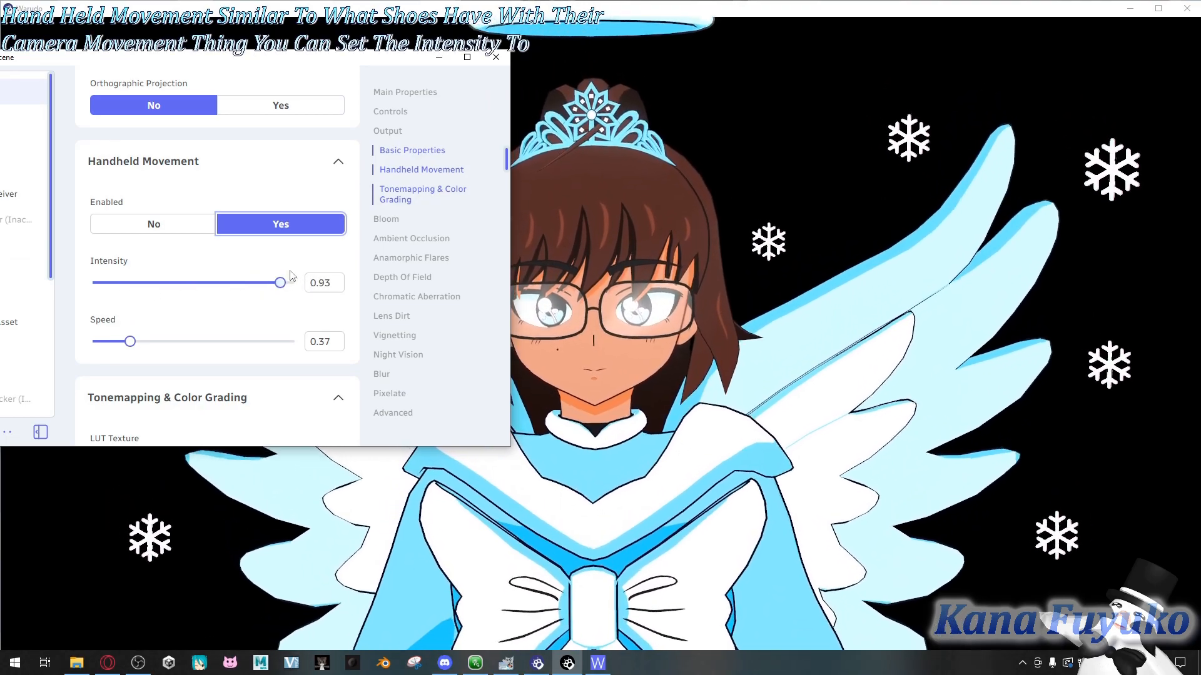
drag(280, 283, 260, 283)
drag(130, 341, 296, 343)
drag(261, 283, 190, 282)
drag(295, 342, 125, 341)
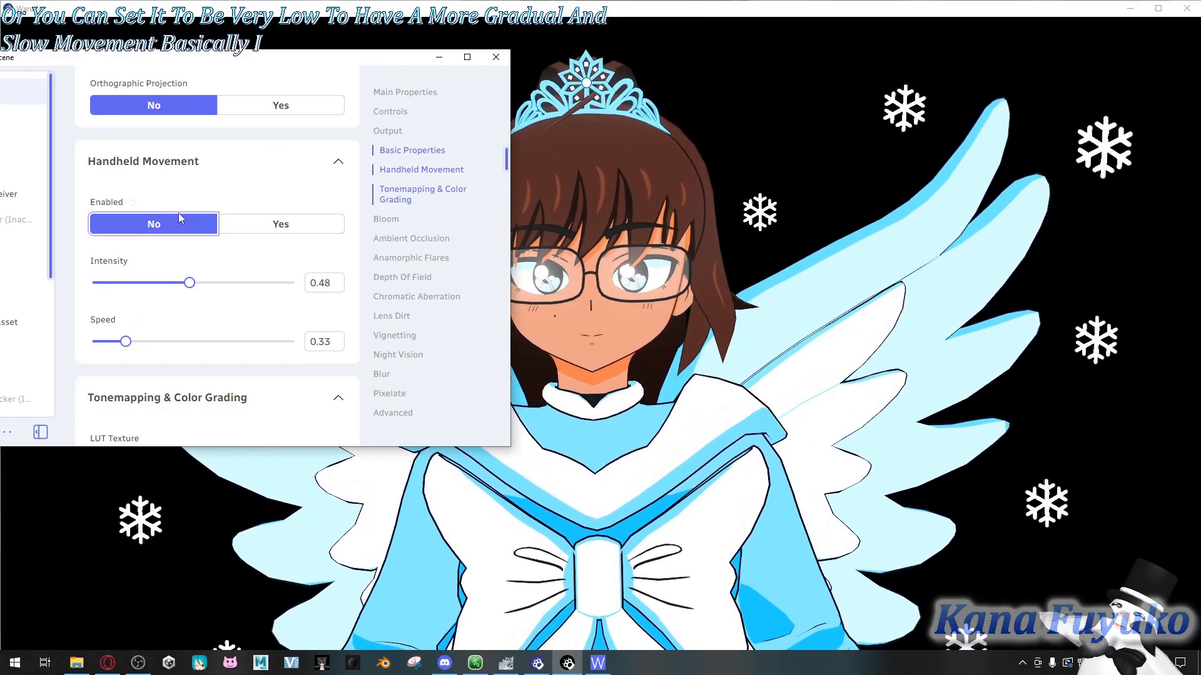
Step: Try the Bright Sky and Candle Light LUT textures in the camera's Tonemapping & Color Grading settings
scroll(194, 233, down, 2)
scroll(225, 241, up, 2)
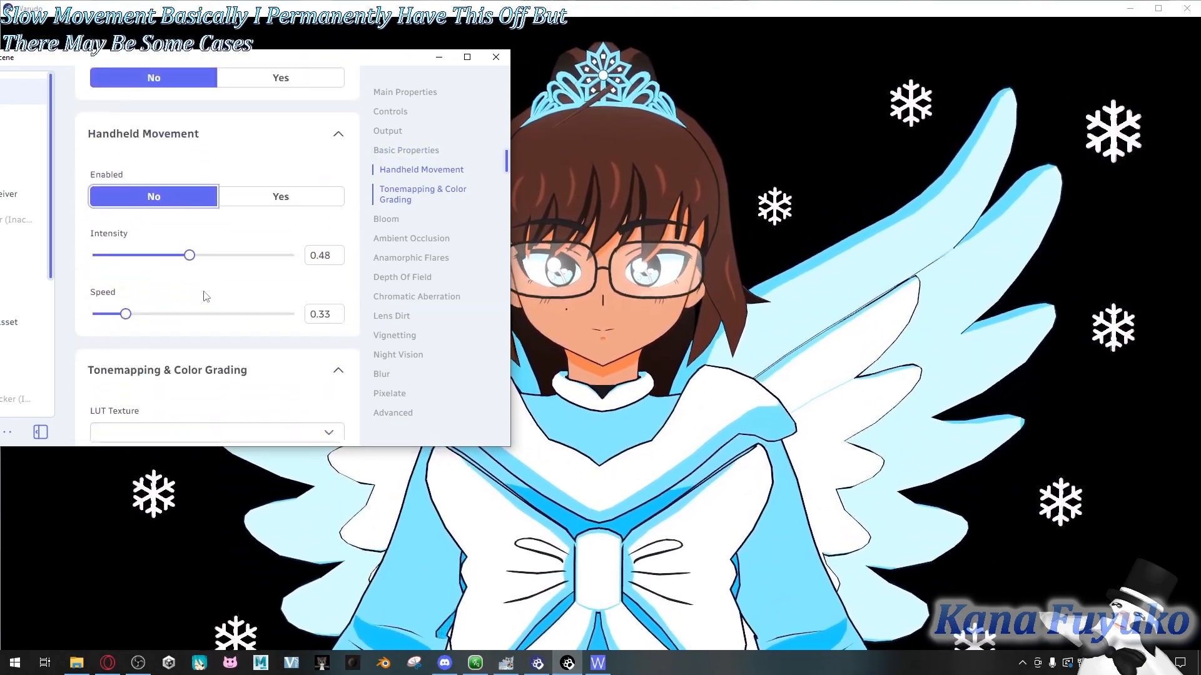
scroll(137, 361, down, 3)
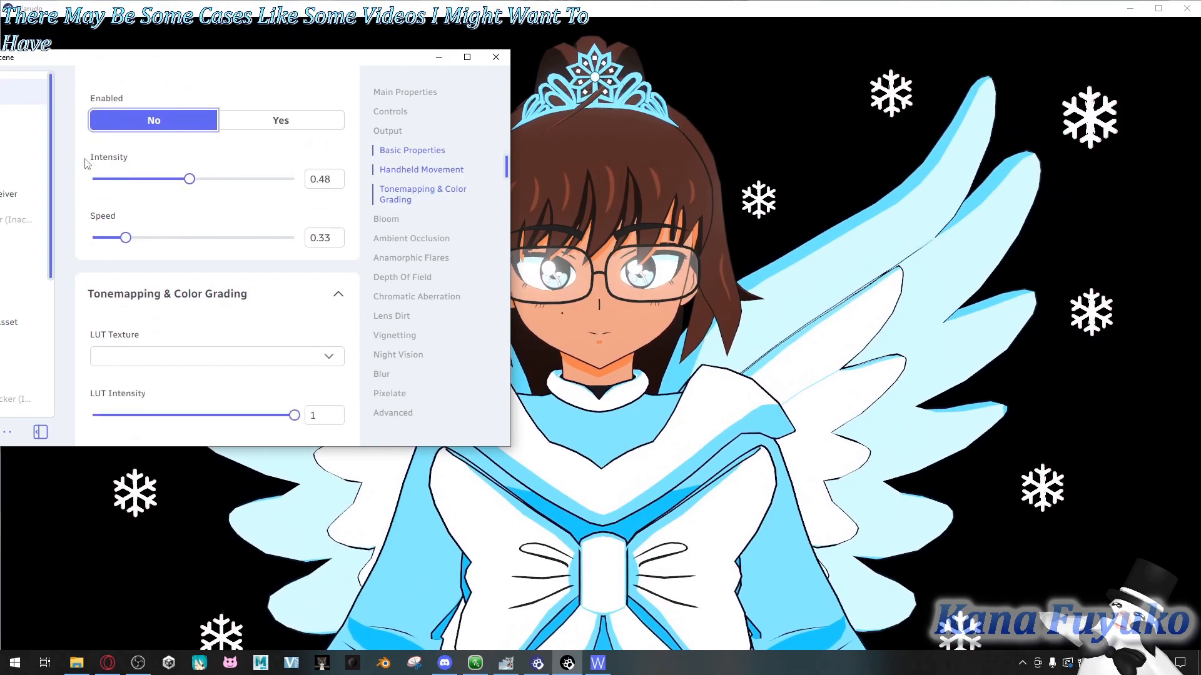
scroll(177, 235, down, 1)
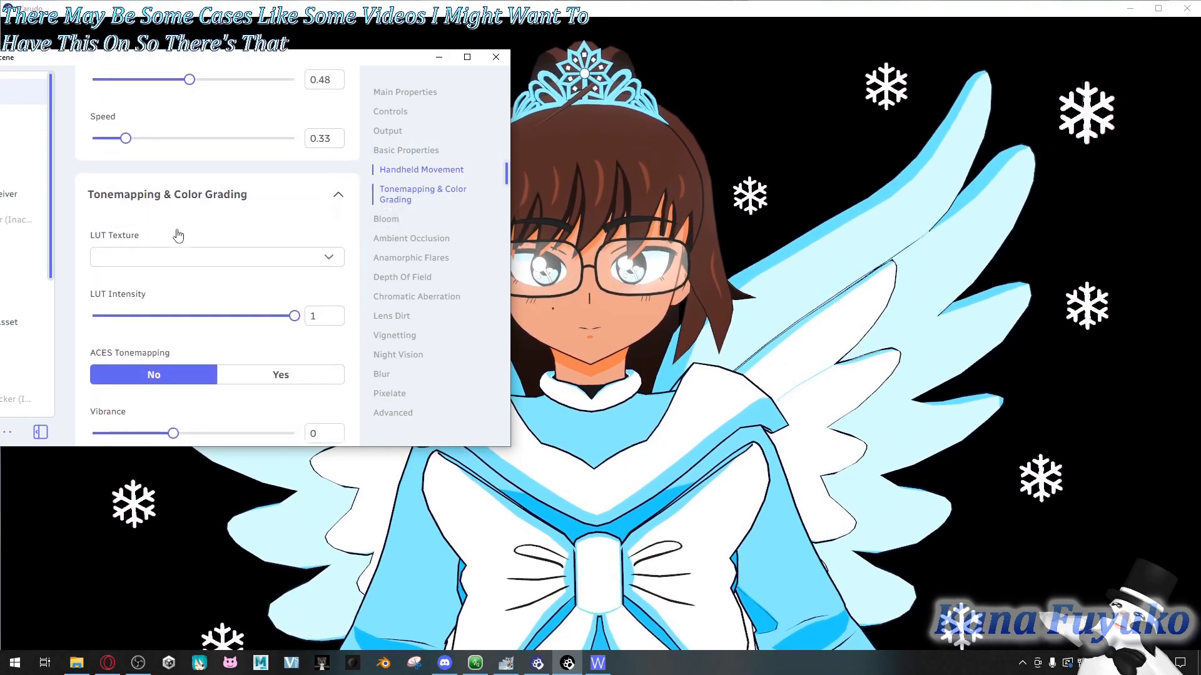
drag(214, 57, 326, 100)
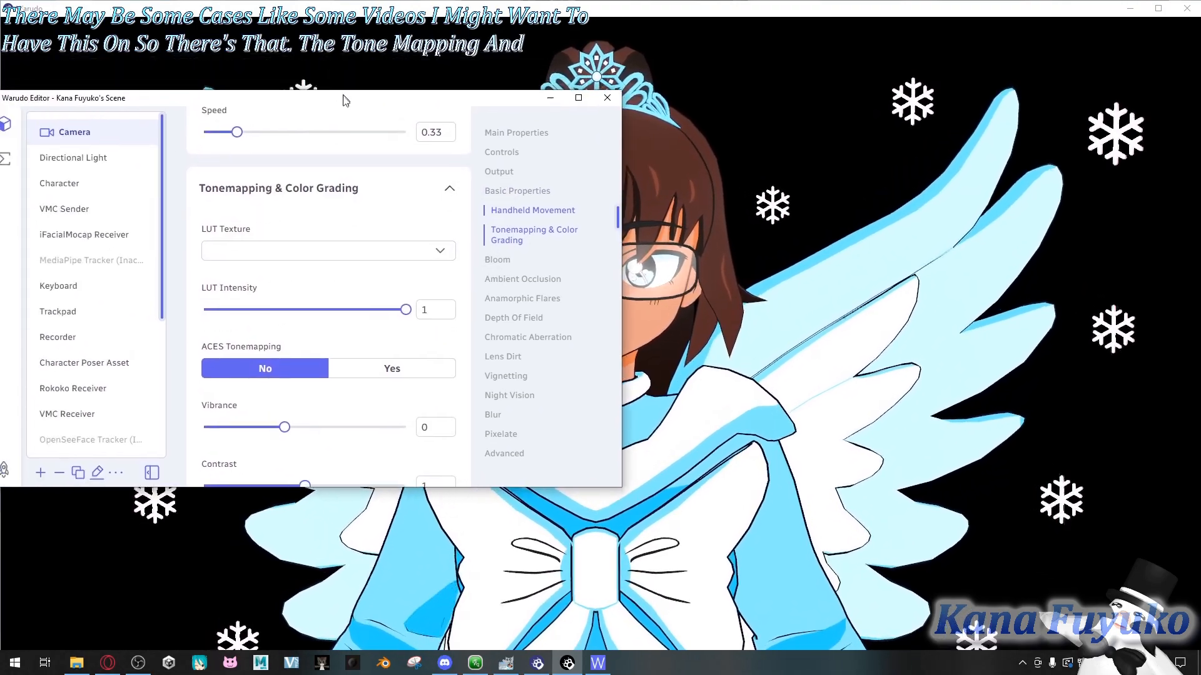
click(274, 256)
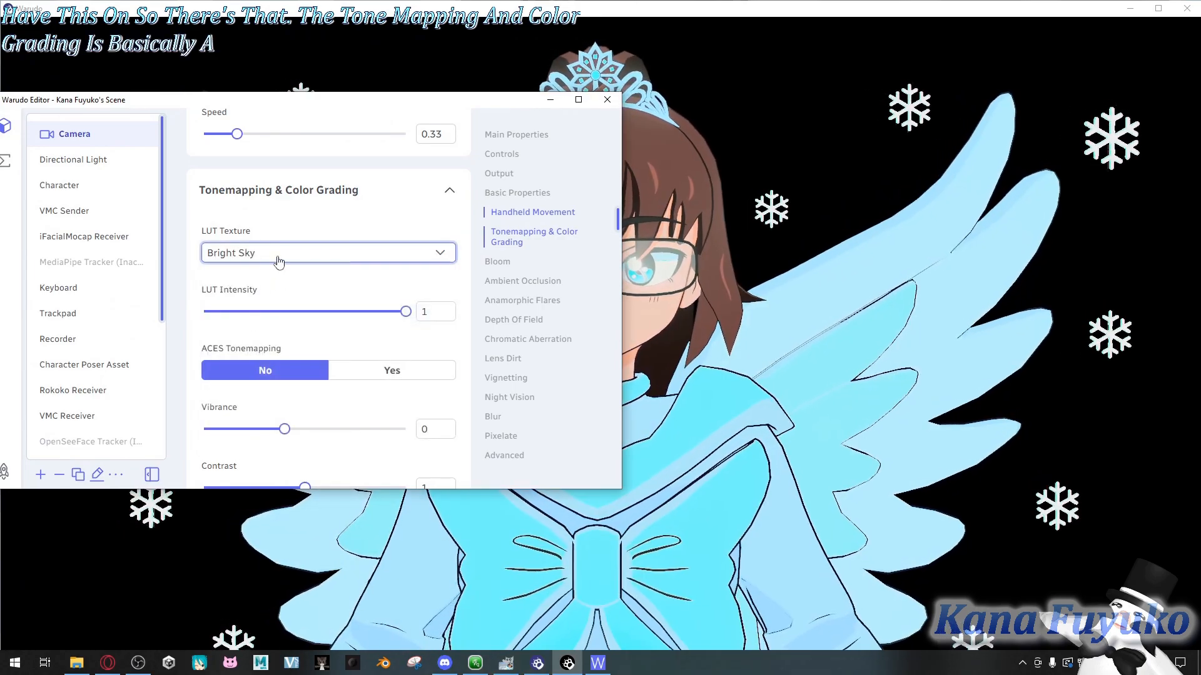
click(278, 256)
click(257, 354)
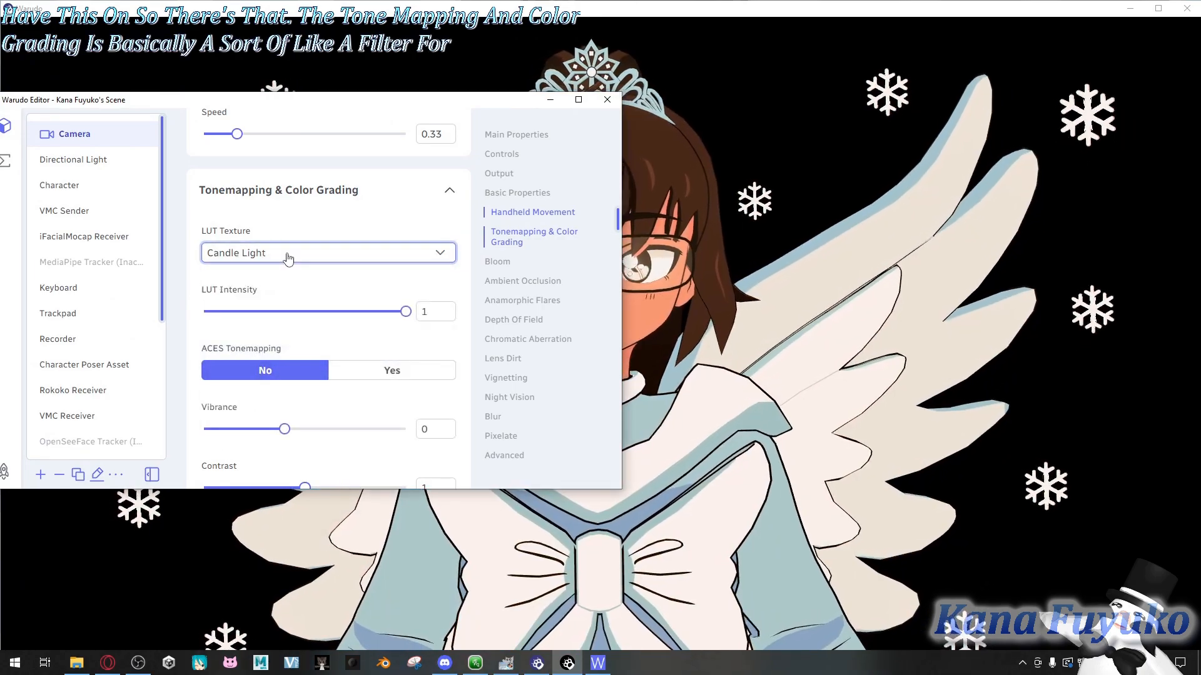
Step: Look at the Directional Light's properties, return to the Camera's color grading settings, and move the editor clear of the character's face
drag(409, 102, 650, 177)
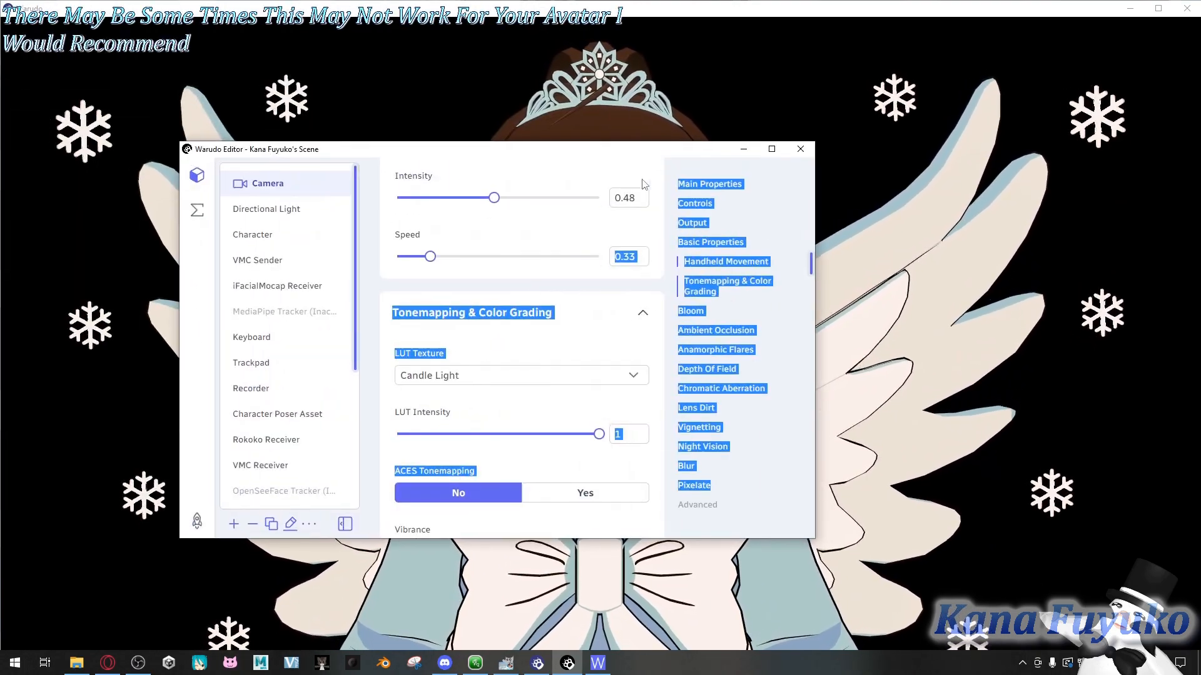
click(290, 210)
drag(425, 151, 254, 202)
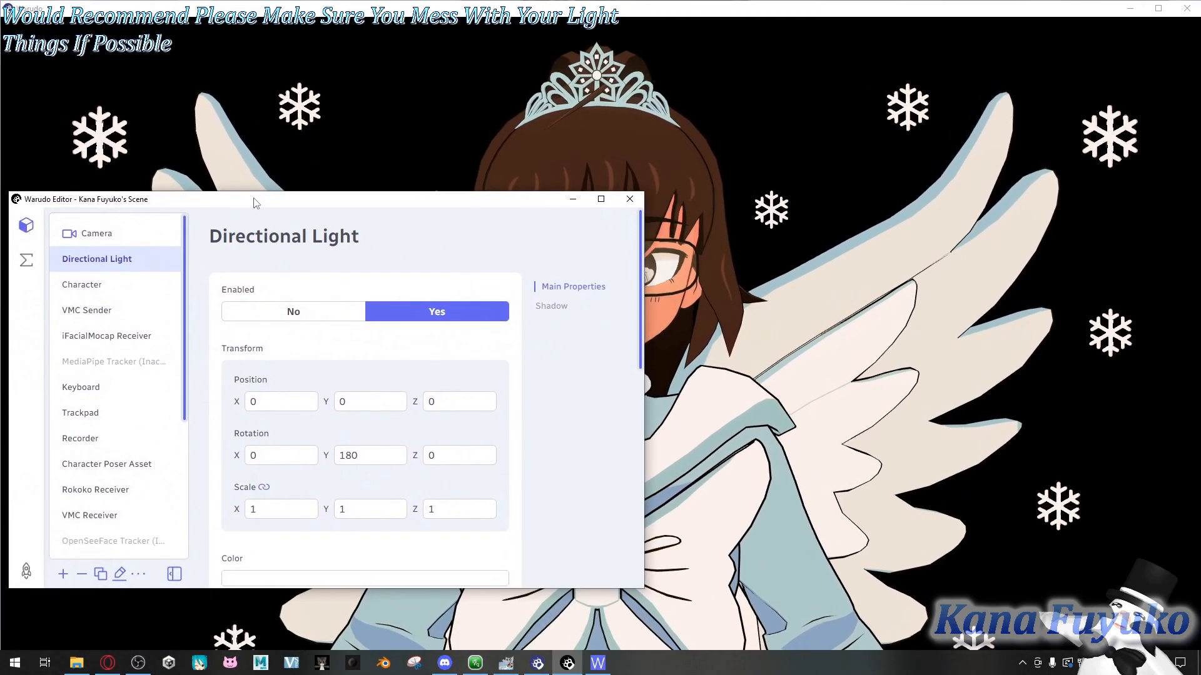
click(153, 239)
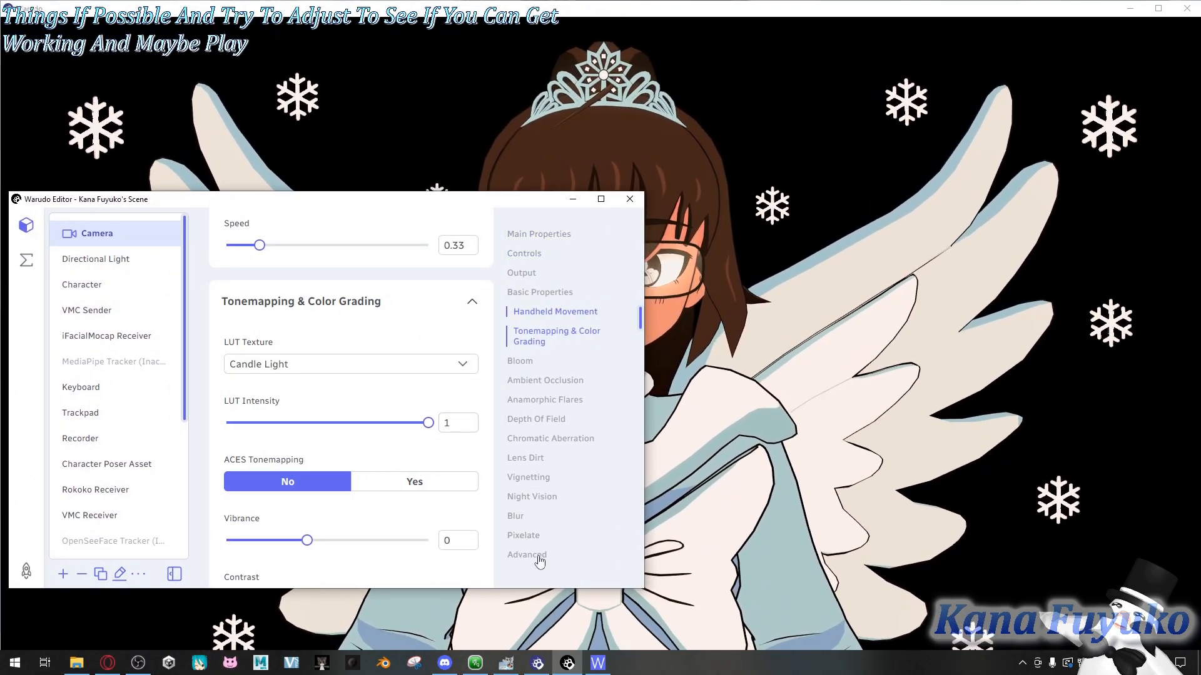
drag(479, 210, 361, 65)
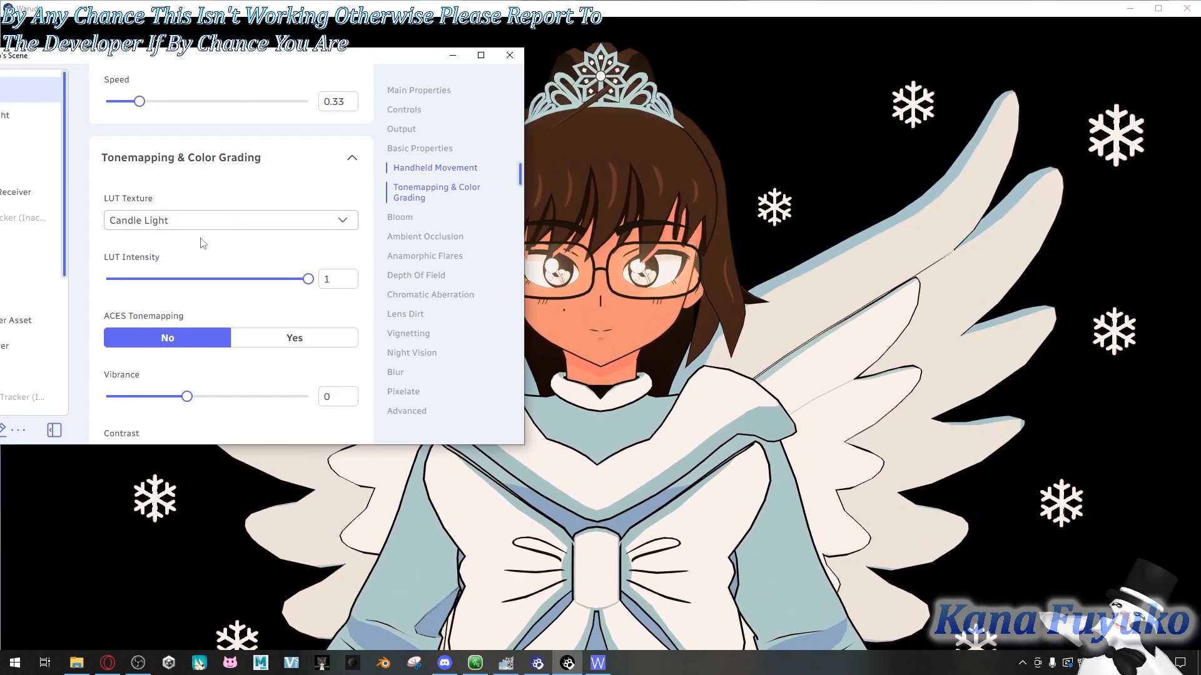
Step: Try the Cold LUT texture on the camera, followed by Cyberpunk3
click(205, 222)
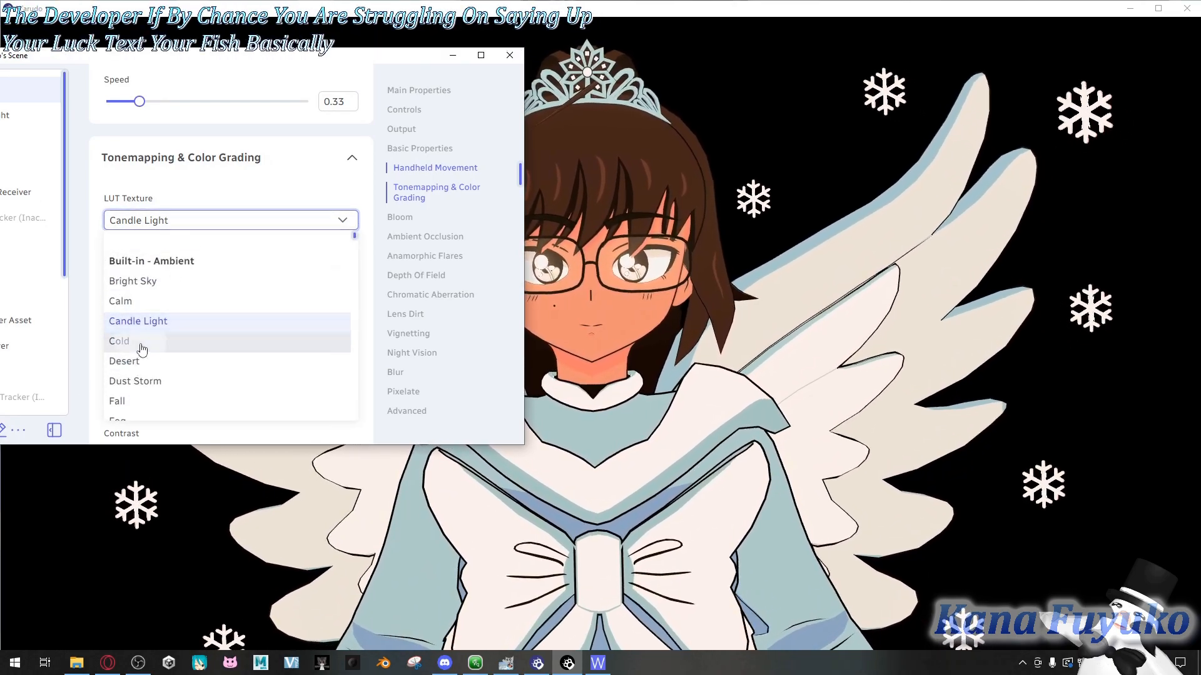
click(122, 341)
scroll(154, 309, down, 3)
scroll(153, 310, up, 2)
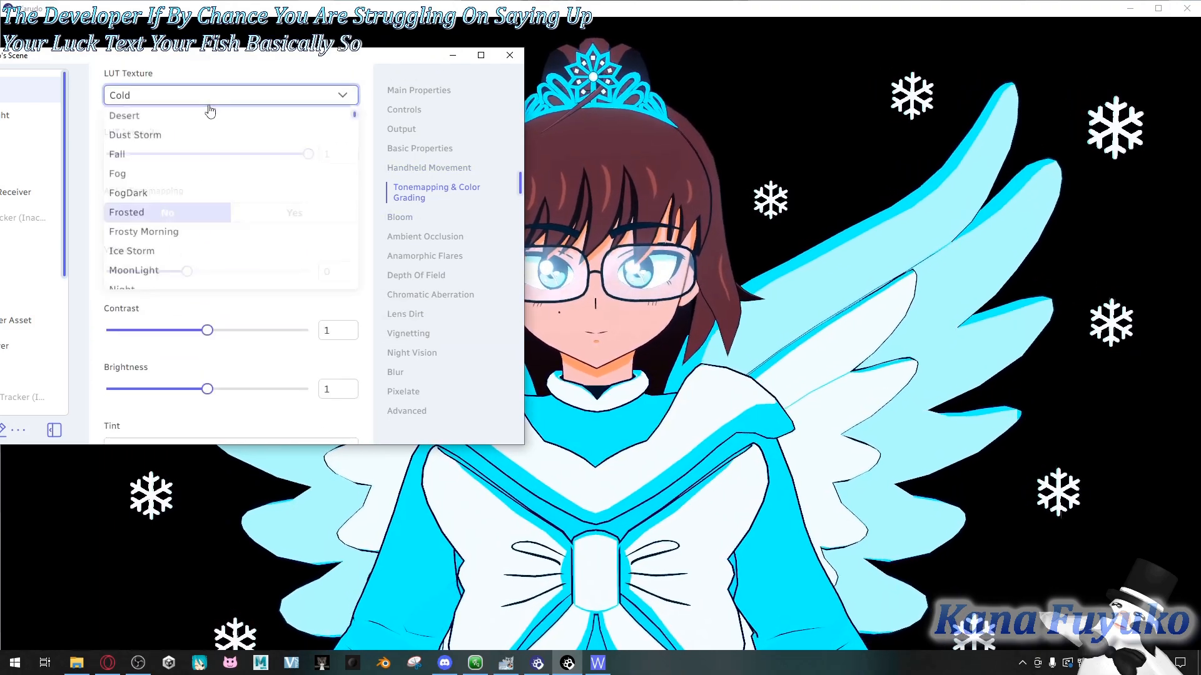
scroll(139, 258, up, 10)
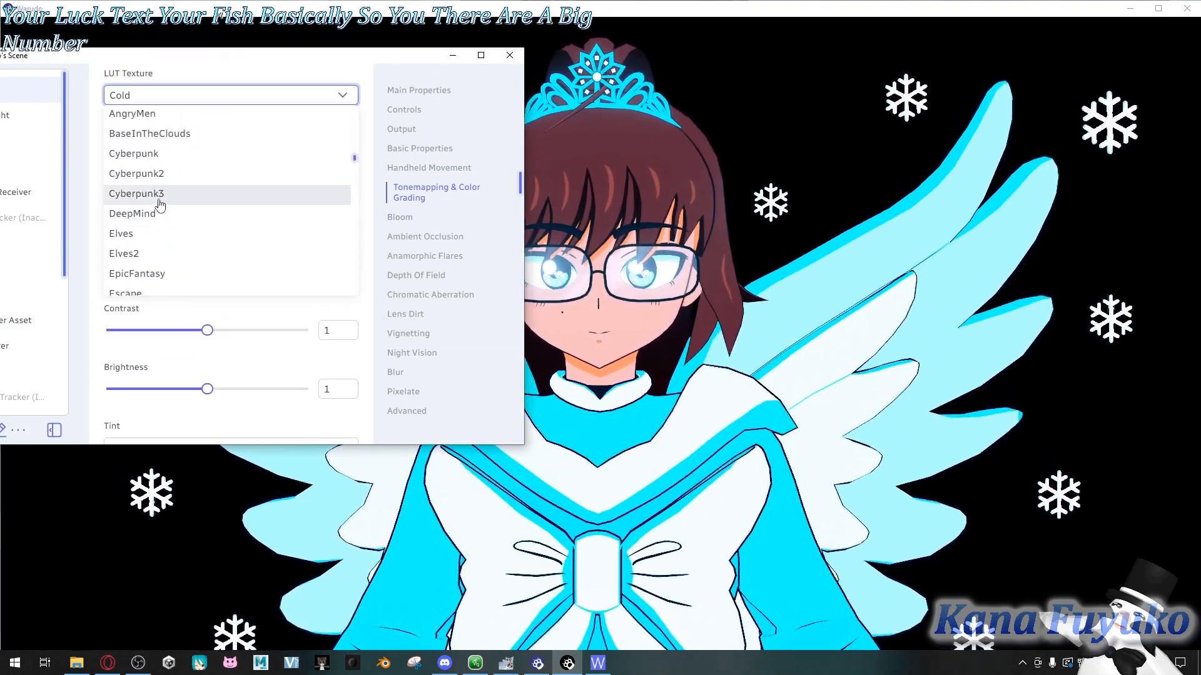
click(161, 198)
Step: Sample further LUT textures on the camera, including Variation8 and the retro filter Memories
click(191, 97)
scroll(167, 212, down, 5)
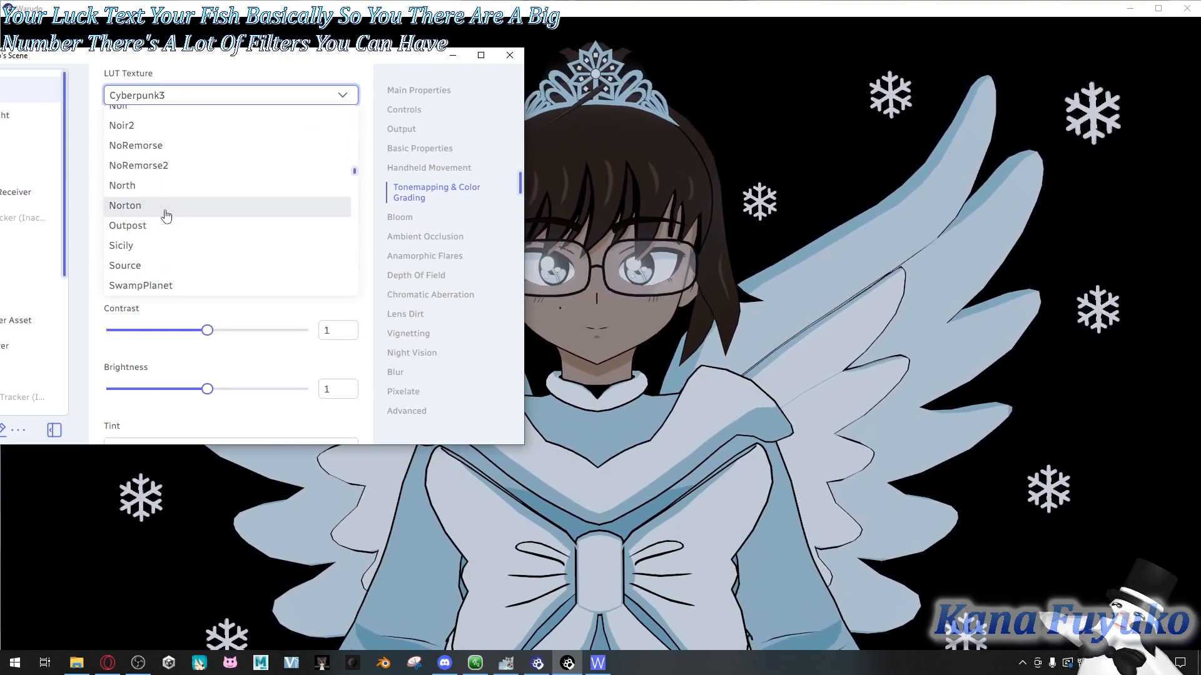
click(169, 180)
click(191, 97)
scroll(188, 147, down, 10)
click(182, 209)
click(199, 96)
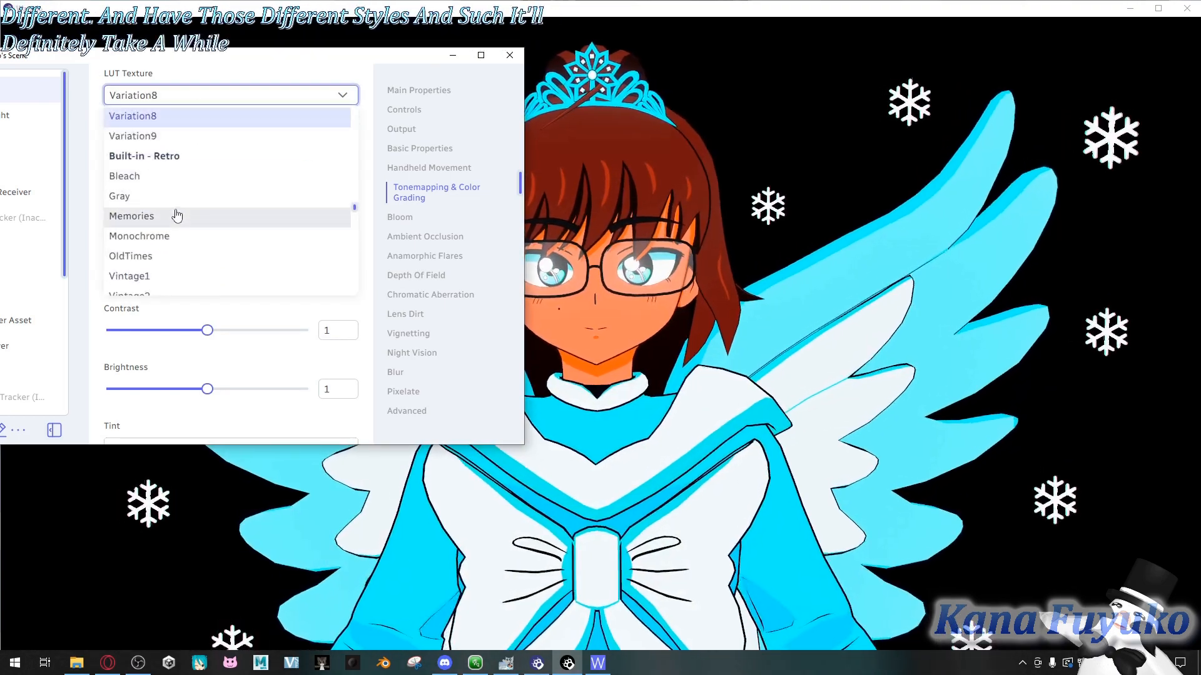
click(176, 215)
Step: Browse the remaining LUT textures and try the Green-50 filter on the camera
click(188, 97)
scroll(212, 263, down, 5)
scroll(213, 263, up, 6)
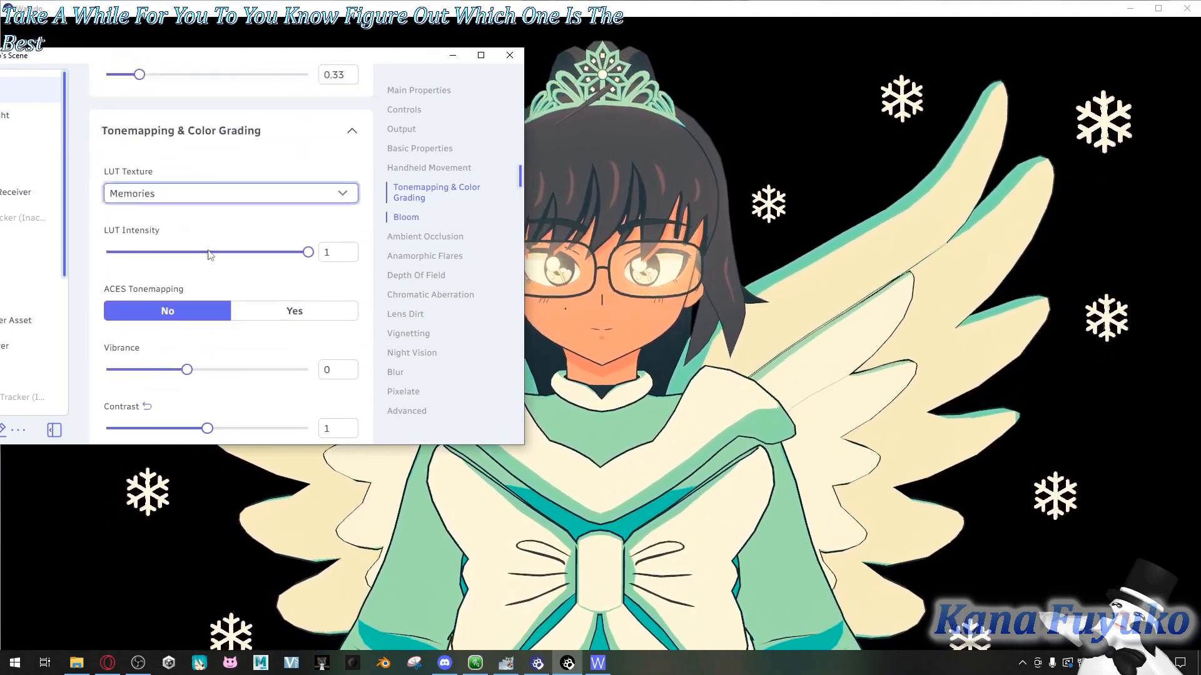
click(183, 283)
scroll(186, 240, down, 3)
scroll(186, 240, down, 2)
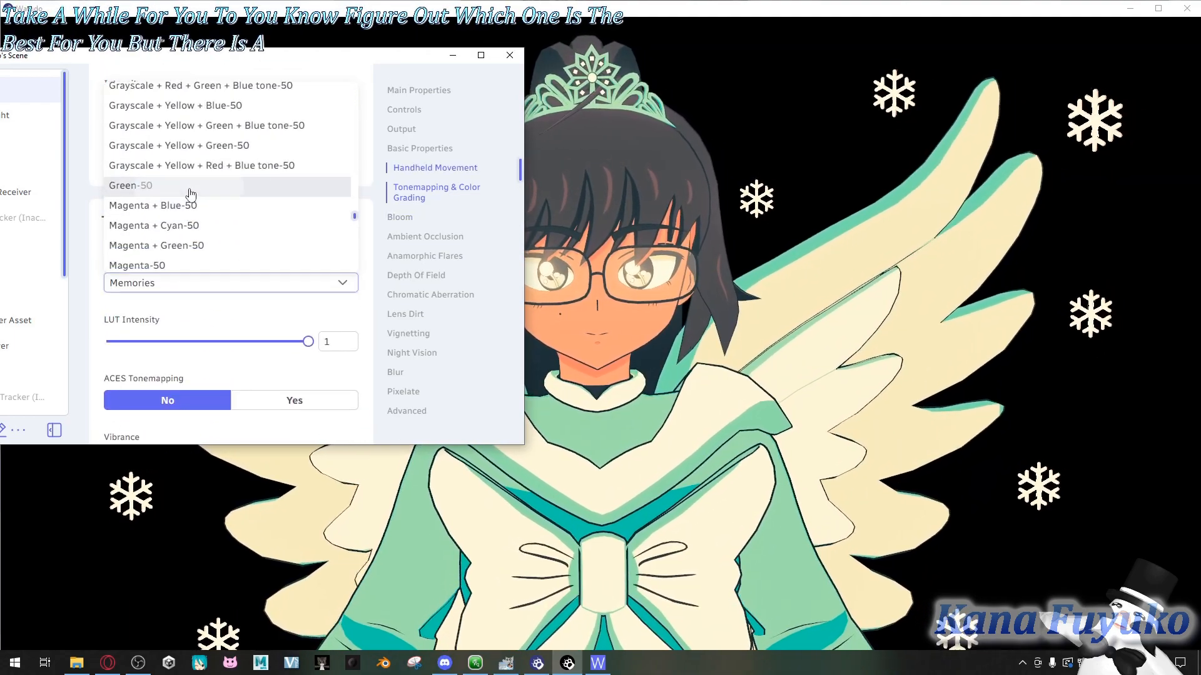
click(191, 188)
Step: Apply the Red + Purpur-50 LUT texture to the camera and reduce LUT Intensity to 0.39
click(188, 282)
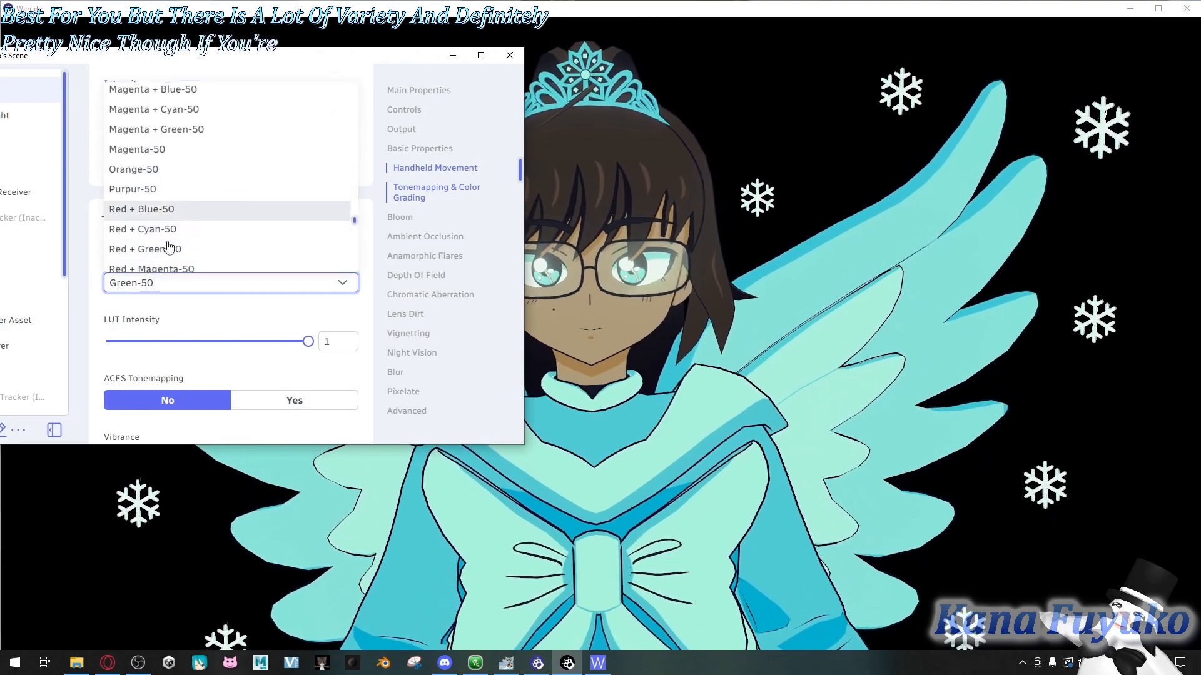
scroll(163, 147, down, 3)
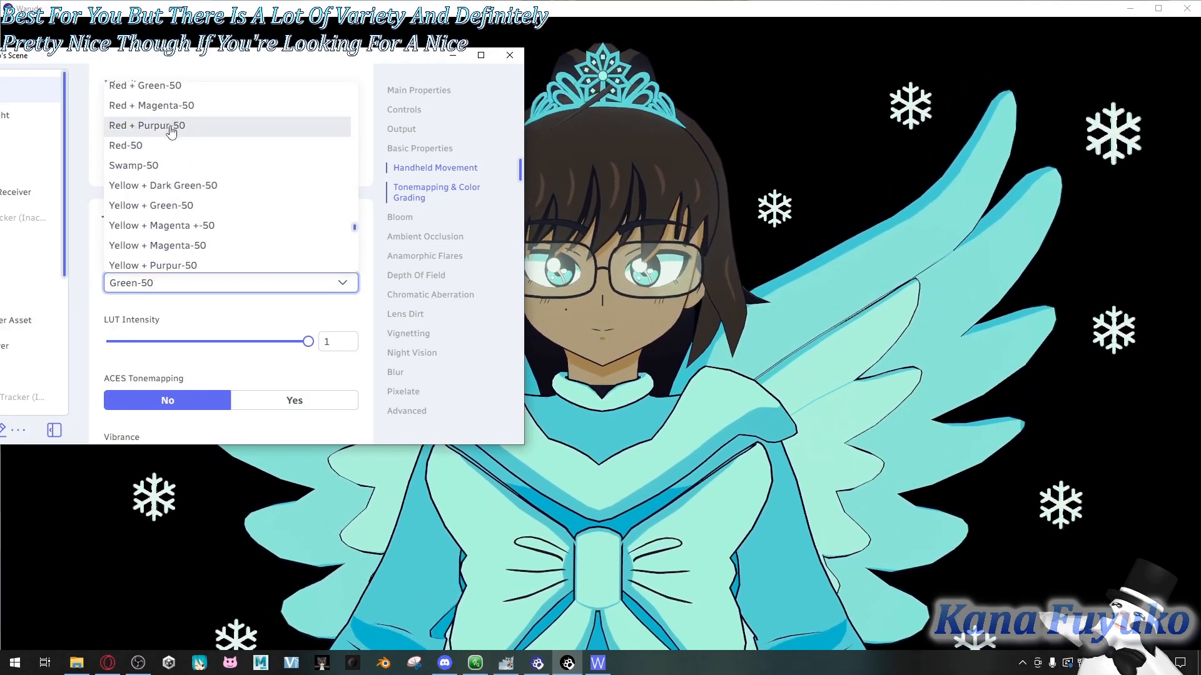
click(167, 125)
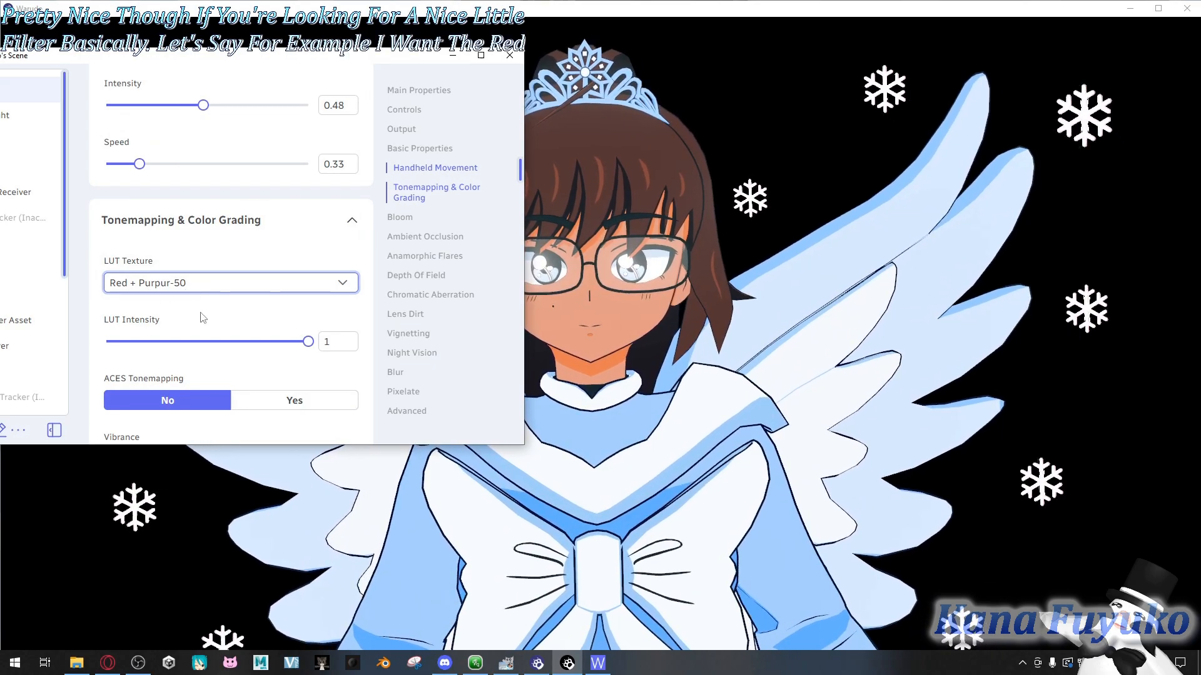
mouse_move(307, 341)
mouse_down()
mouse_move(260, 342)
mouse_move(285, 341)
mouse_up()
mouse_move(194, 341)
mouse_down()
mouse_move(143, 340)
mouse_move(195, 341)
mouse_move(185, 341)
mouse_up()
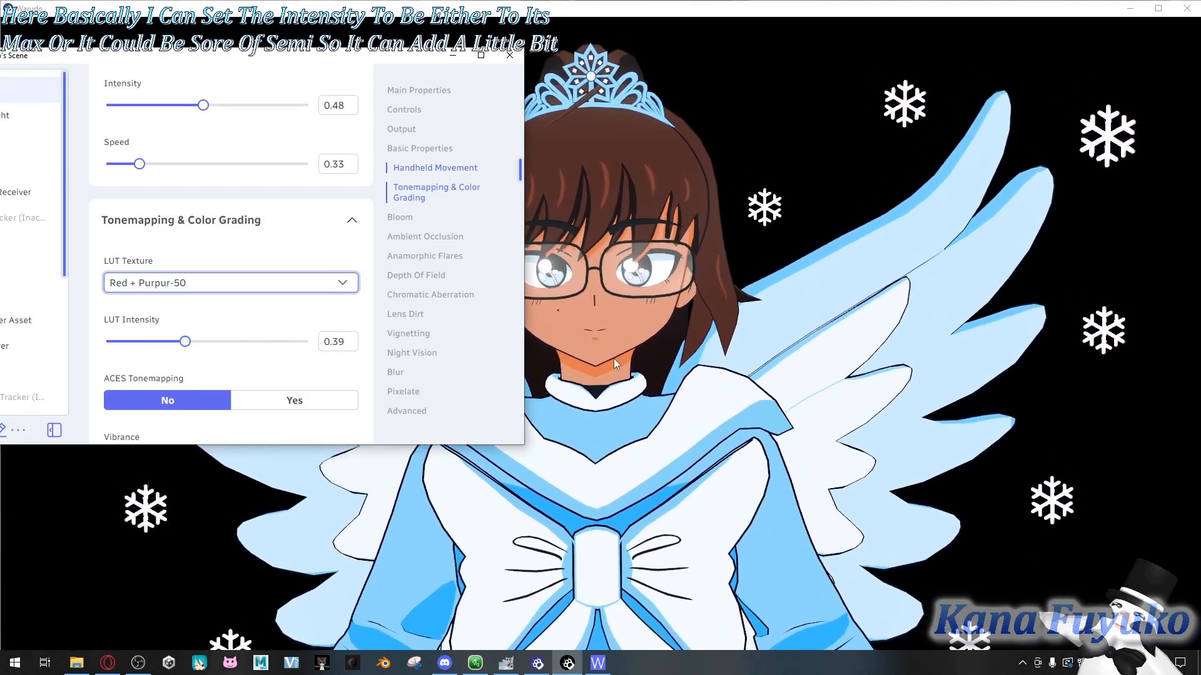
Step: Change the camera's LUT Texture to the plain Red filter
scroll(179, 223, down, 1)
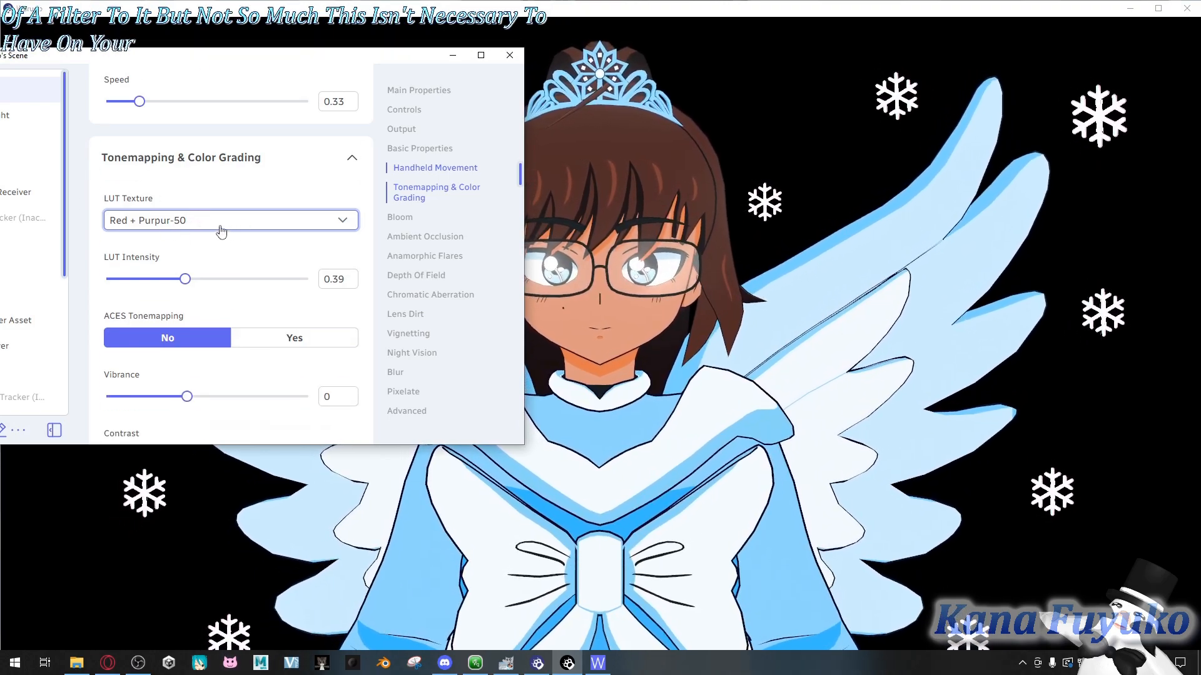
click(220, 225)
scroll(181, 287, down, 6)
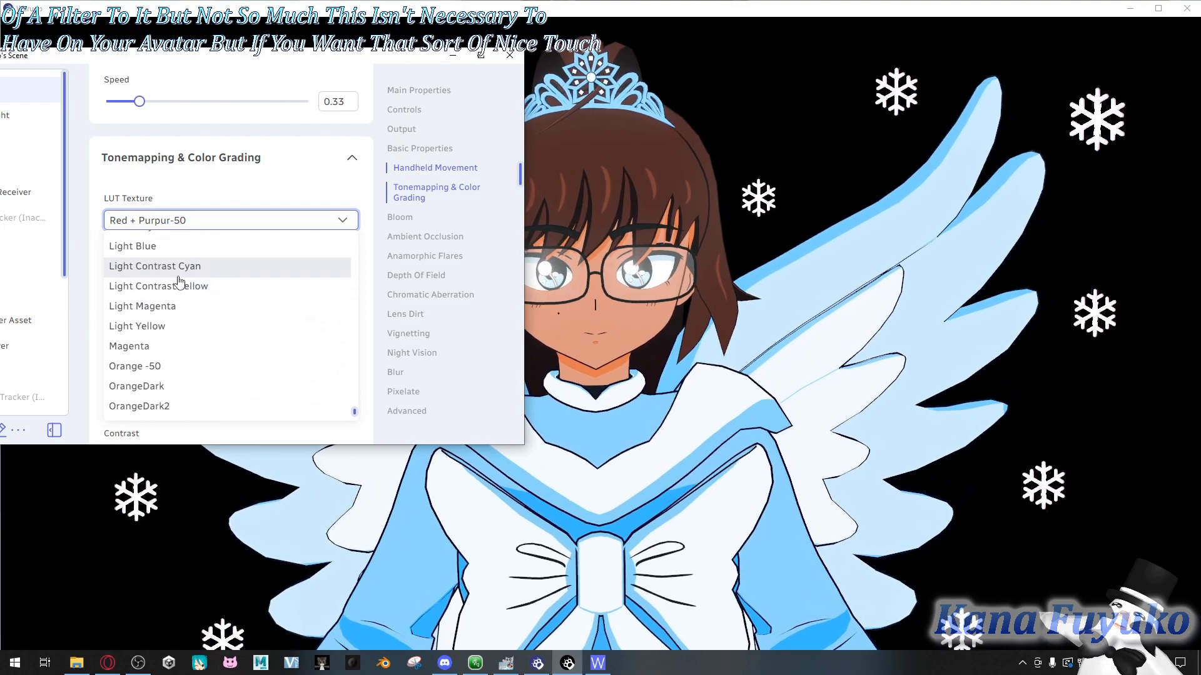
scroll(180, 280, down, 2)
click(148, 367)
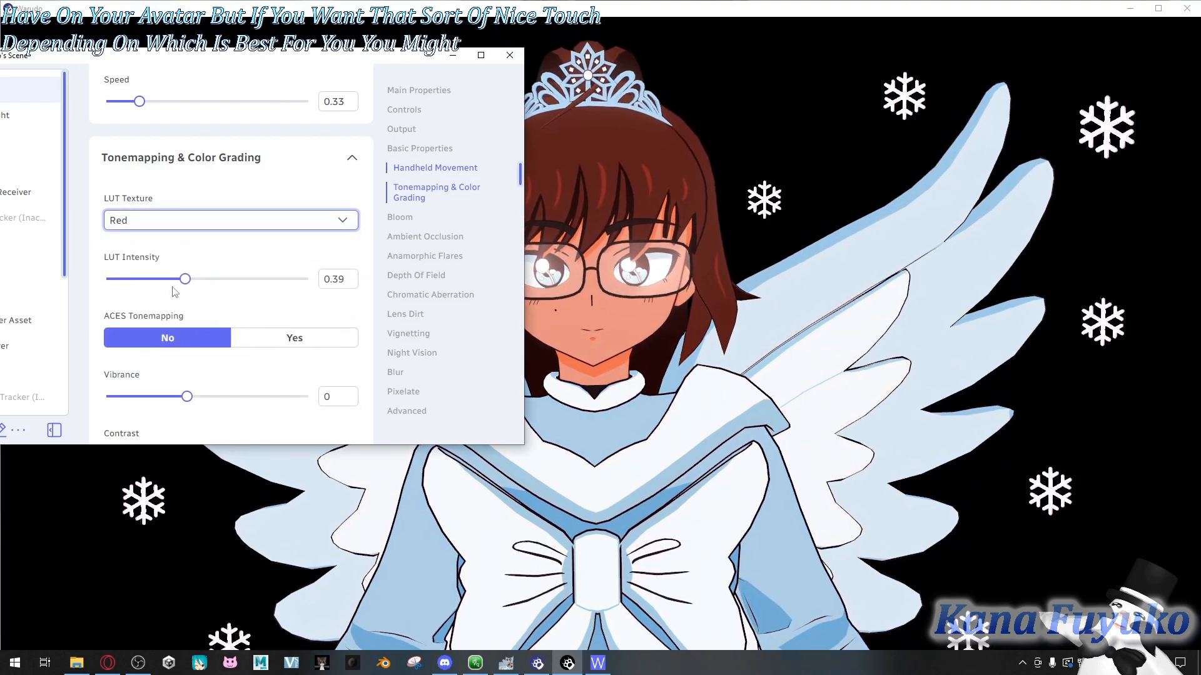
Step: Lower the camera's LUT Intensity to 0.33 and try ACES Tonemapping before setting it back to No
mouse_move(185, 279)
mouse_down()
mouse_move(298, 279)
mouse_move(170, 279)
mouse_up()
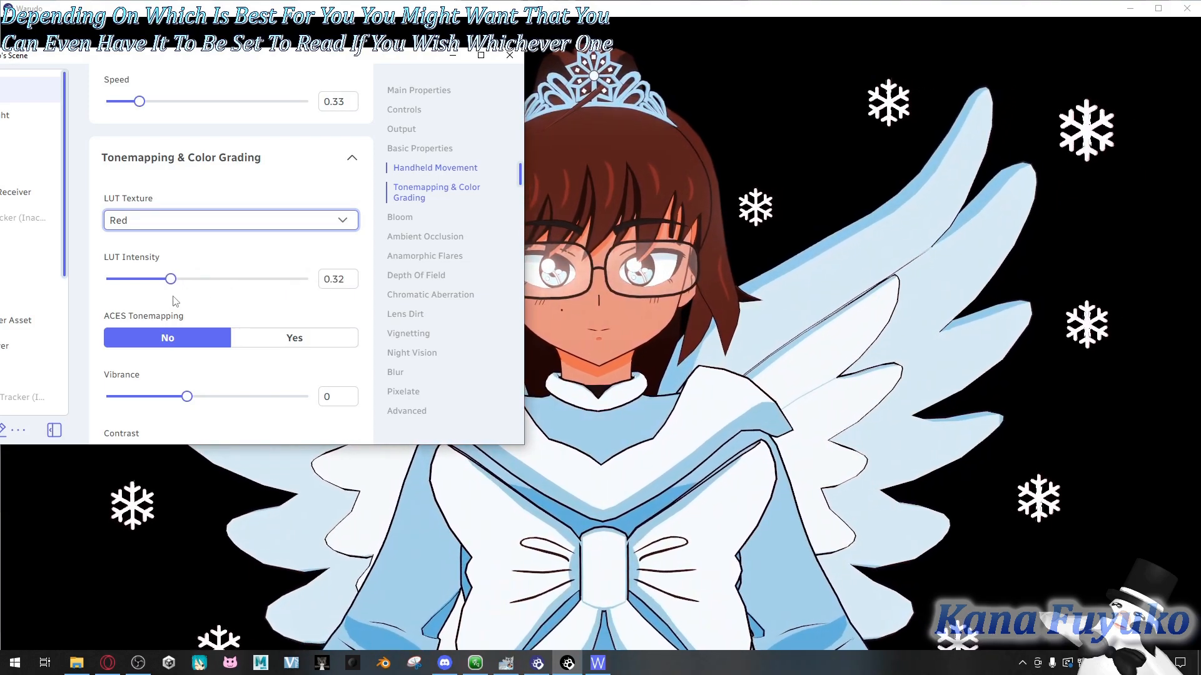
scroll(231, 255, down, 2)
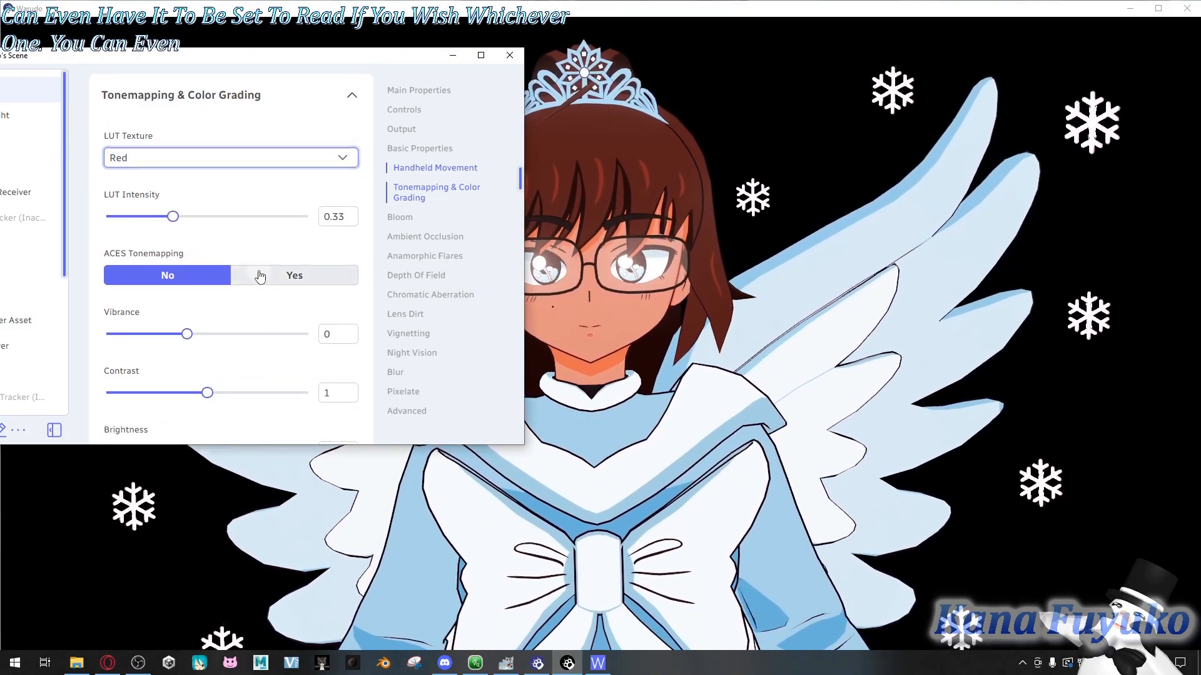
click(260, 276)
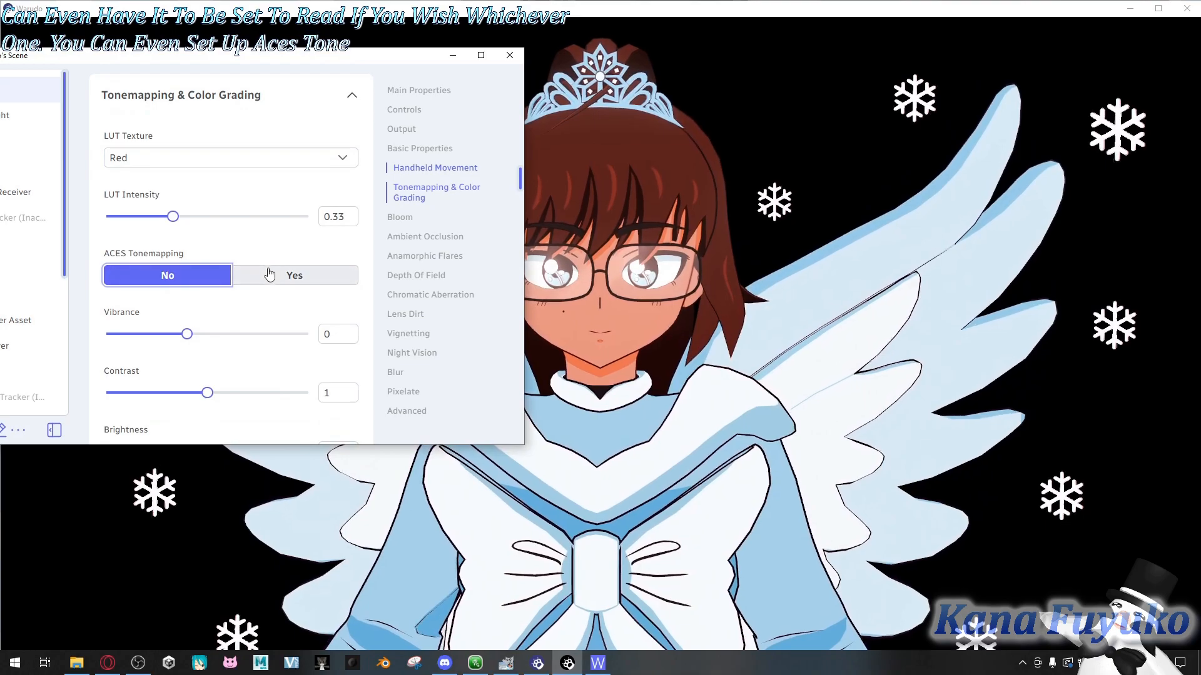
click(199, 285)
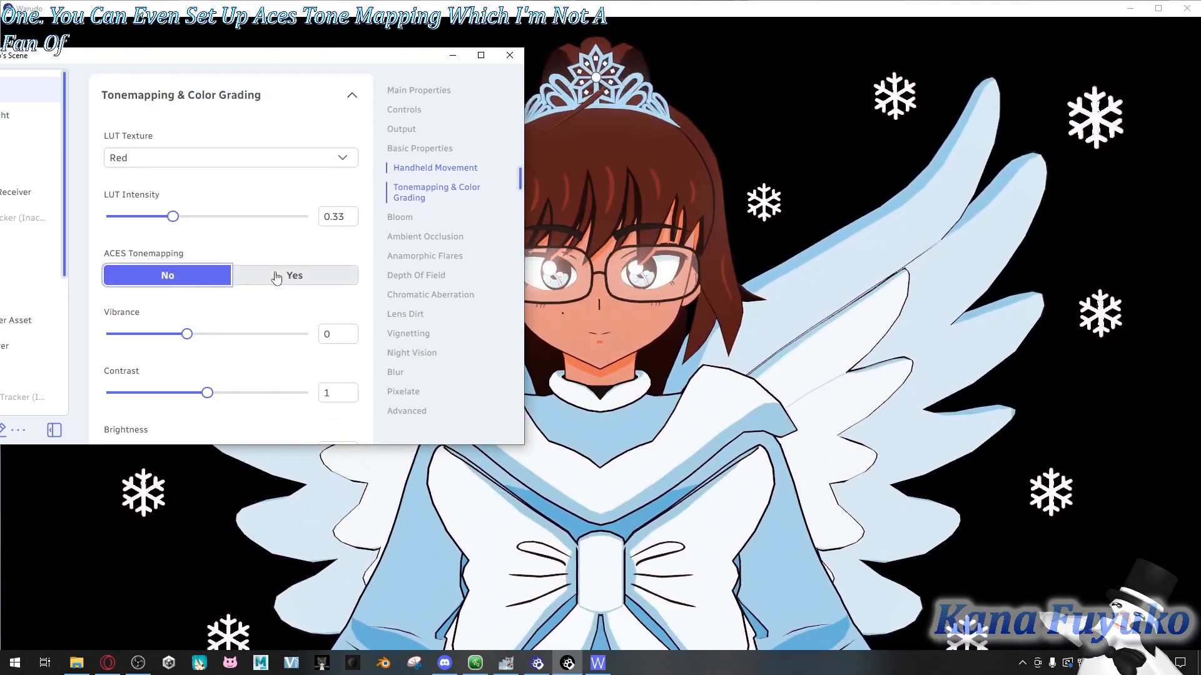
Step: Adjust the color grading to Vibrance 0.14, Contrast 0.95 and Brightness 1.2
scroll(185, 277, down, 2)
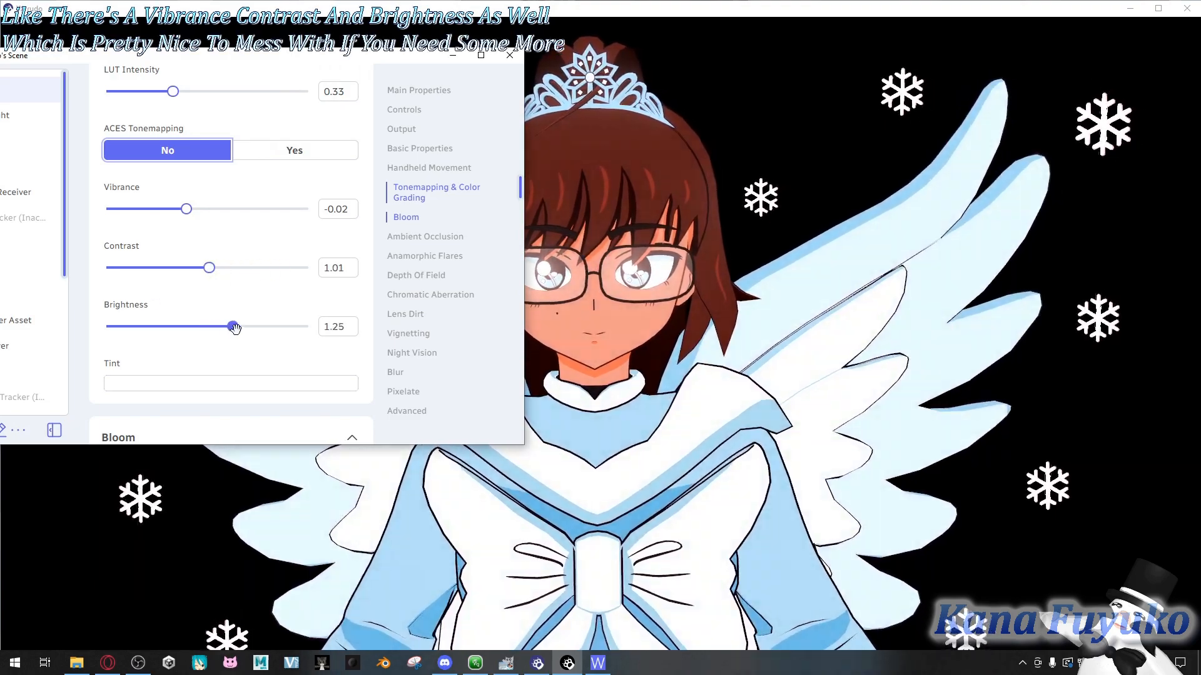
drag(227, 327, 232, 327)
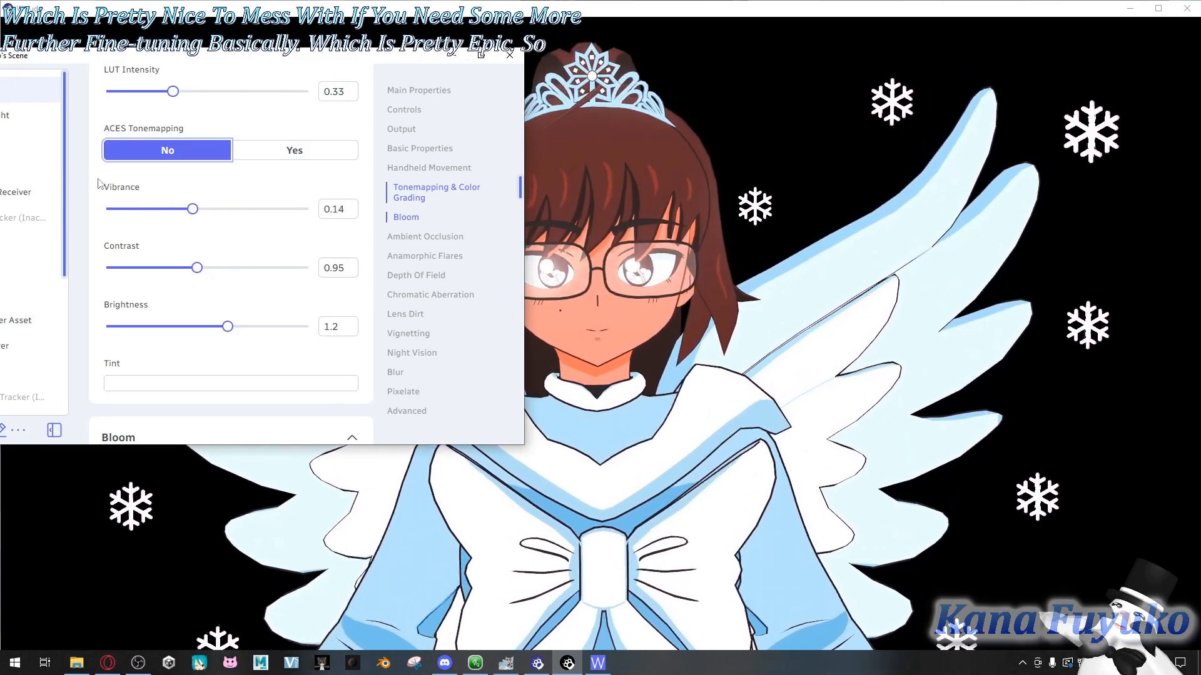
Step: Tint the camera's color grading light cyan (R 173, G 255, B 255) and lower the tint's alpha to 0.34
scroll(212, 291, down, 2)
click(186, 257)
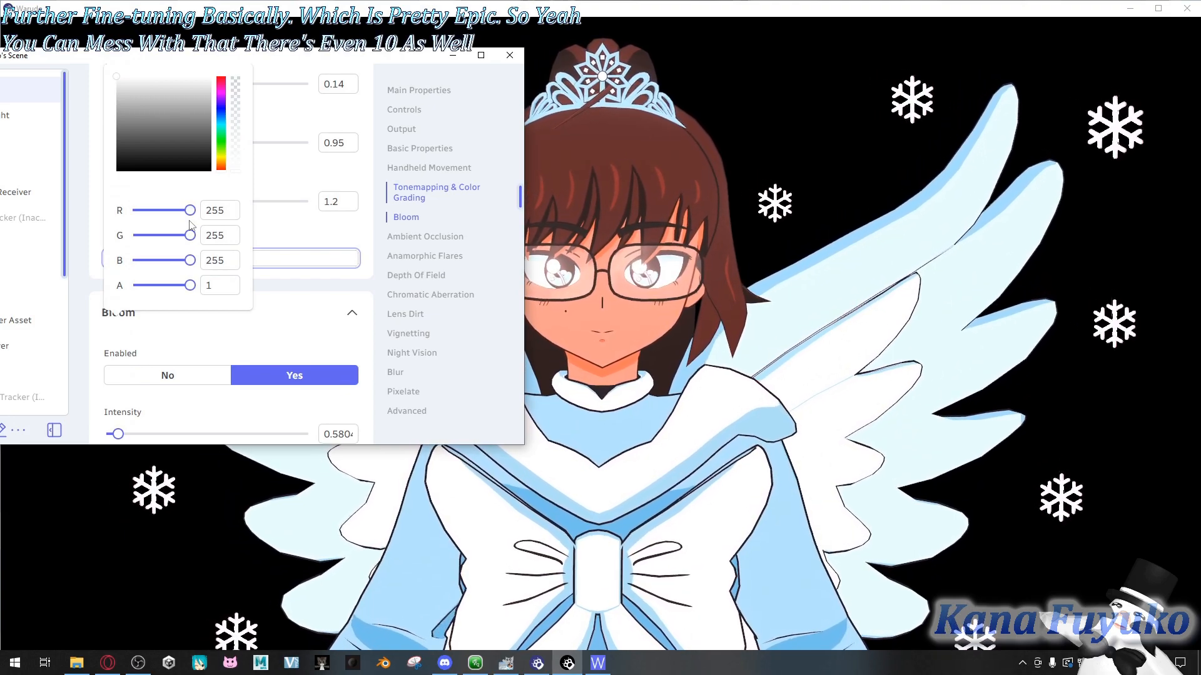
mouse_move(222, 152)
mouse_down()
mouse_move(224, 130)
mouse_move(154, 103)
mouse_move(156, 68)
mouse_up()
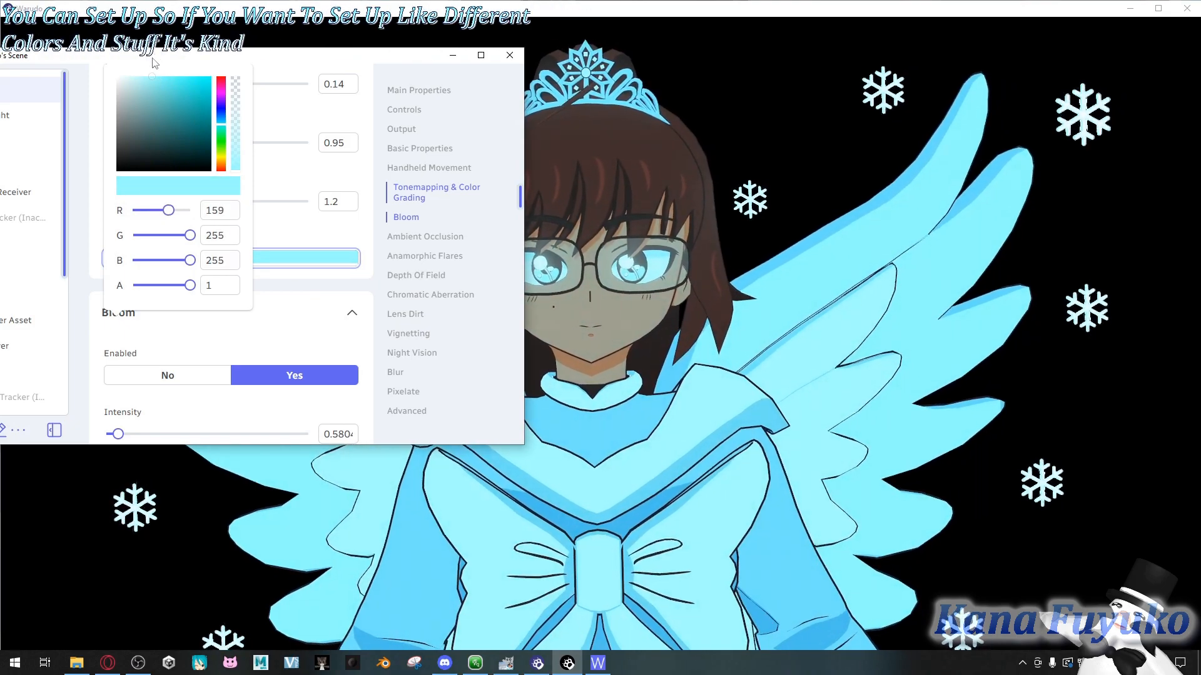
click(149, 60)
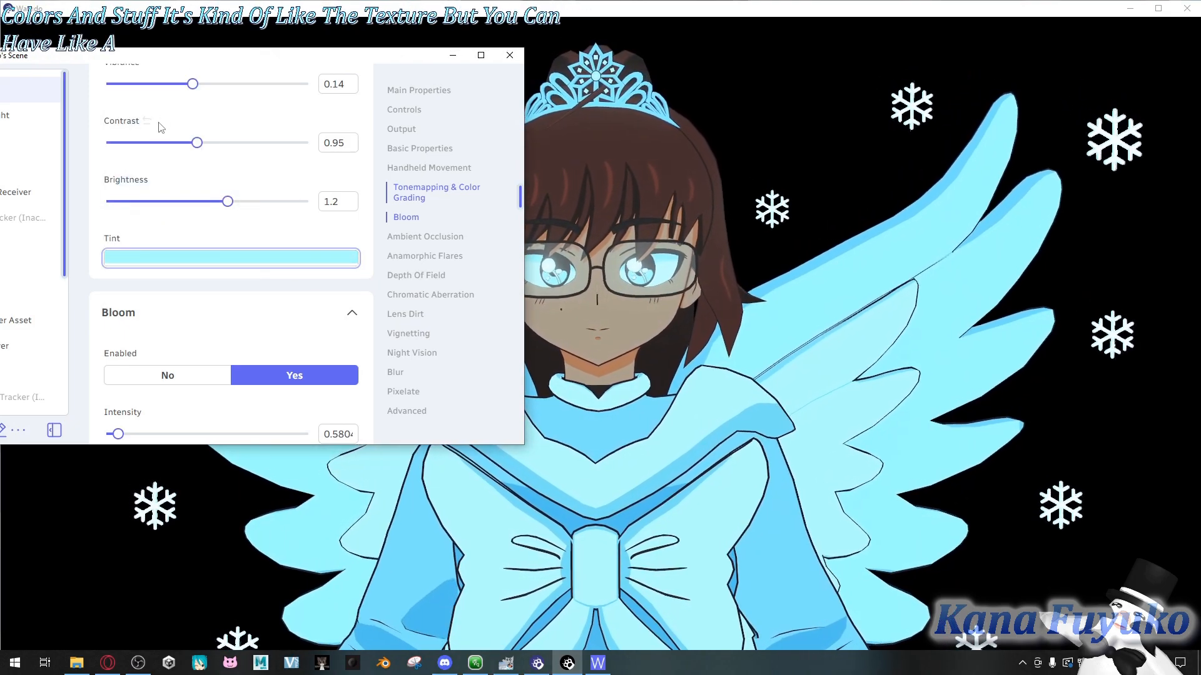
scroll(188, 256, up, 3)
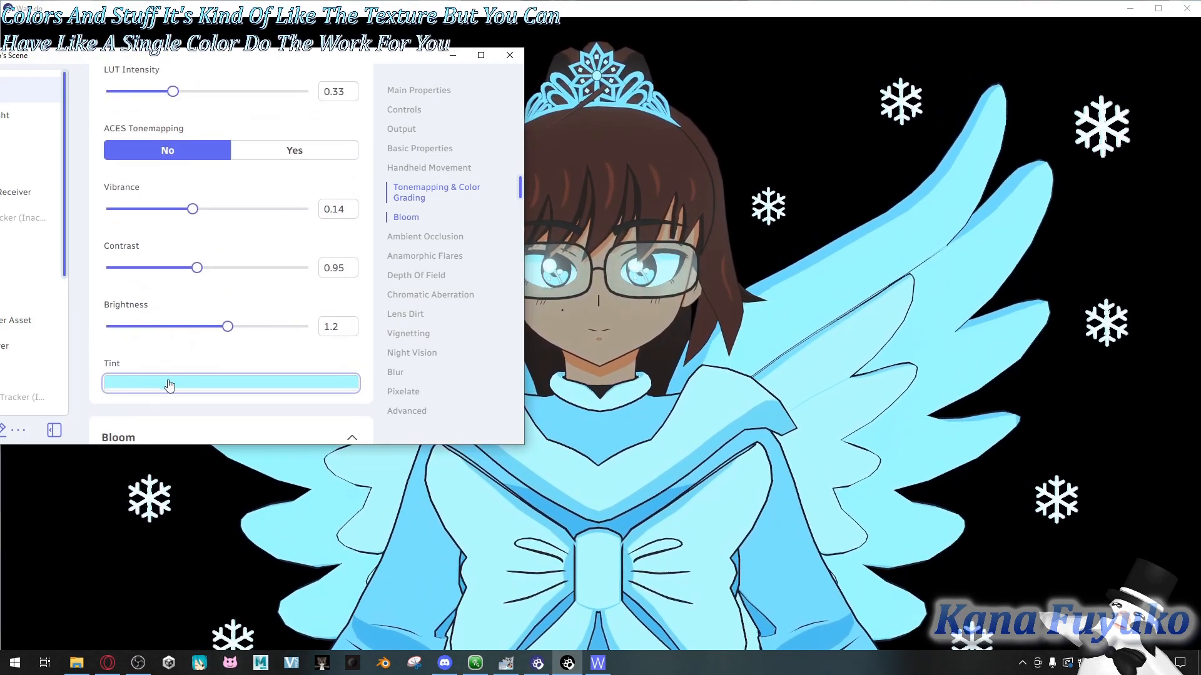
click(179, 382)
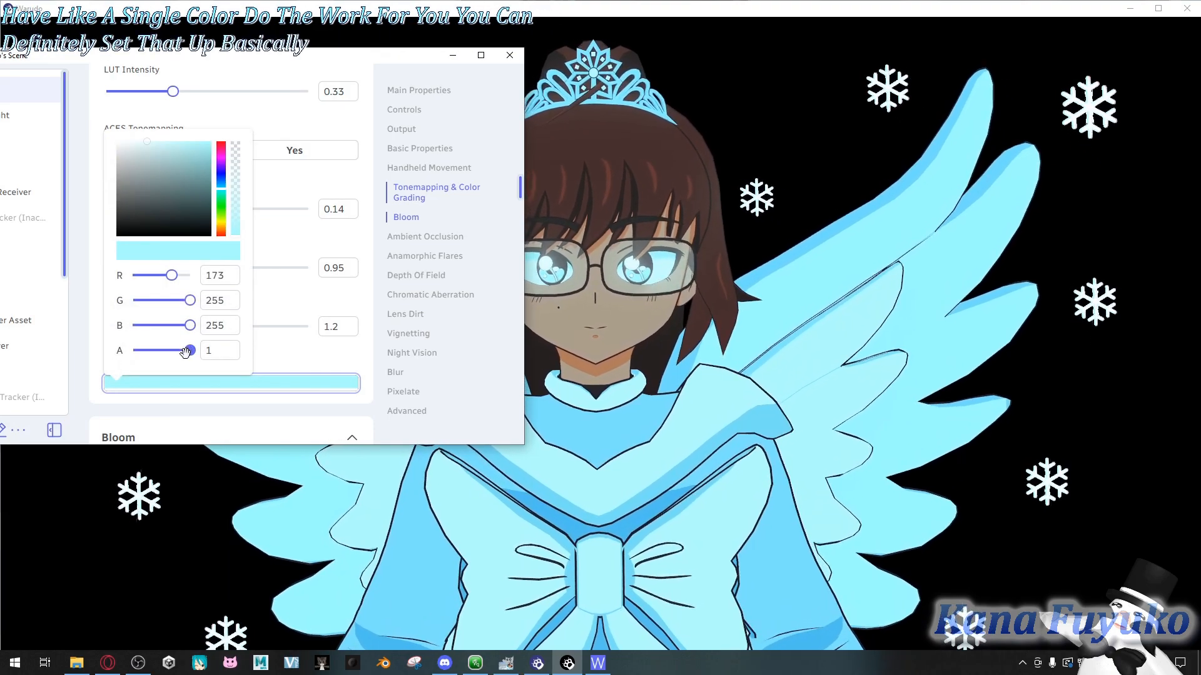
drag(169, 350, 151, 350)
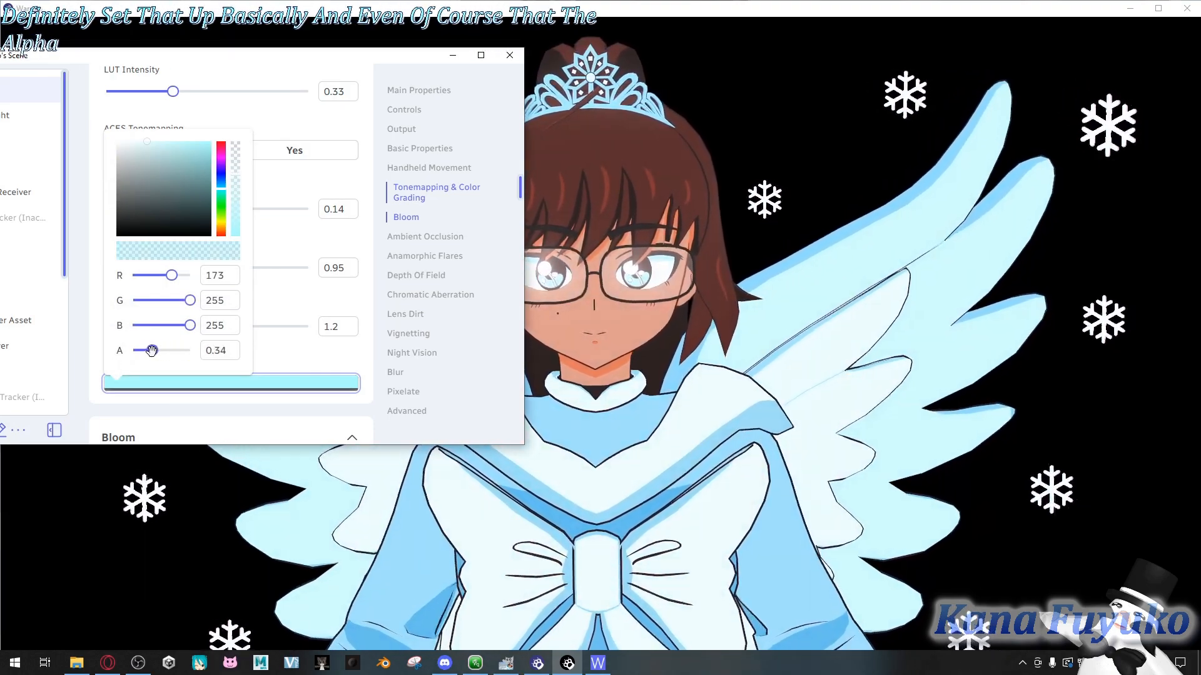
click(379, 120)
Step: Reset the LUT Intensity to 1 and clear the camera's LUT Texture
scroll(250, 182, up, 4)
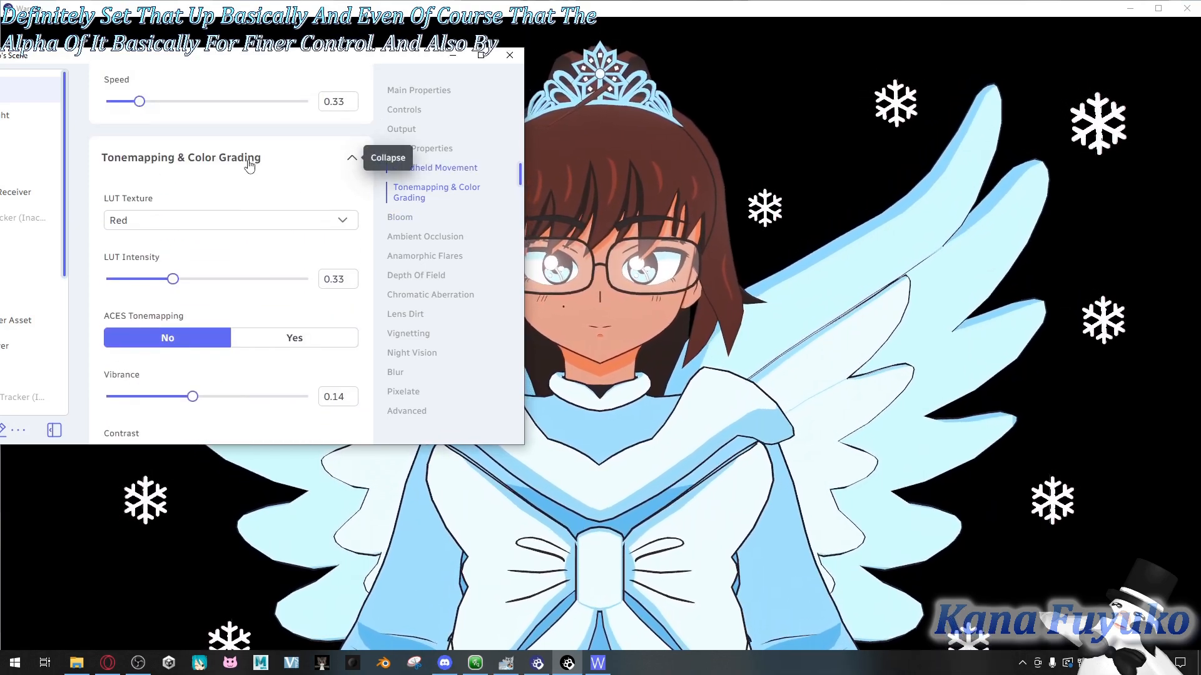
click(134, 164)
click(135, 166)
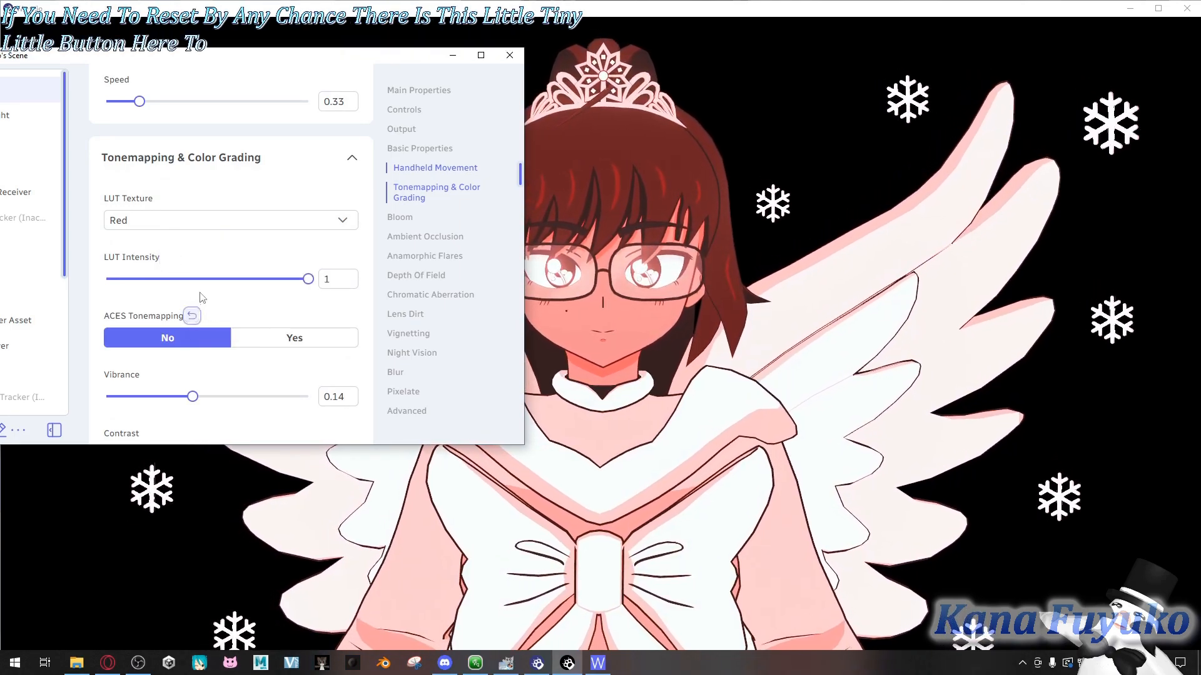
scroll(192, 263, up, 3)
scroll(190, 271, down, 8)
drag(355, 410, 342, 194)
click(187, 241)
scroll(188, 247, down, 2)
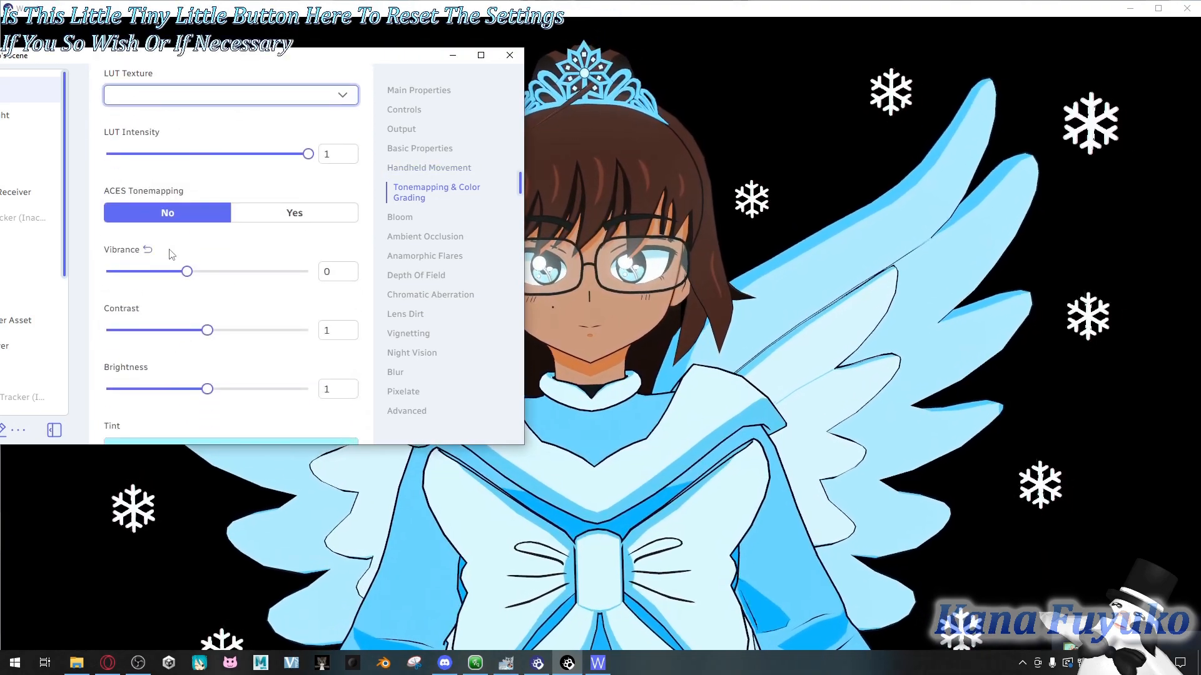
Step: Reset the remaining color grading values to Vibrance 1, Contrast 1.02, Brightness 1.05, ACES Tonemapping No and a black Tint
click(148, 250)
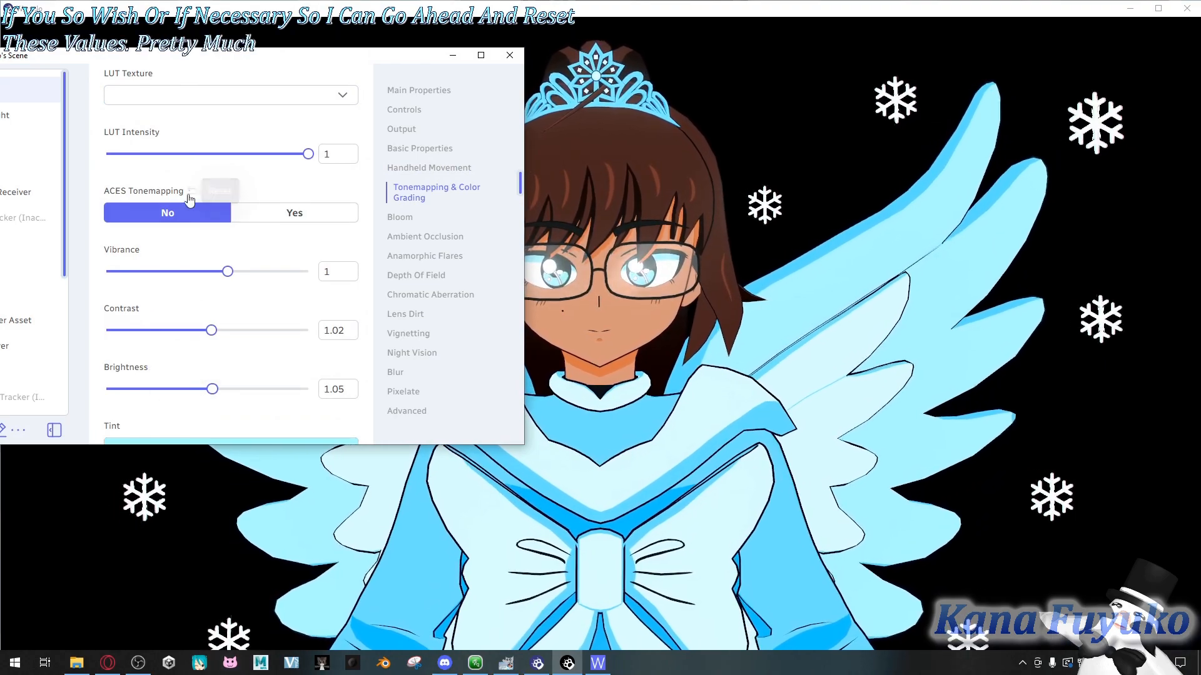
click(192, 194)
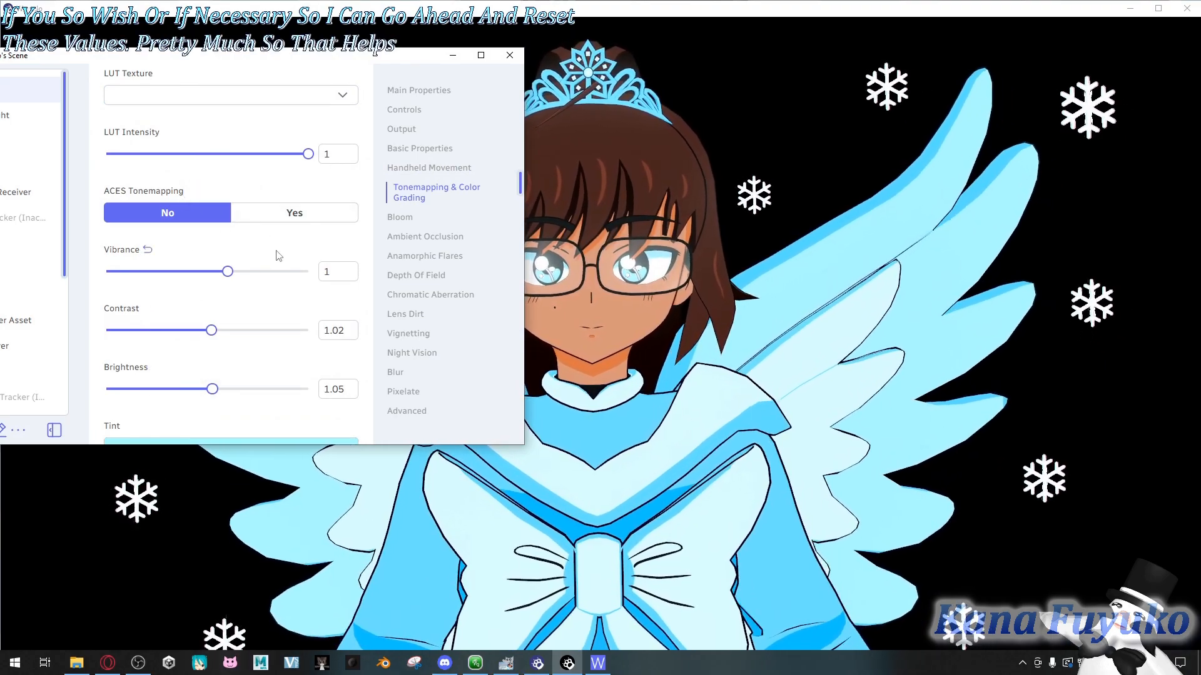
scroll(278, 255, down, 2)
scroll(269, 266, up, 2)
scroll(140, 313, down, 2)
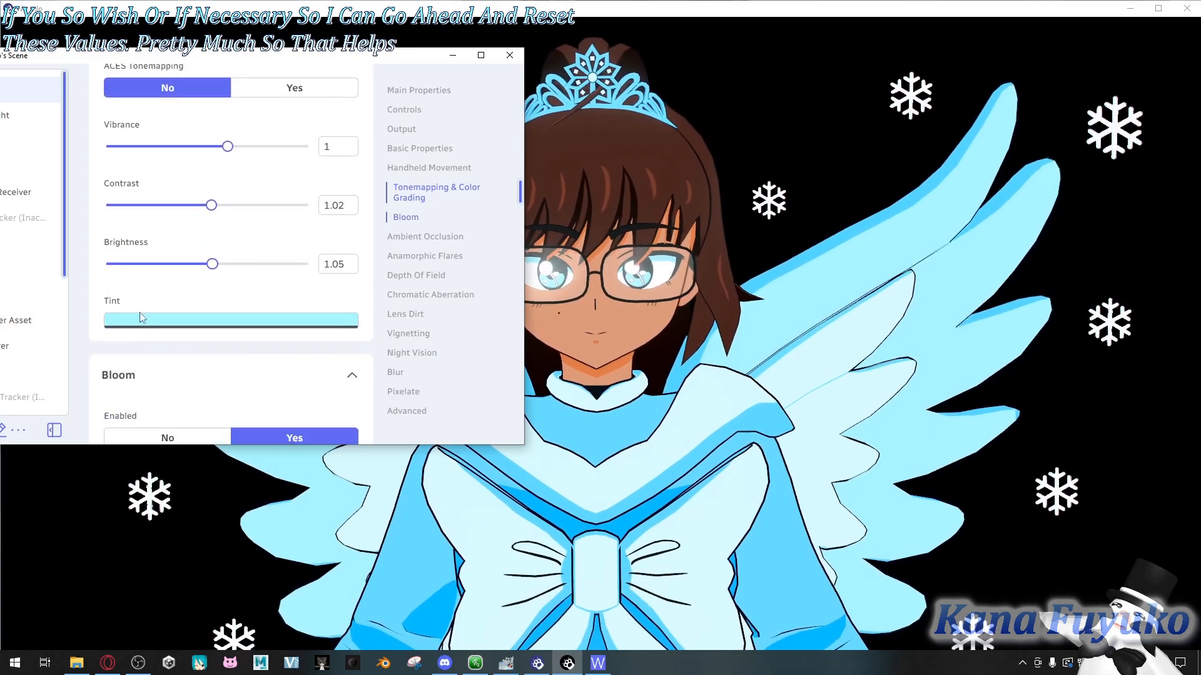
click(129, 304)
scroll(147, 188, up, 3)
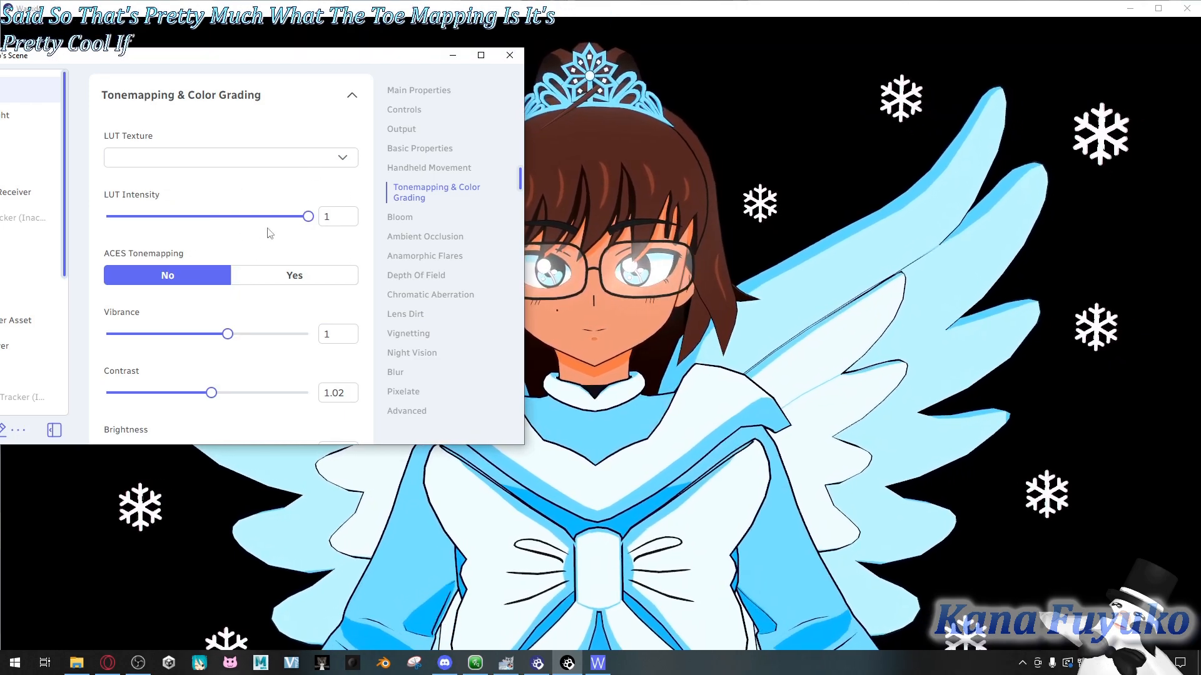
Step: Try the camera's Bloom with Intensity 0.6 and Threshold 0.95, then raise the Threshold to 1.97
scroll(256, 250, down, 3)
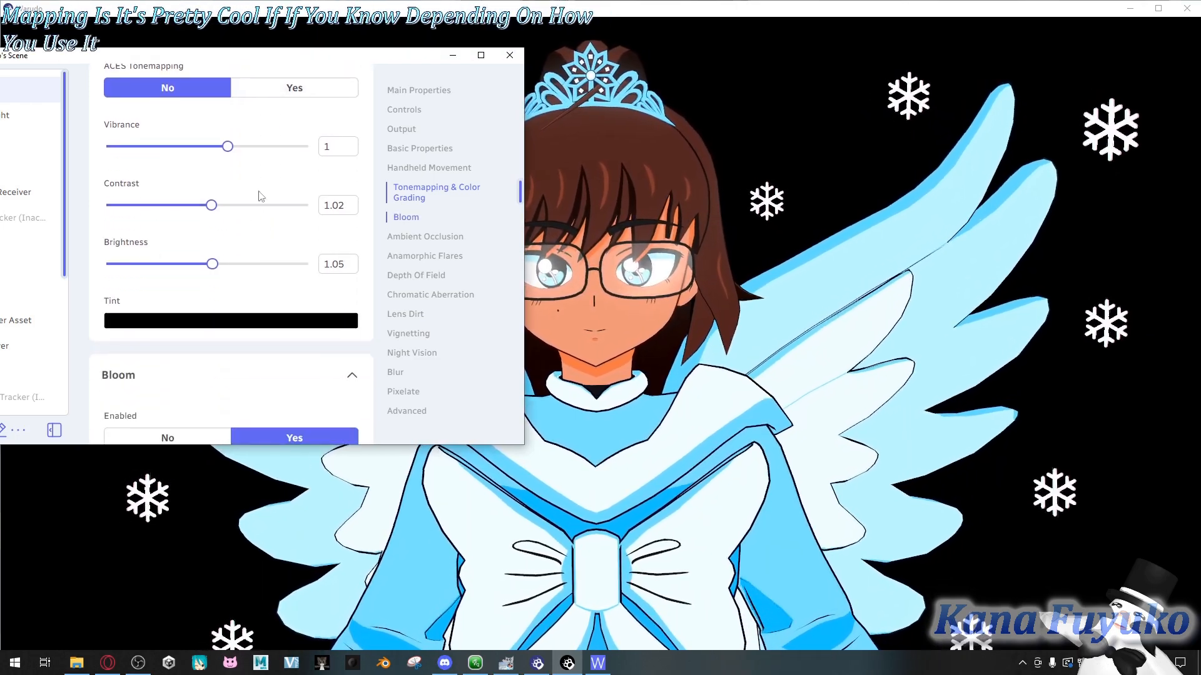
scroll(225, 236, down, 4)
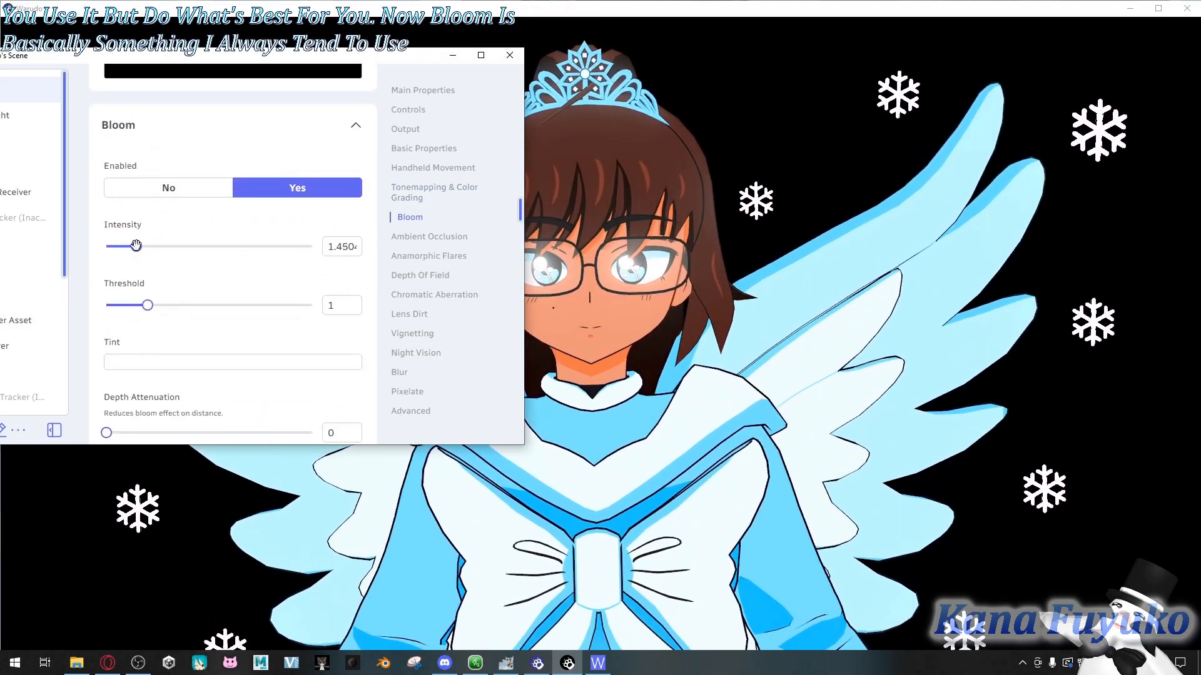
drag(160, 246, 97, 295)
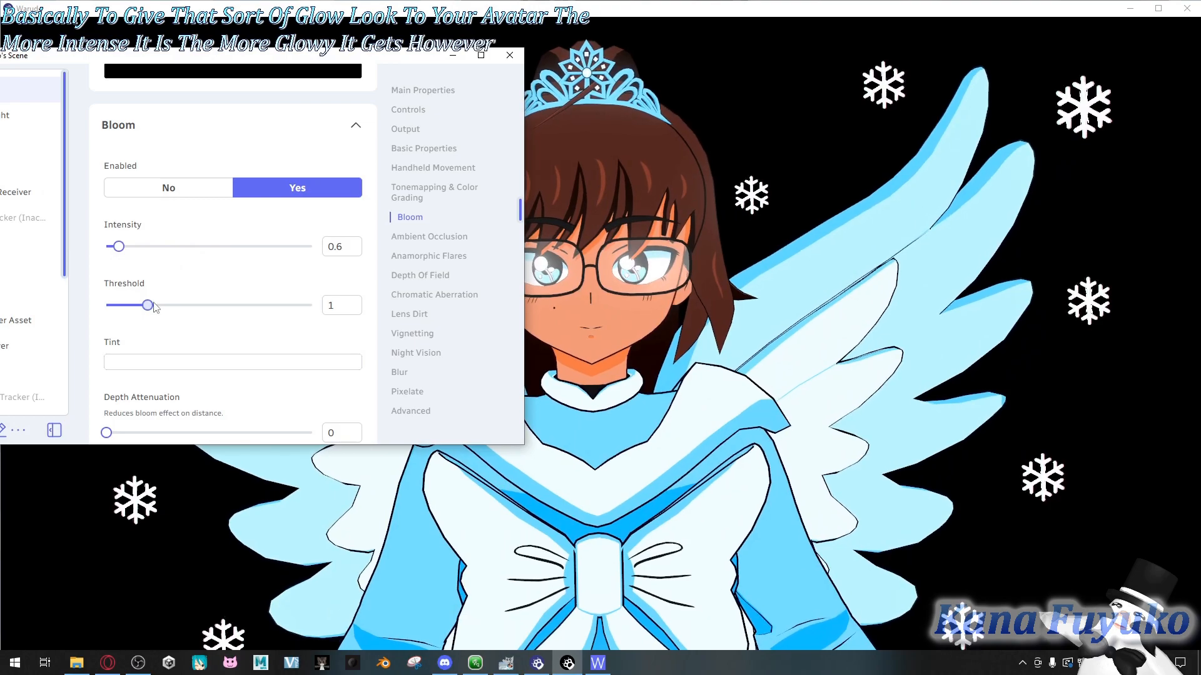
drag(151, 304, 133, 303)
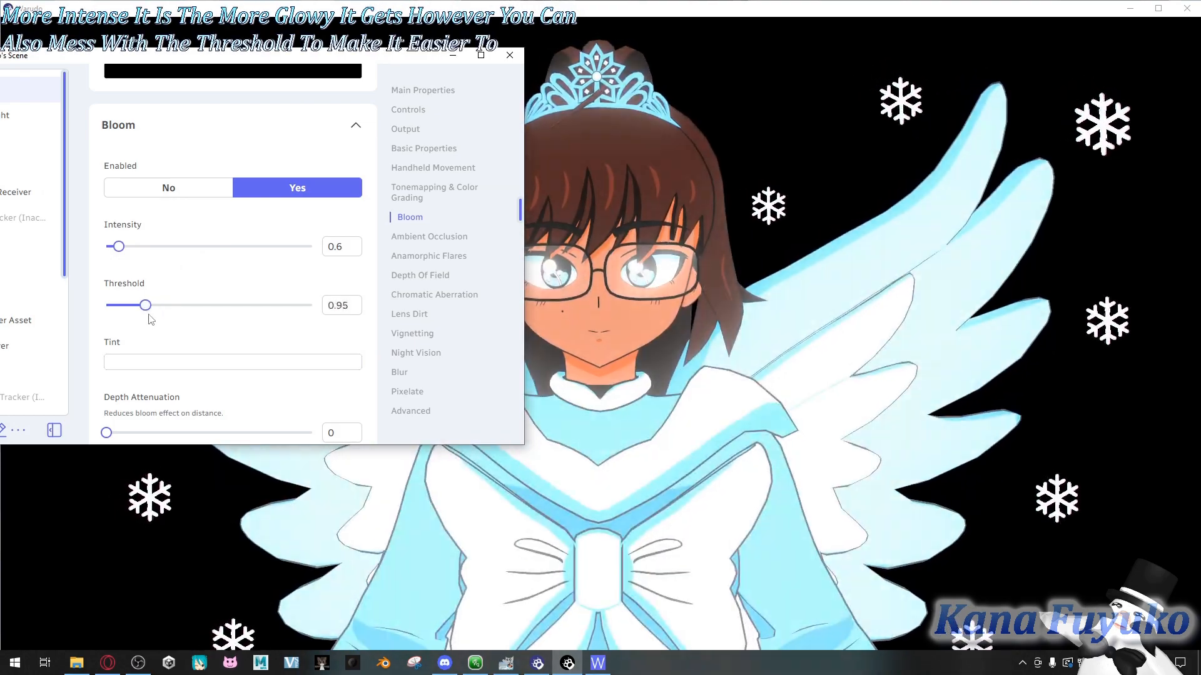
drag(151, 307, 159, 306)
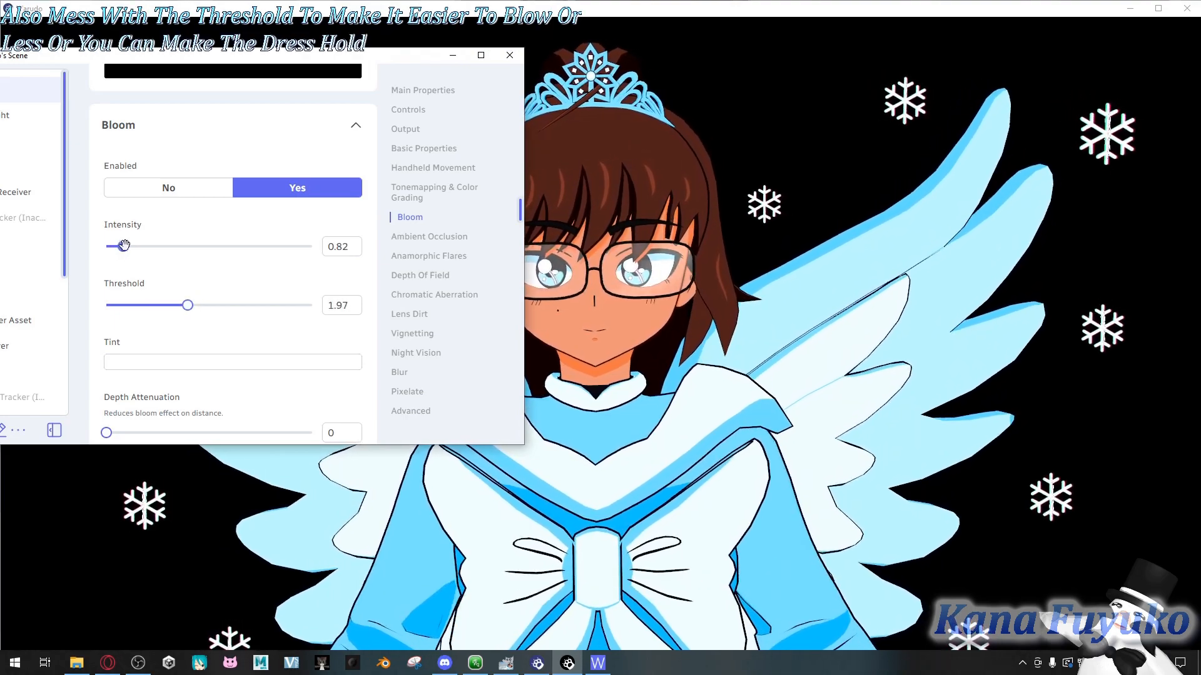
Step: Try a very strong Bloom Intensity of about 9.18 together with a Threshold of 1.21
drag(178, 249, 295, 266)
drag(187, 305, 156, 305)
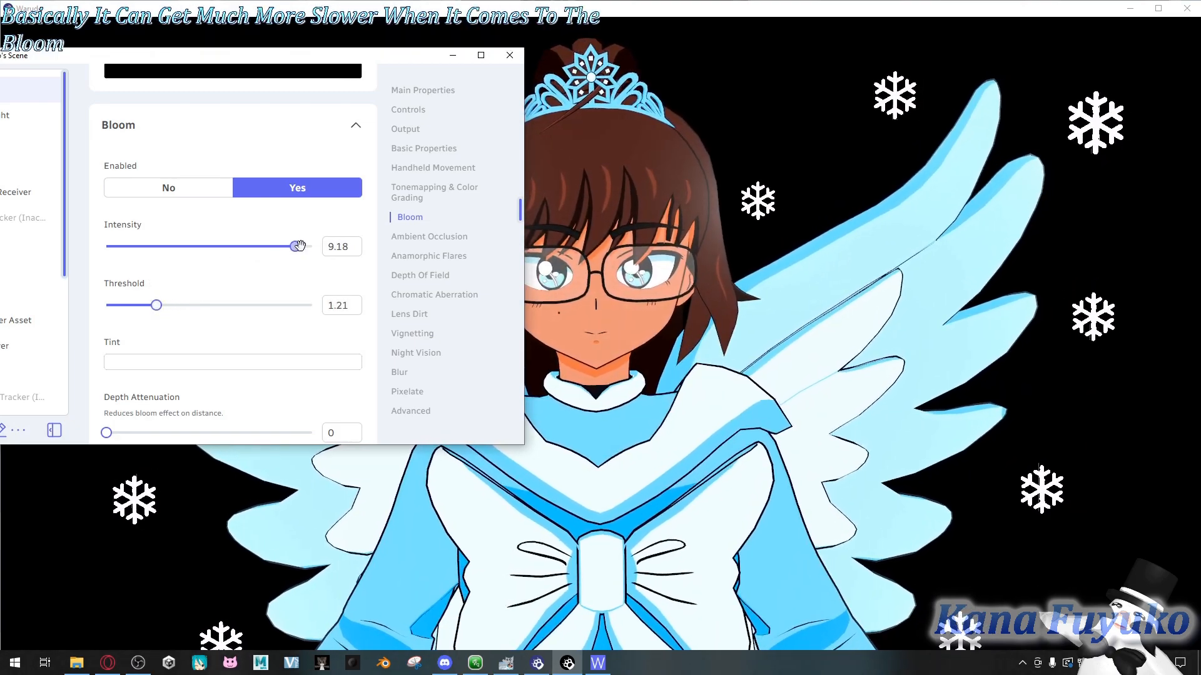
drag(260, 249, 341, 245)
Step: Reduce the Bloom Intensity to 1.91 and test nearby Threshold values, ending at 1.16
drag(219, 246, 145, 246)
drag(156, 305, 150, 305)
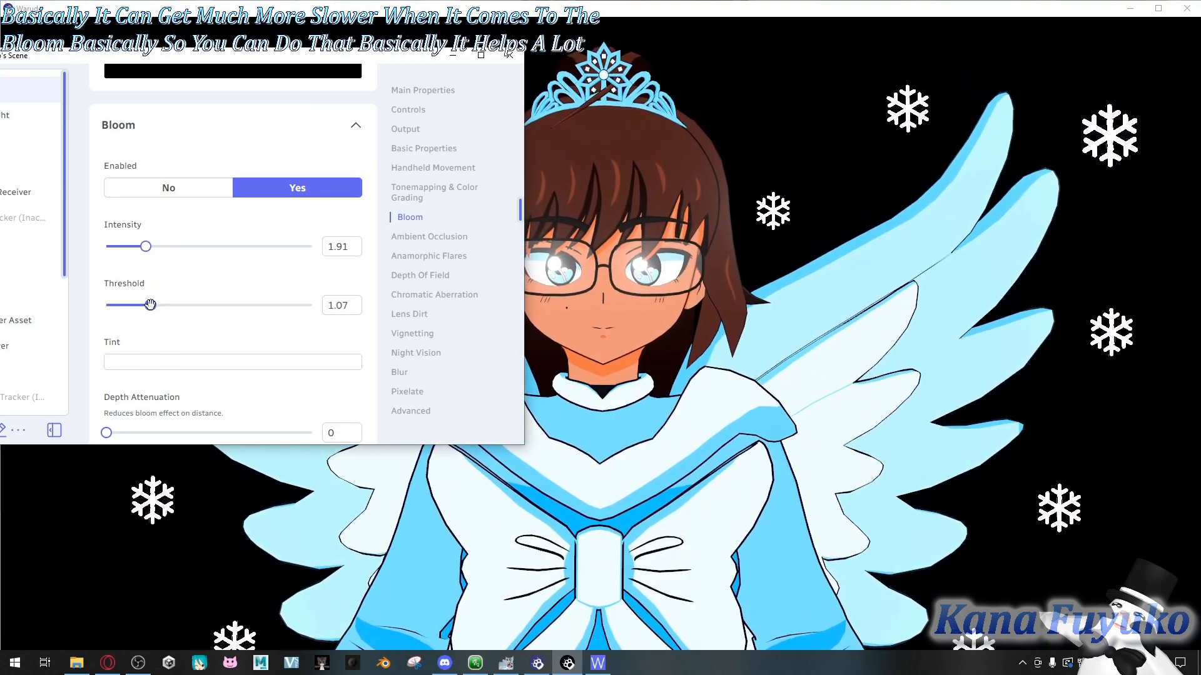
drag(153, 305, 146, 305)
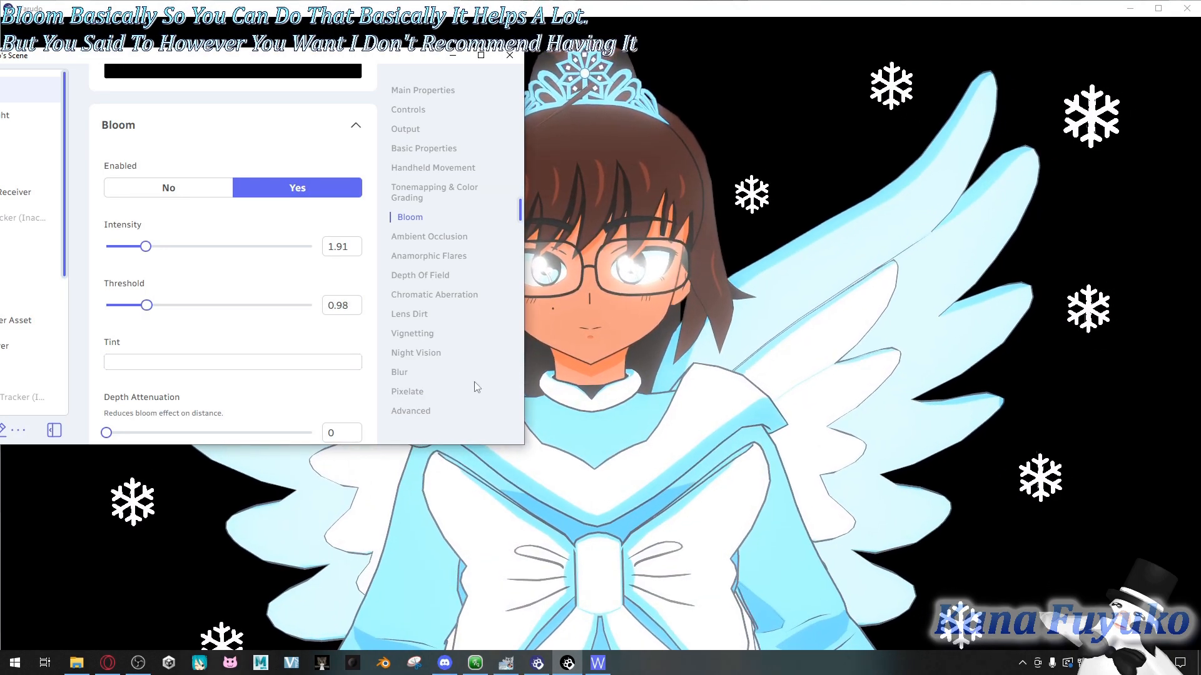
drag(147, 305, 154, 306)
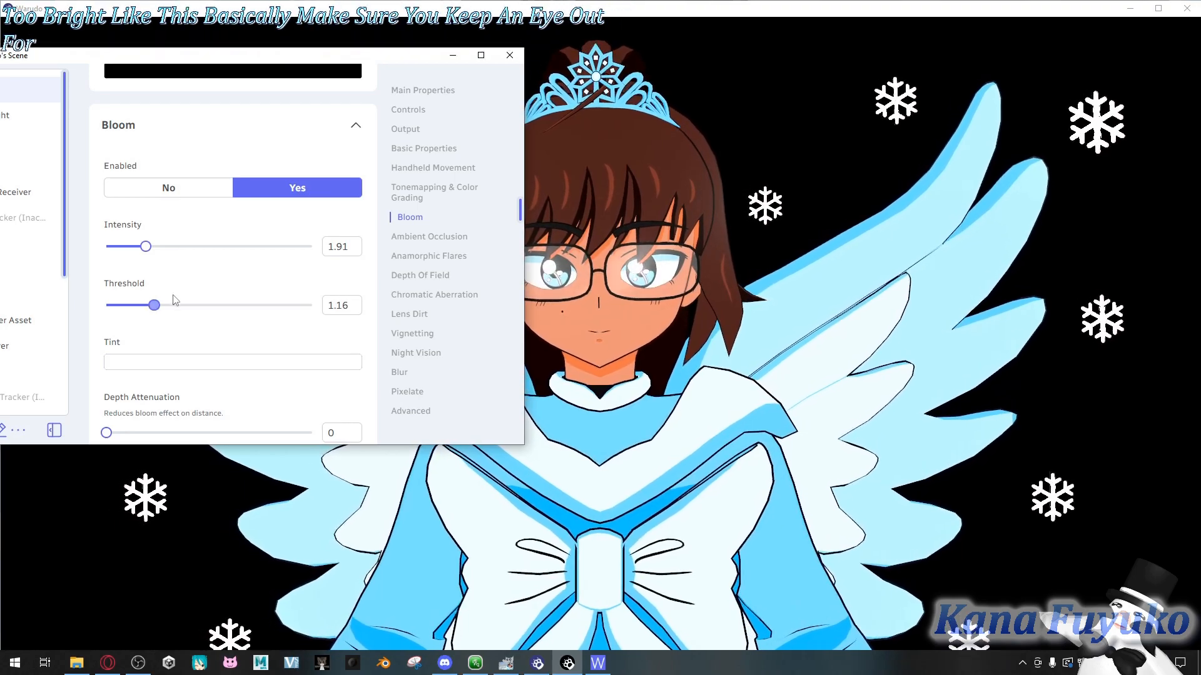
Step: Give the Bloom a light blue Tint (R 118, G 239, B 255) and lower its Threshold to 1.1
scroll(168, 306, down, 2)
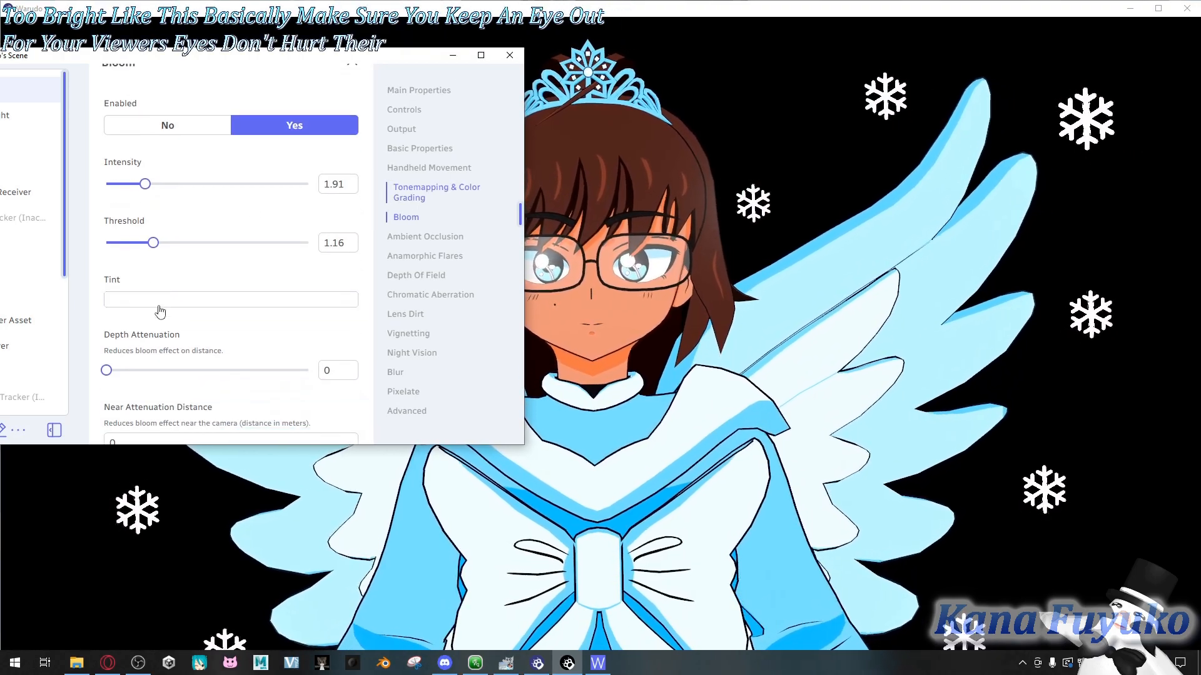
click(162, 300)
click(222, 122)
drag(189, 98, 167, 75)
click(274, 164)
drag(153, 243, 153, 269)
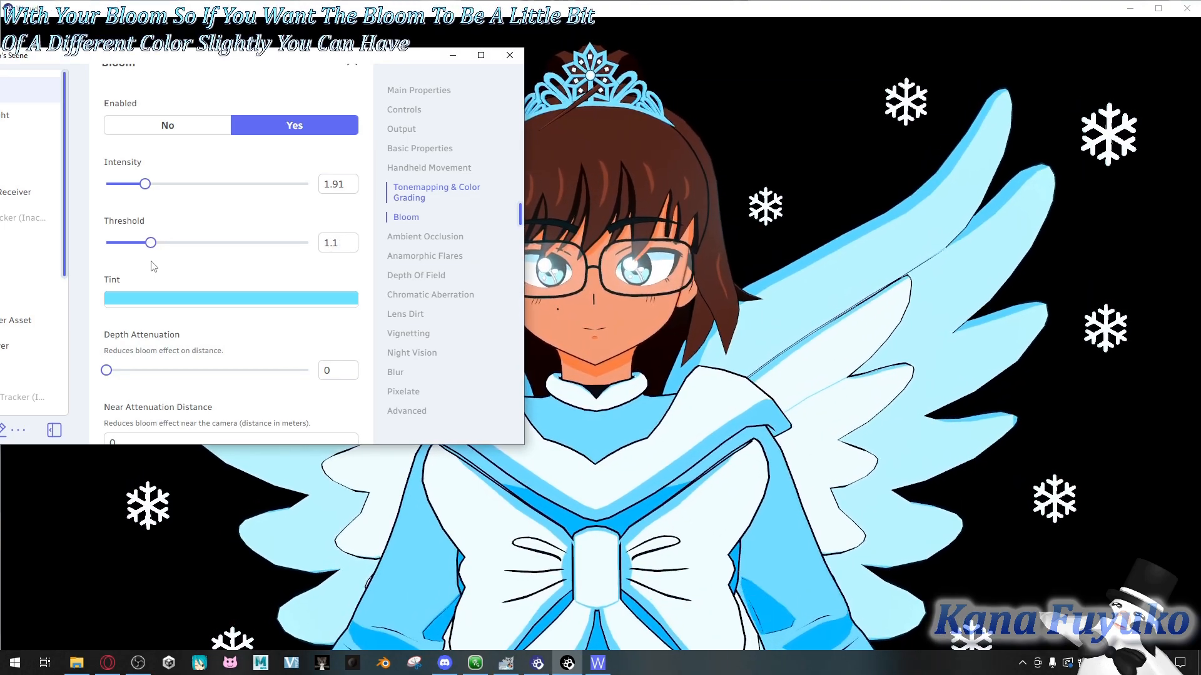
Step: Set the Bloom Tint back to white (R 255, G 255, B 255)
click(181, 298)
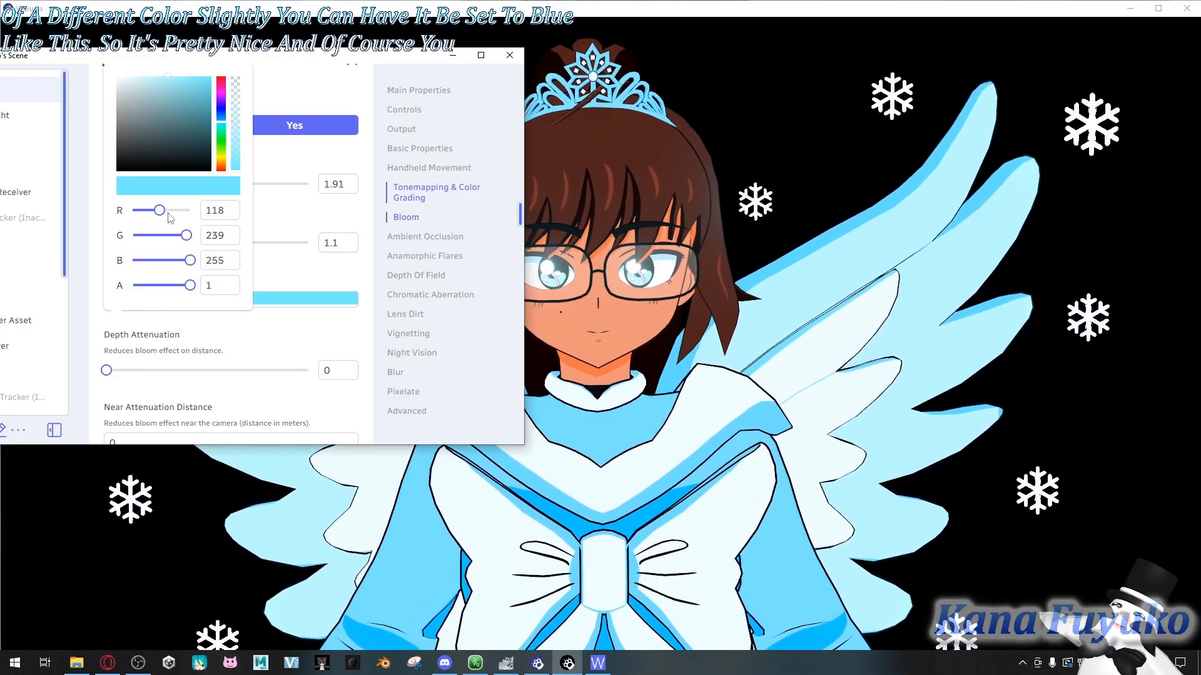
drag(161, 210, 206, 239)
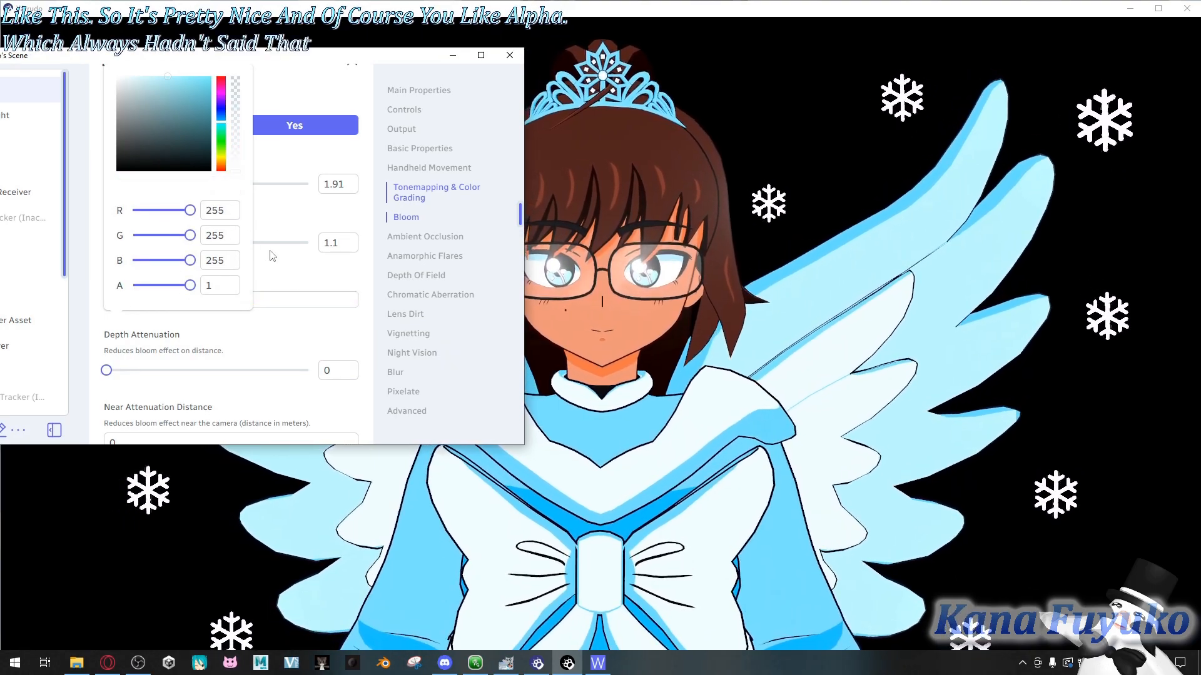
click(371, 302)
Step: Try out the Bloom Depth Attenuation setting and return it to 0
scroll(250, 327, down, 2)
scroll(238, 326, down, 1)
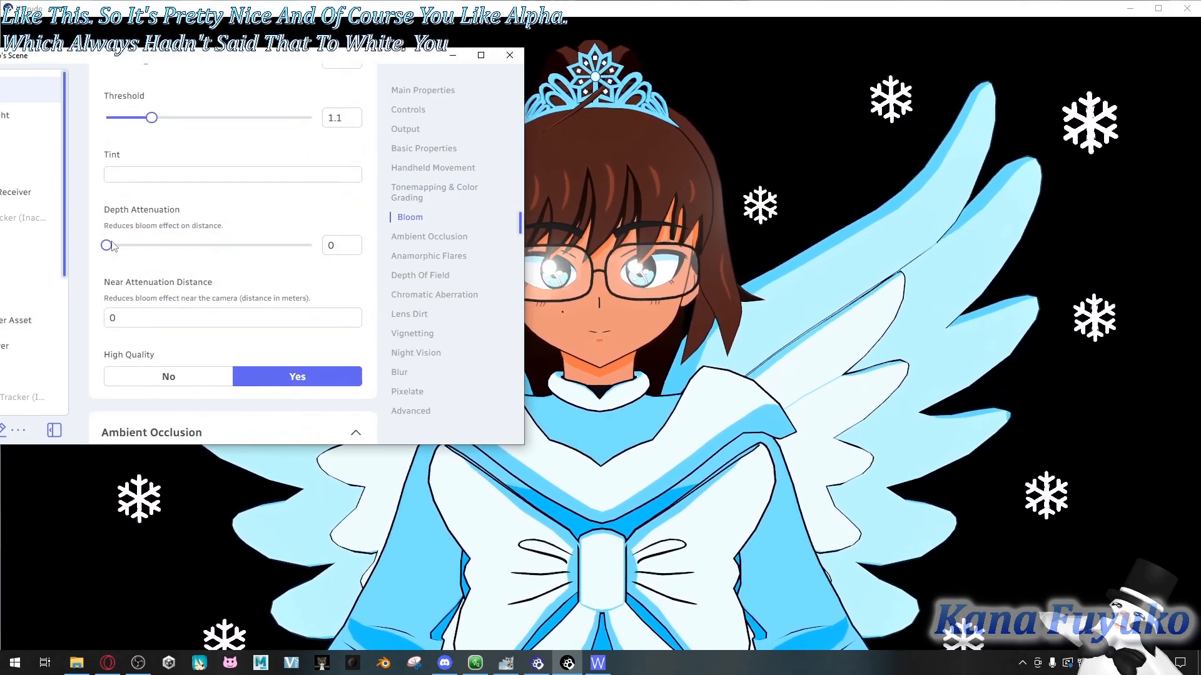
mouse_move(106, 243)
mouse_down()
mouse_move(192, 244)
mouse_move(105, 245)
mouse_up()
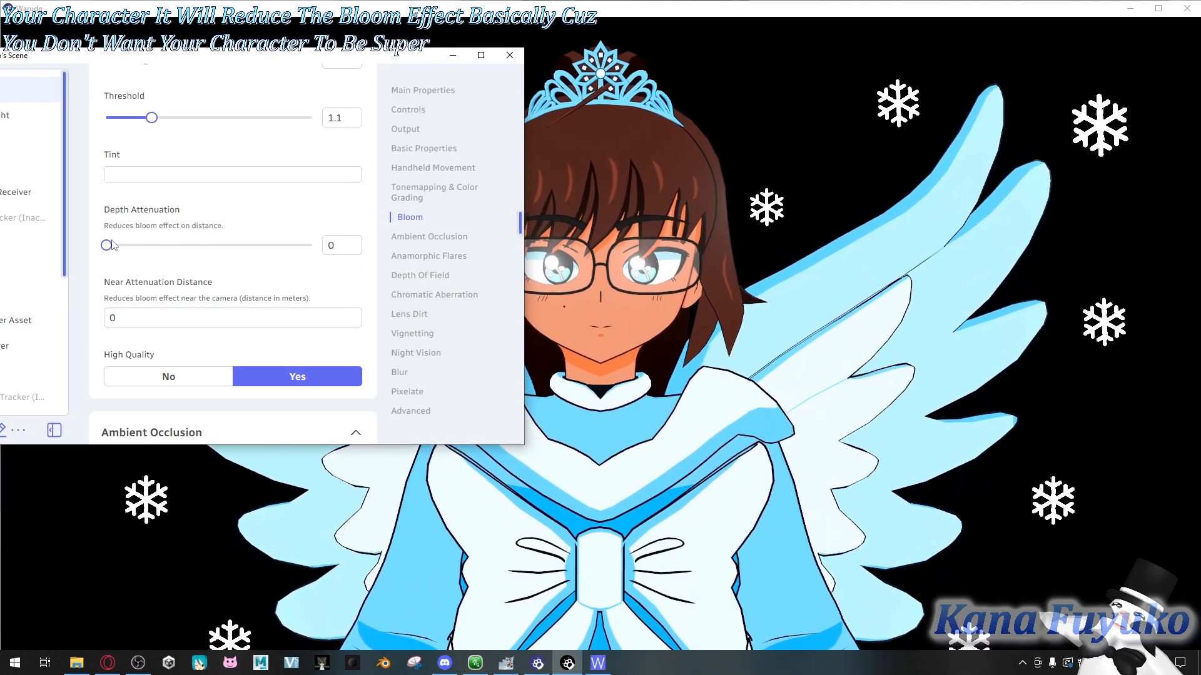
mouse_move(106, 245)
mouse_down()
mouse_move(286, 244)
mouse_move(104, 247)
mouse_up()
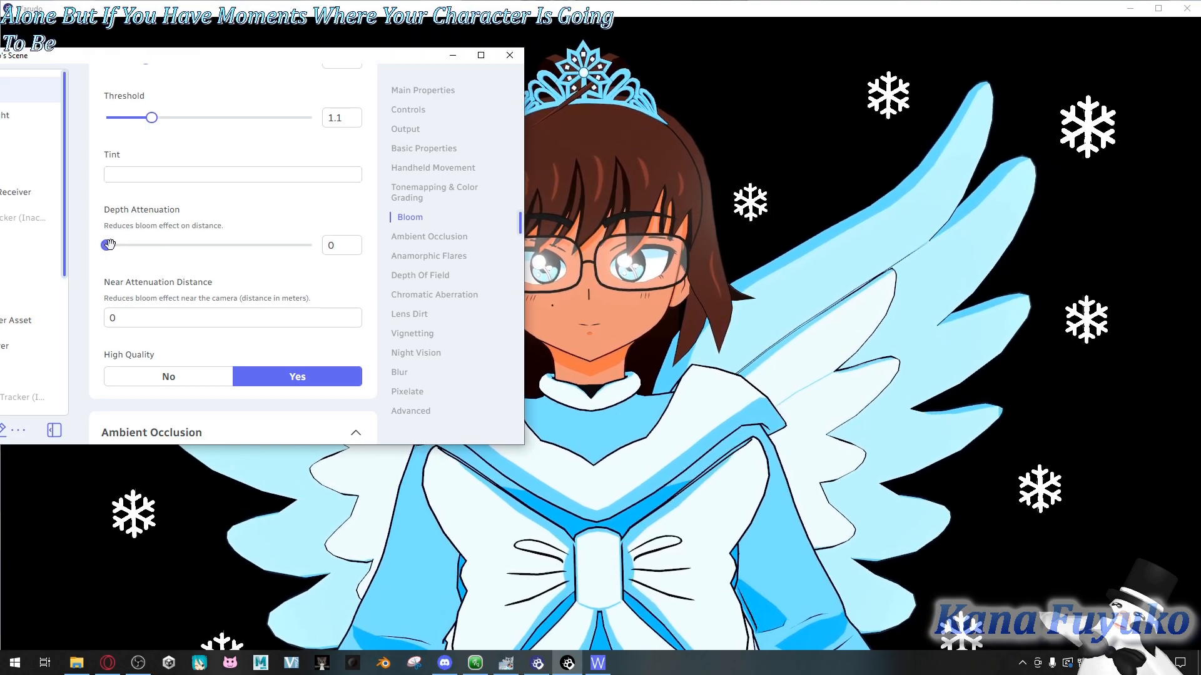
Step: Try the Bloom effect with High Quality off and switch High Quality back on, leaving Near Attenuation Distance at 0
scroll(100, 275, down, 1)
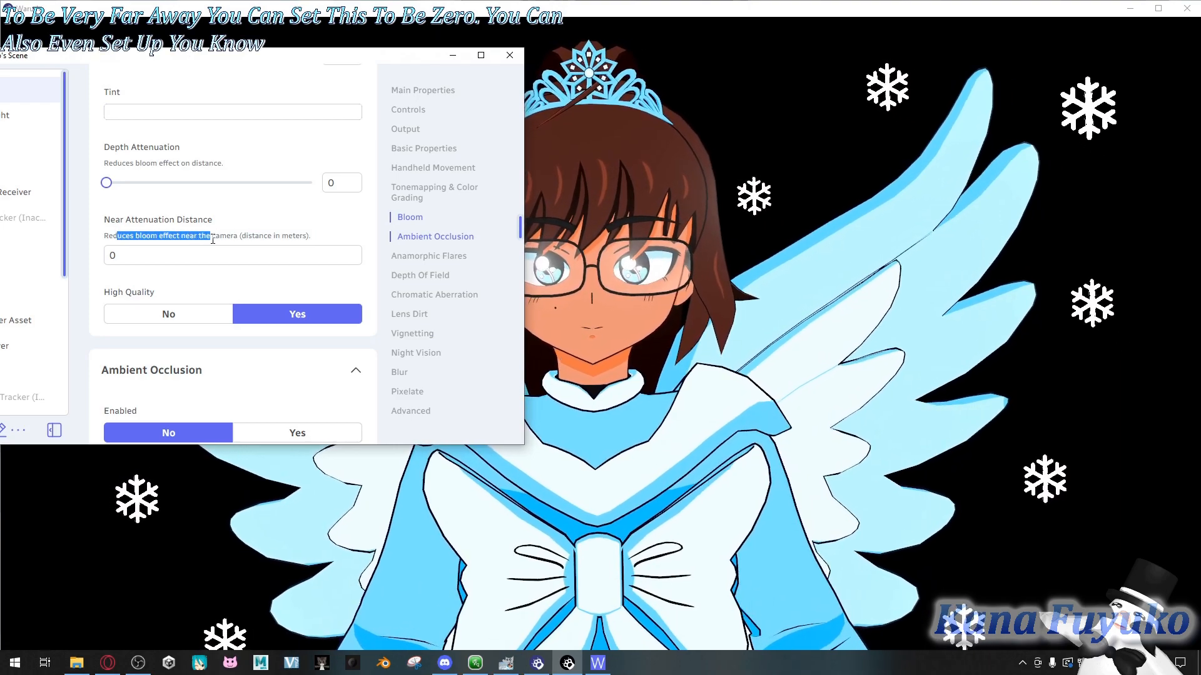
double_click(110, 255)
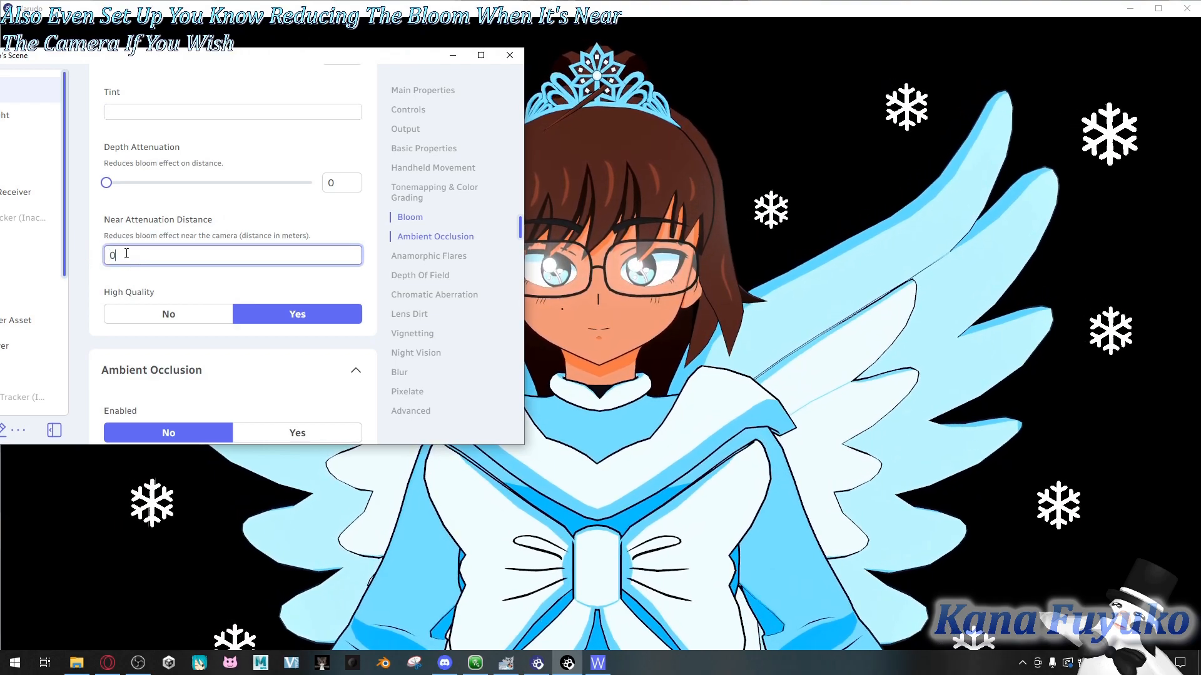
click(98, 267)
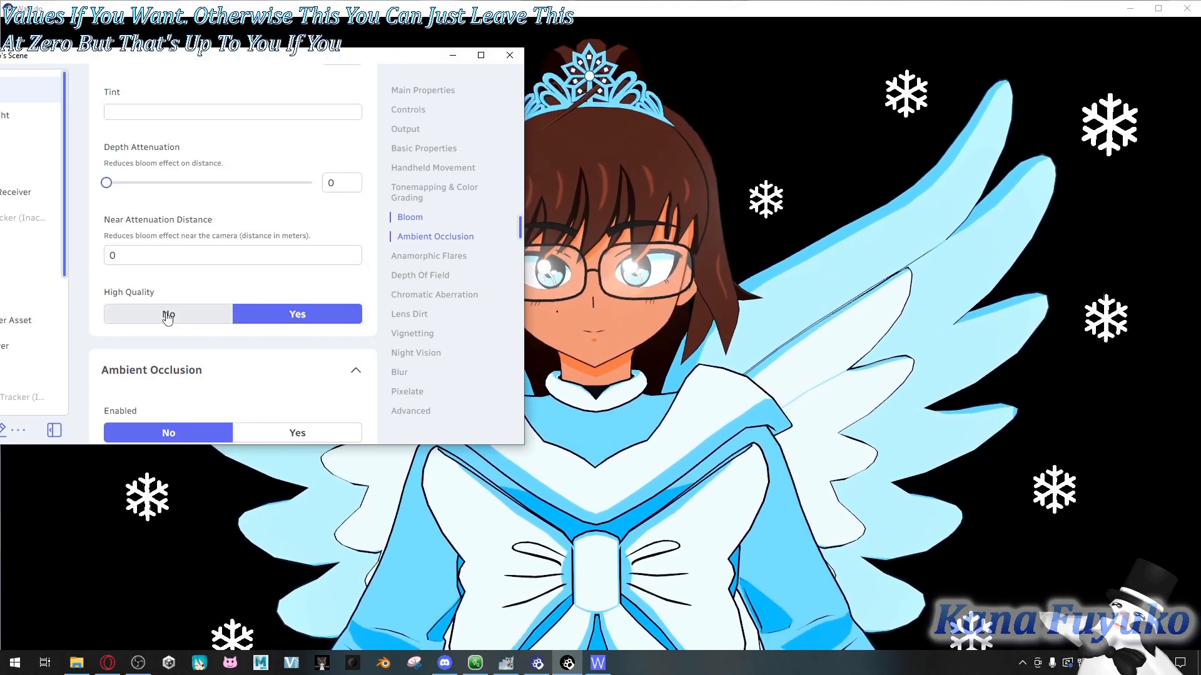
scroll(129, 294, down, 2)
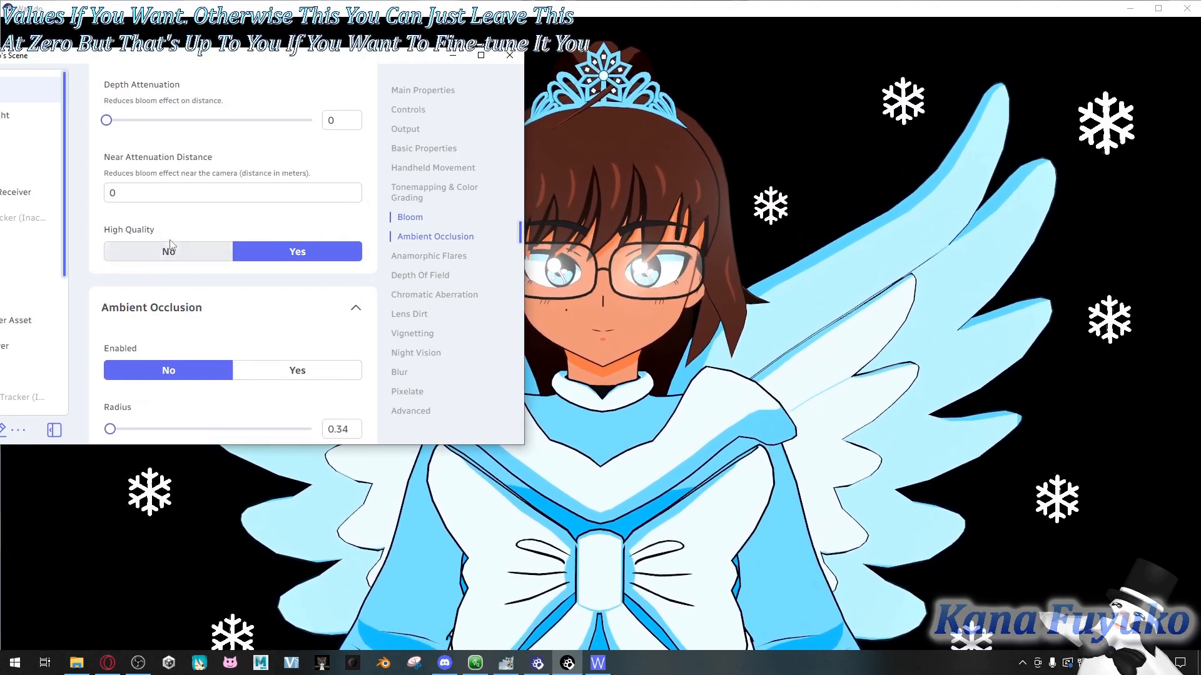
click(170, 254)
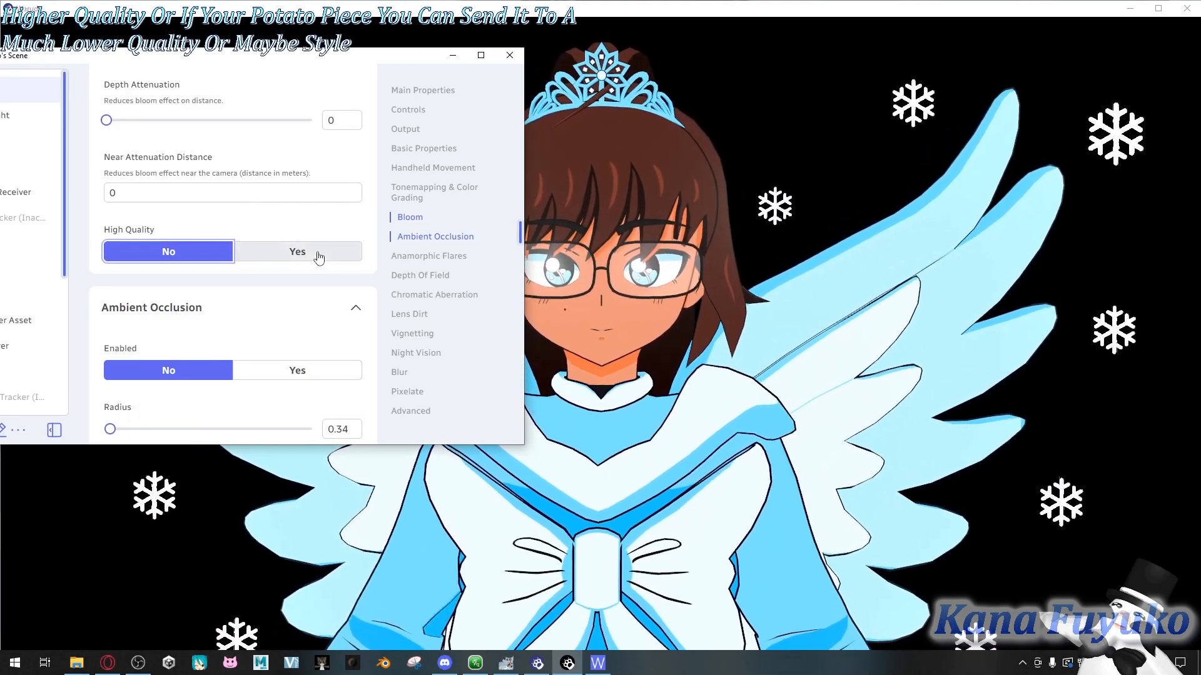
click(319, 254)
Step: Enable Ambient Occlusion and set its Radius to 0.25, Max Radius Pixels to 254 and Intensity to 0.95
scroll(293, 244, down, 3)
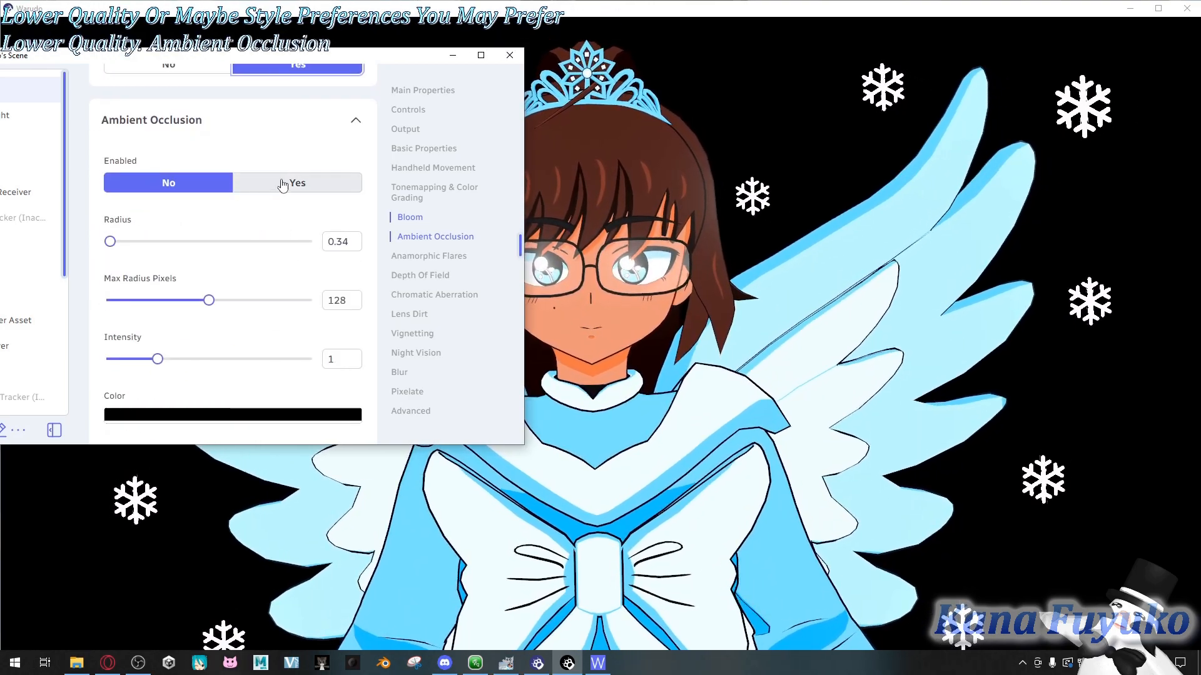
click(284, 184)
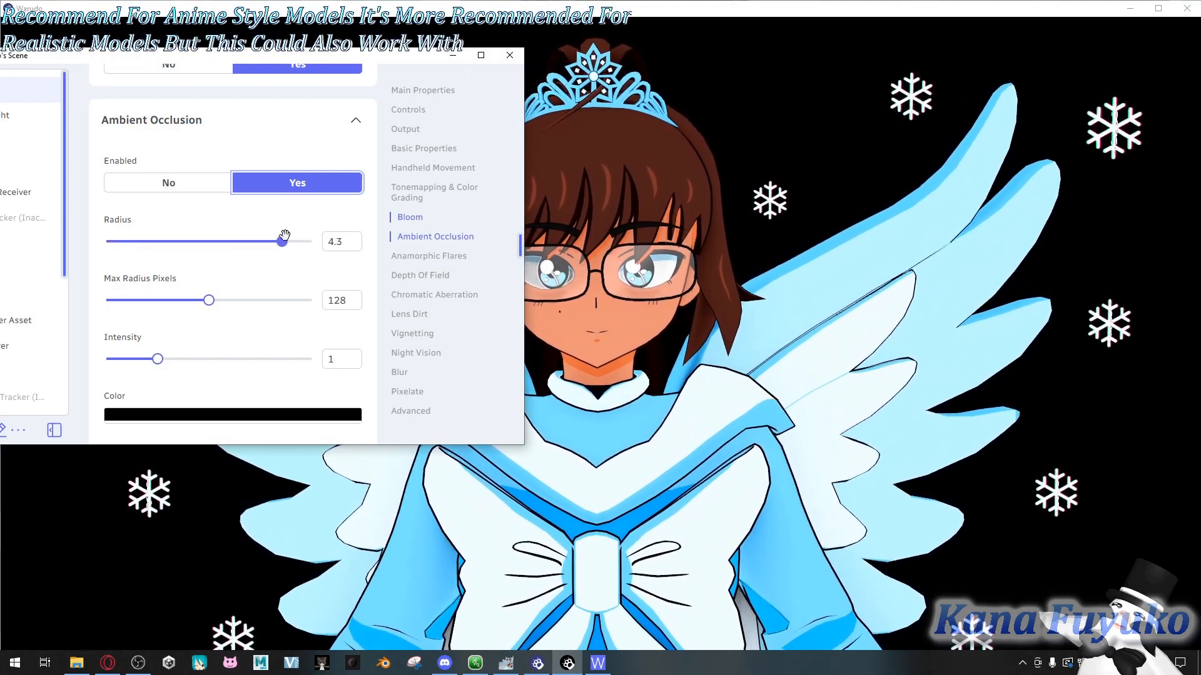
drag(280, 235, 194, 238)
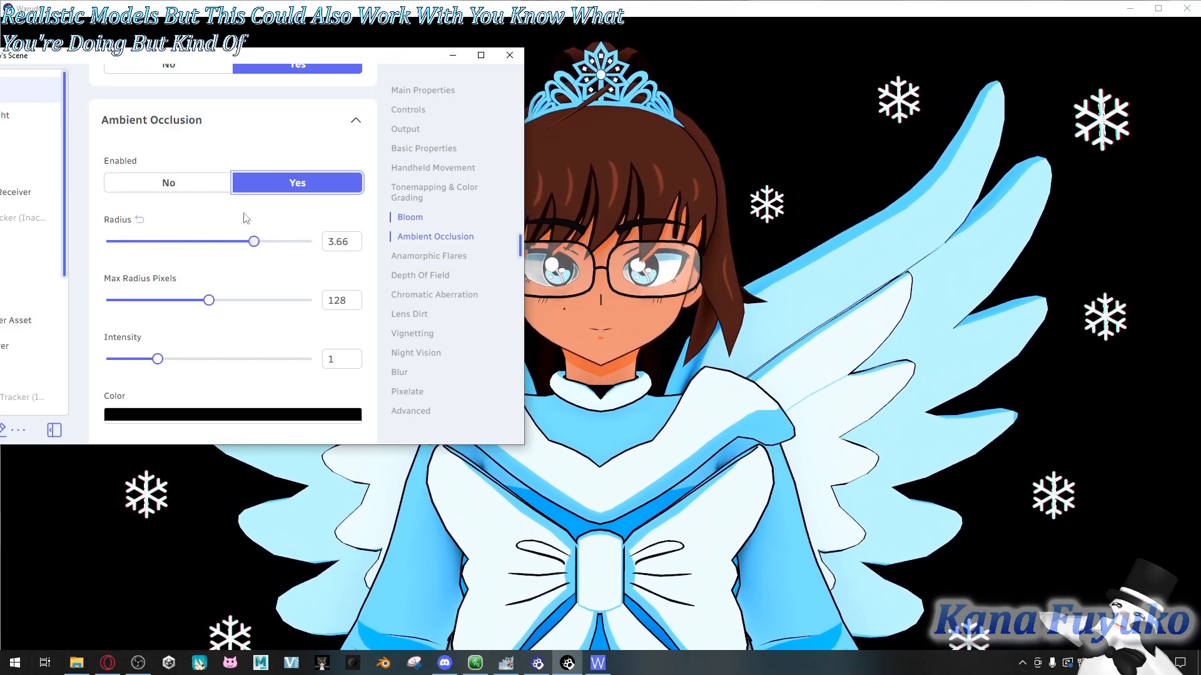
scroll(137, 263, down, 1)
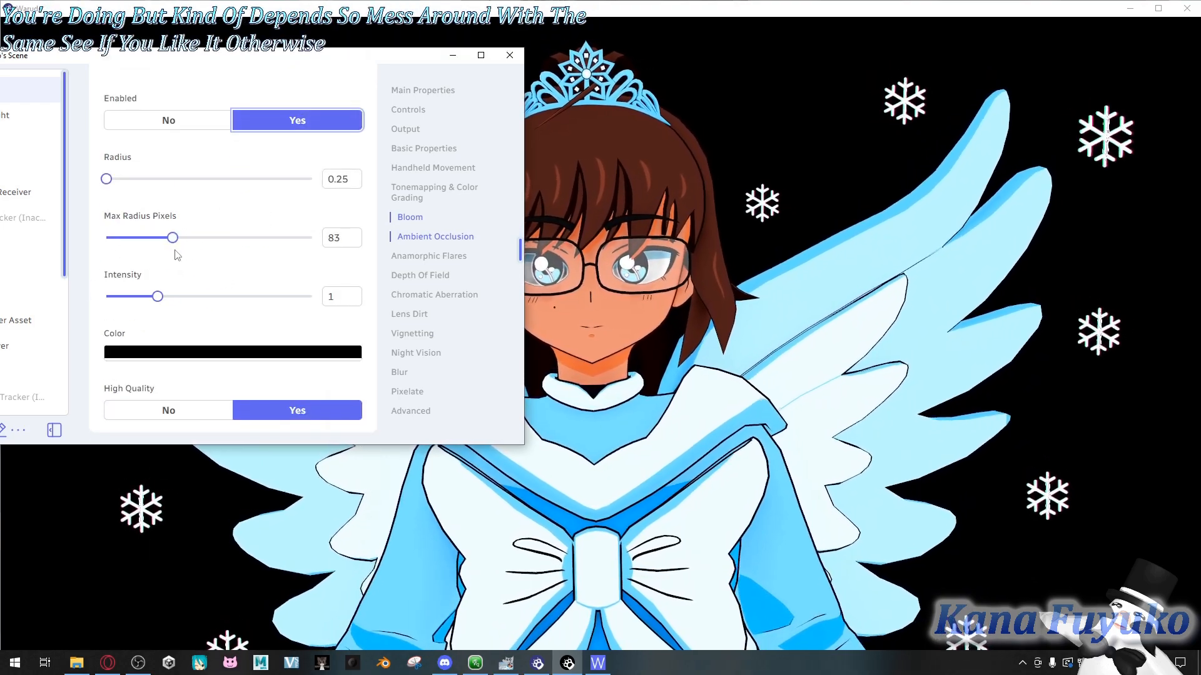
drag(278, 262, 244, 268)
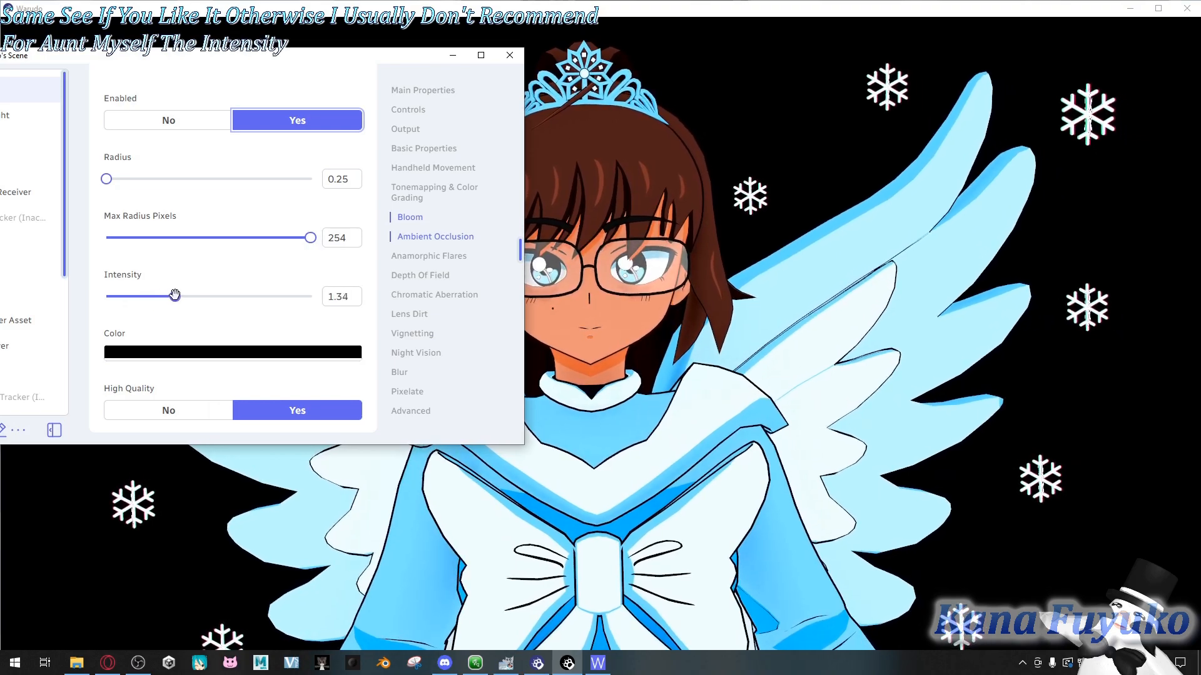
Step: Change the Ambient Occlusion Color from black to a golden yellow
click(157, 354)
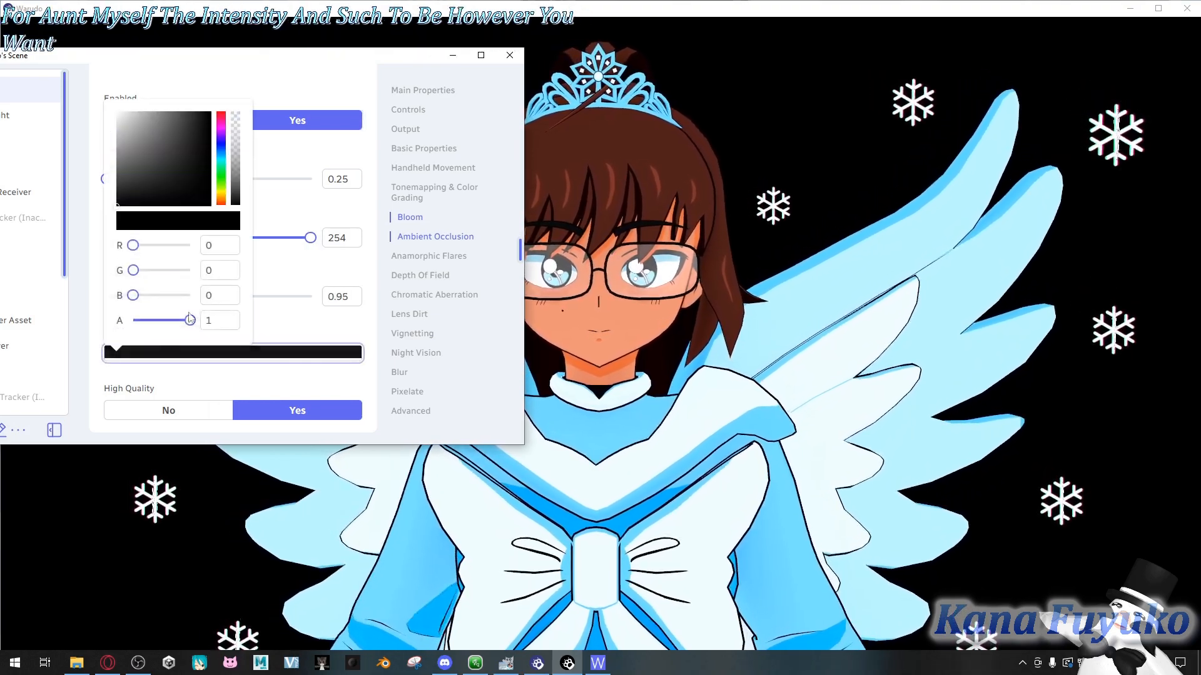
click(220, 189)
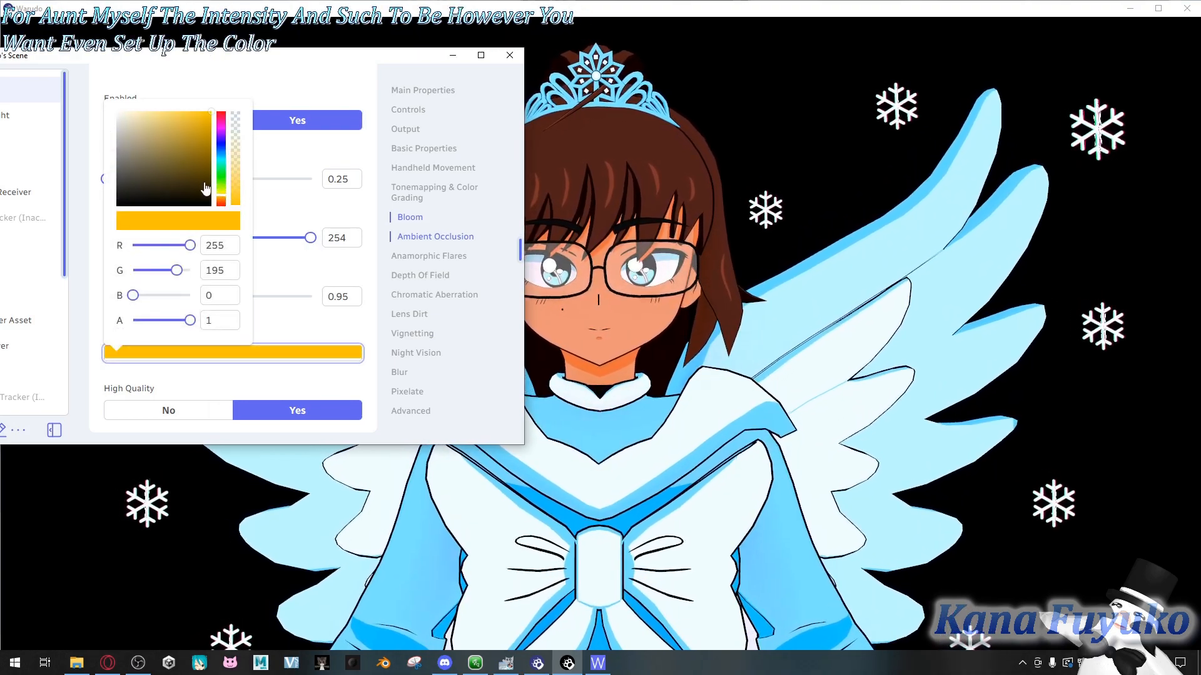
drag(219, 140, 193, 96)
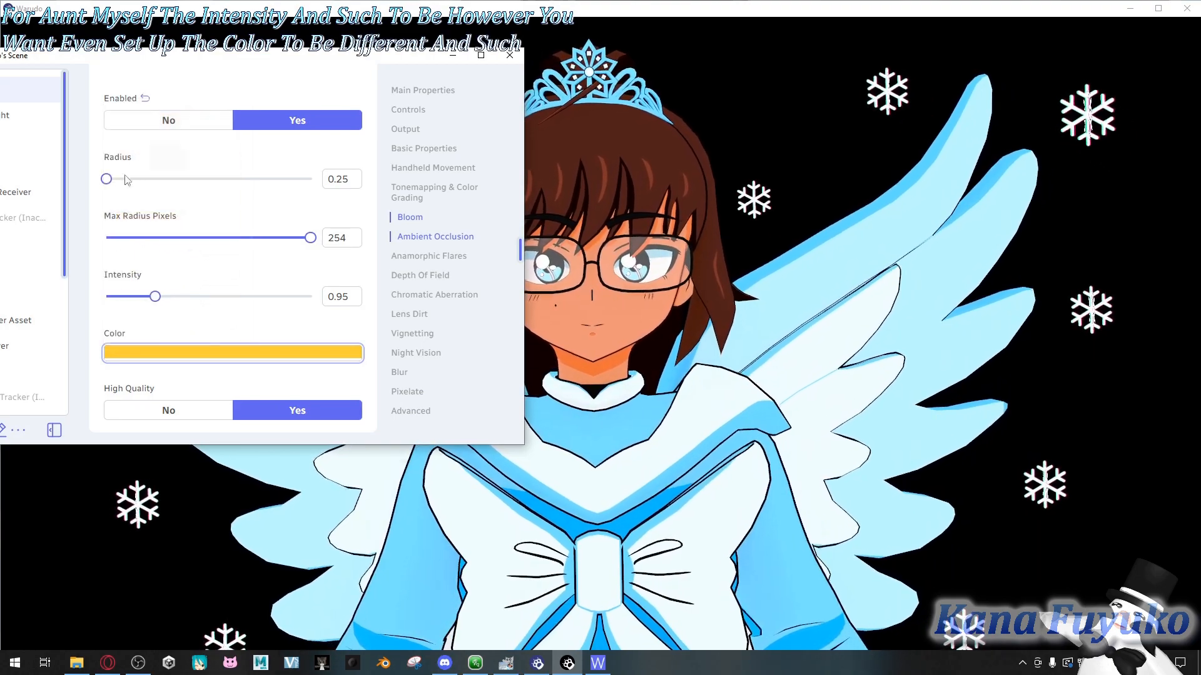
Step: Test the Ambient Occlusion High Quality option off and on again, and disable Ambient Occlusion
scroll(125, 328, down, 2)
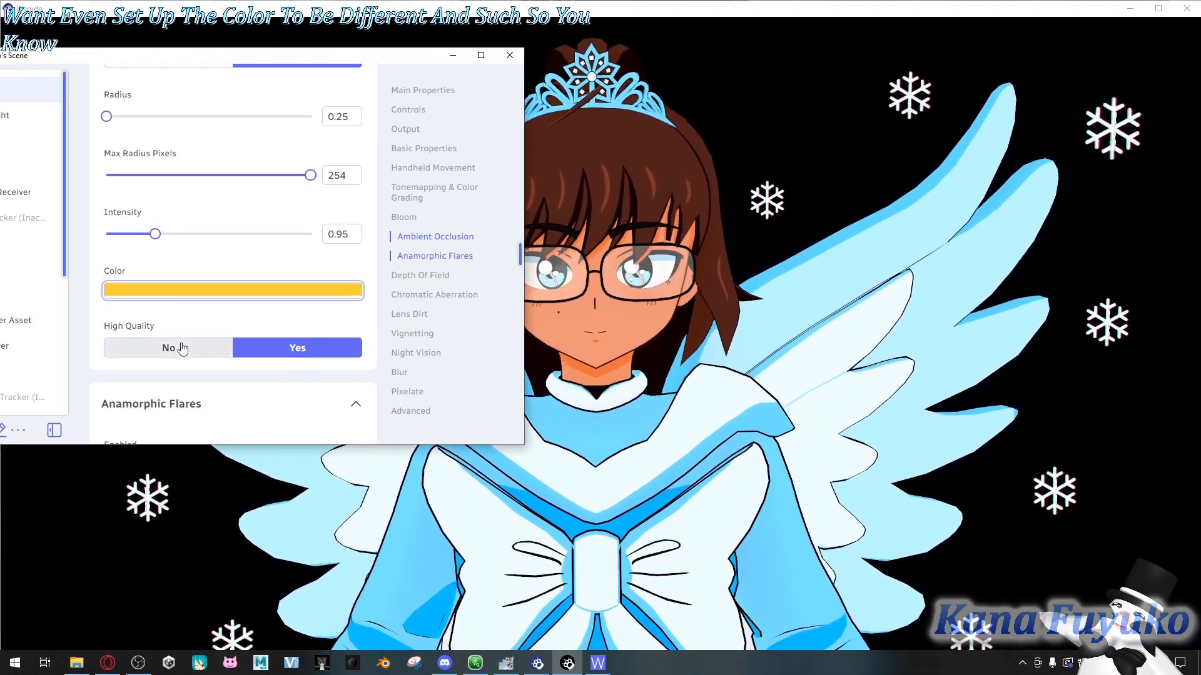
click(182, 348)
click(316, 347)
scroll(169, 250, up, 3)
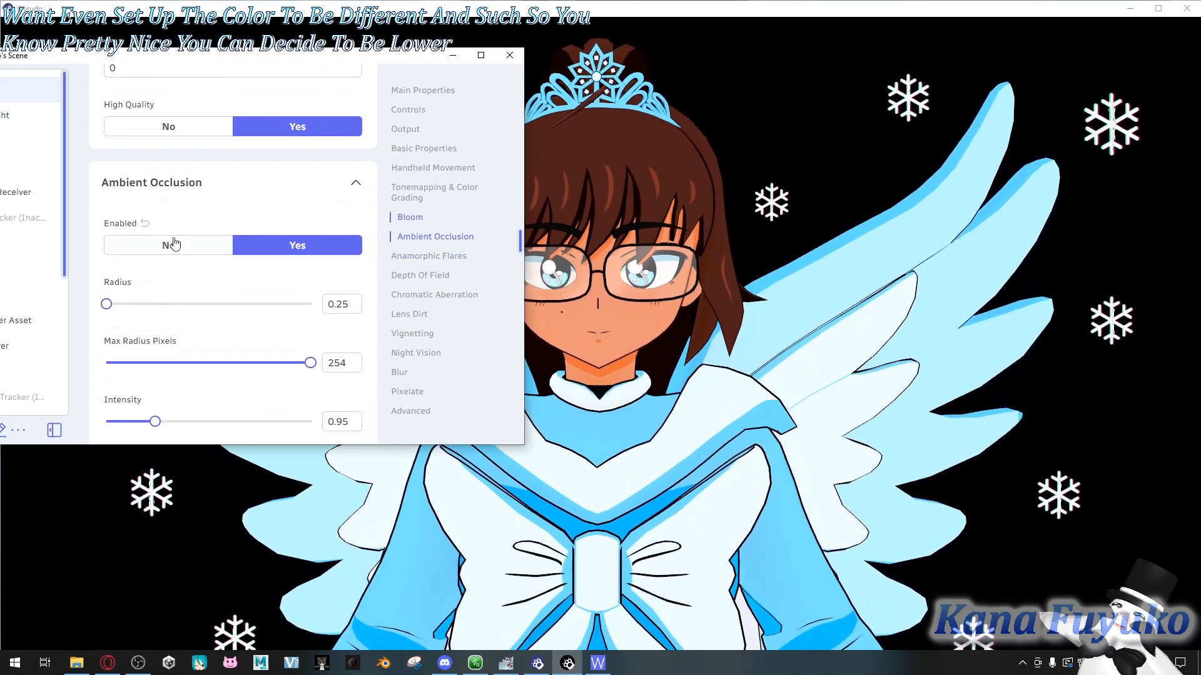
click(157, 249)
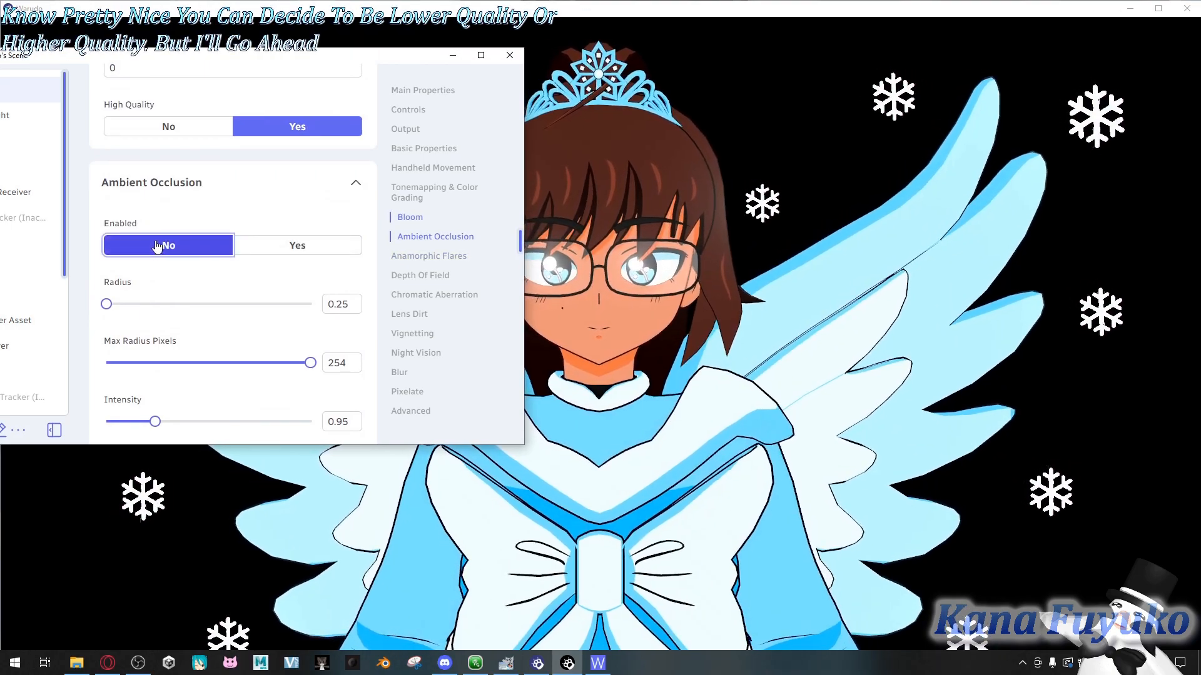
Step: Enable Anamorphic Flares and set their Intensity to 0.15 and Threshold to 0.88
scroll(163, 244, down, 3)
scroll(168, 250, down, 5)
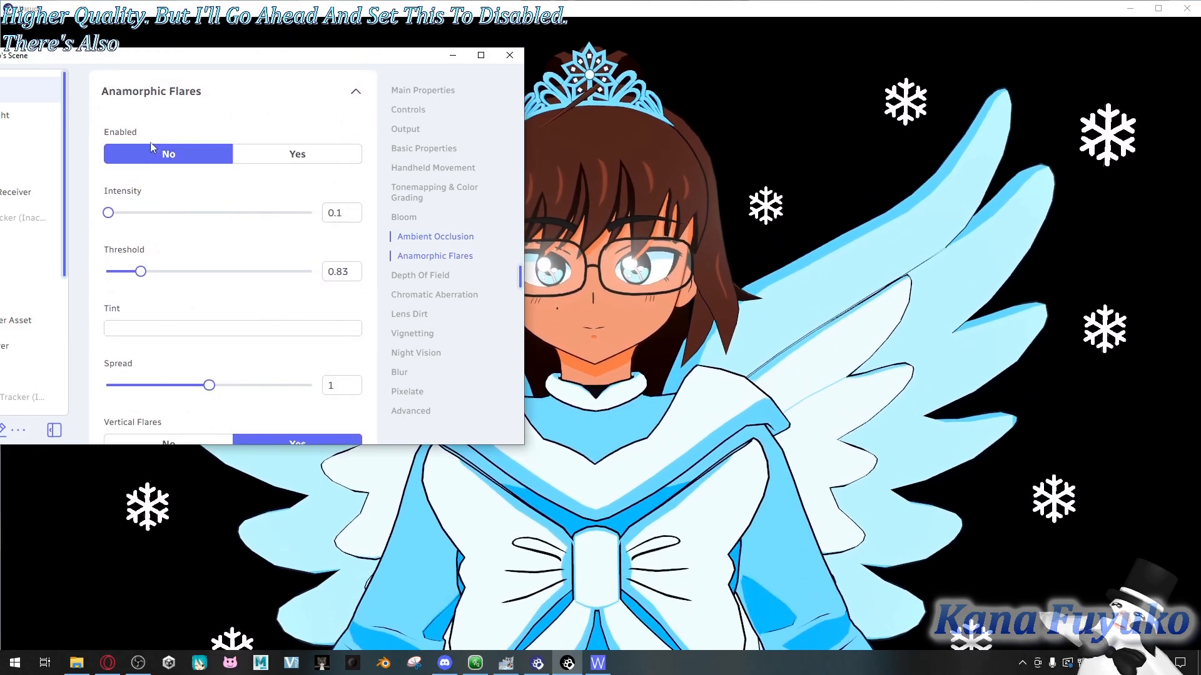
click(306, 160)
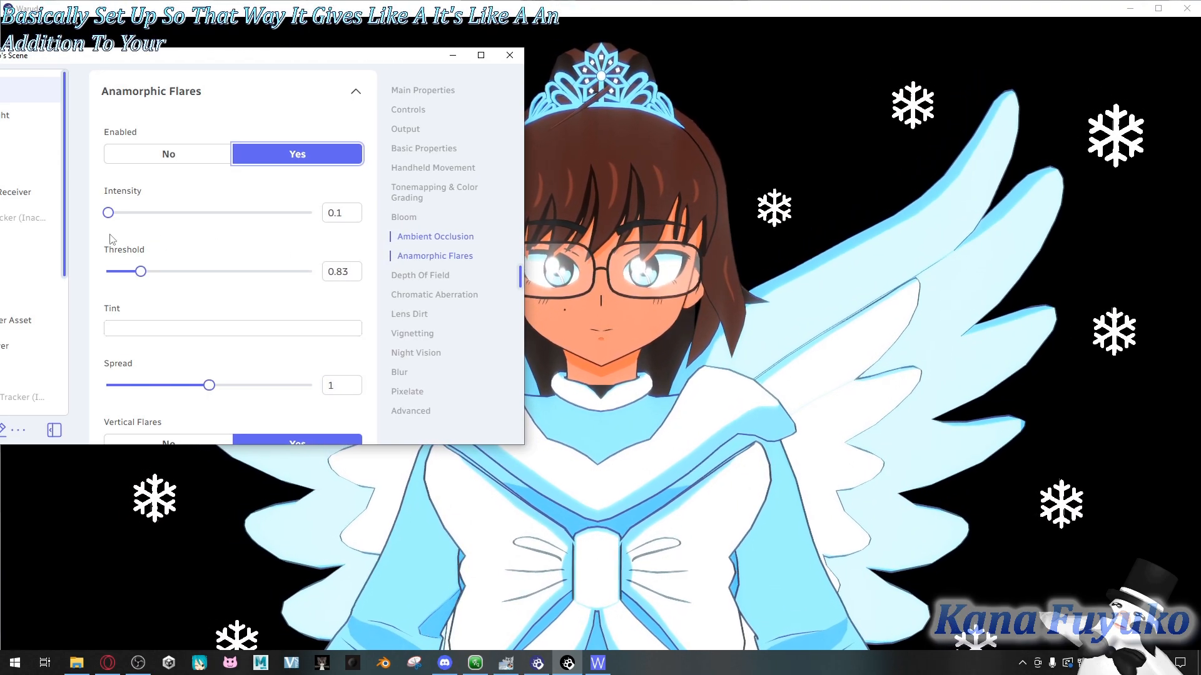
mouse_move(109, 212)
mouse_down()
mouse_move(123, 213)
mouse_move(110, 230)
mouse_up()
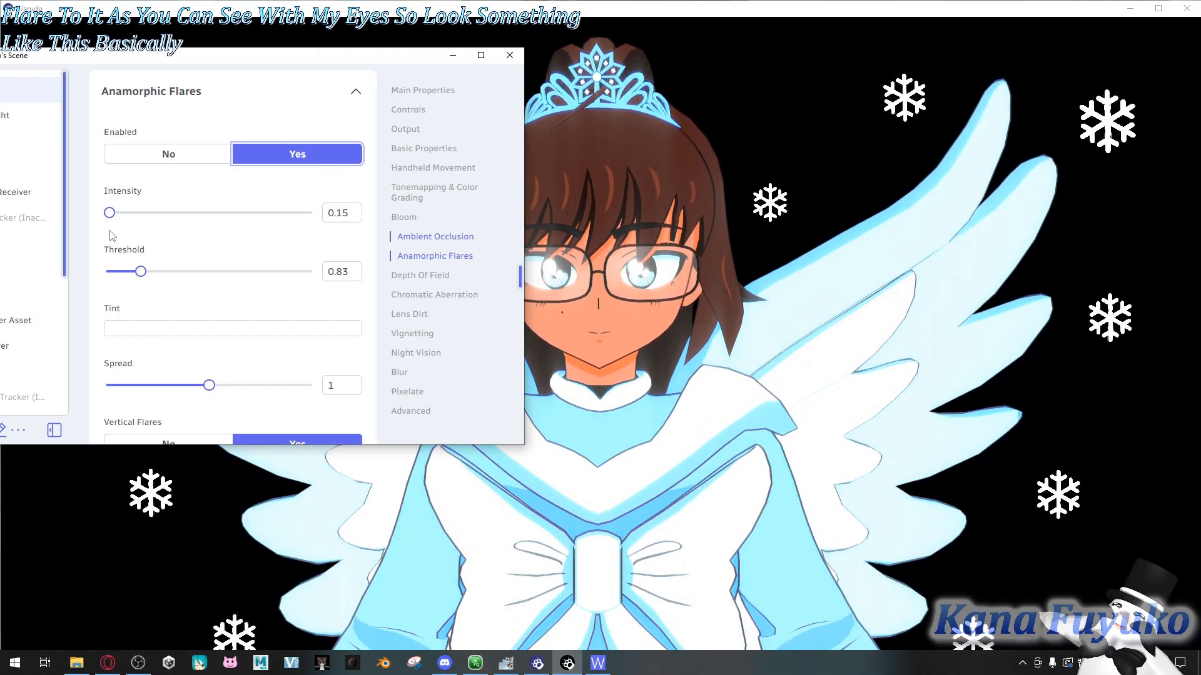
mouse_move(140, 271)
mouse_down()
mouse_move(160, 270)
mouse_move(143, 269)
mouse_up()
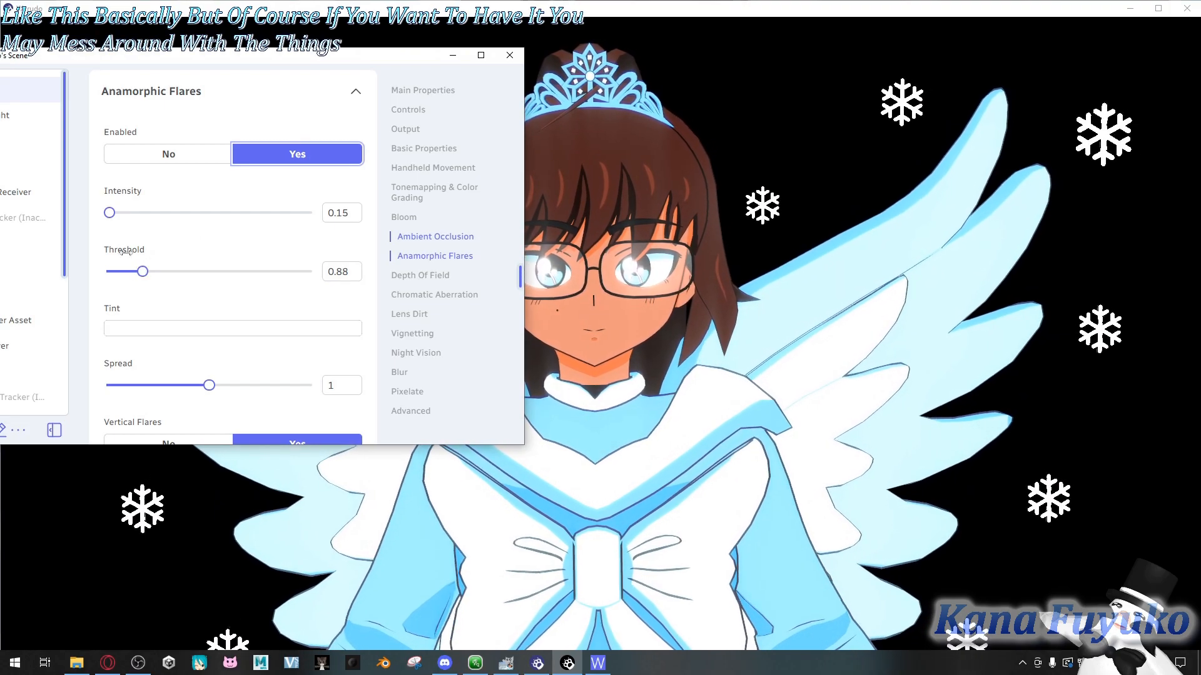
Step: Give the Anamorphic Flares a strong blue Tint (R 0, G 77, B 255)
scroll(147, 303, down, 1)
click(144, 266)
click(221, 125)
mouse_move(211, 123)
mouse_down()
mouse_move(213, 78)
mouse_move(223, 114)
mouse_up()
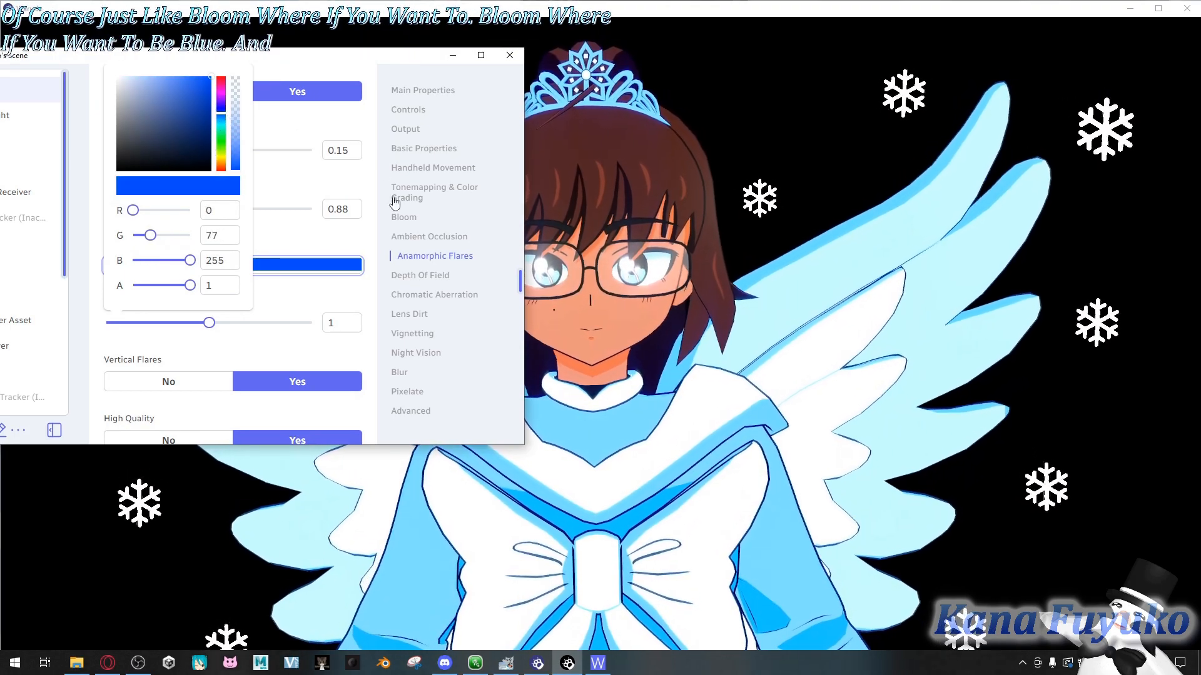
click(383, 247)
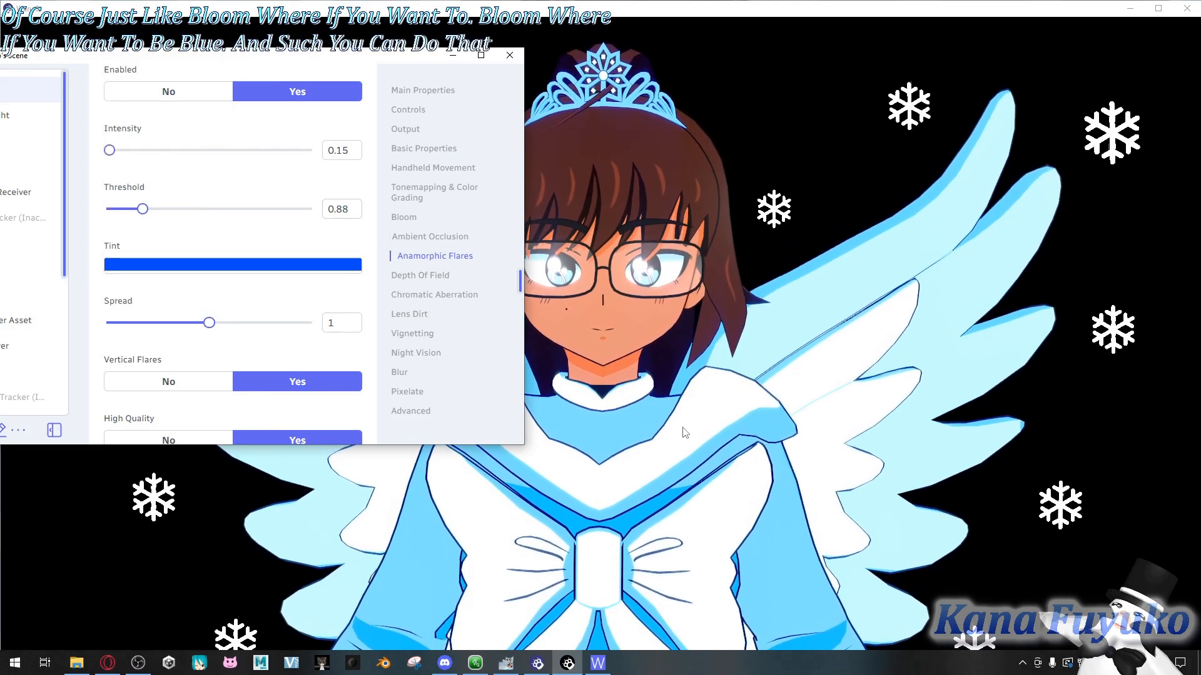
Step: Try the Anamorphic Flares with Vertical Flares off and with High Quality off, restoring each option to Yes
scroll(186, 321, down, 1)
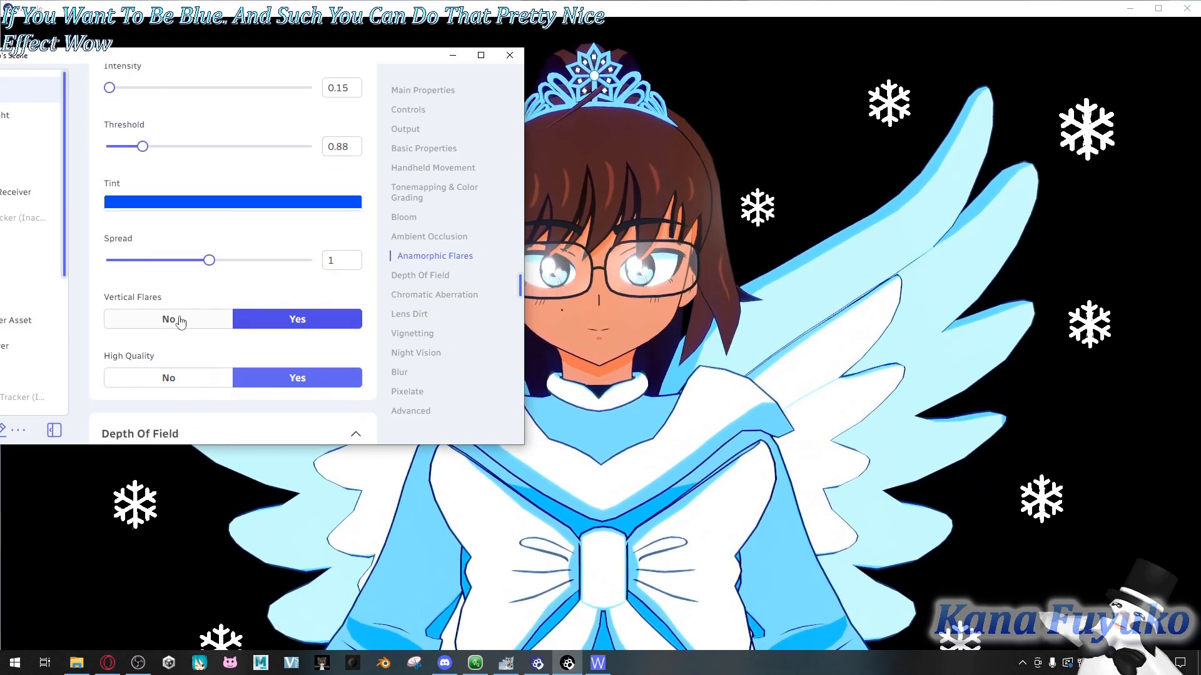
click(152, 320)
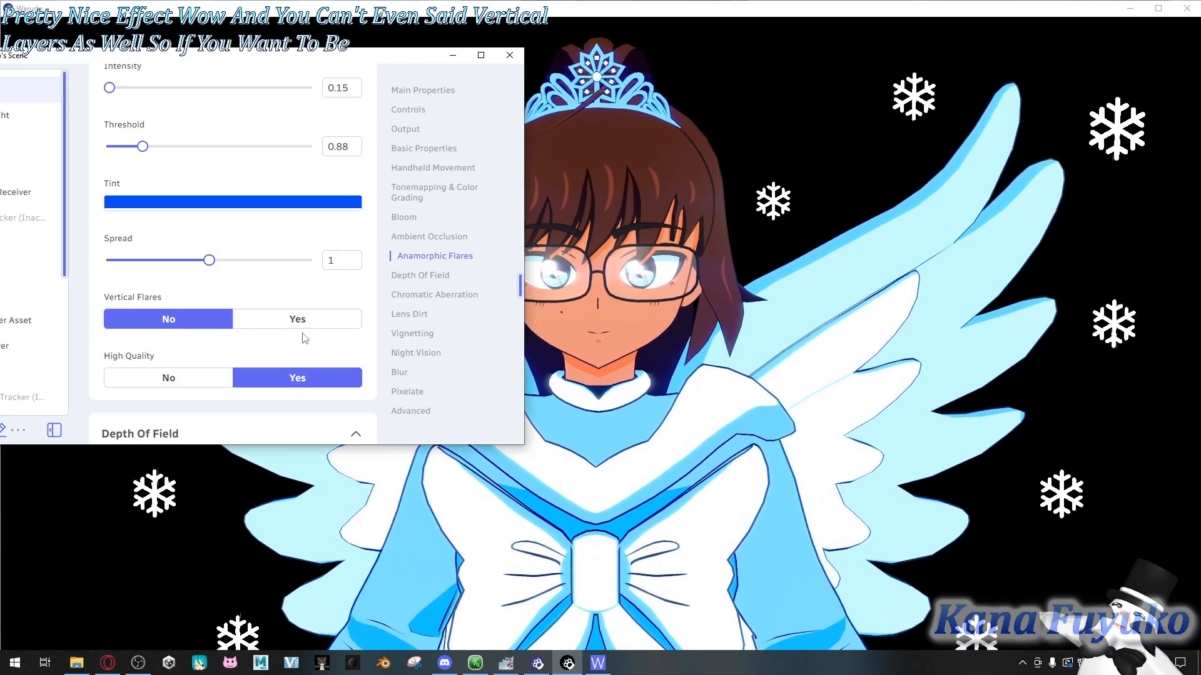
click(303, 322)
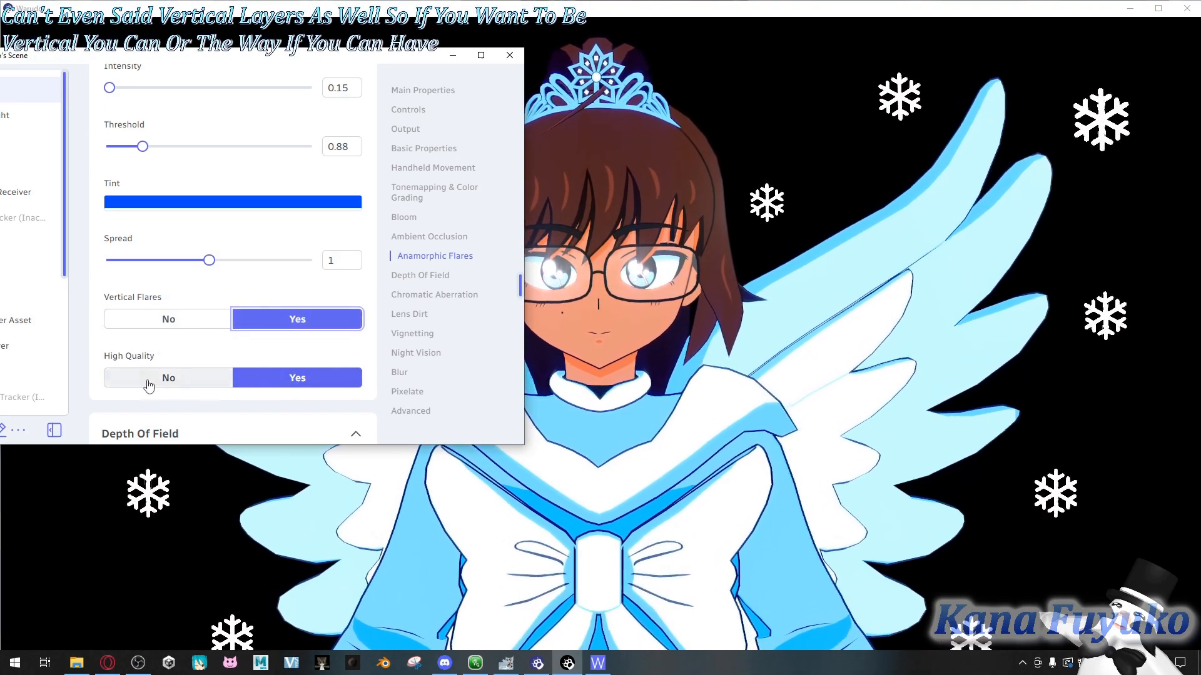
click(150, 383)
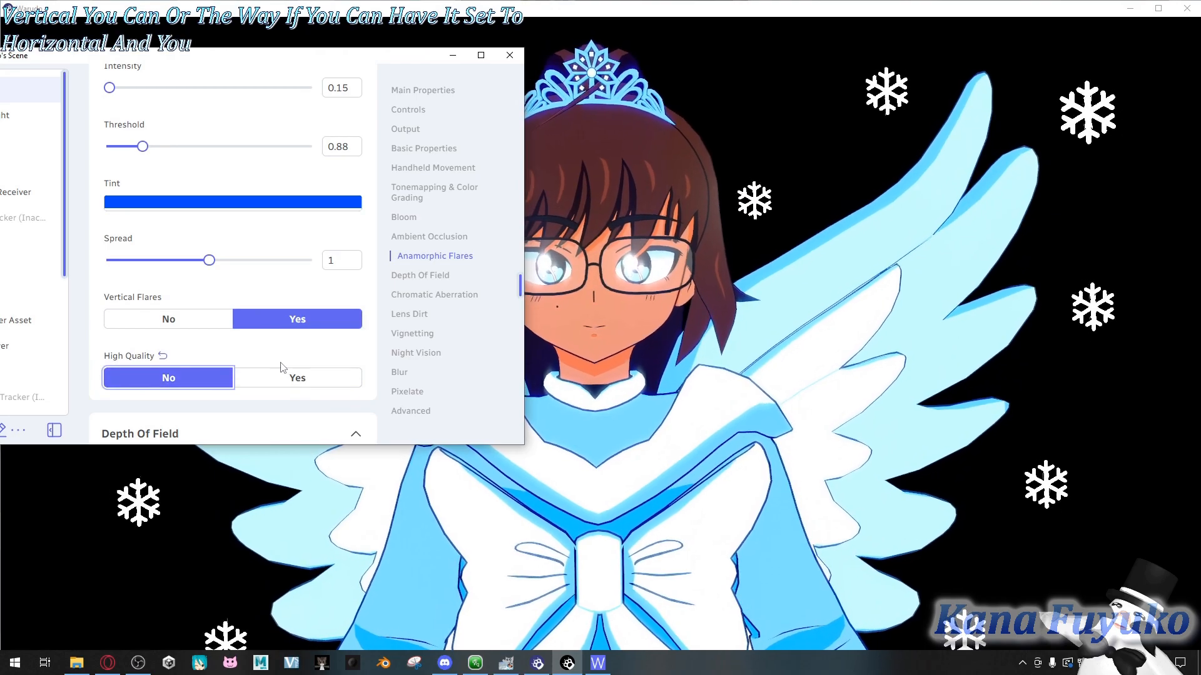
click(299, 380)
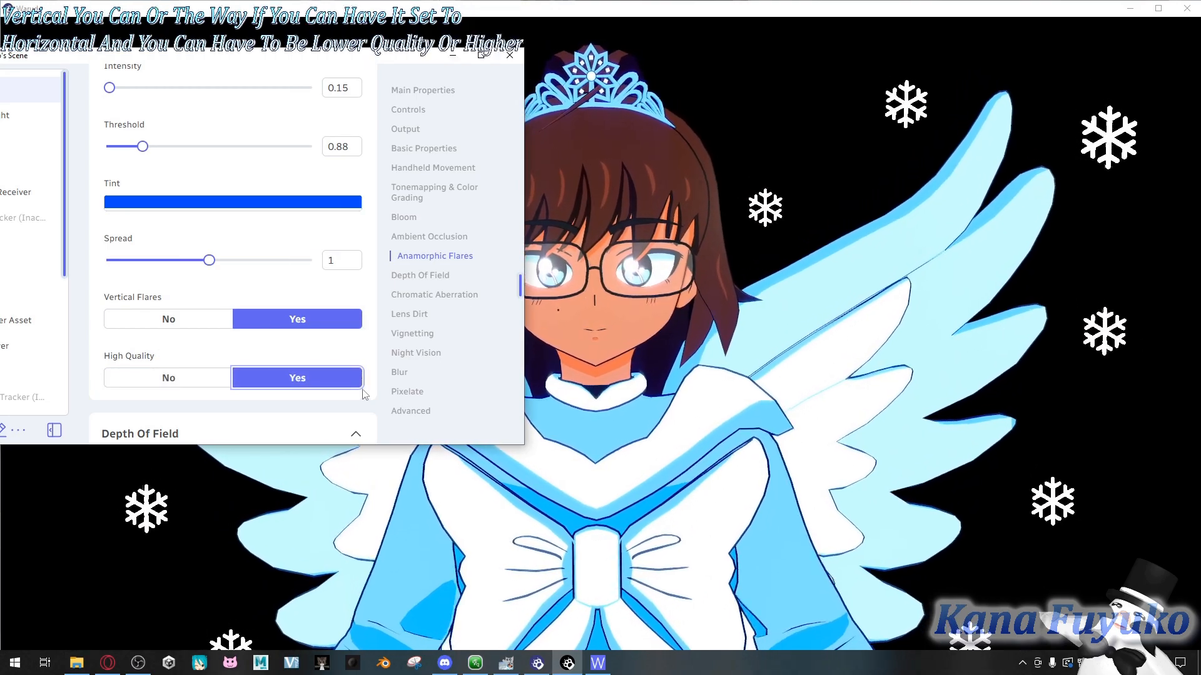
Step: Disable the Anamorphic Flares effect
scroll(269, 332, down, 2)
scroll(261, 303, up, 5)
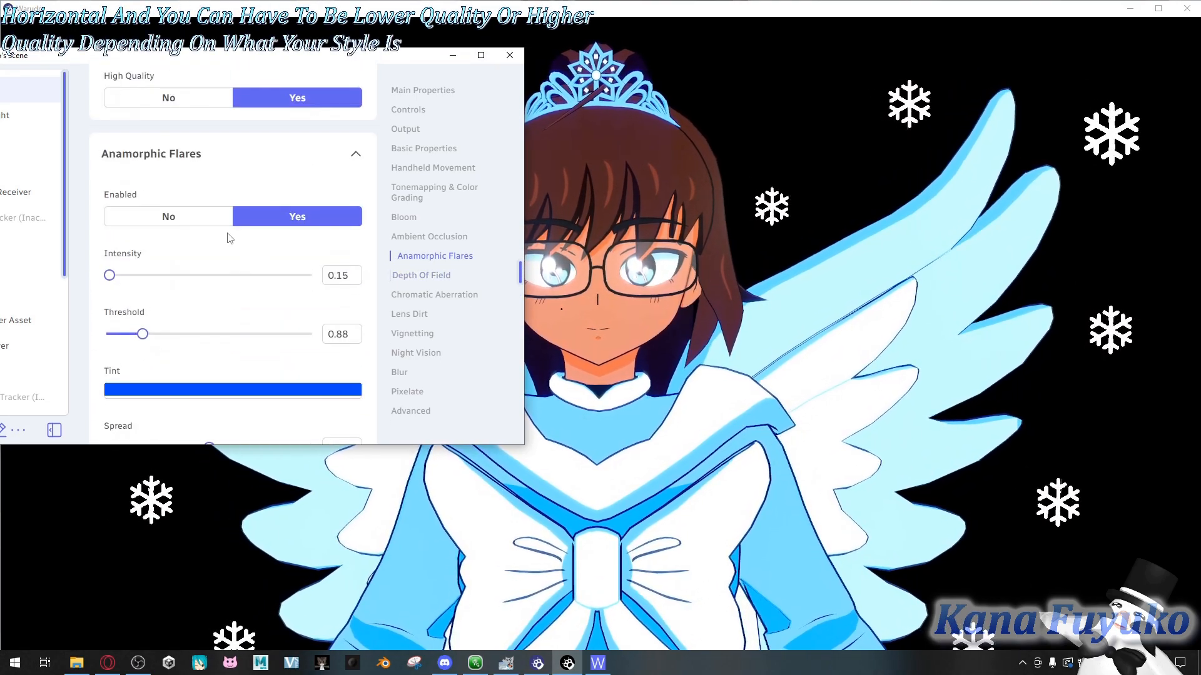
click(202, 220)
Step: Enable Depth Of Field and test Focus Character off, switching it back on
scroll(188, 301, down, 5)
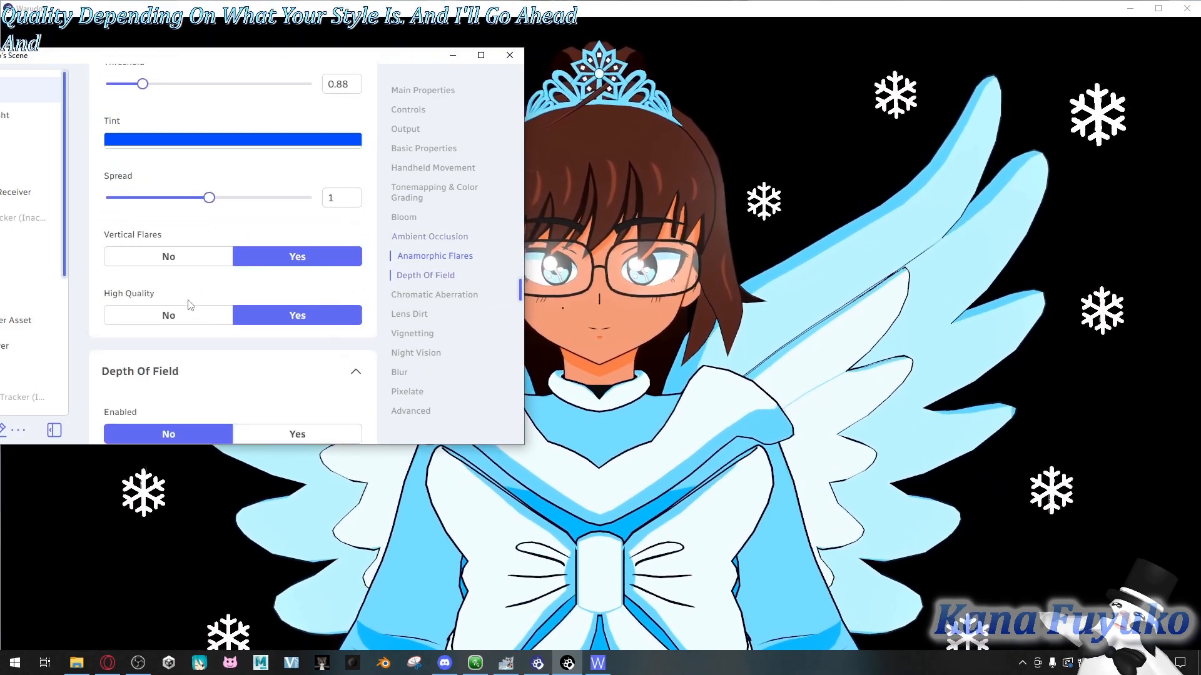
scroll(190, 291, down, 3)
scroll(249, 166, up, 1)
click(274, 187)
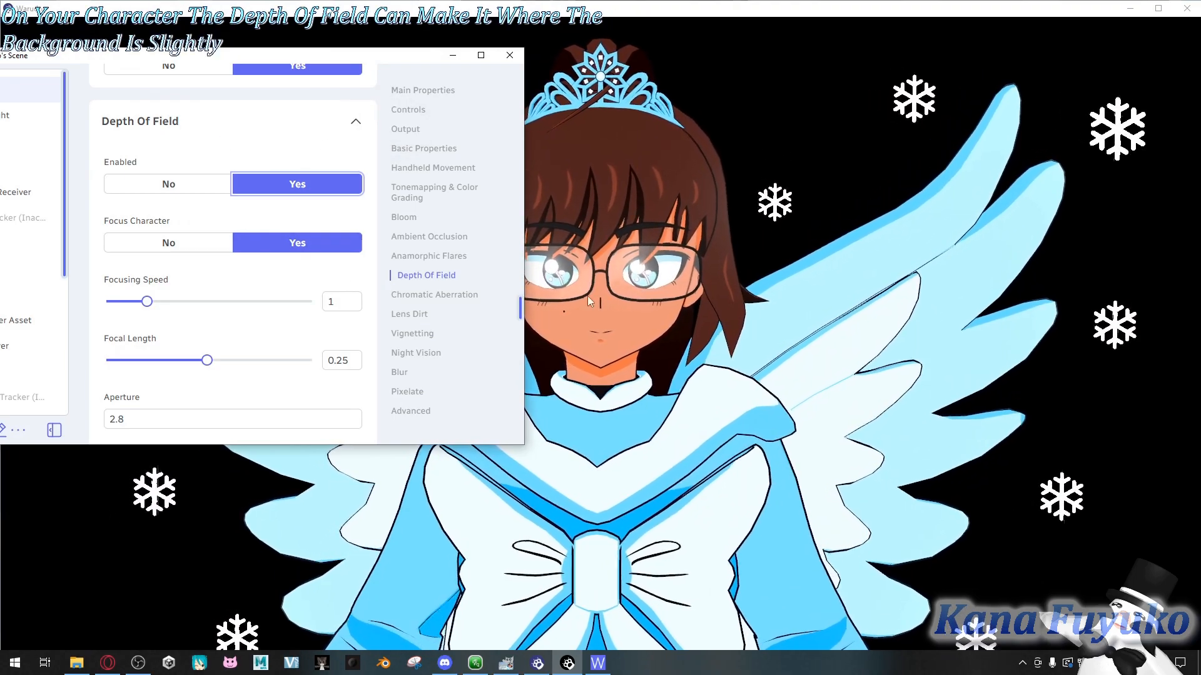
click(207, 247)
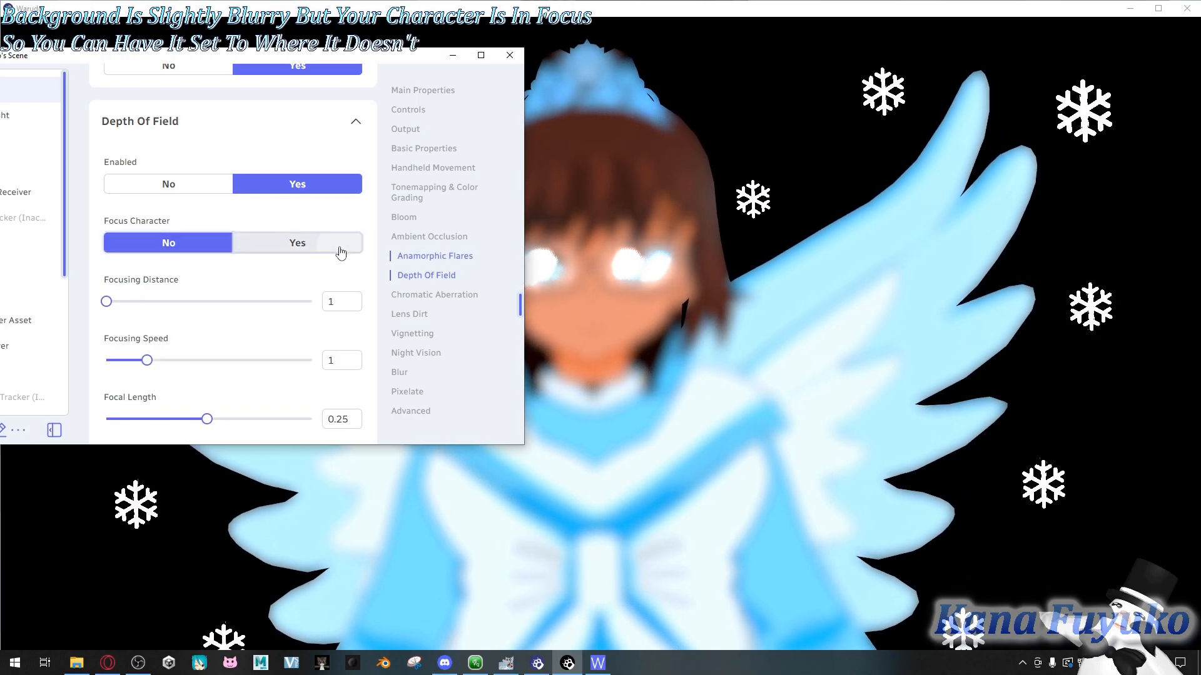
click(340, 250)
Step: Set the Depth Of Field Focusing Speed to 1.12 and Focal Length to 0.28
scroll(173, 233, down, 1)
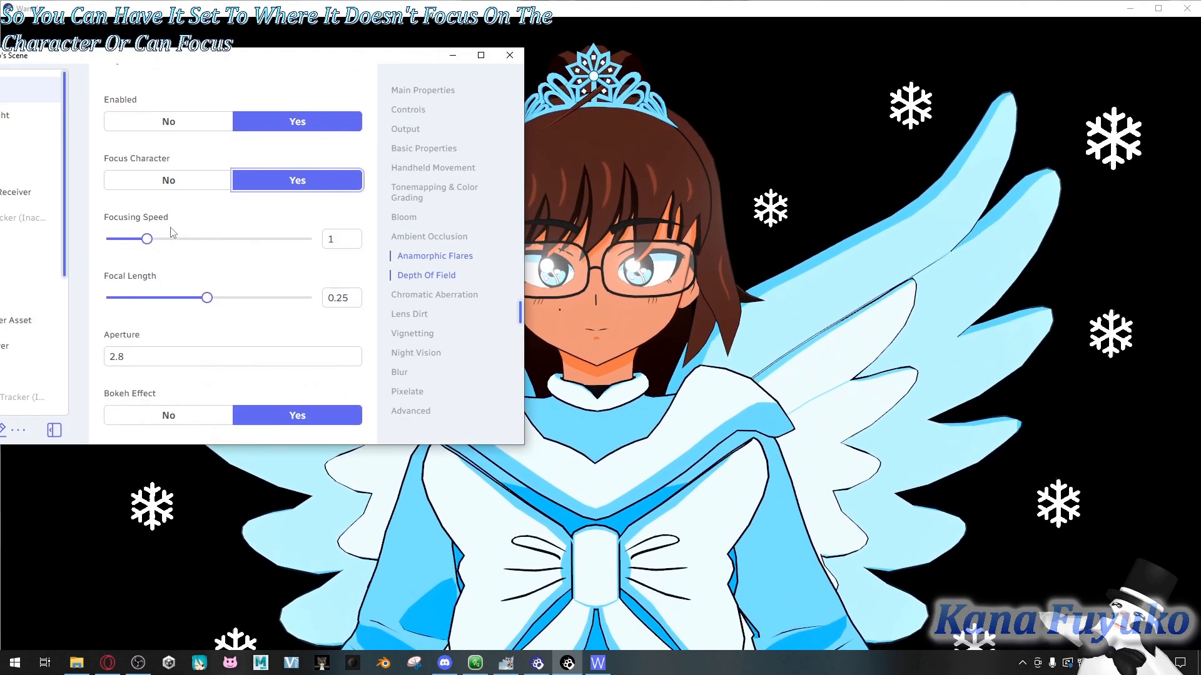
drag(189, 252, 152, 247)
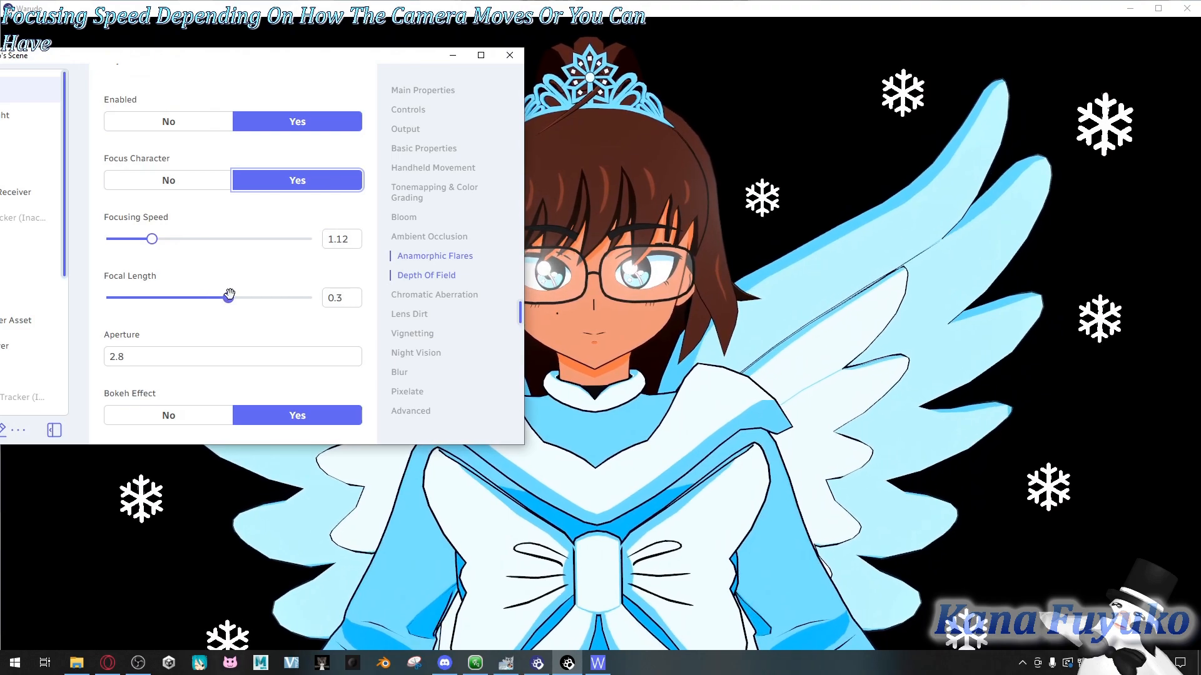
scroll(197, 277, up, 2)
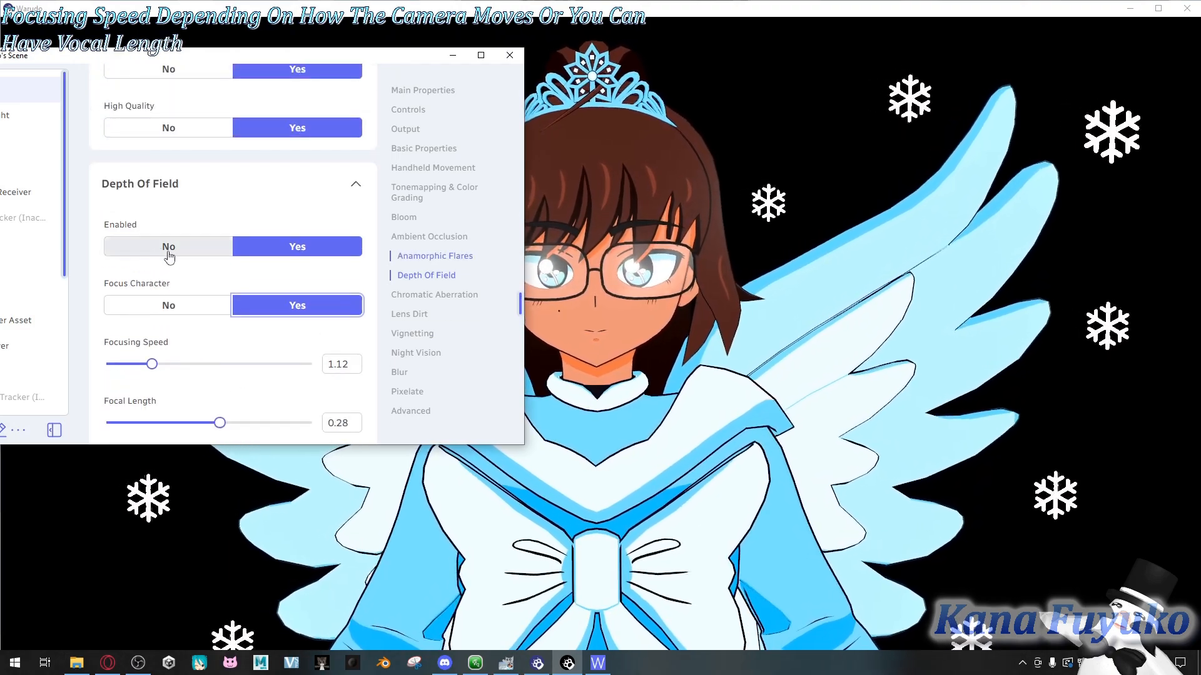
scroll(250, 243, down, 2)
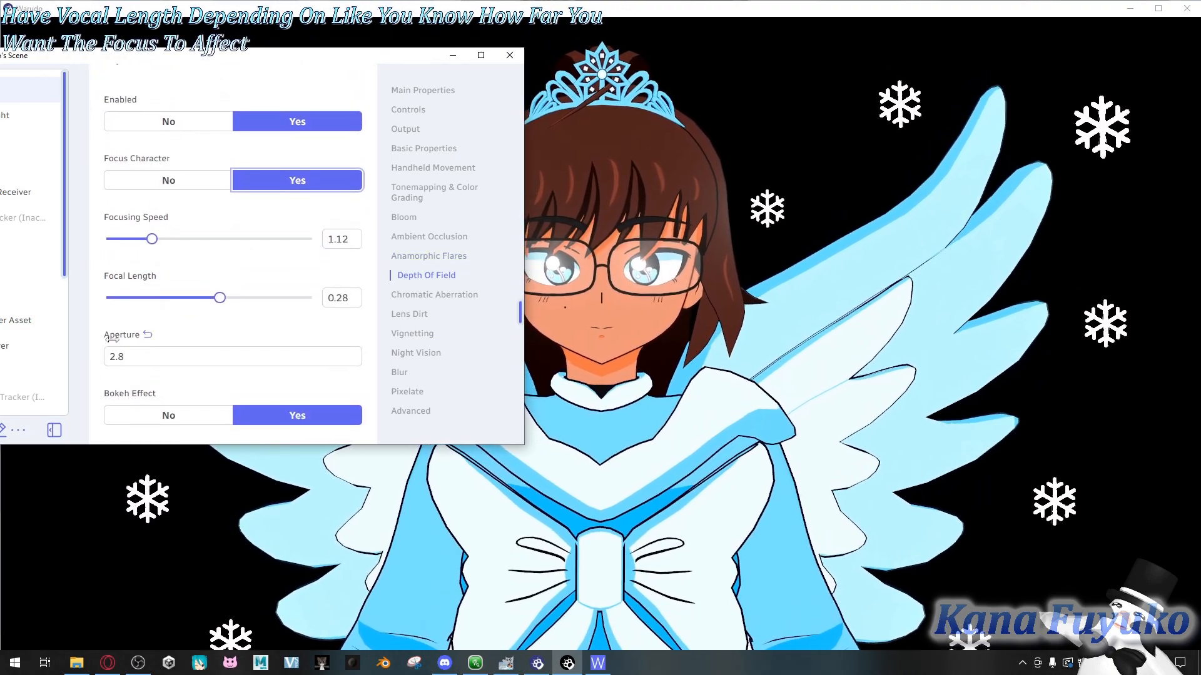
Step: Try the Depth Of Field with Bokeh Effect off, restoring the option to Yes
scroll(111, 338, down, 1)
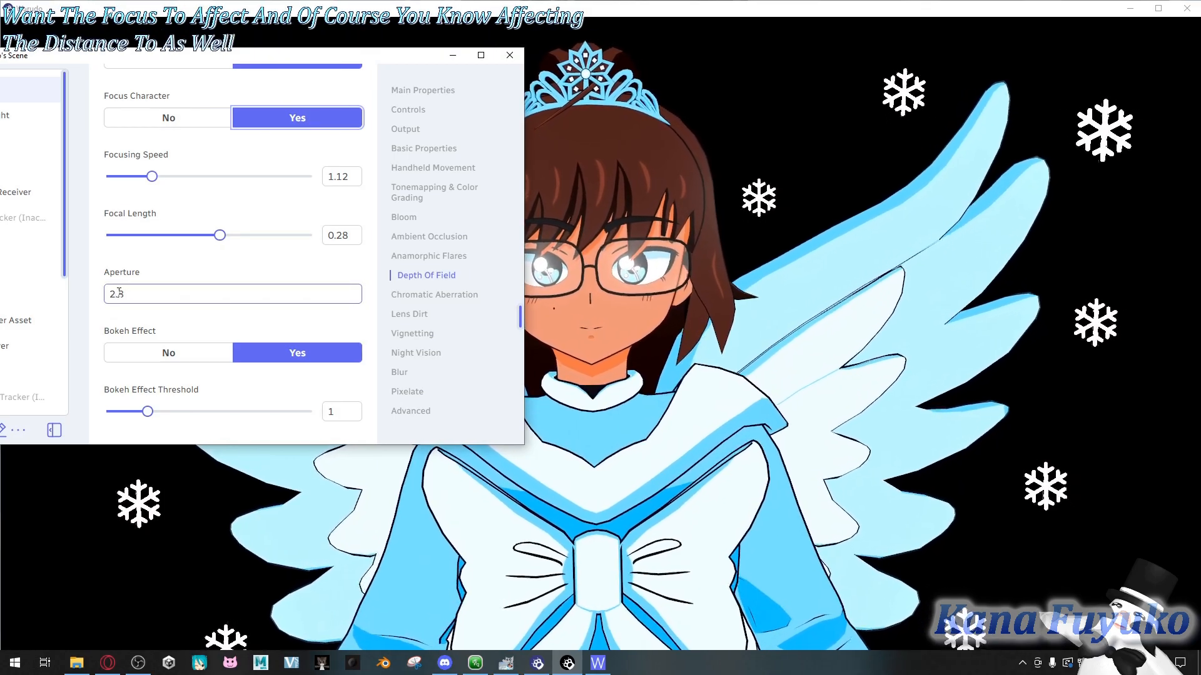
scroll(169, 313, down, 1)
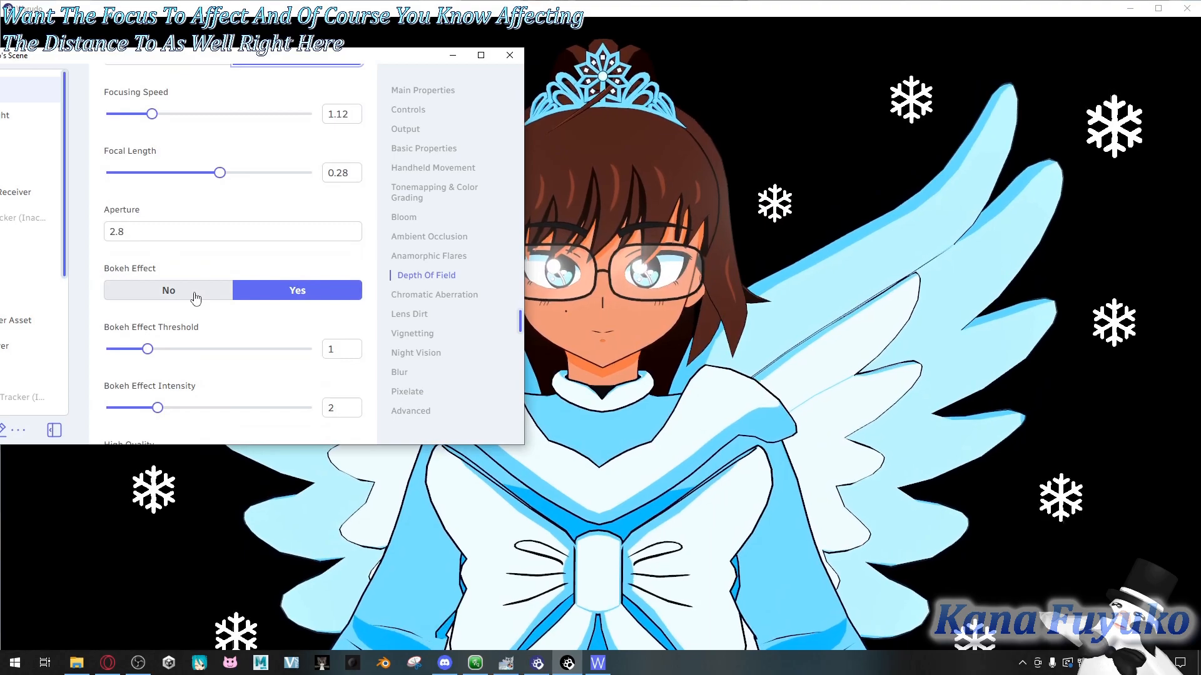
click(196, 299)
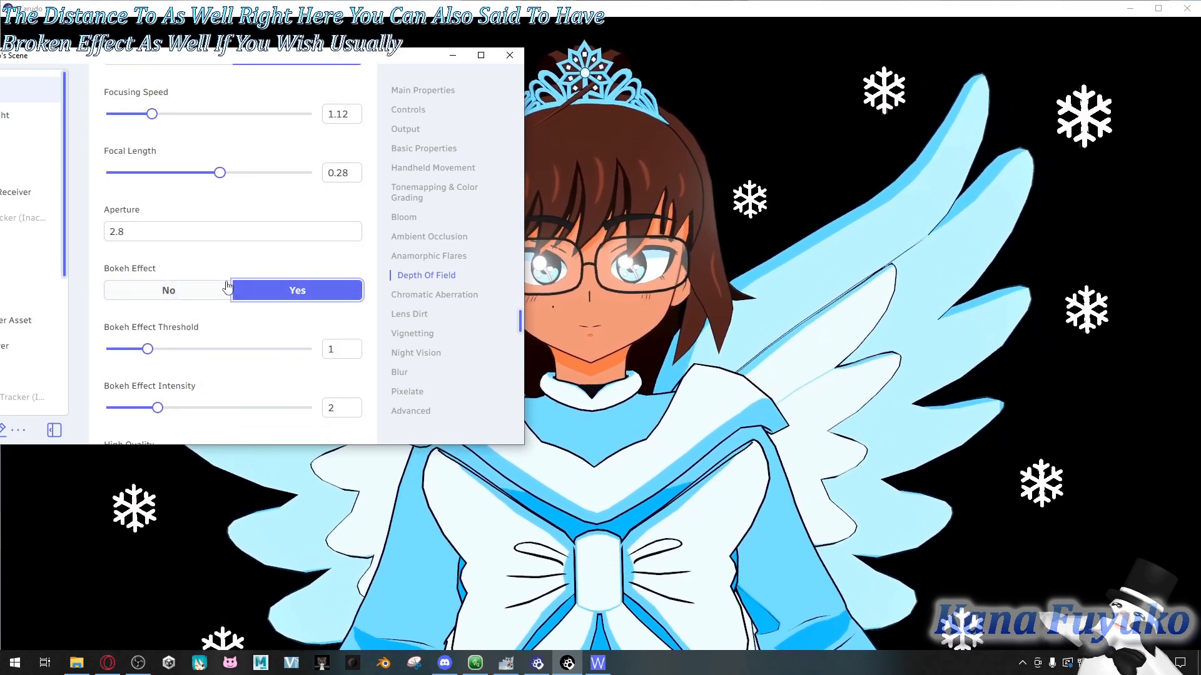
Step: Turn Focus Character off to compare Bokeh Effect on and off, leave Bokeh Effect at No, and restore Focus Character to Yes
scroll(194, 244, up, 4)
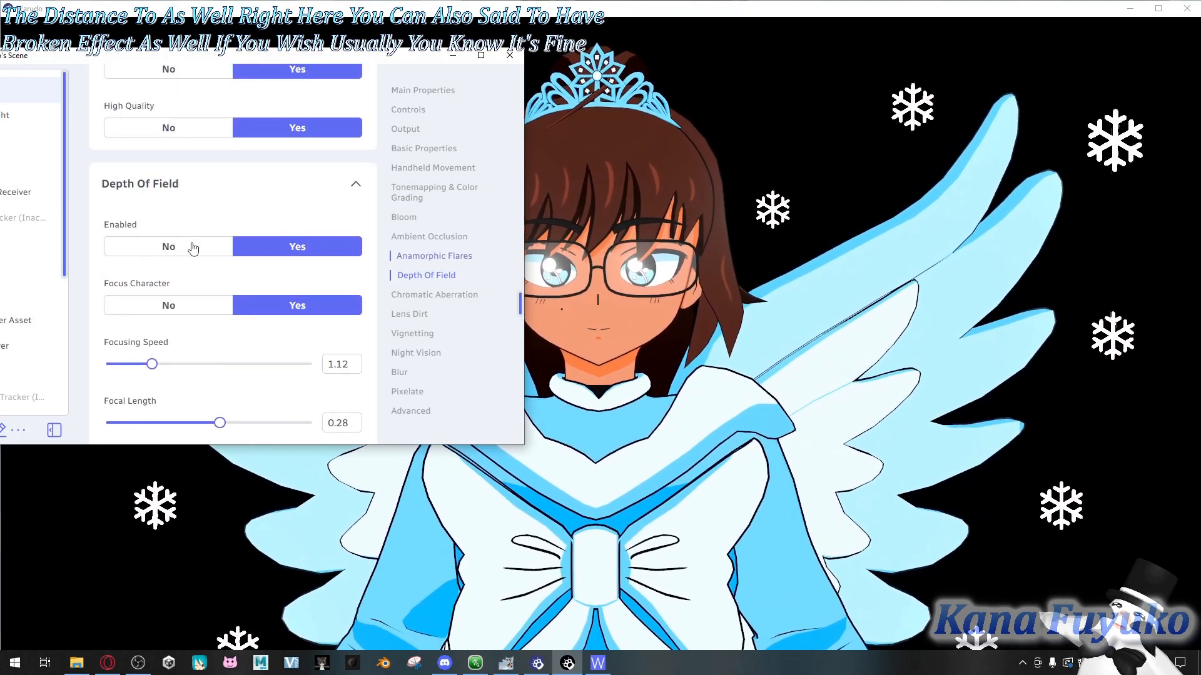
click(168, 305)
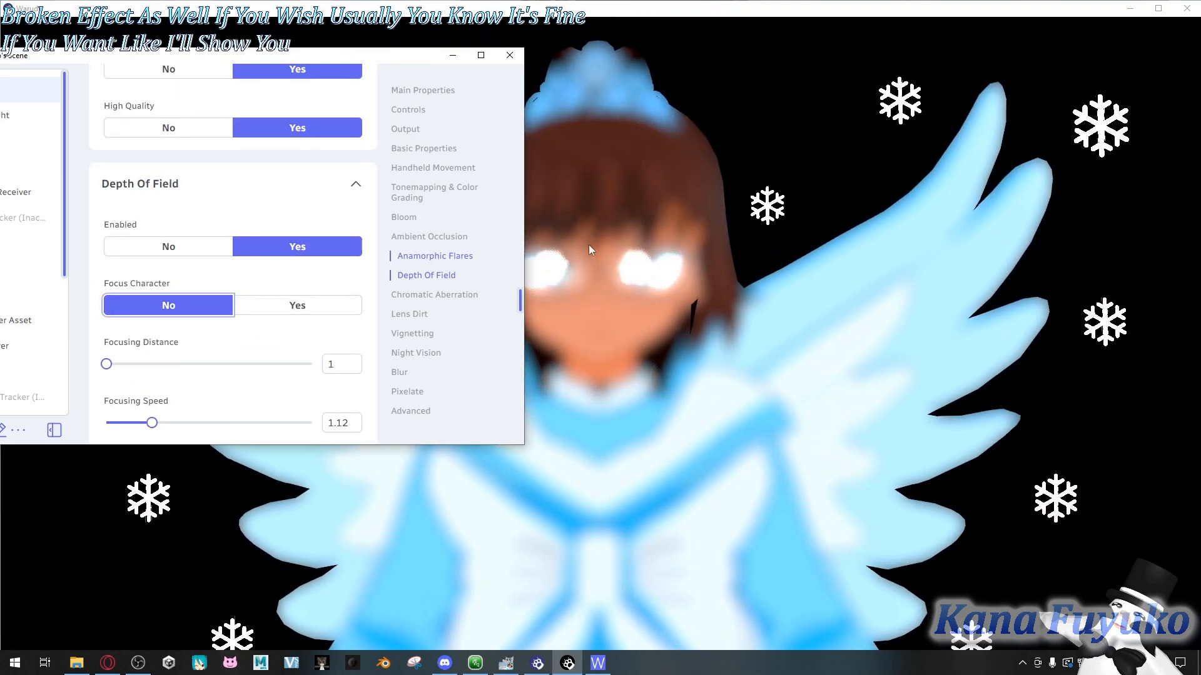
scroll(298, 269, down, 4)
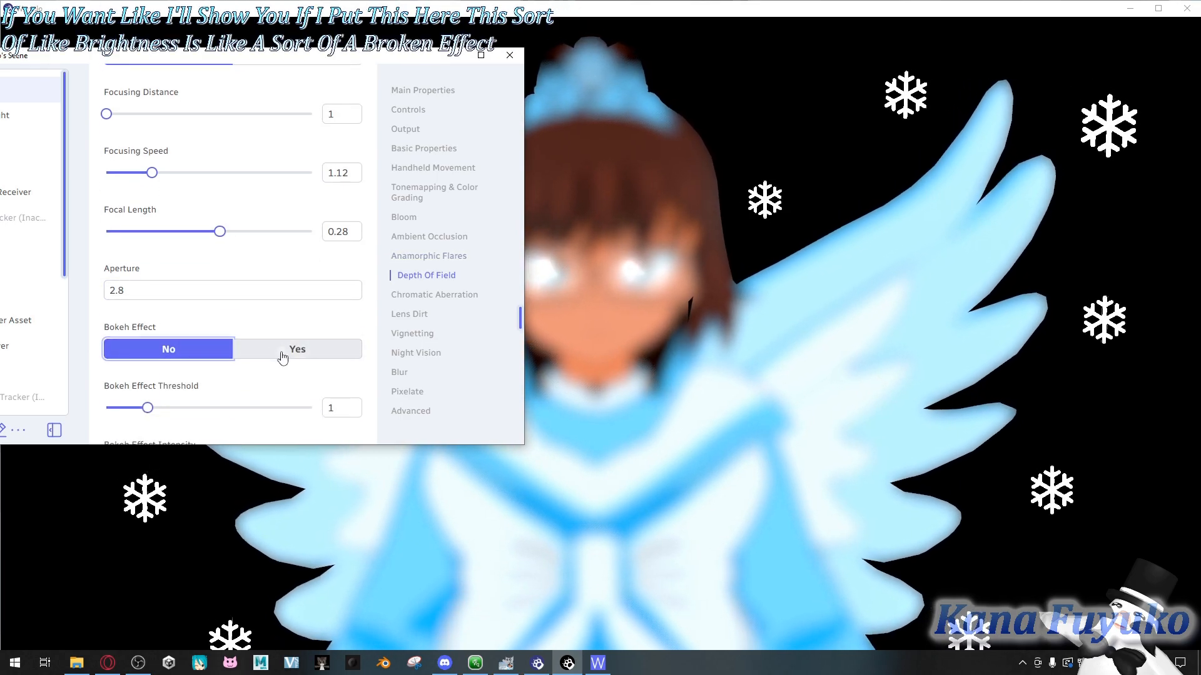
click(283, 351)
click(169, 349)
scroll(236, 294, up, 3)
scroll(141, 311, up, 1)
click(268, 244)
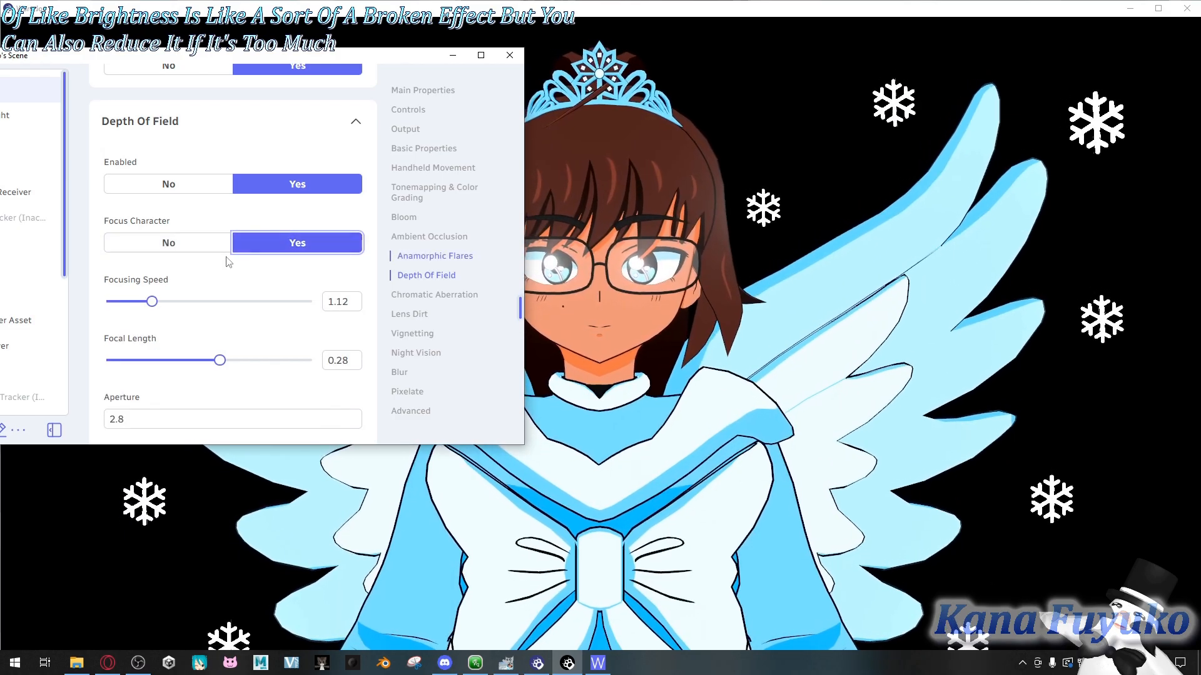
Step: Review the bokeh threshold, intensity and quality settings, and disable the Depth Of Field effect
scroll(213, 283, down, 3)
scroll(191, 266, down, 1)
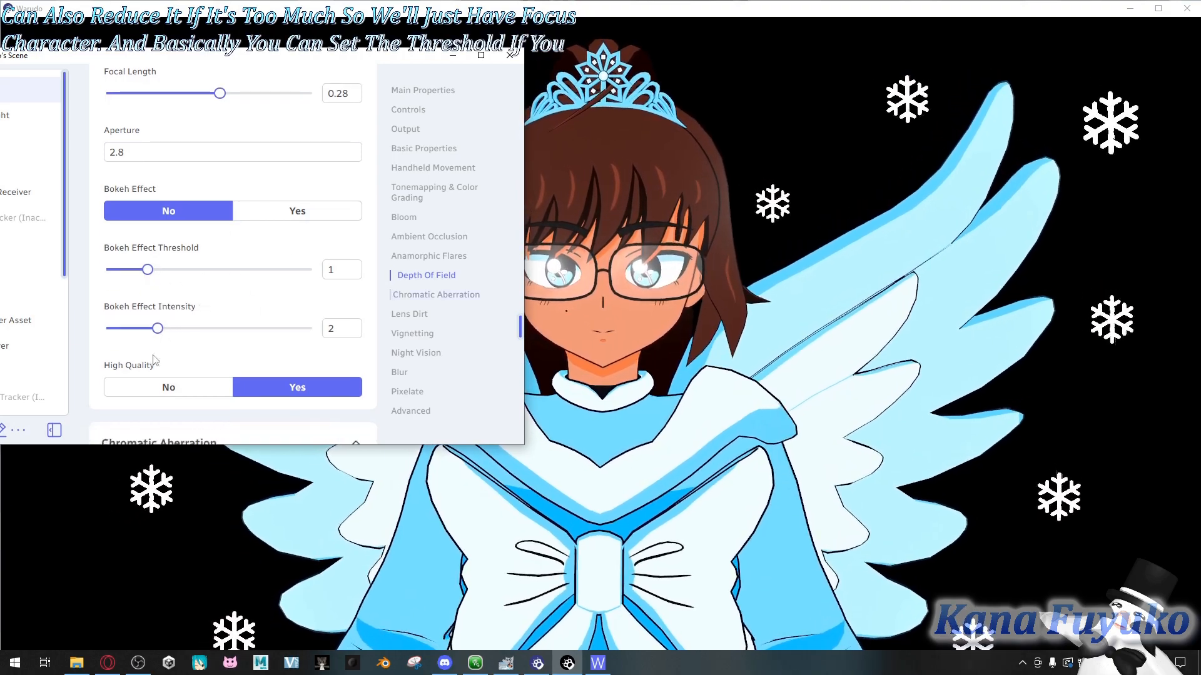
scroll(188, 285, down, 5)
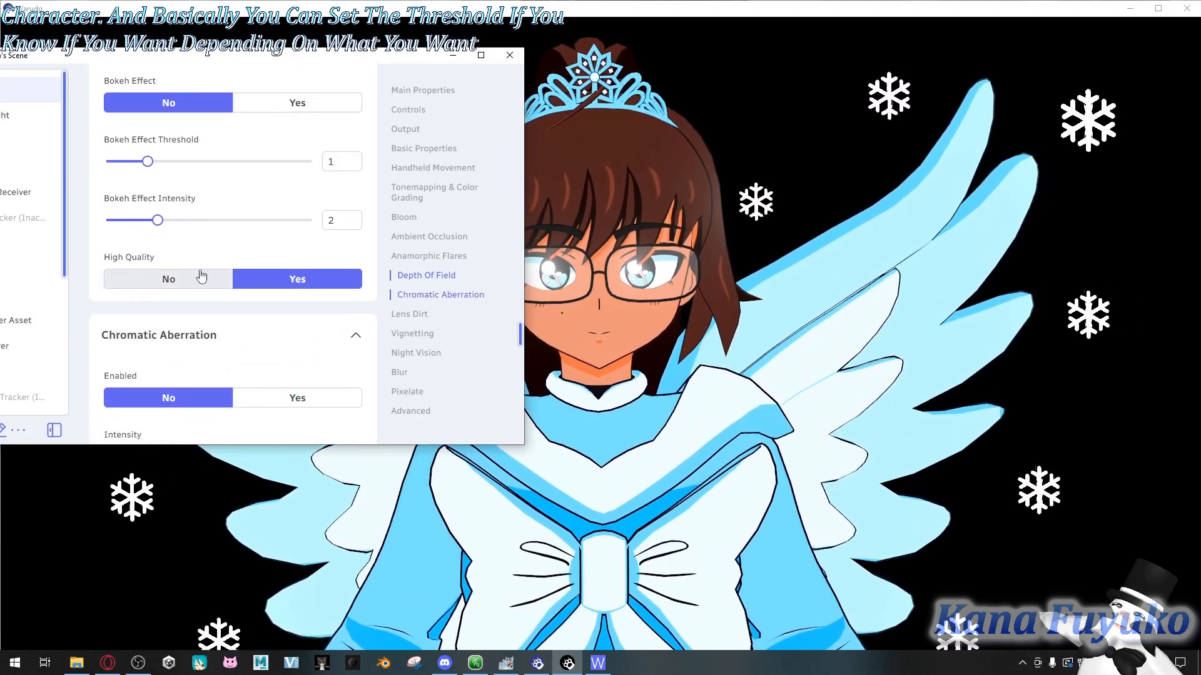
scroll(201, 299, down, 5)
scroll(201, 299, up, 15)
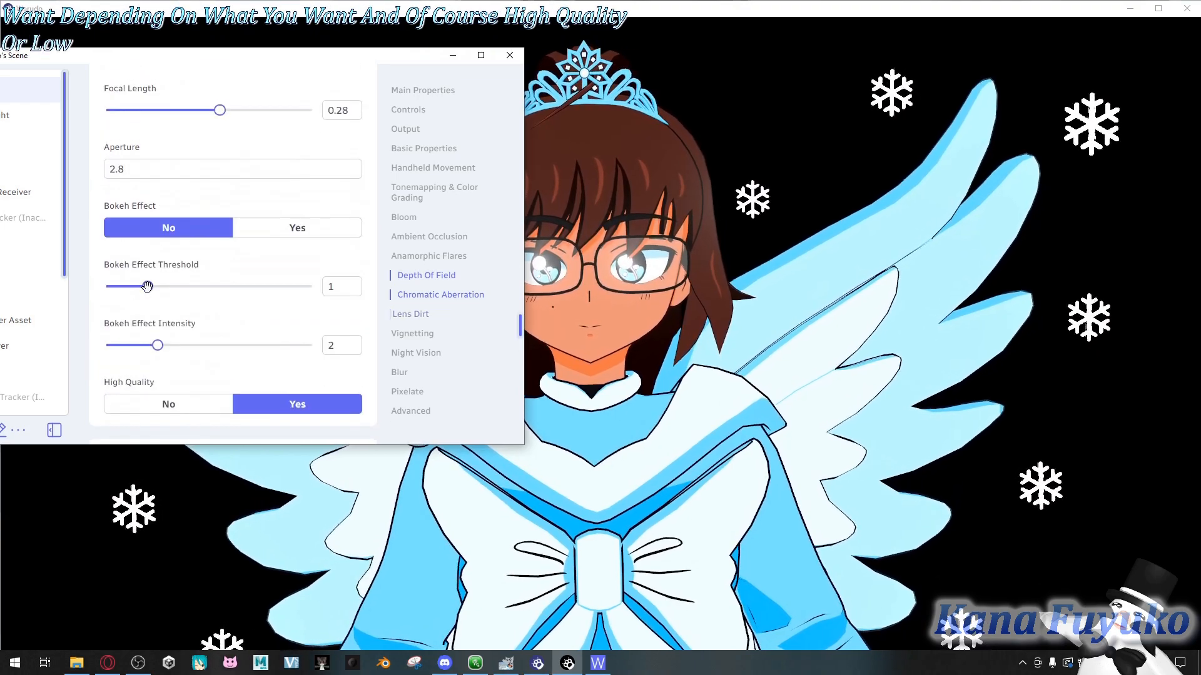
click(166, 247)
Step: Enable Chromatic Aberration and try an Intensity of 0.16, returning it to 0.23
scroll(181, 271, down, 10)
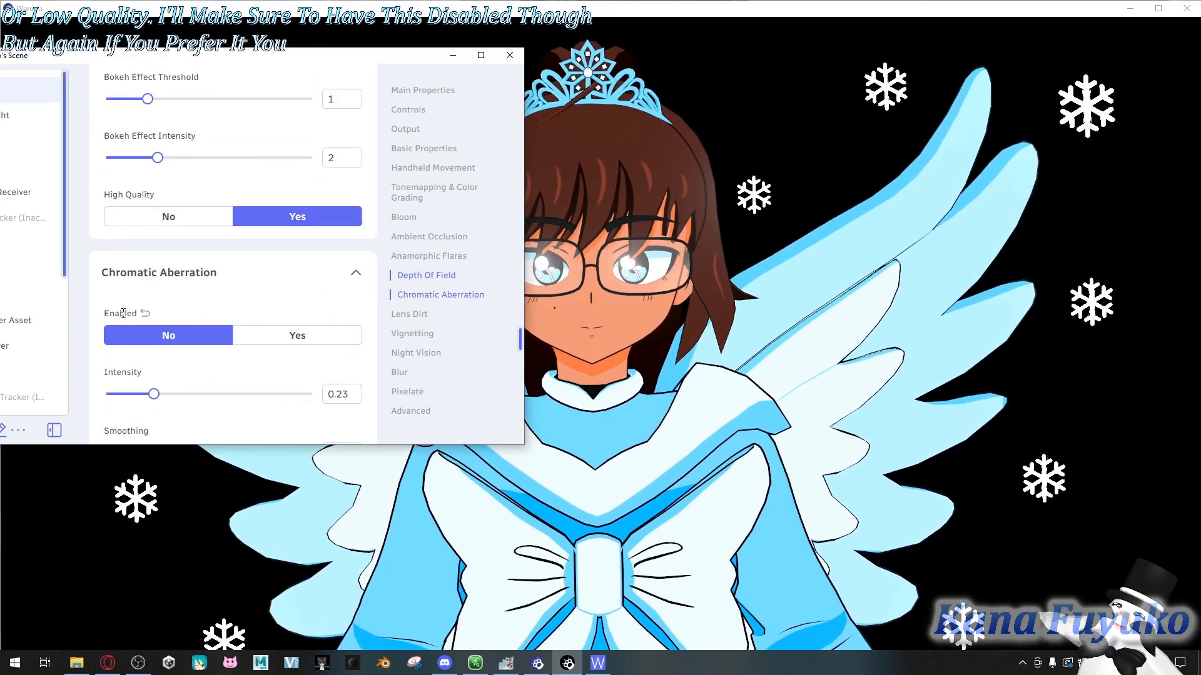
scroll(278, 222, down, 2)
click(277, 212)
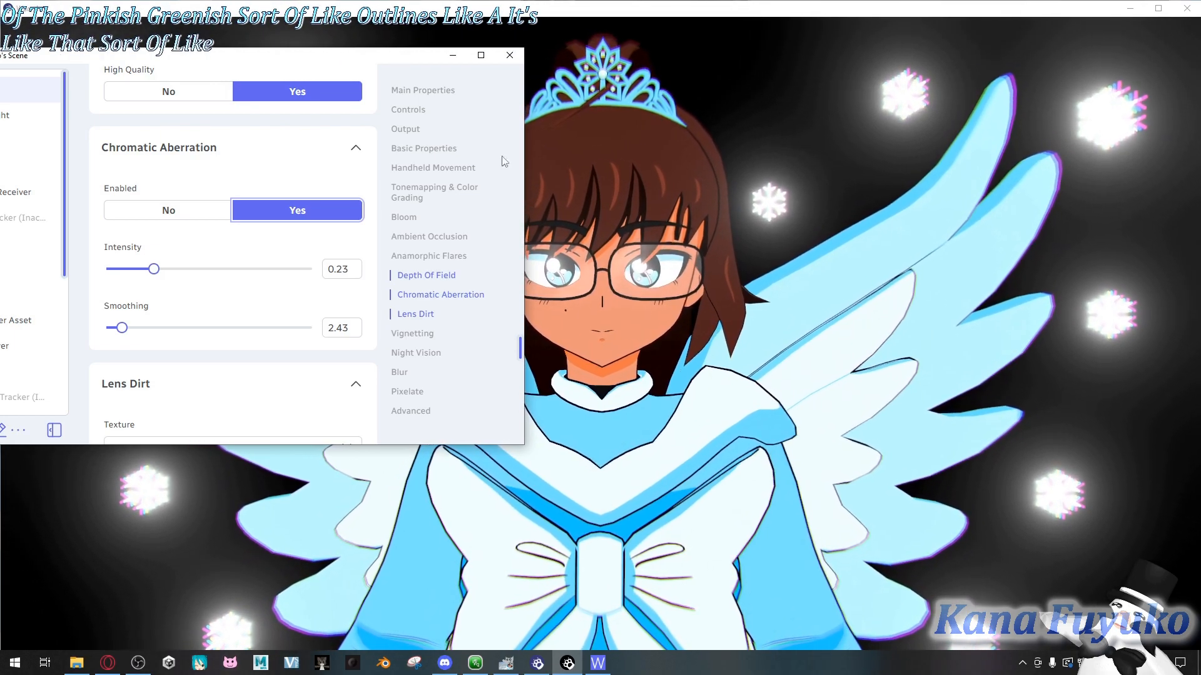
drag(152, 263, 141, 284)
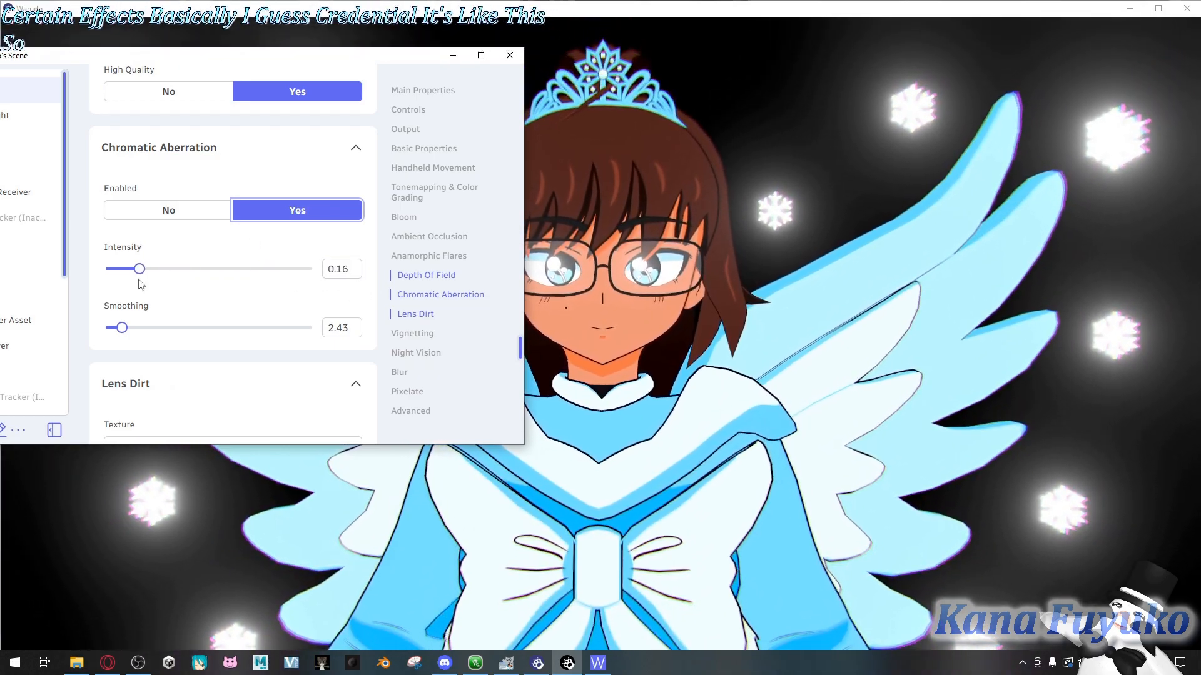
drag(207, 268, 153, 268)
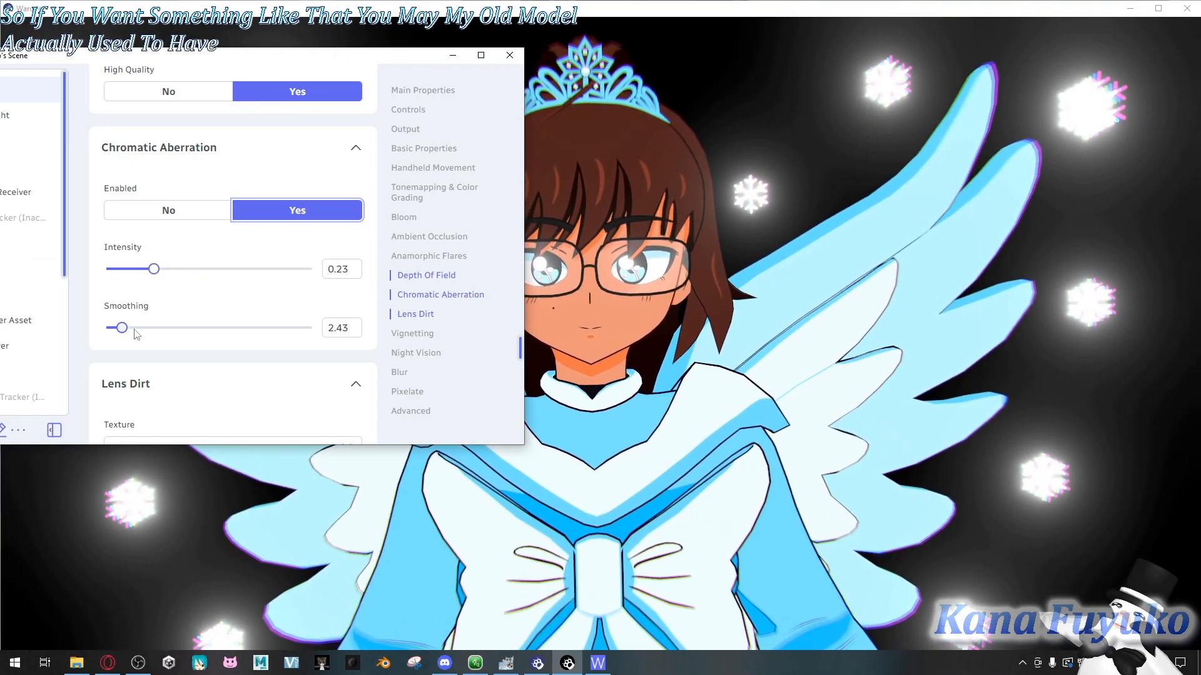
Step: Set the Chromatic Aberration Smoothing to 2.83 and disable the effect
mouse_move(122, 325)
mouse_down()
mouse_move(314, 326)
mouse_move(170, 327)
mouse_move(371, 363)
mouse_move(250, 334)
mouse_move(3, 341)
mouse_move(128, 327)
mouse_up()
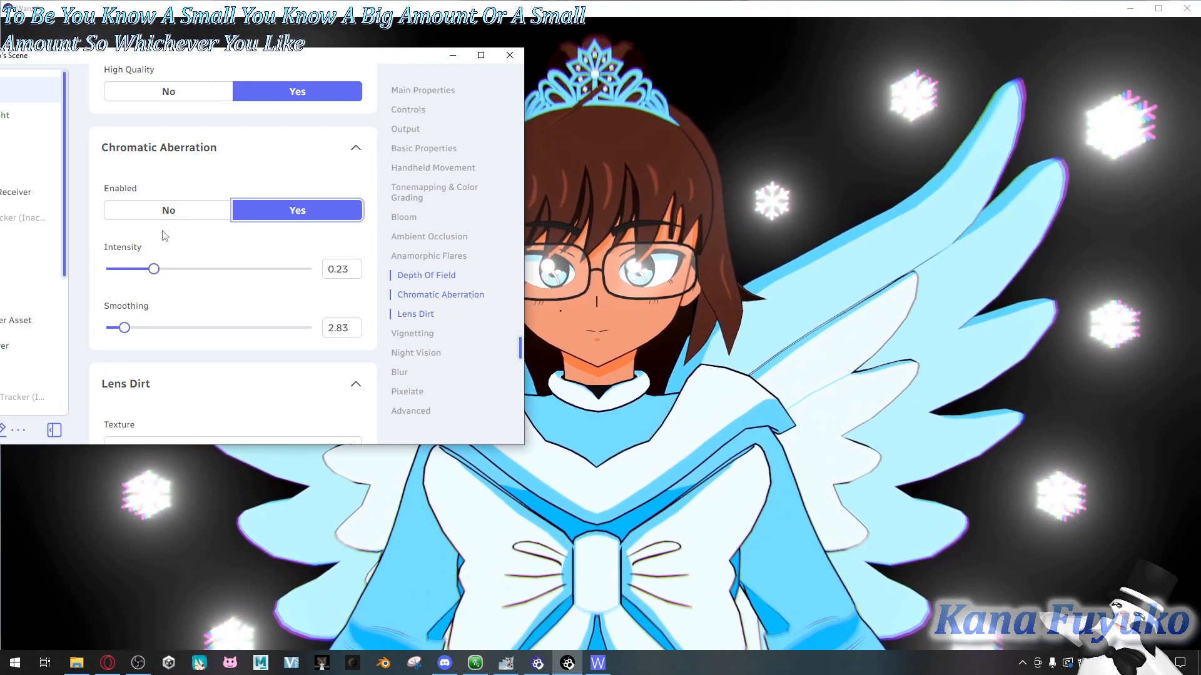
click(168, 210)
Step: Apply the Dirt 1 texture to Lens Dirt and set its Intensity to 0.15
scroll(154, 250, down, 3)
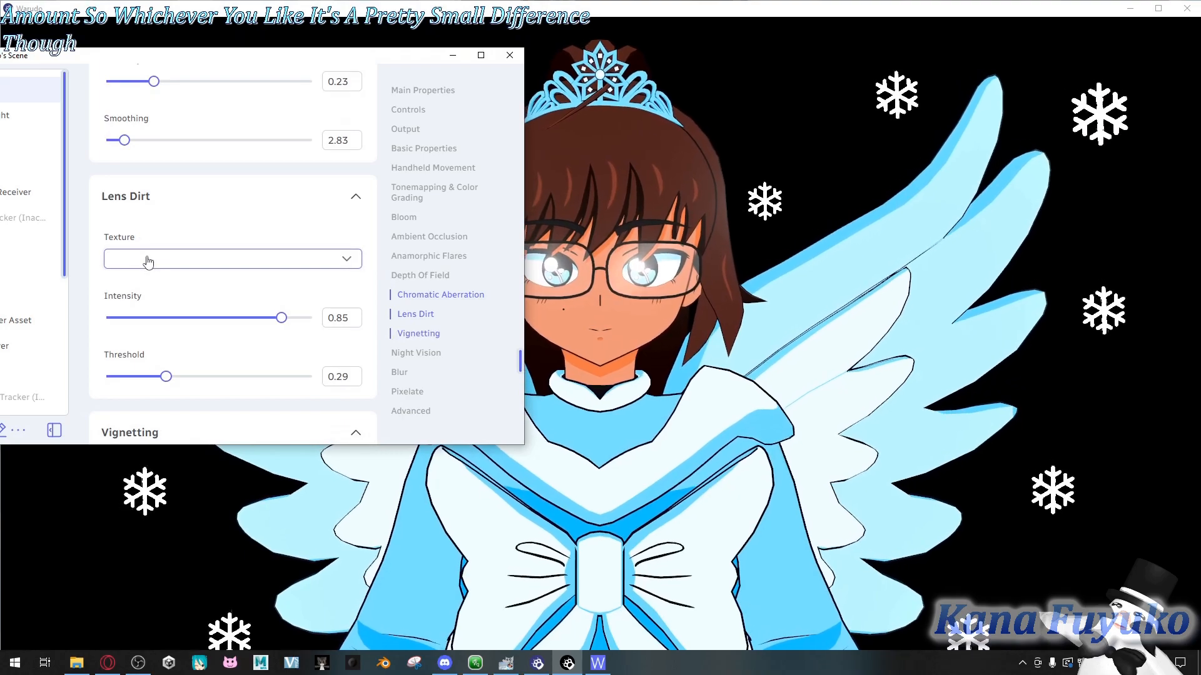
click(148, 261)
click(138, 316)
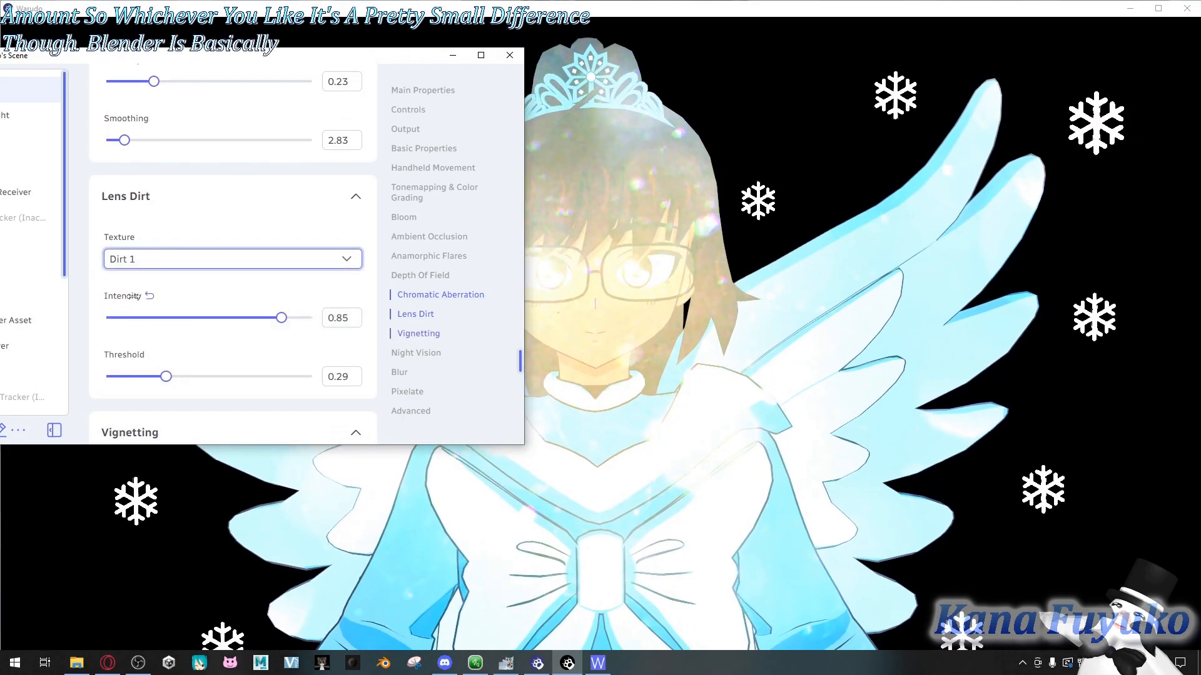
drag(280, 319, 137, 318)
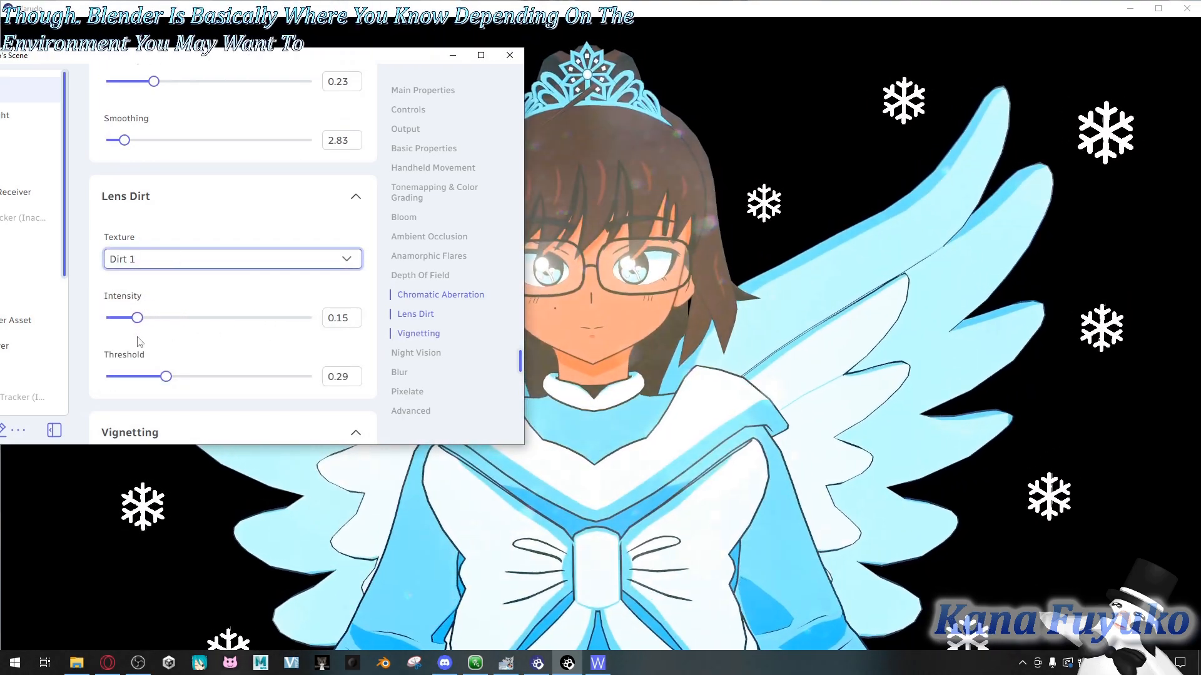
Step: Try the Dirt 3, Dirt 4 and Dirt 2 textures for Lens Dirt, with the Intensity raised to 0.28
click(224, 272)
click(156, 351)
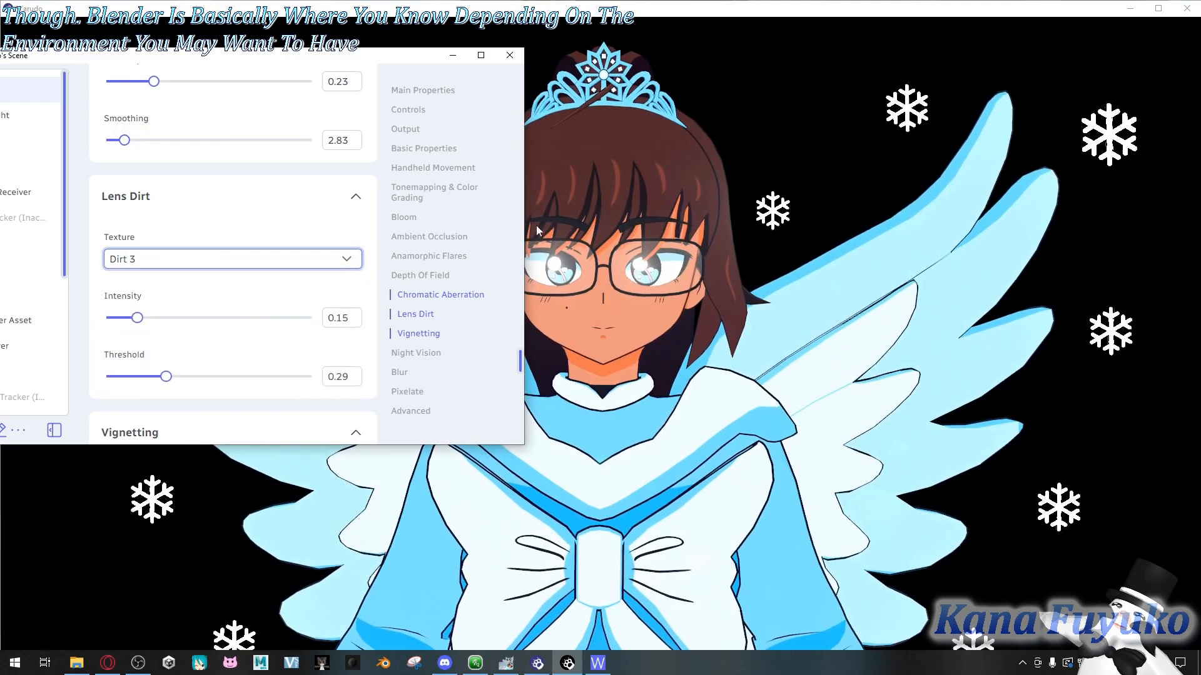
click(242, 259)
click(153, 370)
click(179, 267)
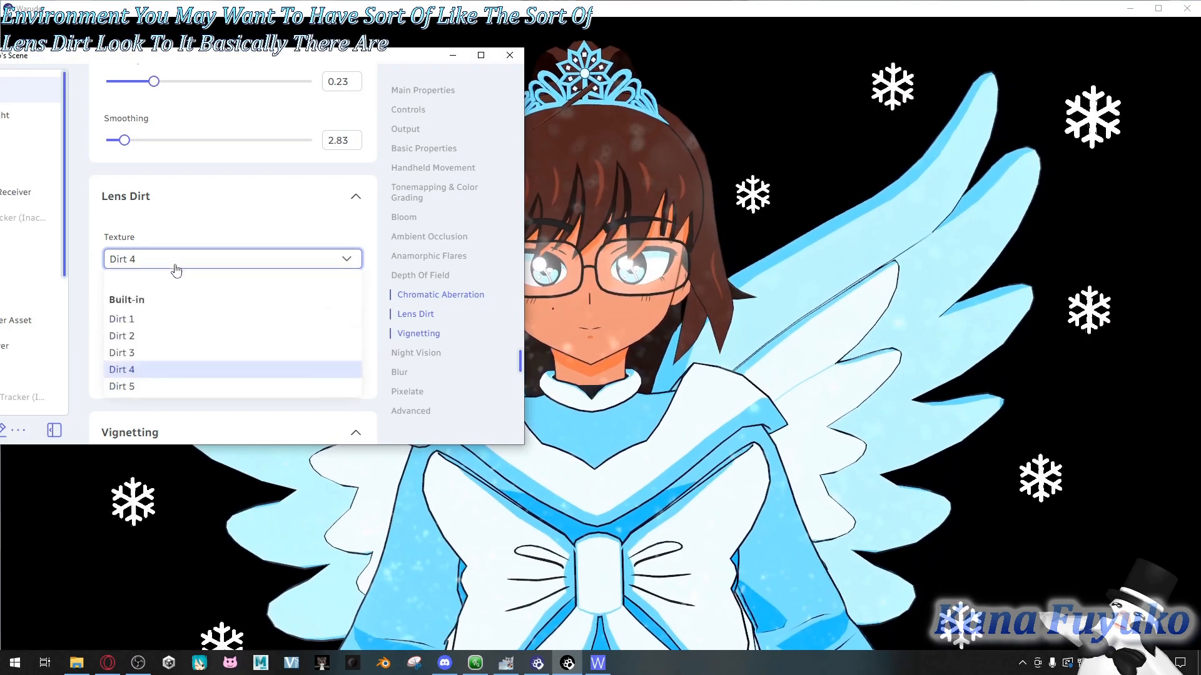
click(149, 337)
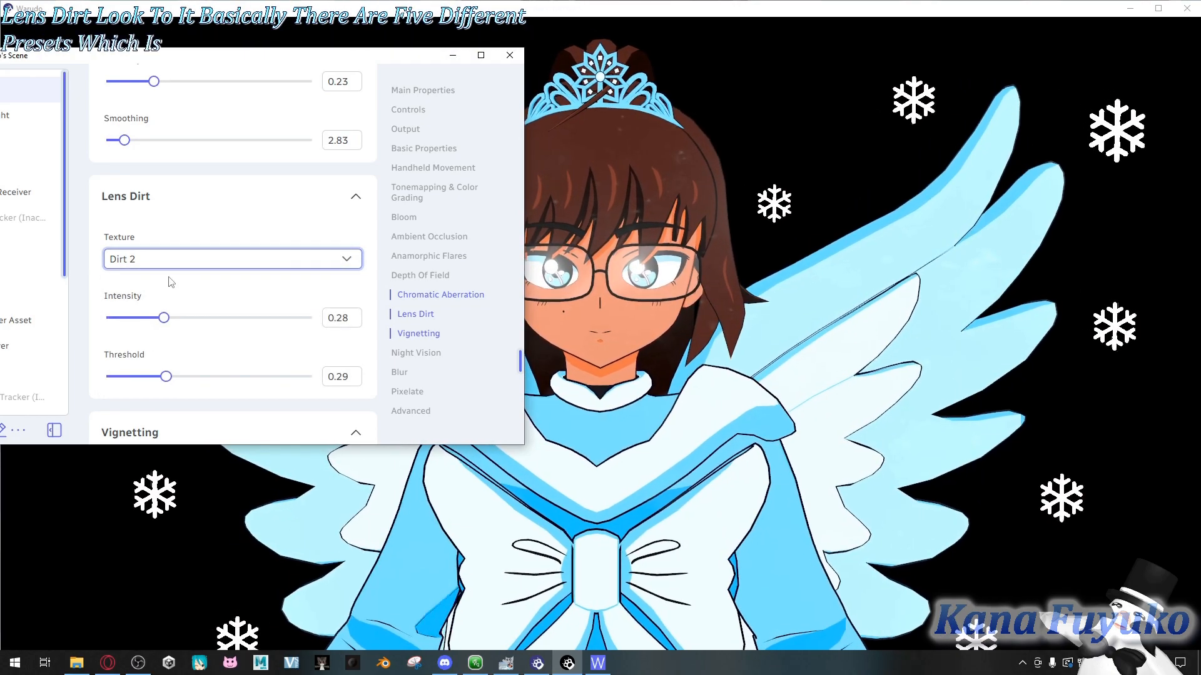
Step: Switch the Lens Dirt texture to Dirt 3, change it to Dirt 4, and set the Threshold to 0.45
click(165, 262)
click(152, 354)
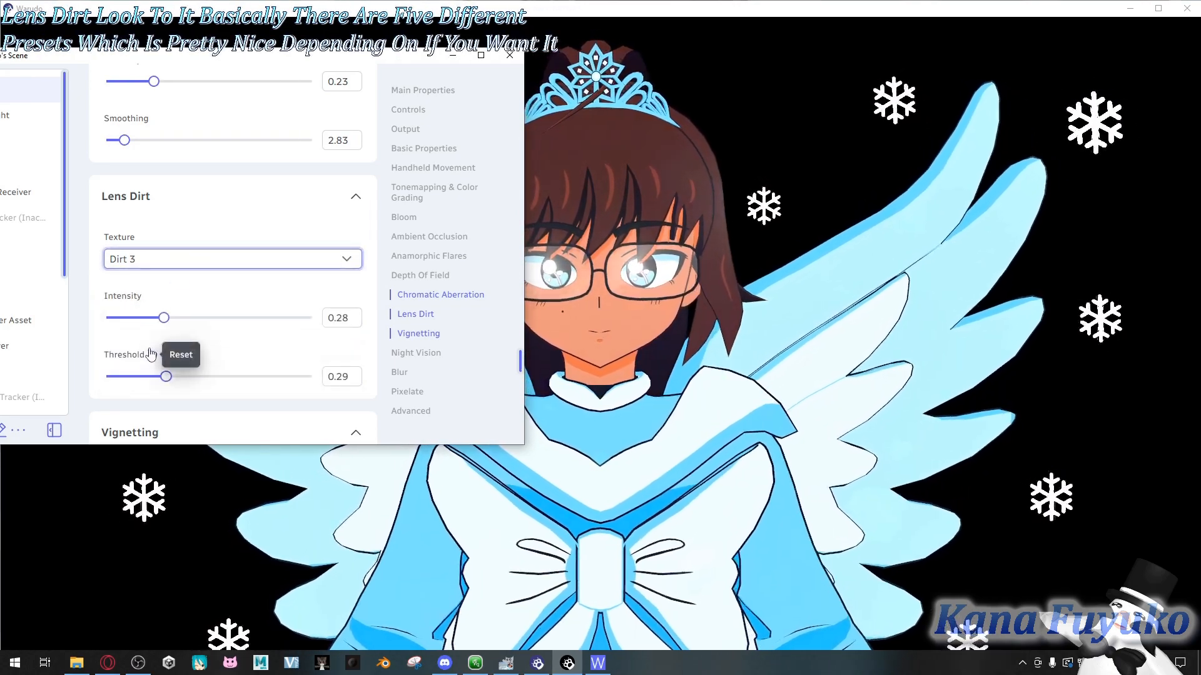
click(174, 260)
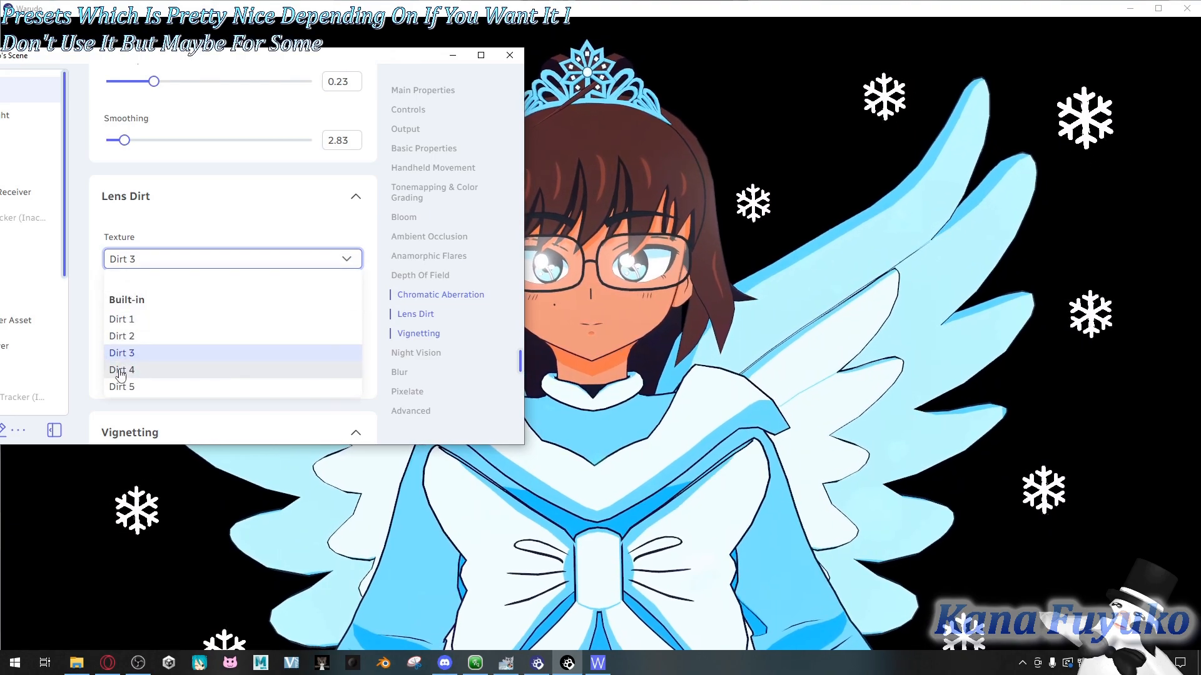
click(170, 371)
mouse_move(167, 376)
mouse_down()
mouse_move(149, 374)
mouse_move(213, 375)
mouse_move(189, 376)
mouse_up()
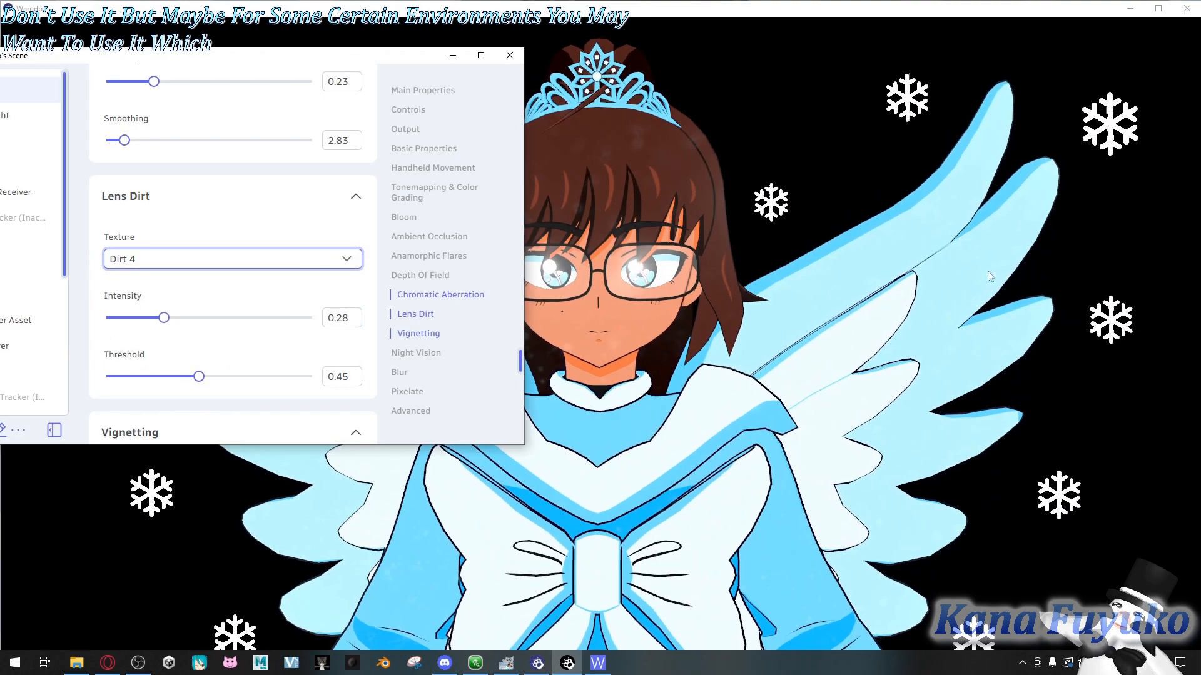
Step: Clear the Lens Dirt texture by choosing the empty option
click(160, 259)
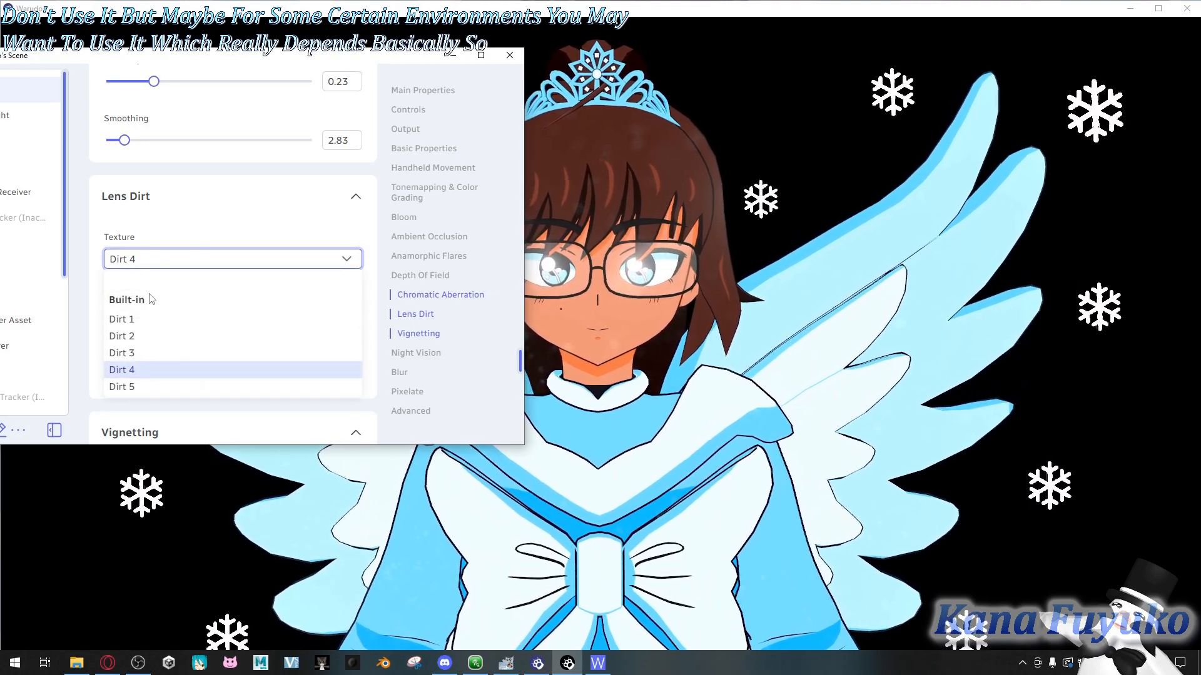
click(151, 299)
Step: Enable Vignetting and set its color to a gray of RGB 103, 103, 103
scroll(181, 303, down, 2)
scroll(188, 285, down, 3)
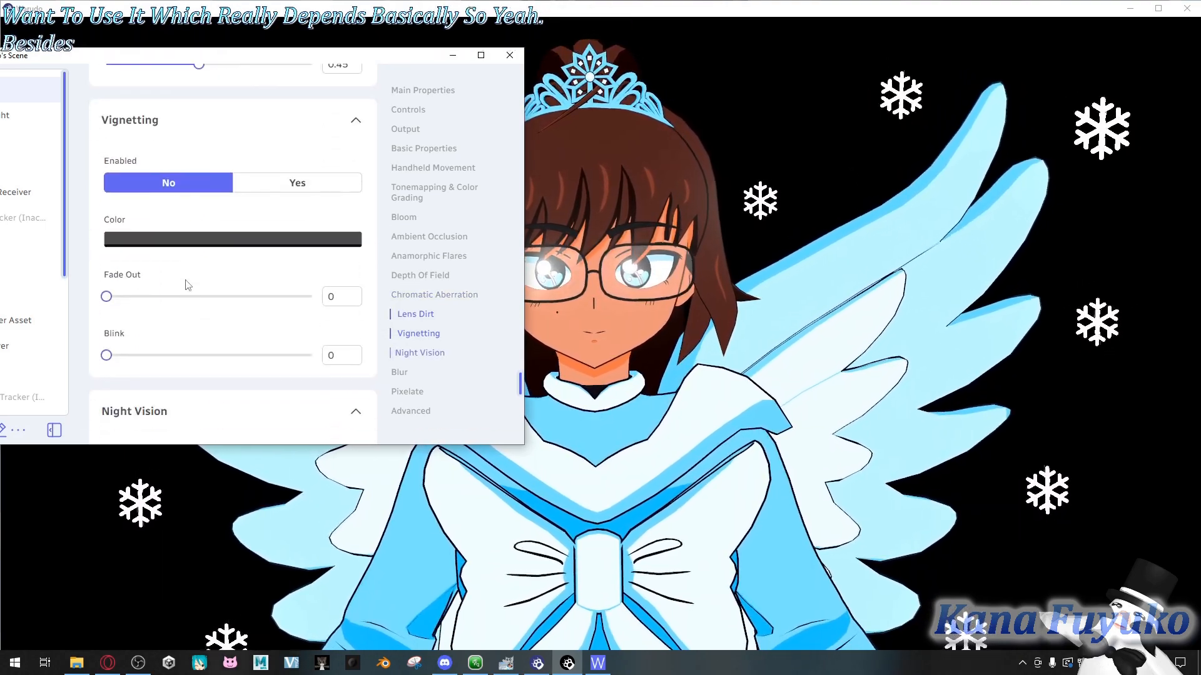
click(304, 192)
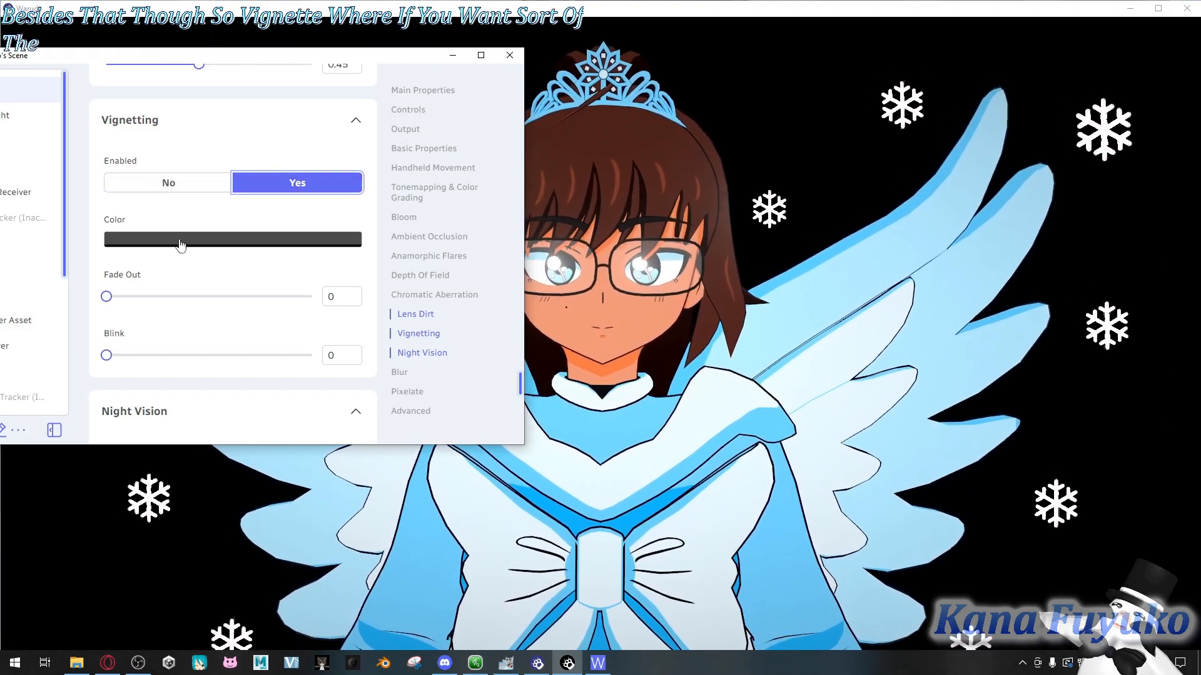
click(213, 239)
drag(126, 162, 116, 133)
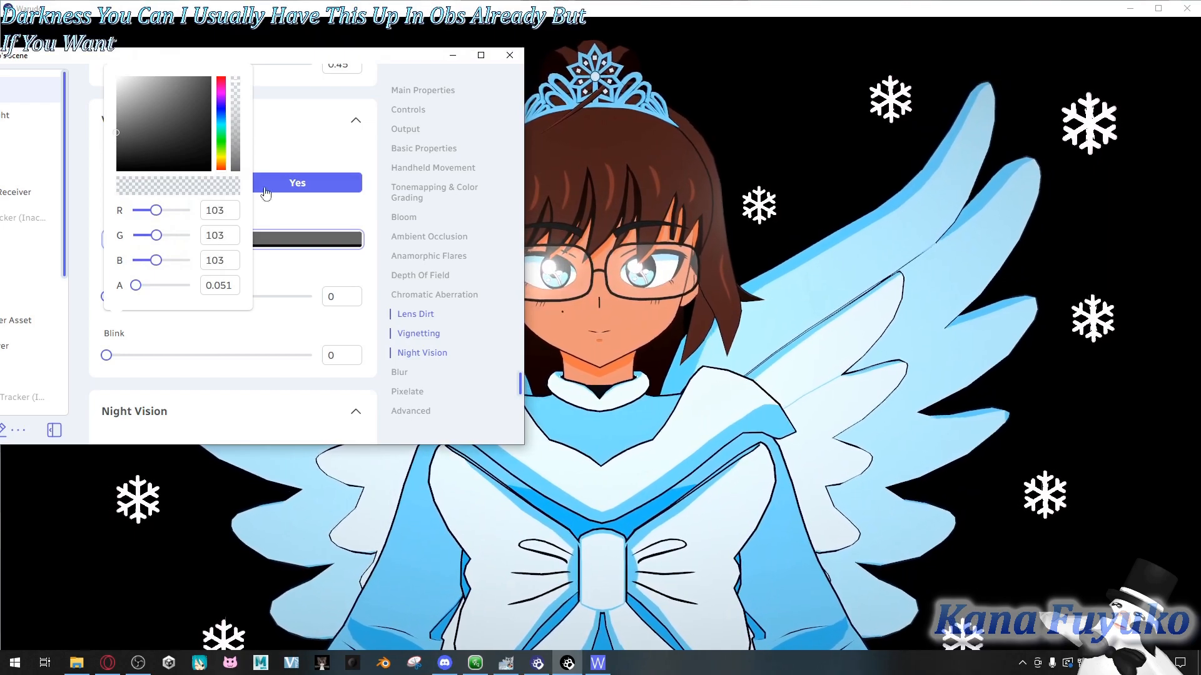
click(250, 243)
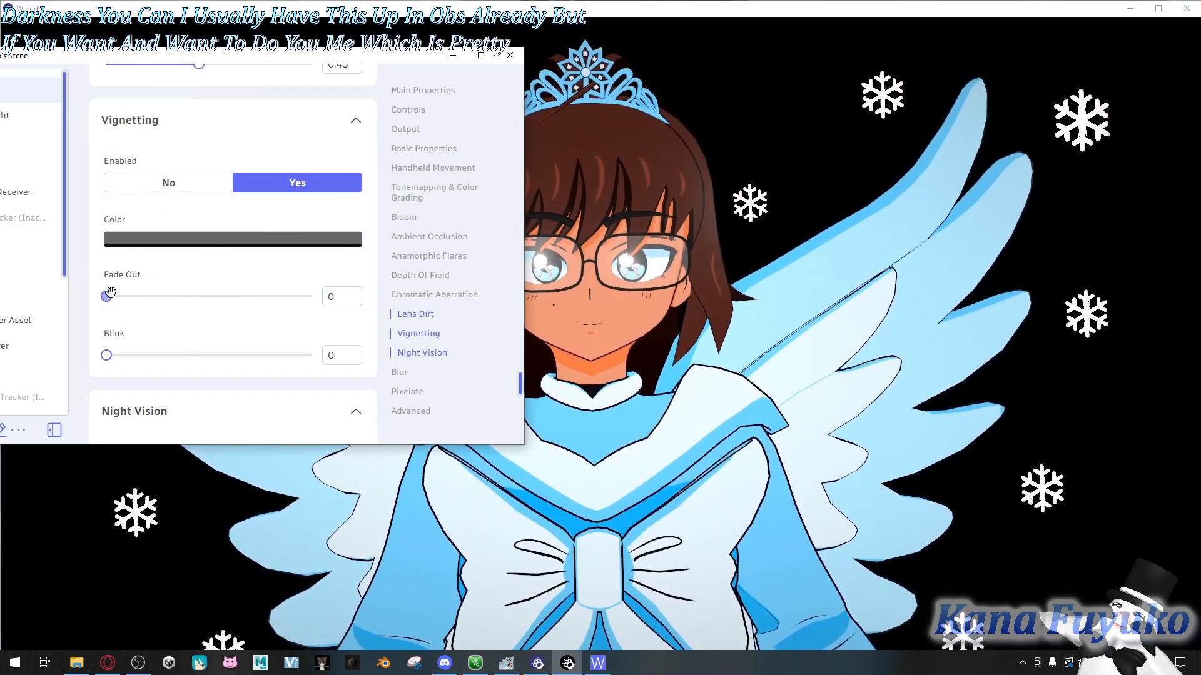
Step: Test the Vignetting Fade Out and Blink amounts, including Blink at 0.95 and 0.42, returning both to 0
drag(108, 294, 46, 322)
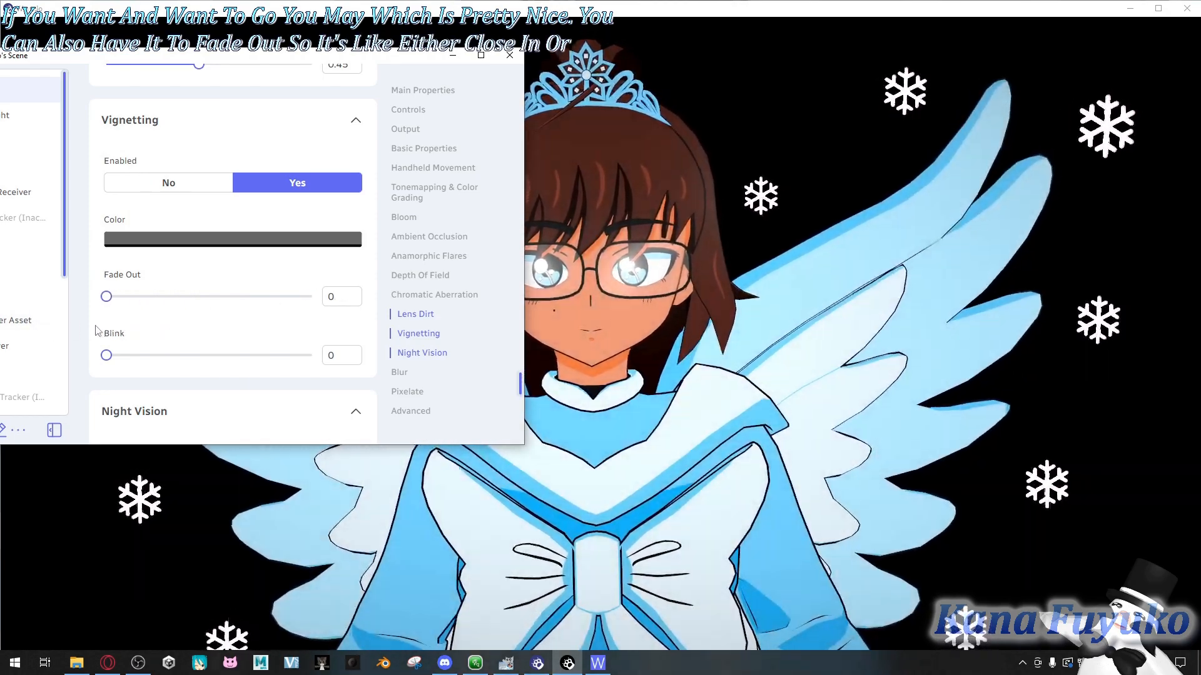
drag(106, 355, 145, 369)
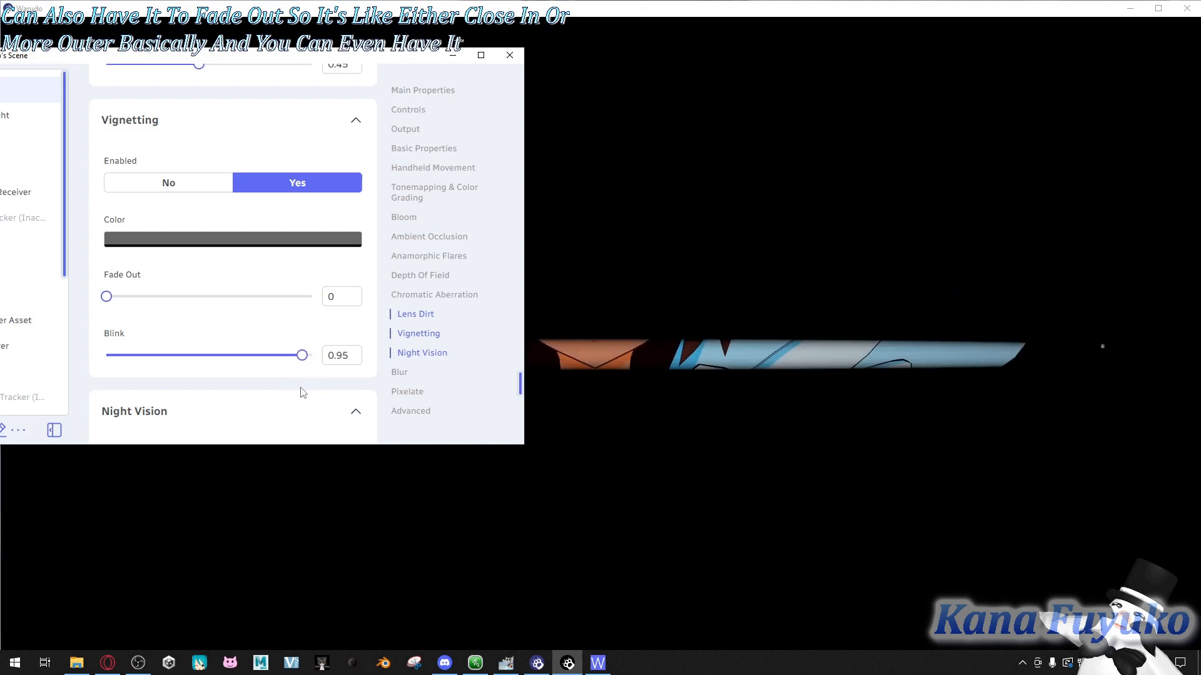
drag(305, 393, 233, 386)
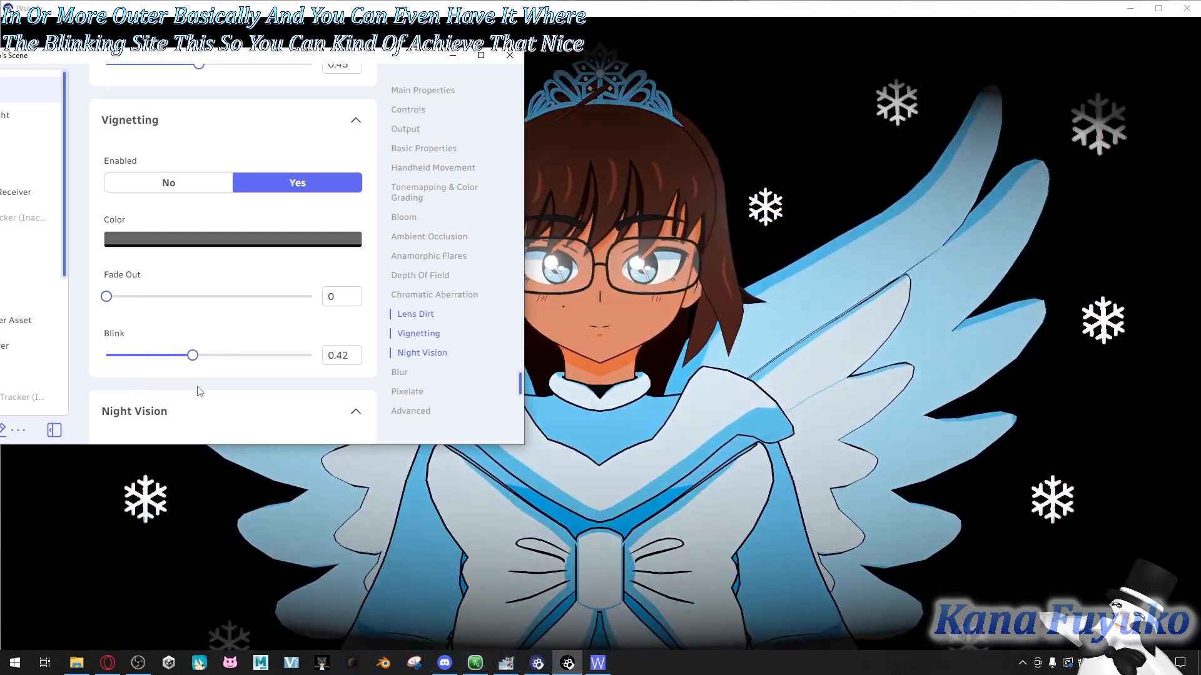
drag(195, 392, 313, 373)
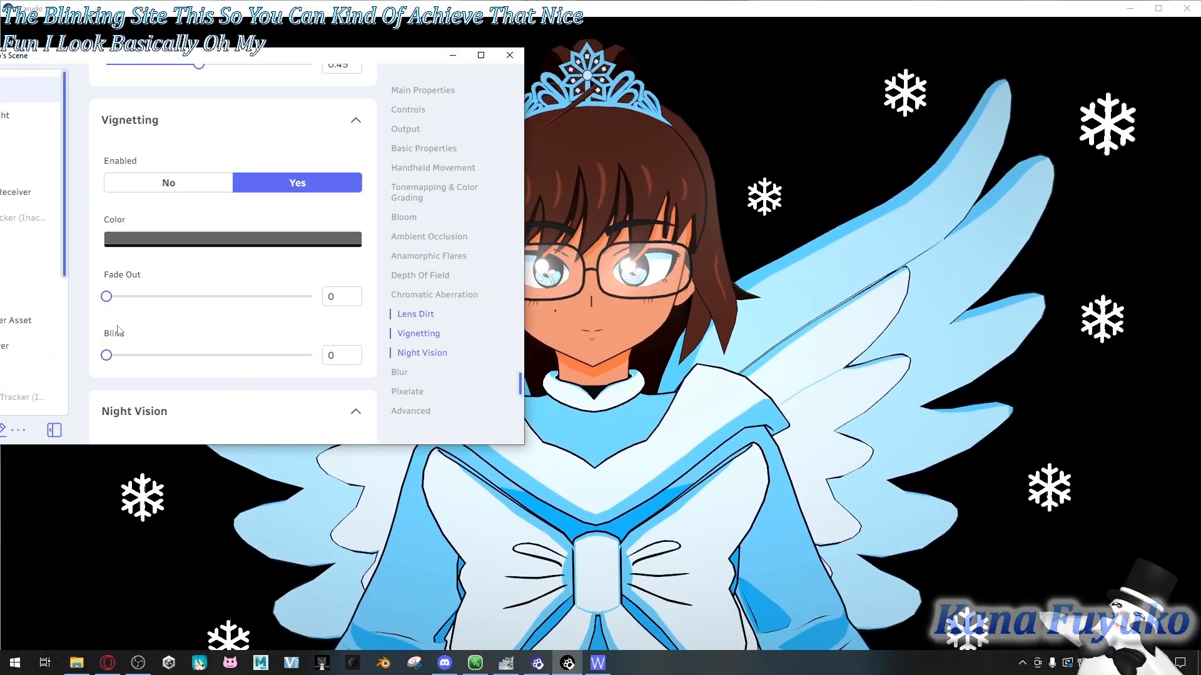
Step: Enable Night Vision and set its color to a green of RGB 0, 255, 107
scroll(131, 266, down, 5)
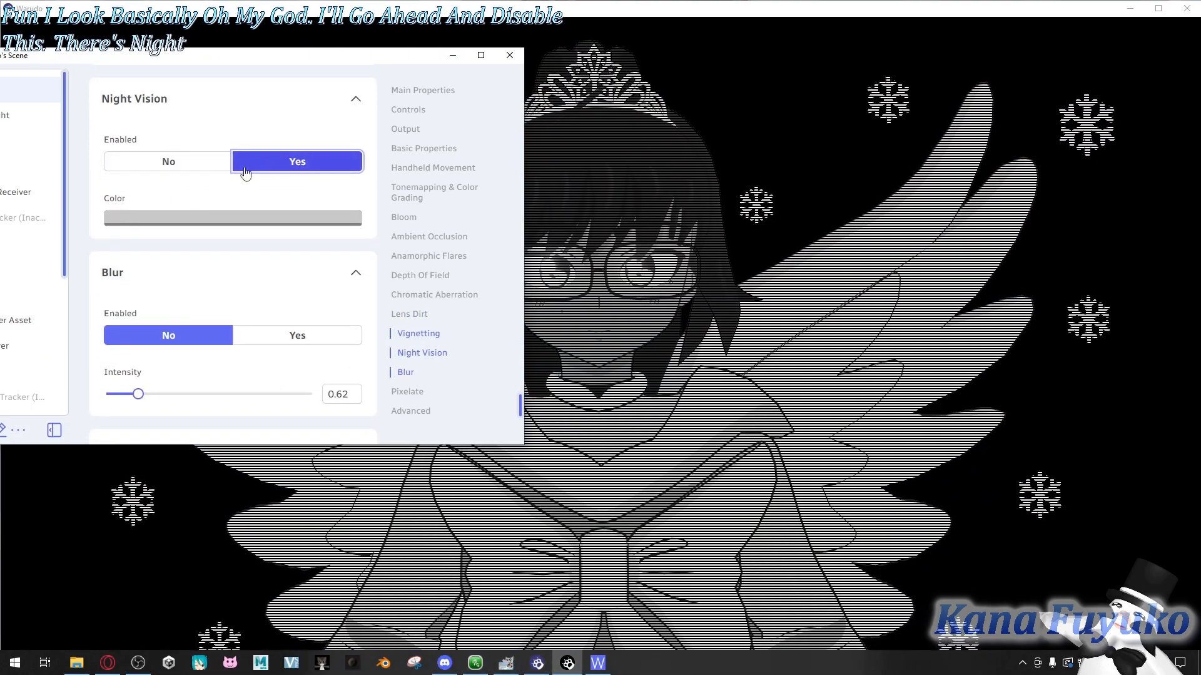
click(207, 220)
click(223, 135)
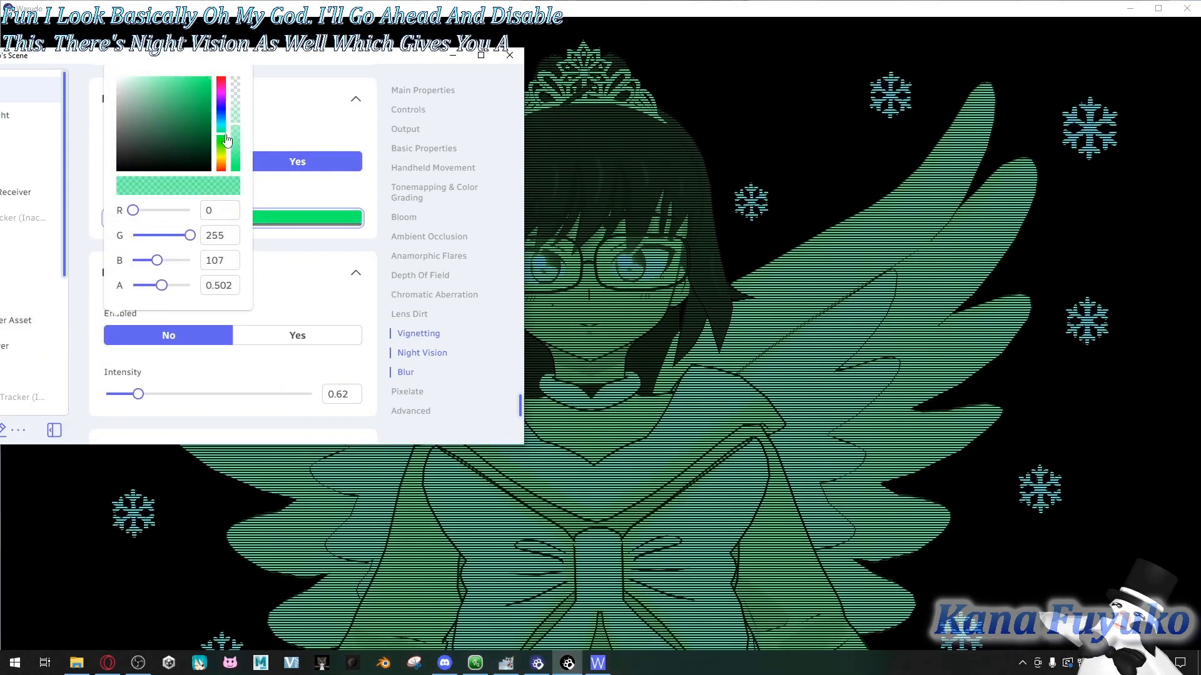
Step: Set the Night Vision color to a muted green of RGB 156, 199, 174 and disable Night Vision
mouse_move(158, 123)
mouse_down()
mouse_move(200, 141)
mouse_move(227, 104)
mouse_move(147, 93)
mouse_move(119, 115)
mouse_move(139, 94)
mouse_up()
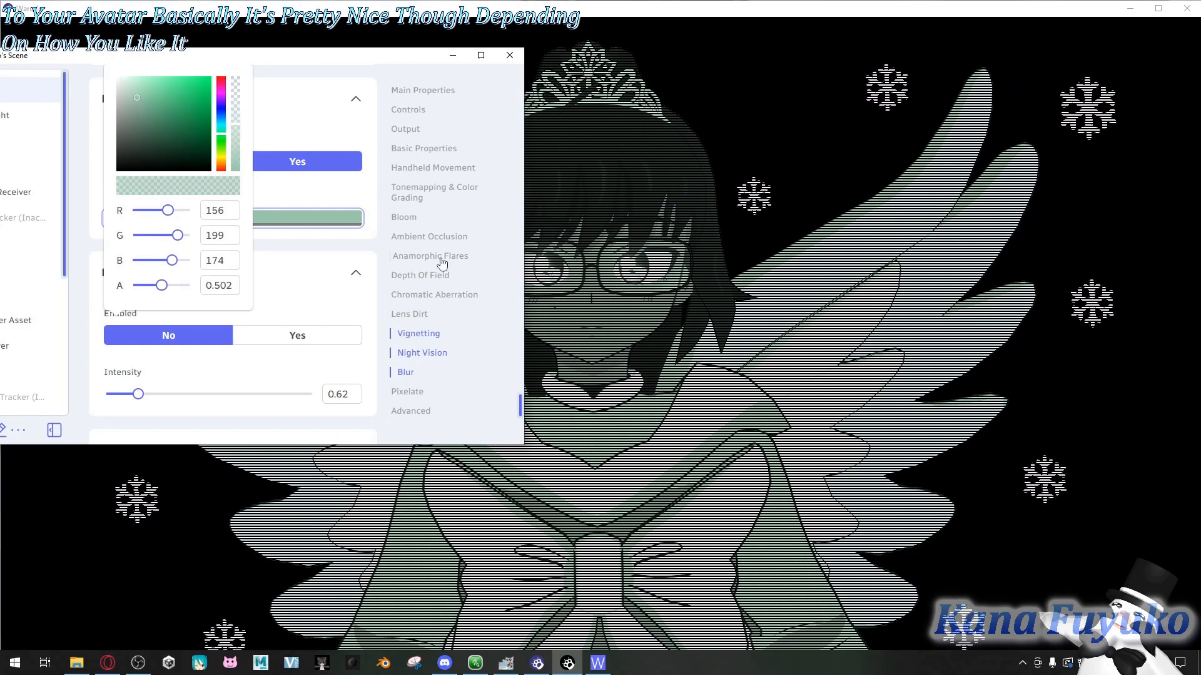
click(272, 195)
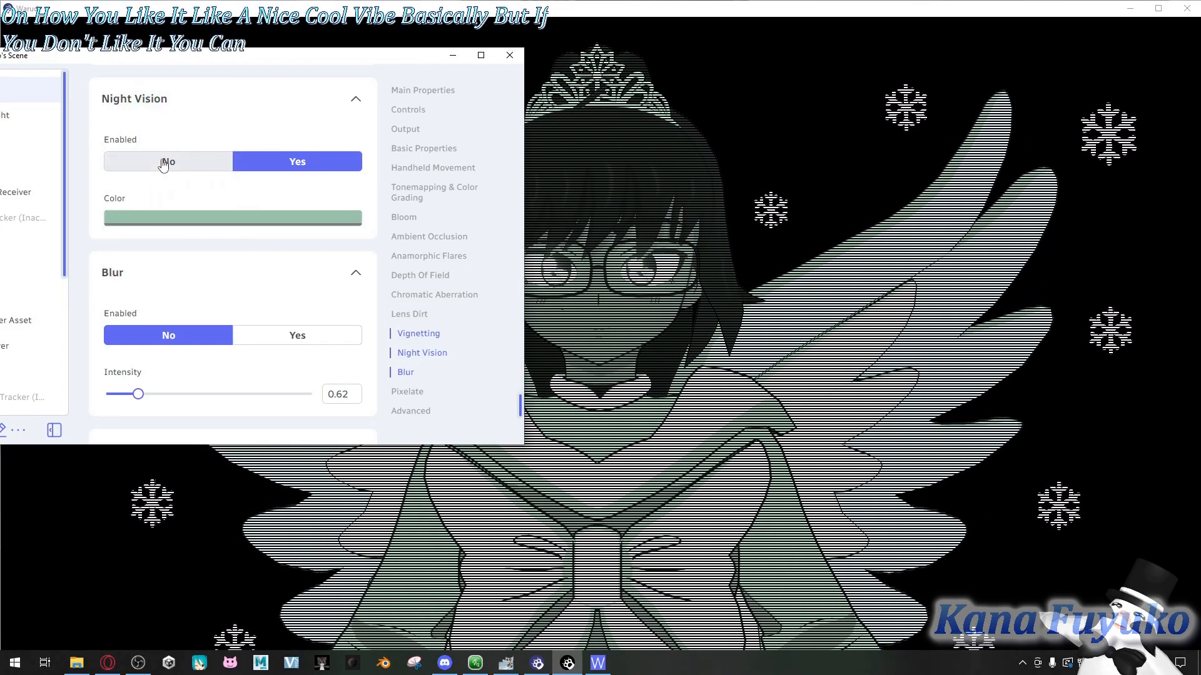
Step: Enable Blur, preview it at intensities 0.55 and 0.29, leave the intensity at 0.29 and disable Blur
scroll(267, 263, down, 2)
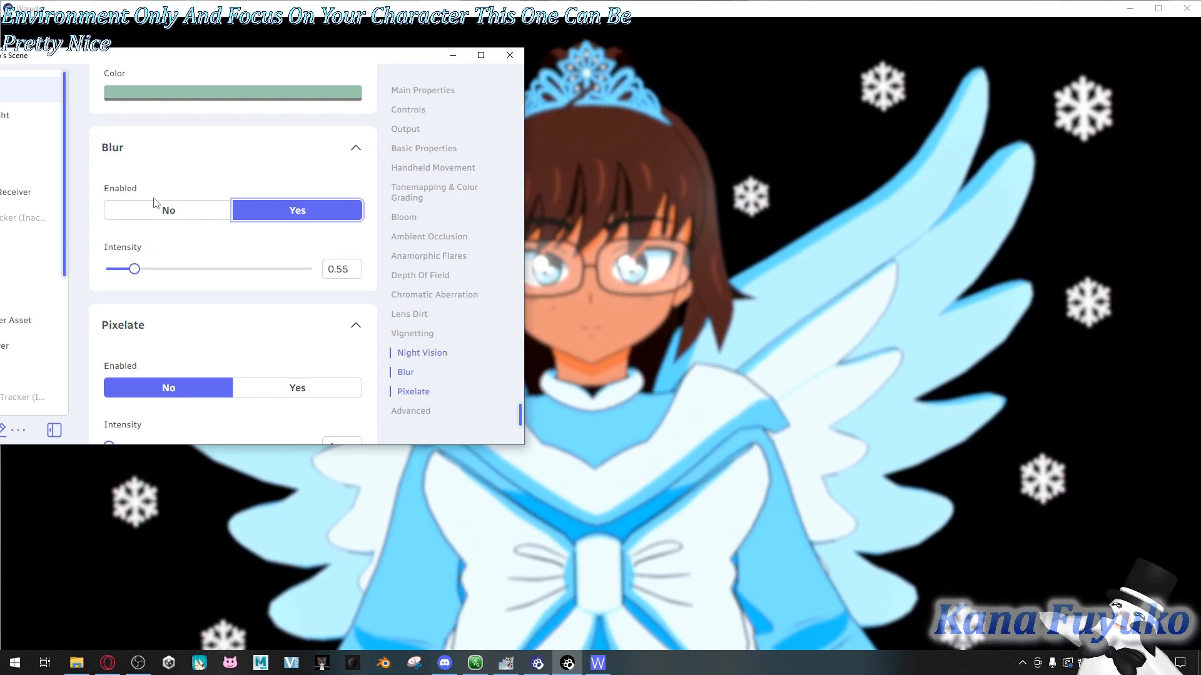
mouse_move(135, 267)
mouse_down()
mouse_move(181, 268)
mouse_move(129, 269)
mouse_up()
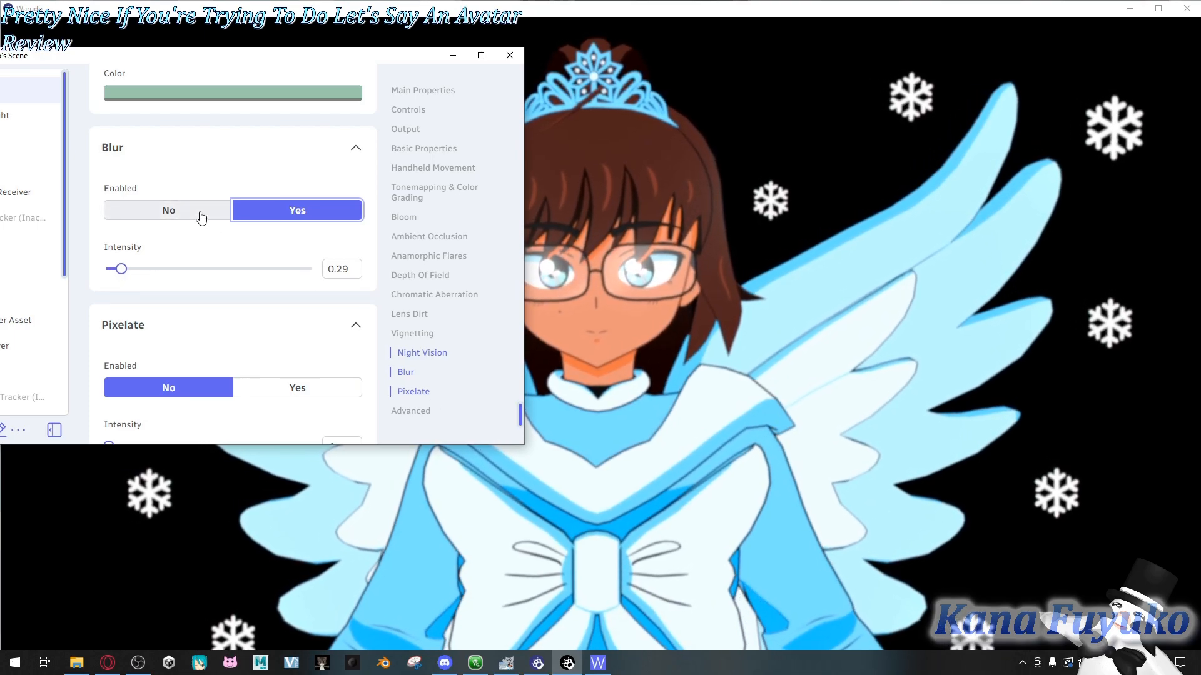
click(201, 217)
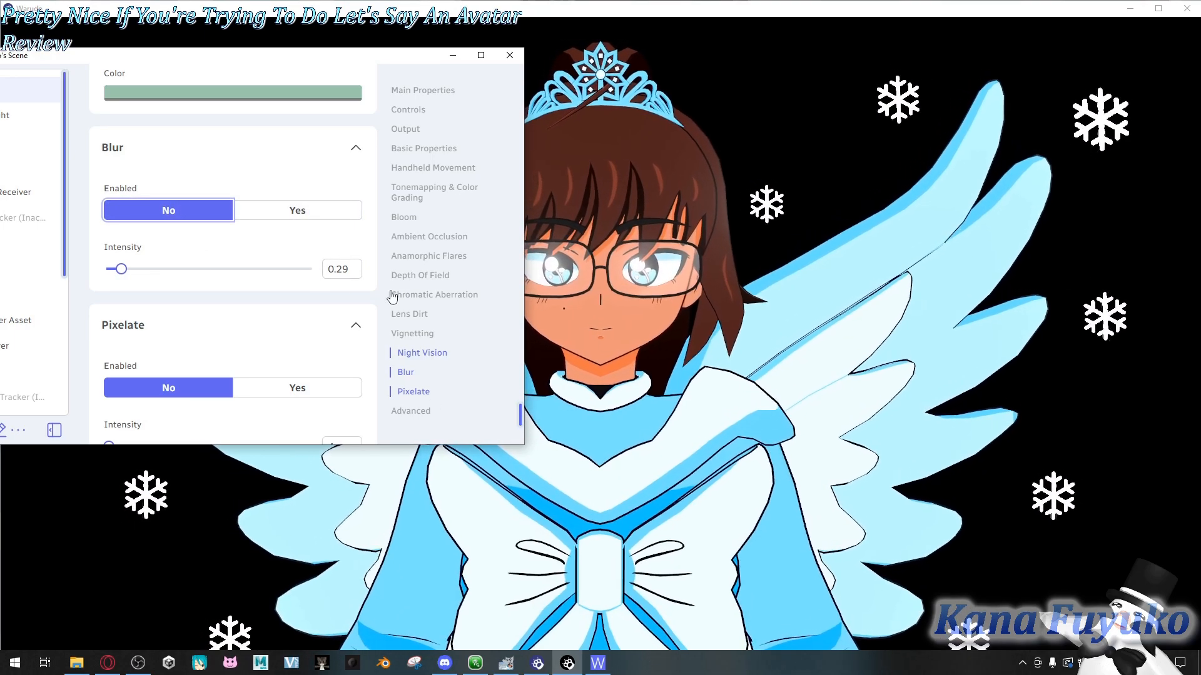
Step: Enable Pixelate, test intensities such as 221 and 25, return the intensity to 4 and disable Pixelate
scroll(246, 233, down, 2)
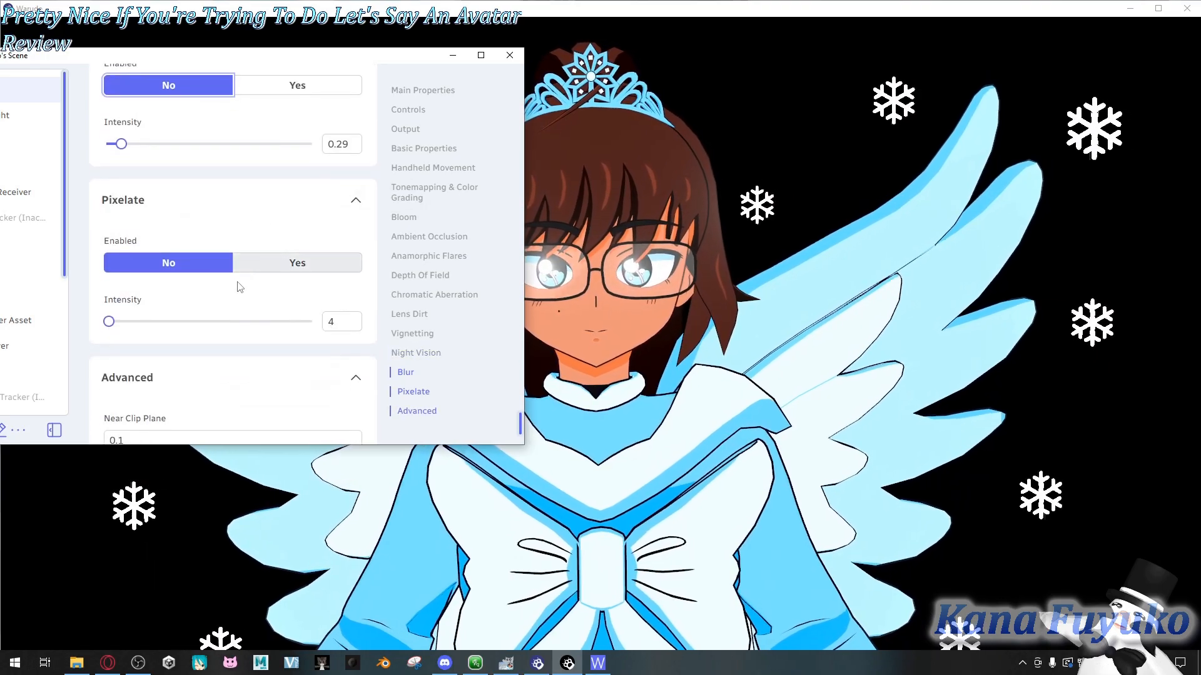
click(249, 269)
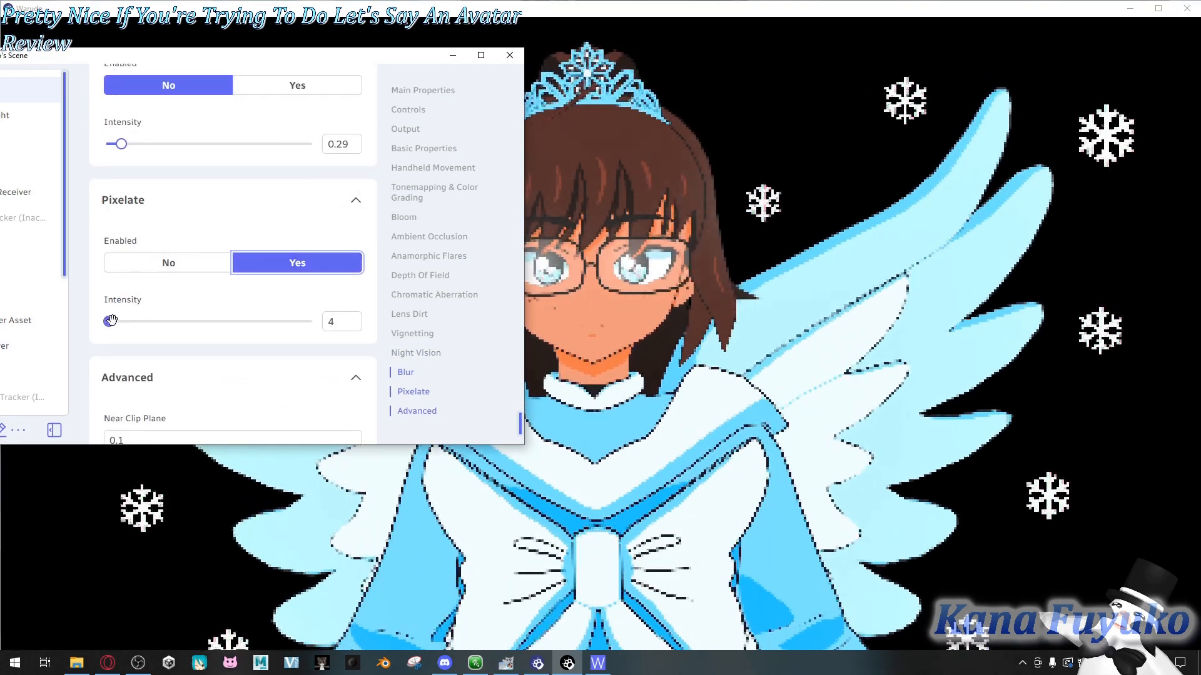
drag(110, 321, 133, 322)
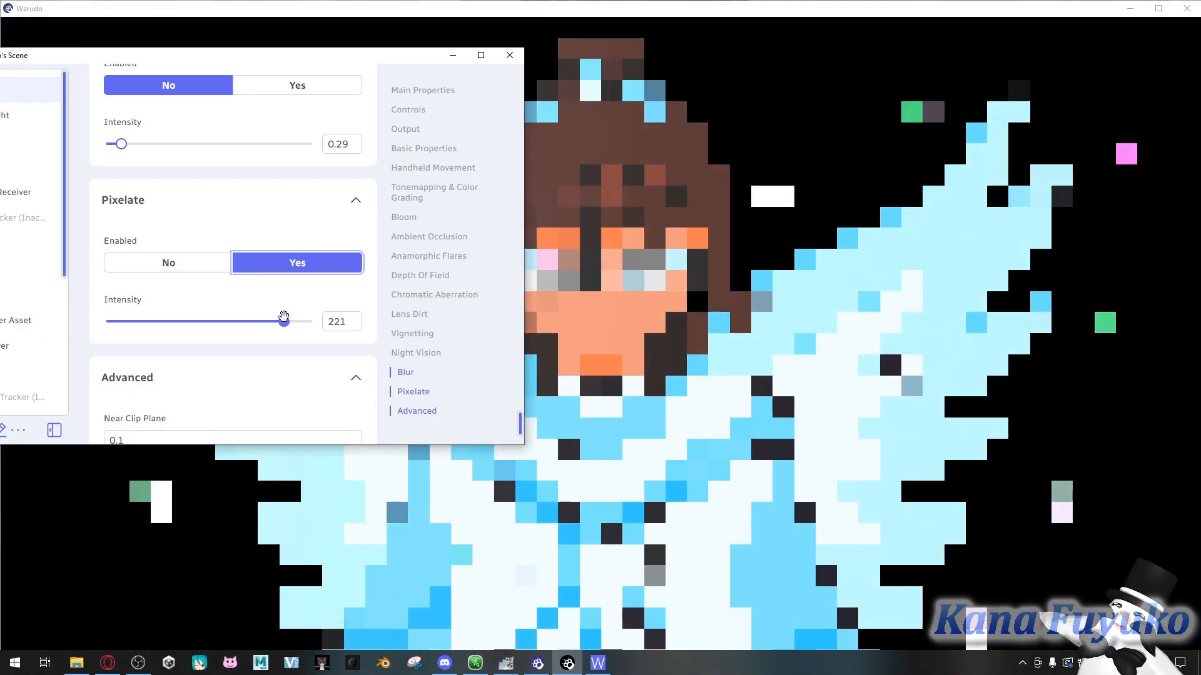
drag(173, 348, 125, 354)
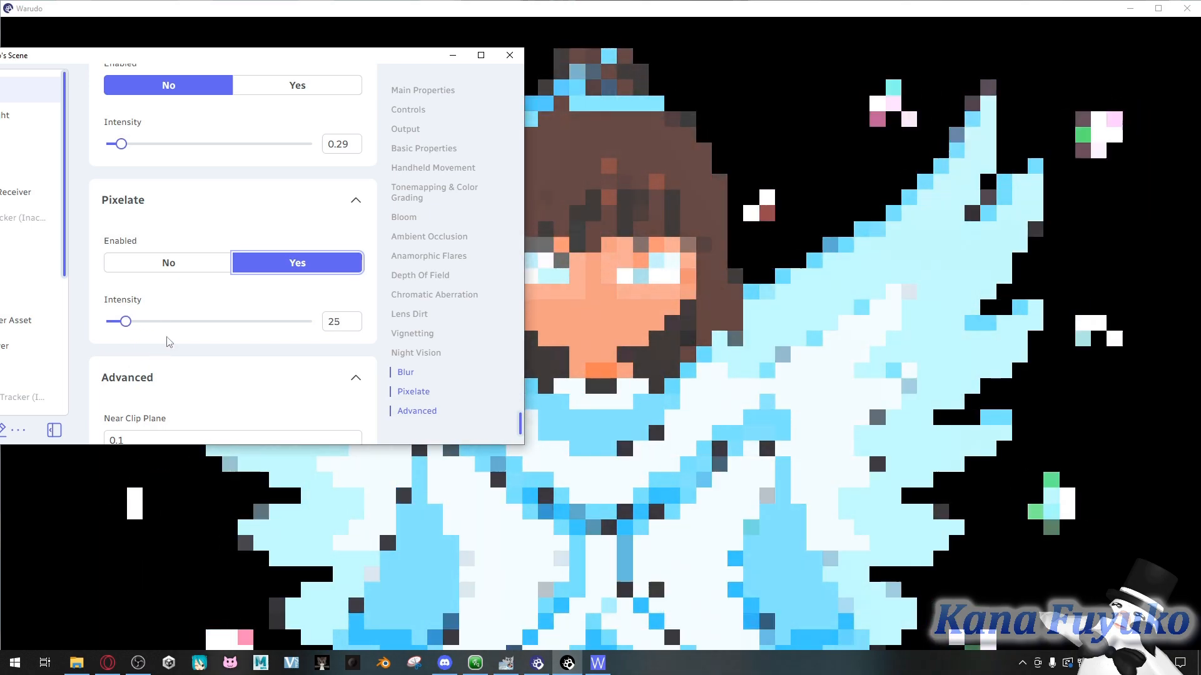
drag(126, 322, 110, 319)
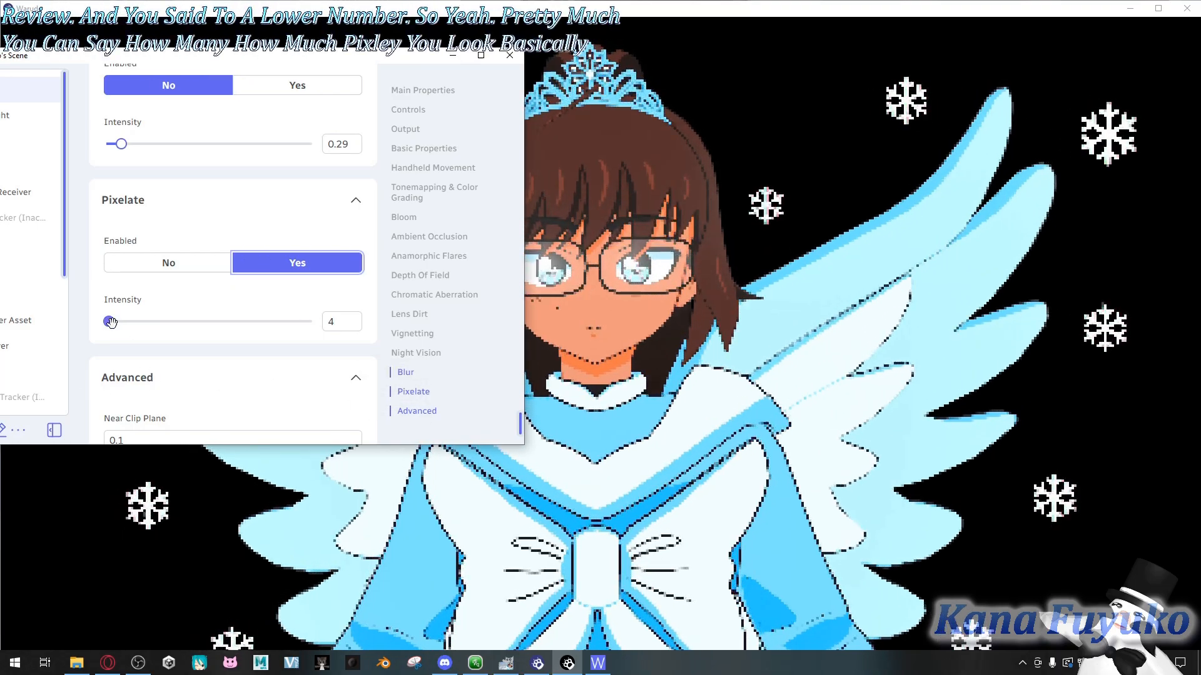
drag(110, 322, 112, 345)
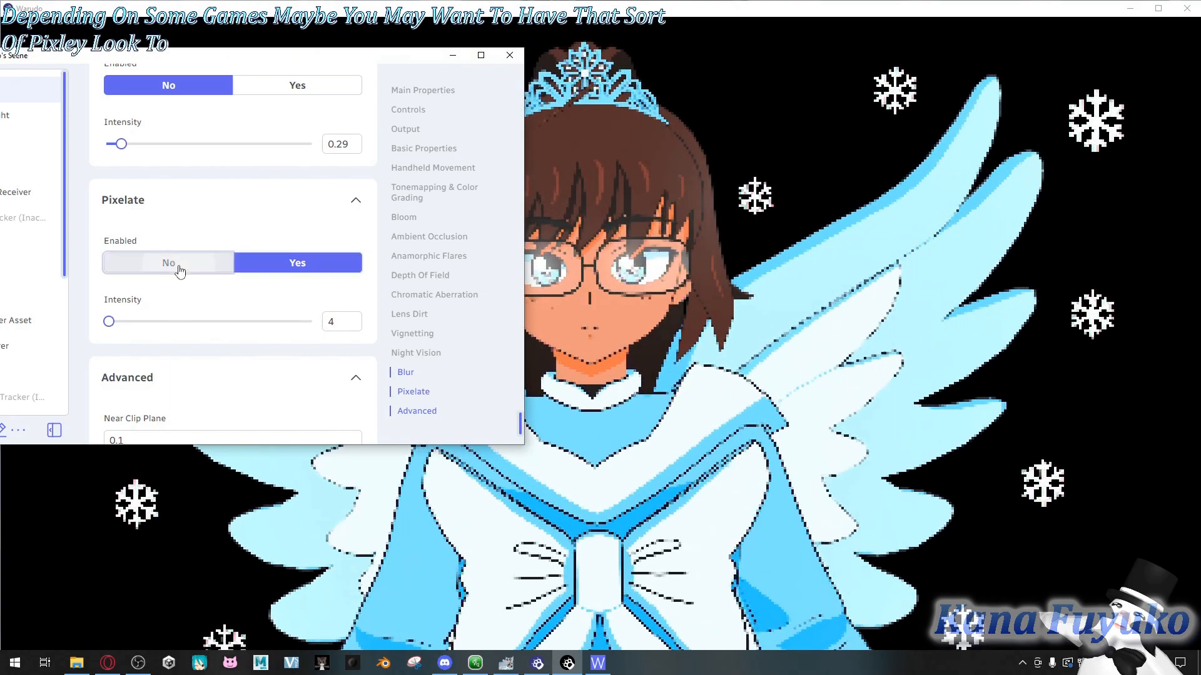
click(175, 262)
Step: Show the Advanced clip plane settings and move the editor window fully into view
scroll(177, 316, down, 1)
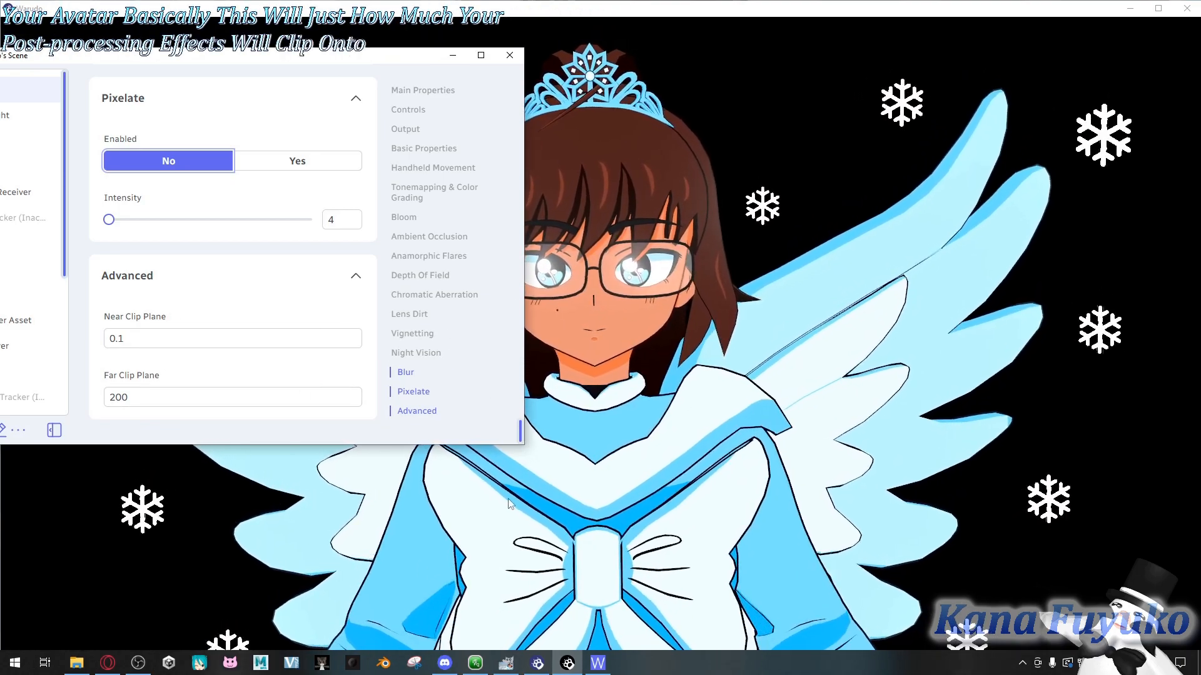
drag(384, 62, 452, 92)
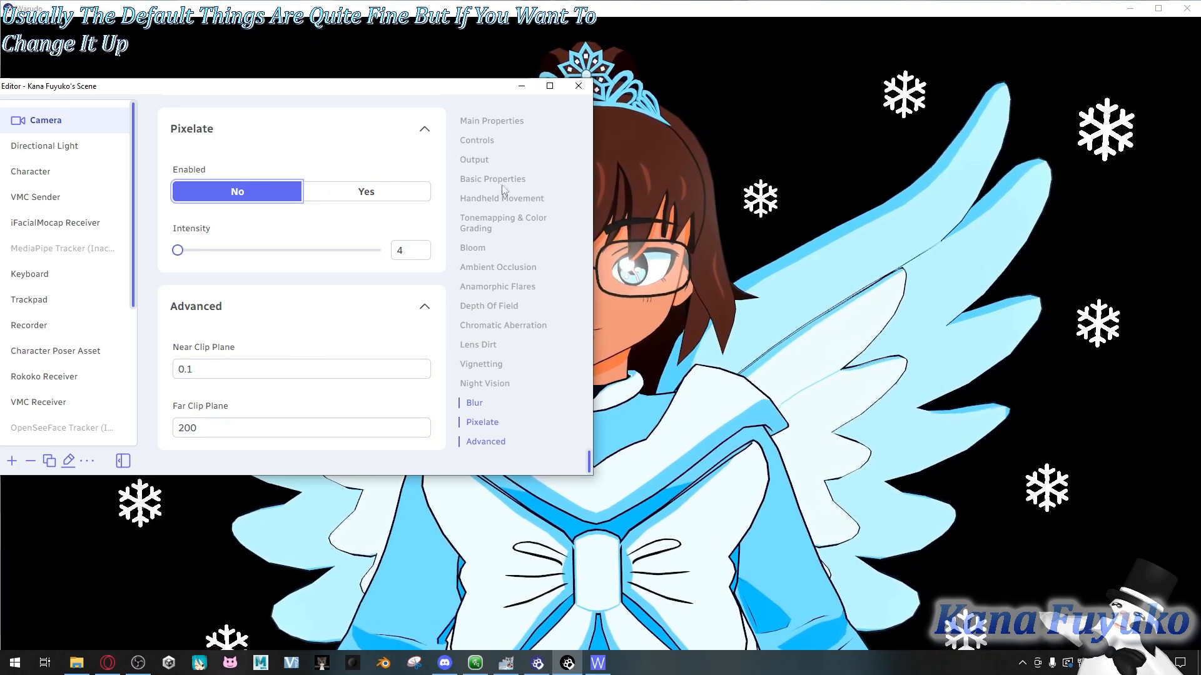
drag(463, 95, 531, 148)
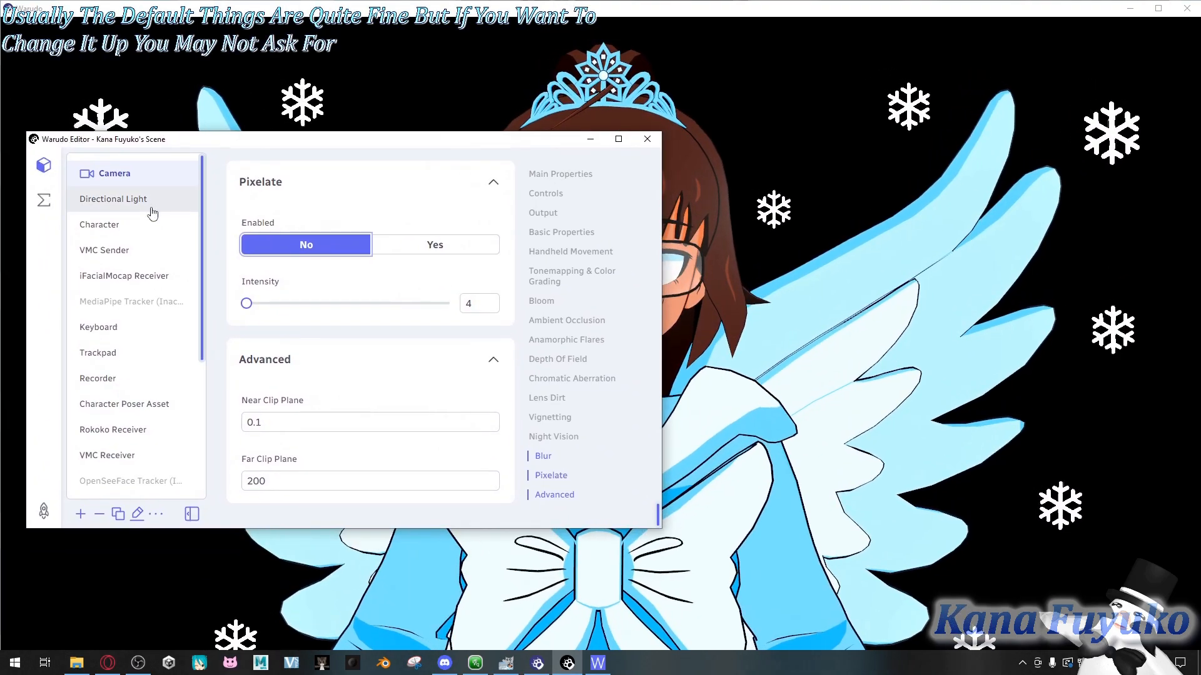
Step: Switch to the avatar output window and cycle through the scene's camera views, ending on the full-body view with the sky background
click(741, 325)
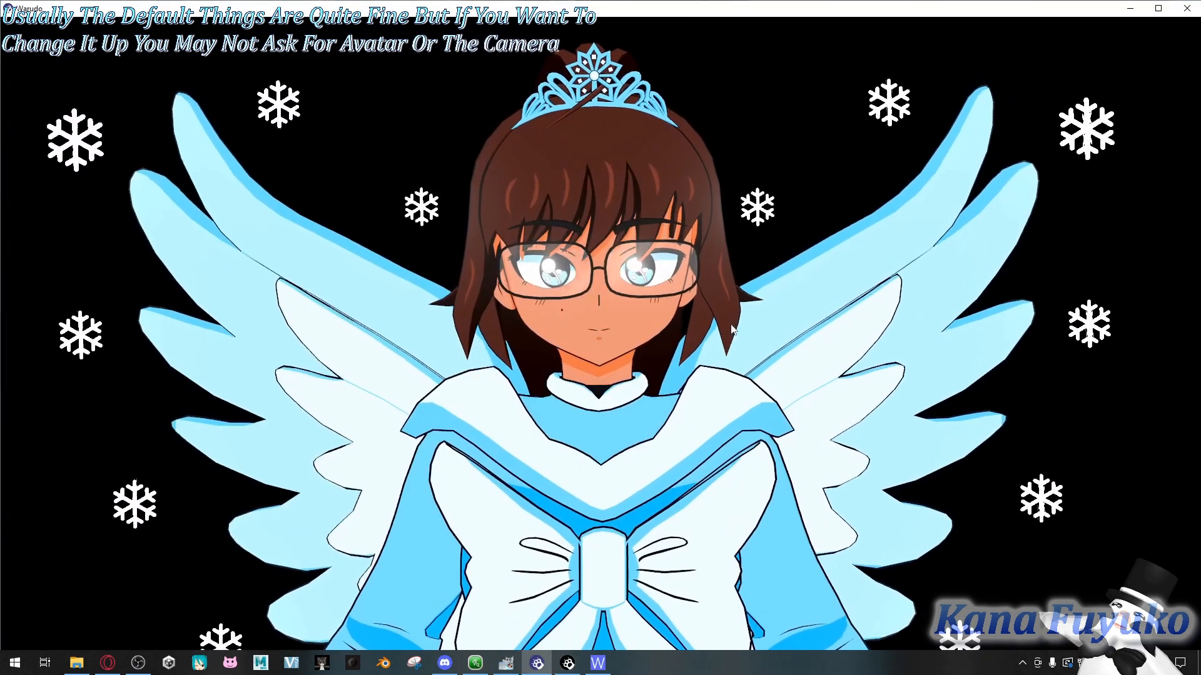
key(2)
key(3)
key(4)
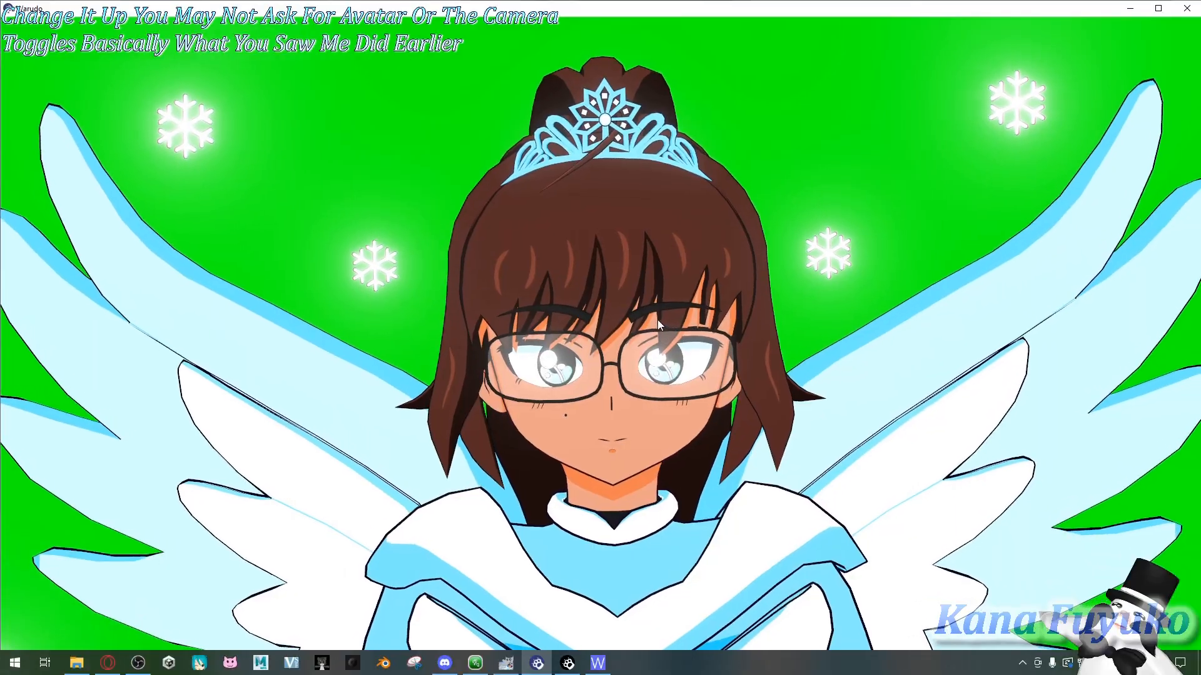
key(5)
key(Tab)
key(Tab)
key(Tab)
key(Tab)
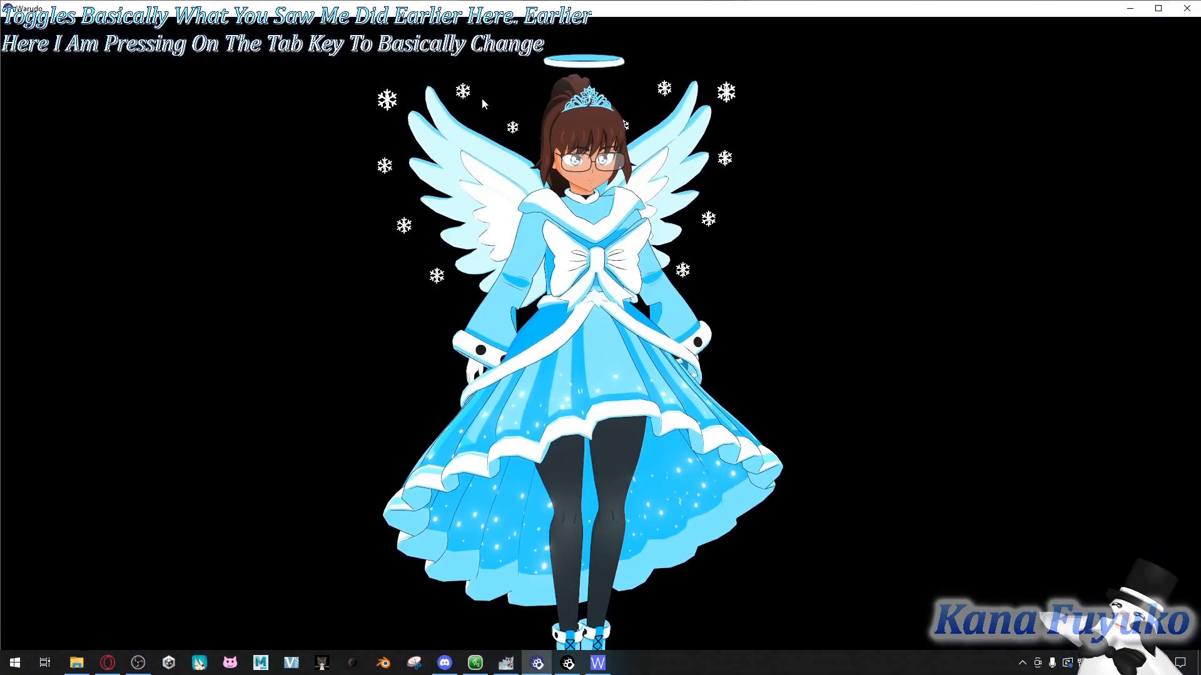
key(Tab)
key(Tab)
key(Tab)
key(Tab)
key(Tab)
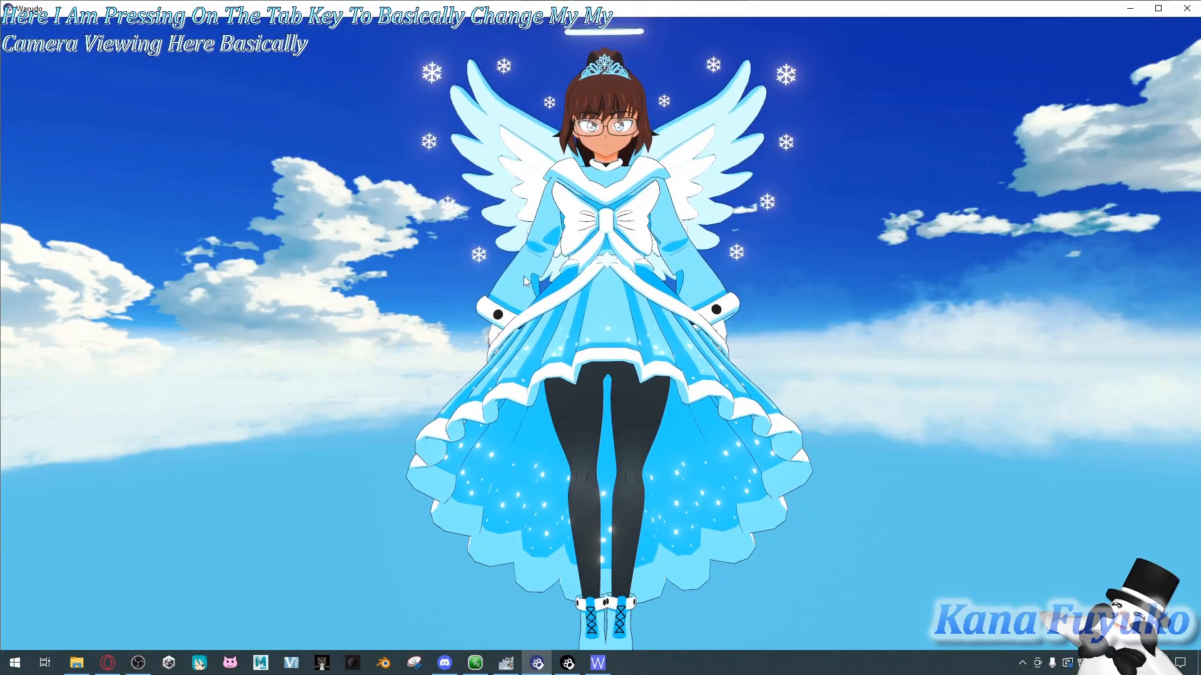
Step: Return to the editor and open the Camera Key Bindings blueprint, moving the window below the avatar's face
click(572, 667)
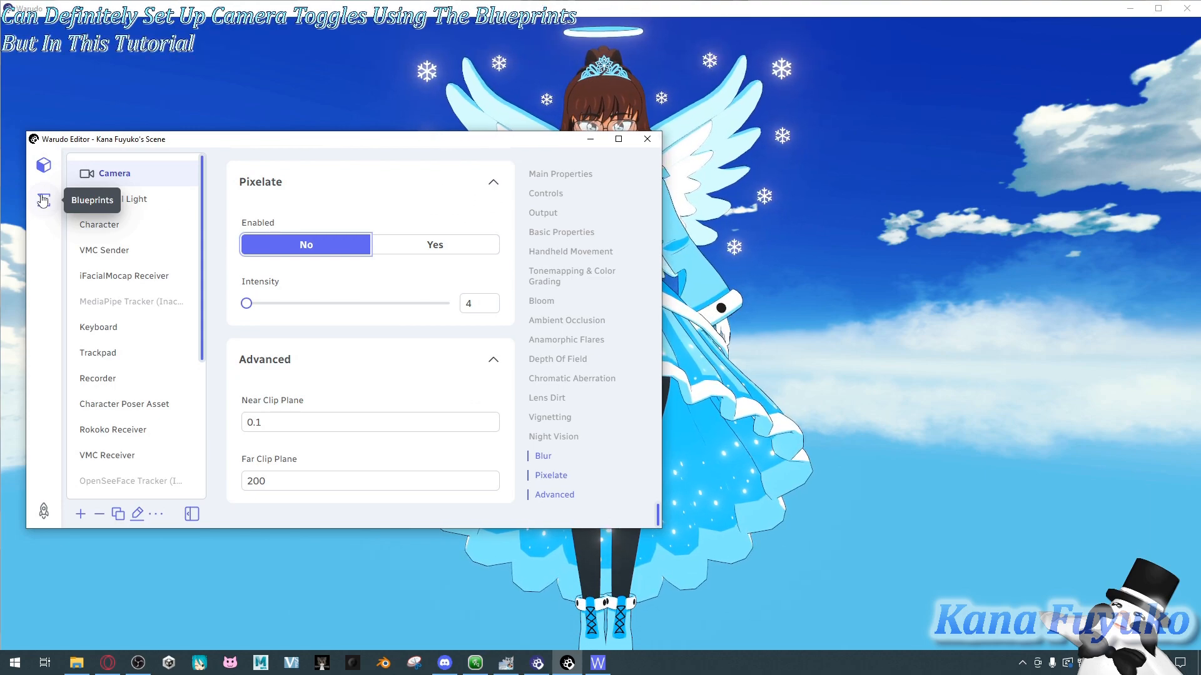
click(43, 200)
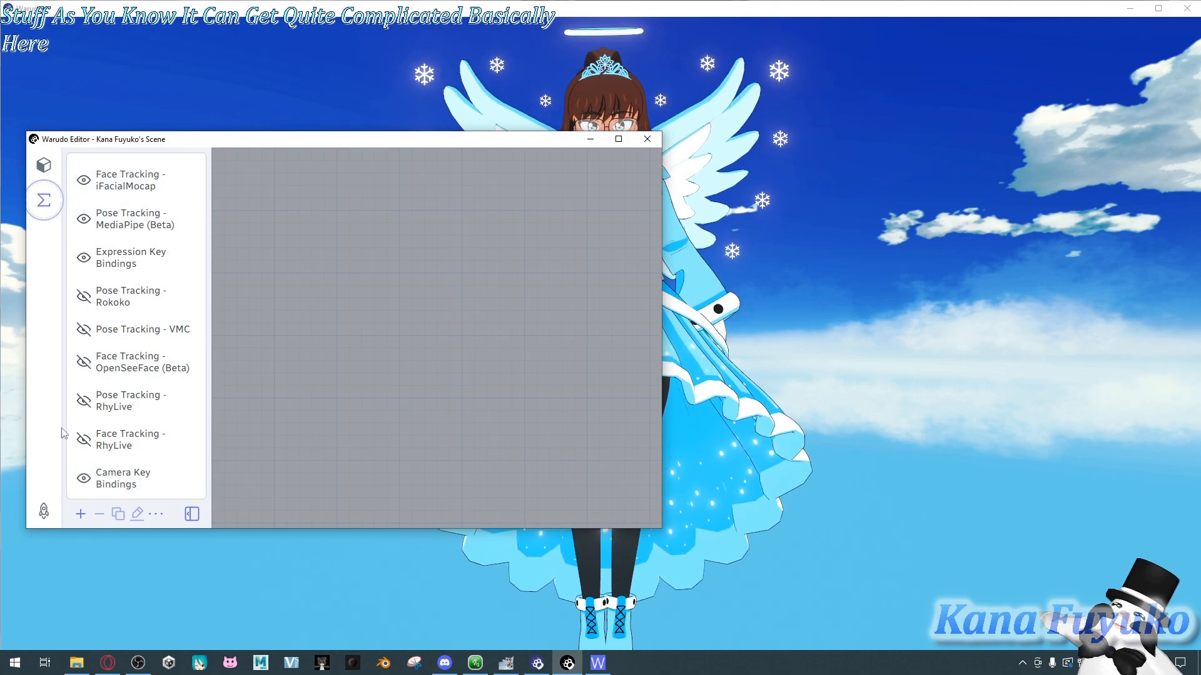
click(132, 492)
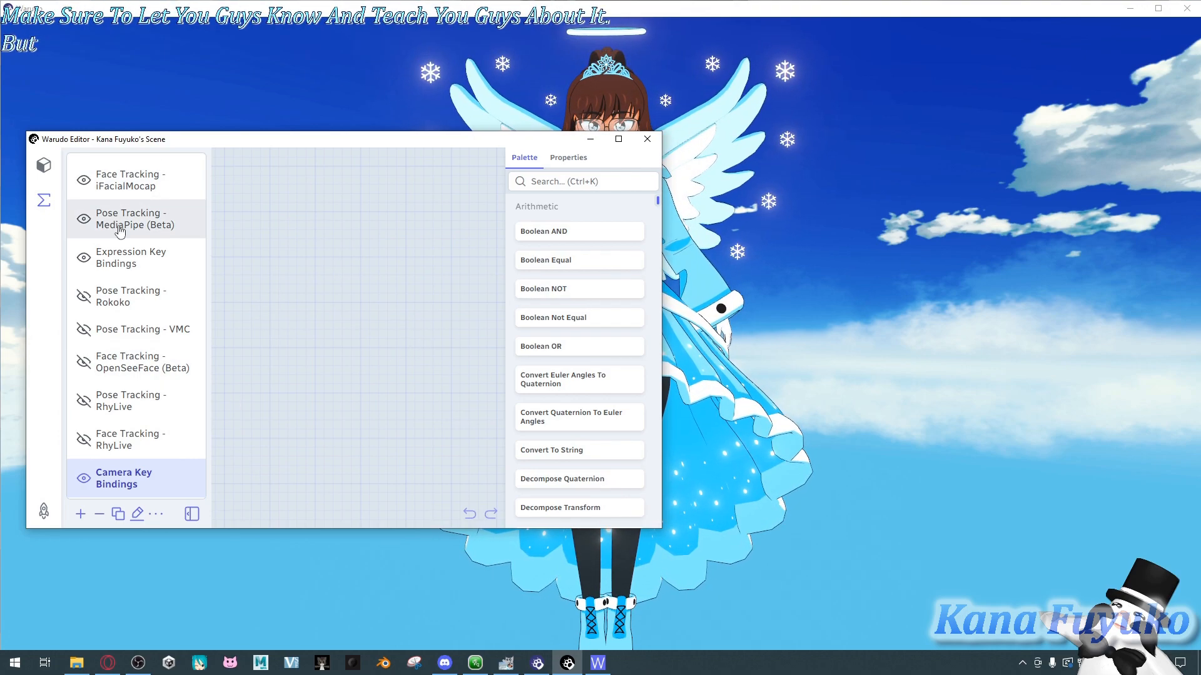
drag(447, 141, 474, 206)
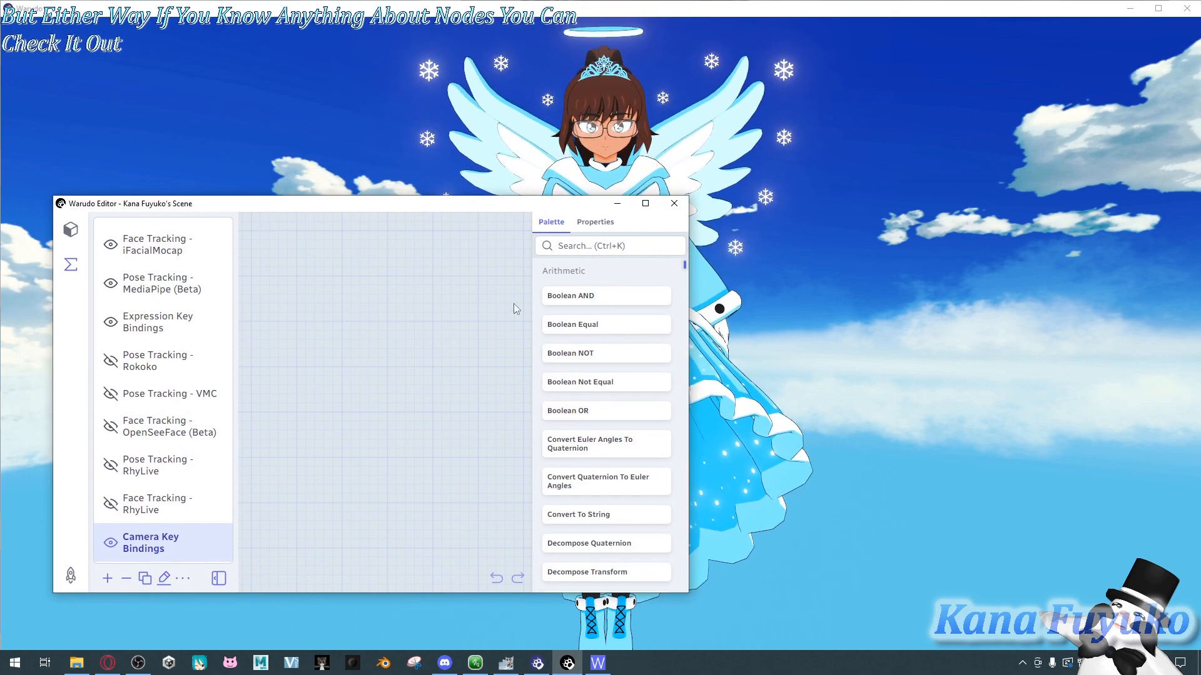
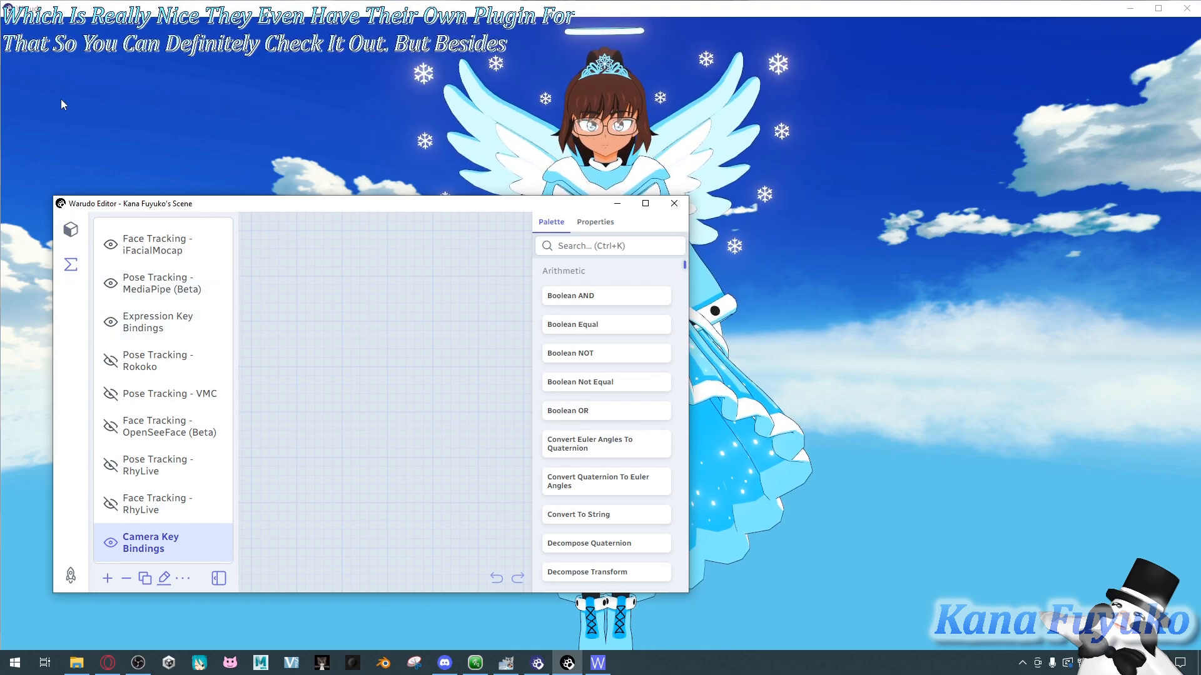
Step: Go back to the assets and look through the additional cameras, including Camera 2, Sky Camera, Green Screen and both free-look cameras
click(68, 229)
scroll(172, 313, down, 3)
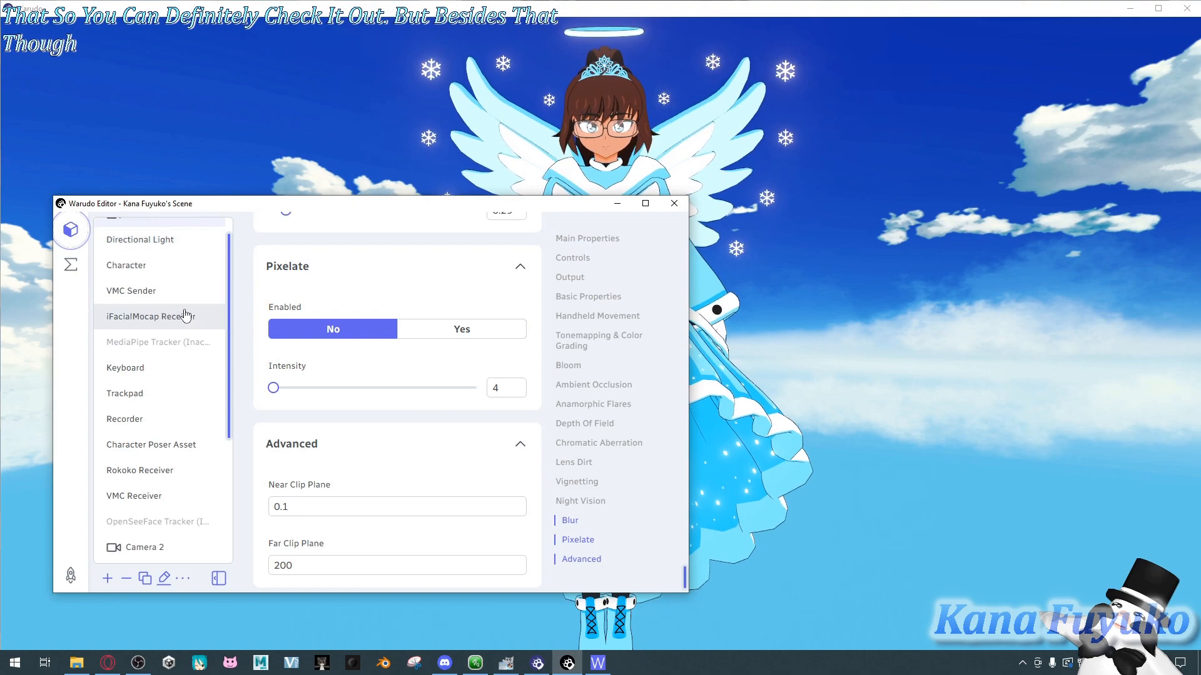
scroll(172, 376, down, 3)
click(164, 371)
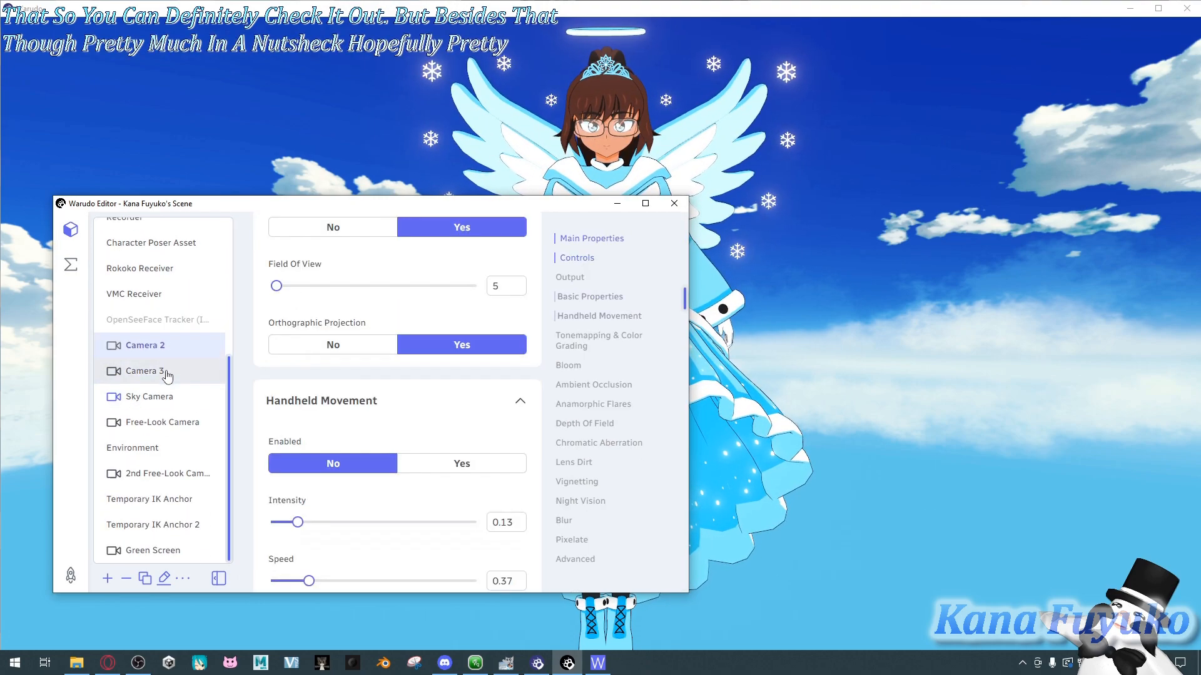
click(165, 397)
click(170, 422)
click(155, 475)
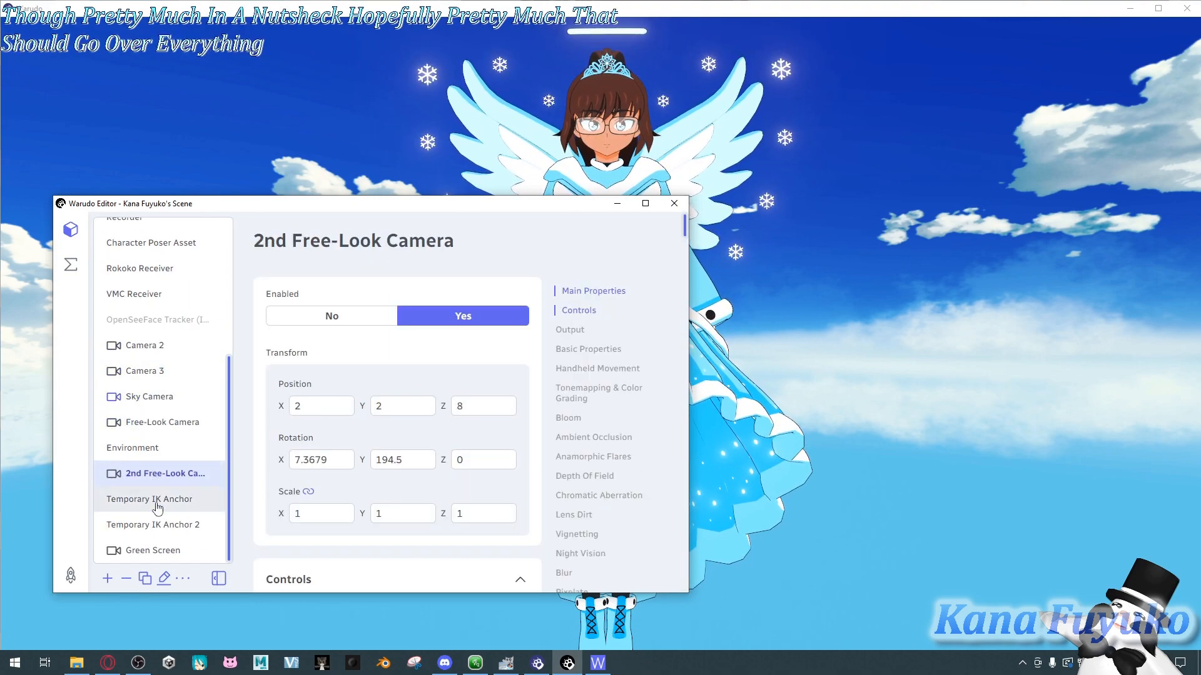
click(158, 551)
click(147, 421)
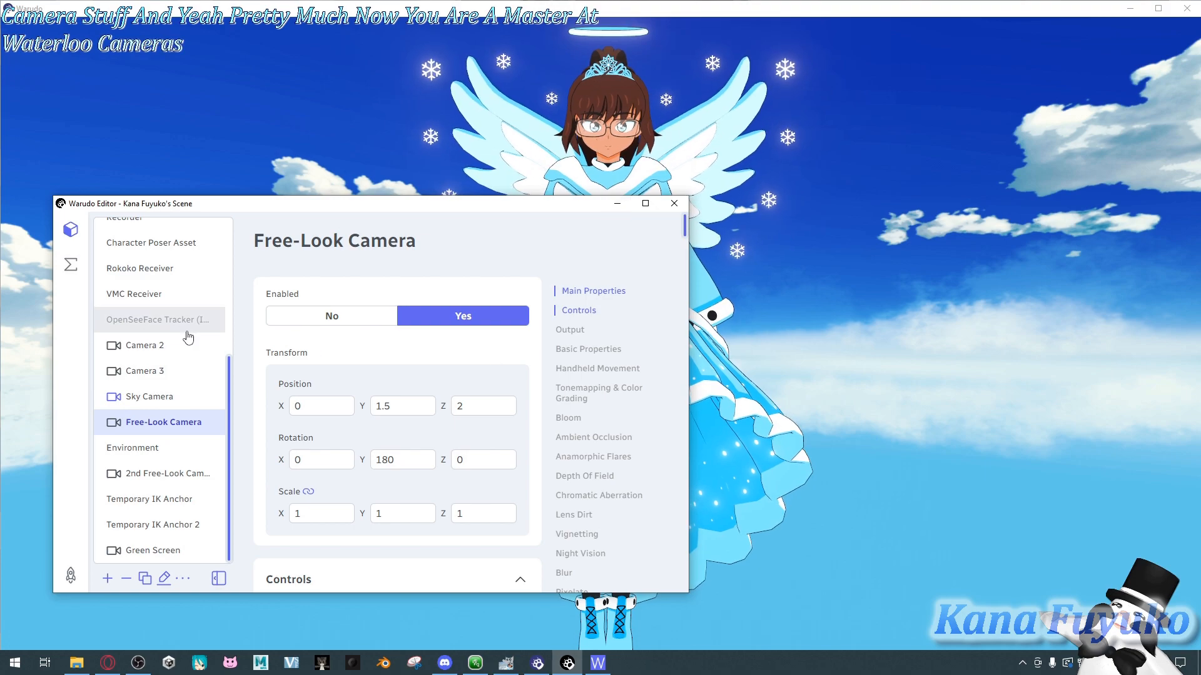
Step: Select the main Camera asset at the start of the asset list
scroll(165, 342, up, 3)
scroll(164, 388, down, 3)
scroll(161, 354, up, 3)
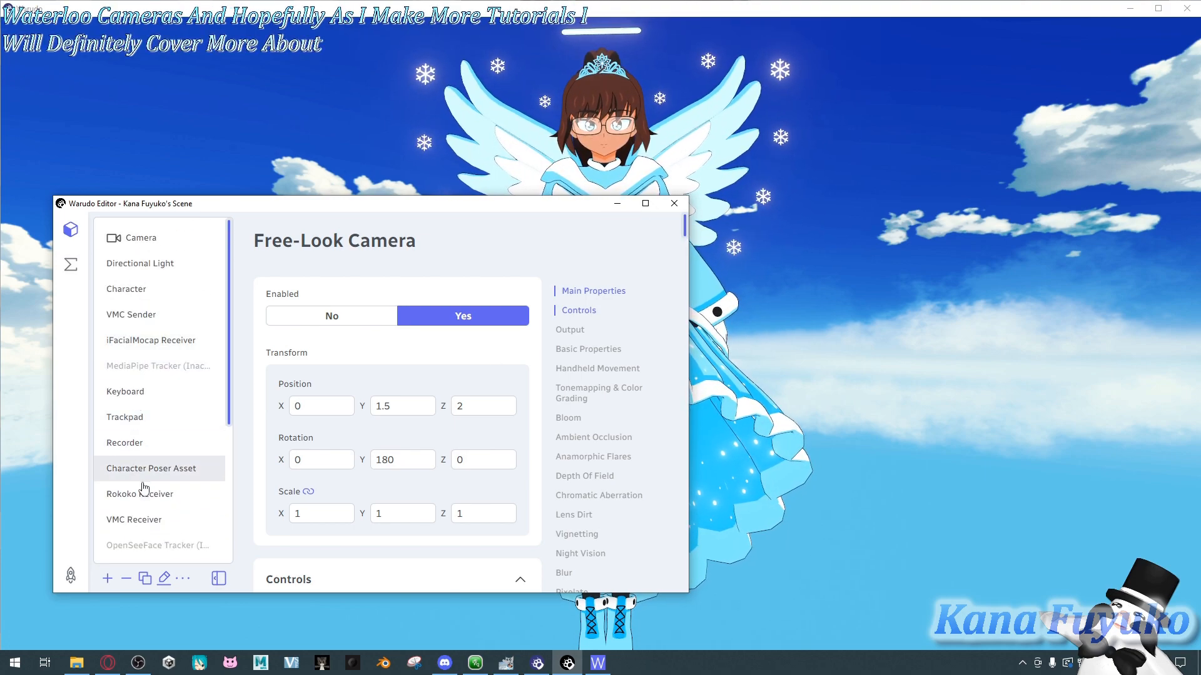
drag(201, 215, 177, 235)
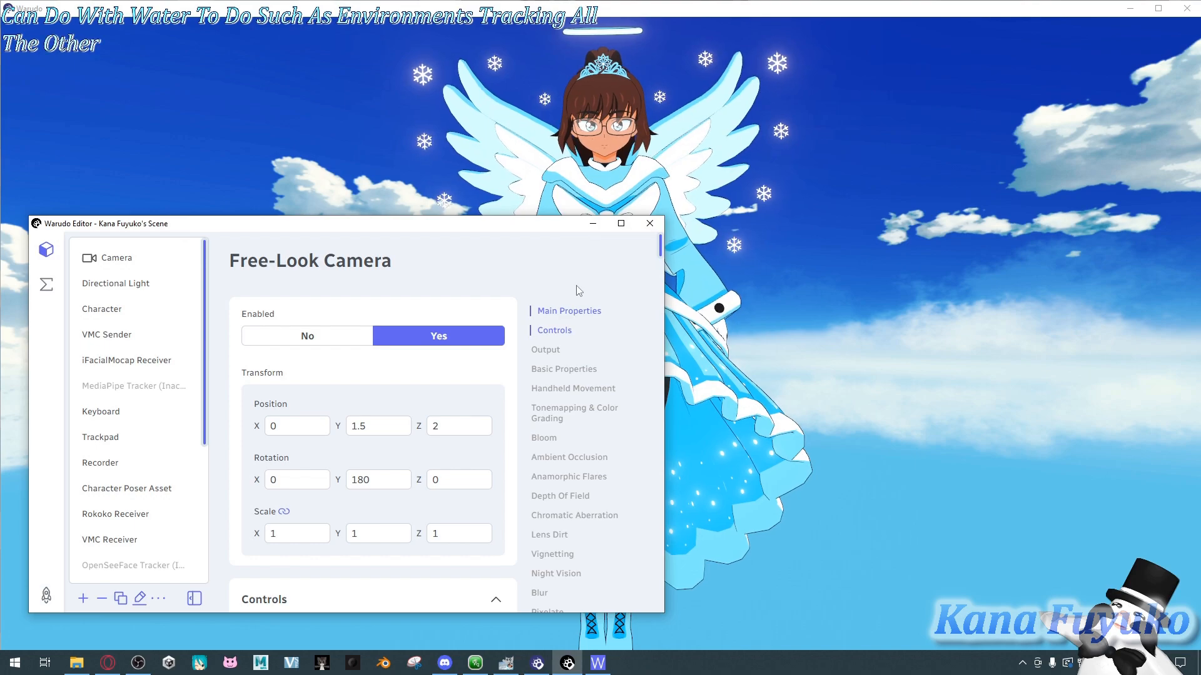
click(137, 269)
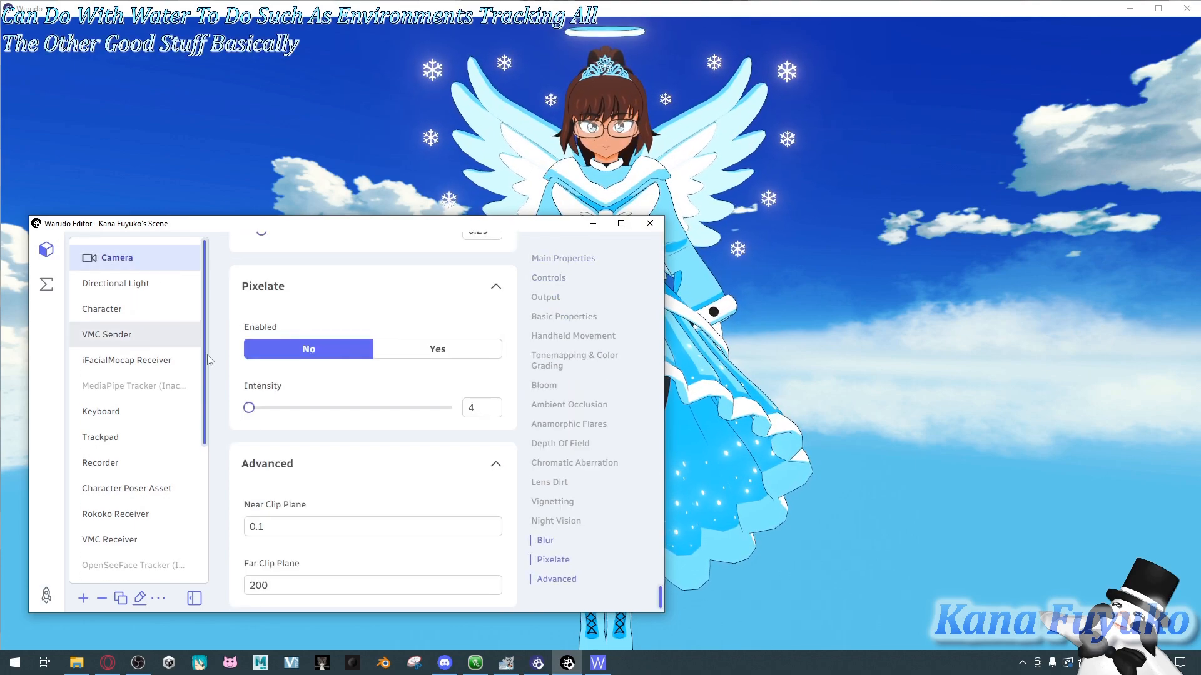
scroll(134, 394, down, 5)
scroll(154, 388, up, 5)
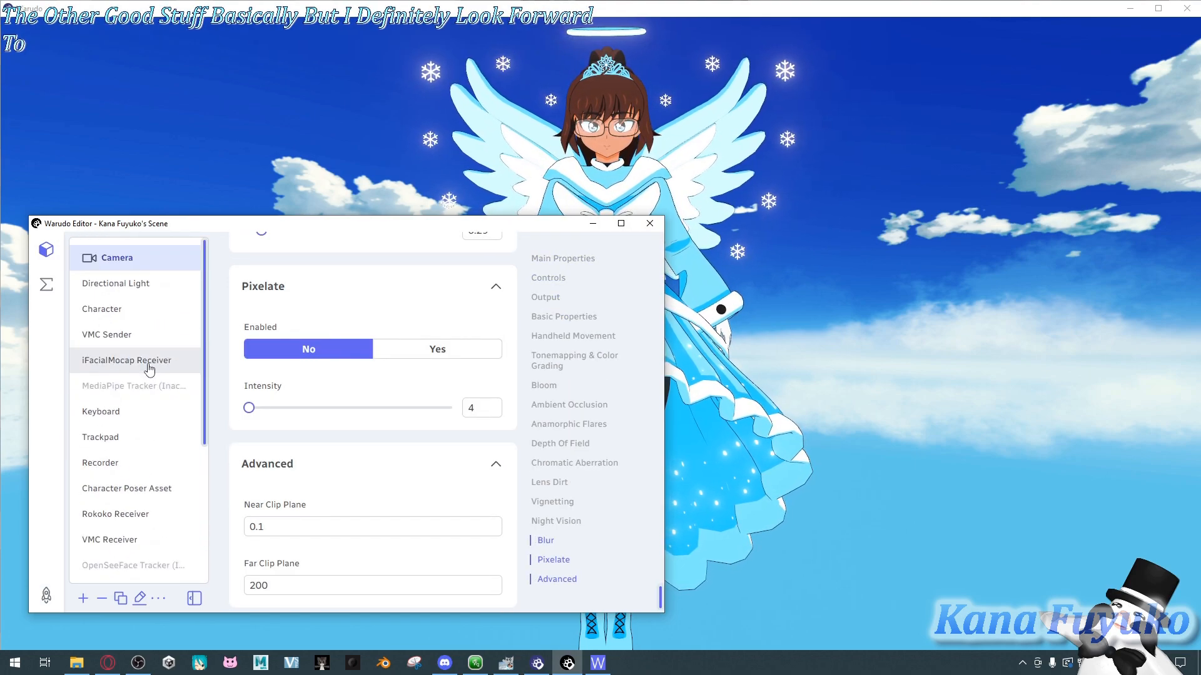
mouse_move(232, 226)
mouse_down()
mouse_move(268, 227)
mouse_move(210, 241)
mouse_move(230, 247)
mouse_move(232, 216)
mouse_up()
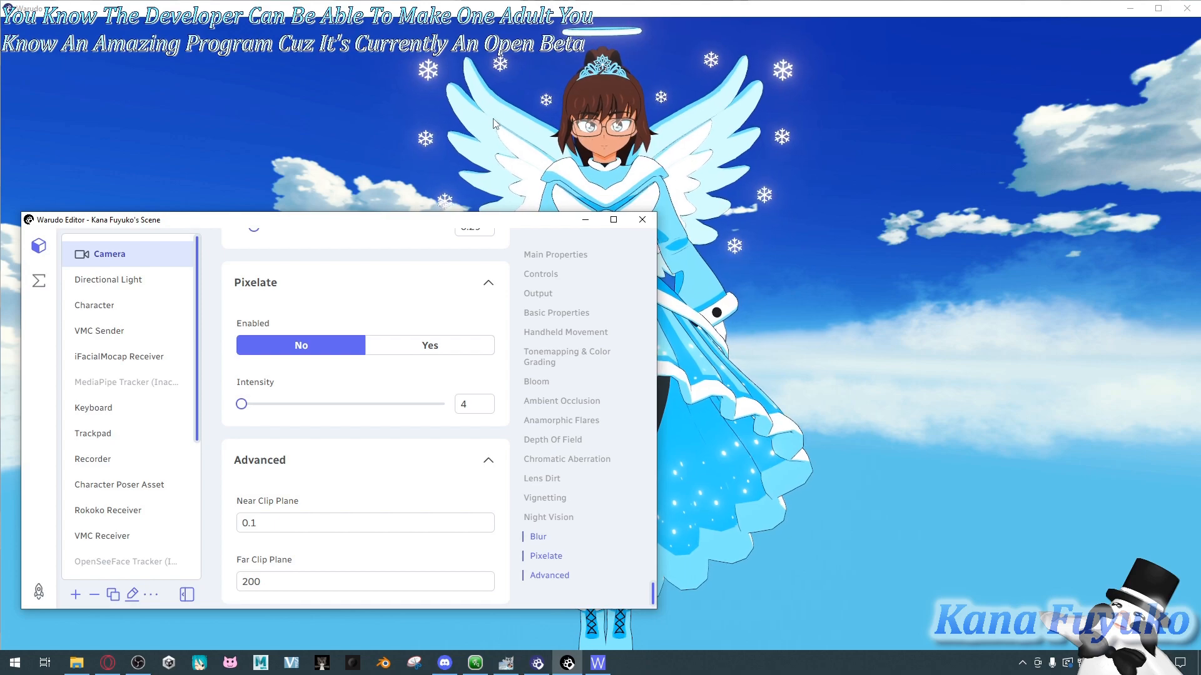
drag(517, 222, 519, 228)
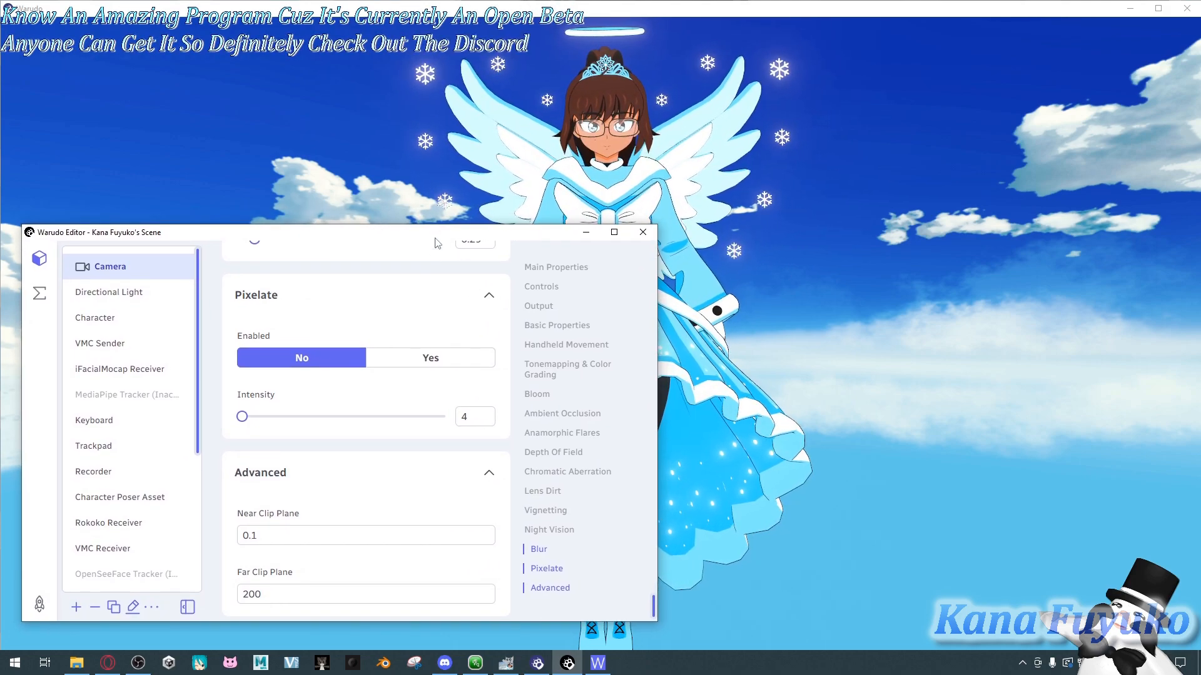
mouse_move(437, 237)
mouse_down()
mouse_move(378, 243)
mouse_move(429, 244)
mouse_up()
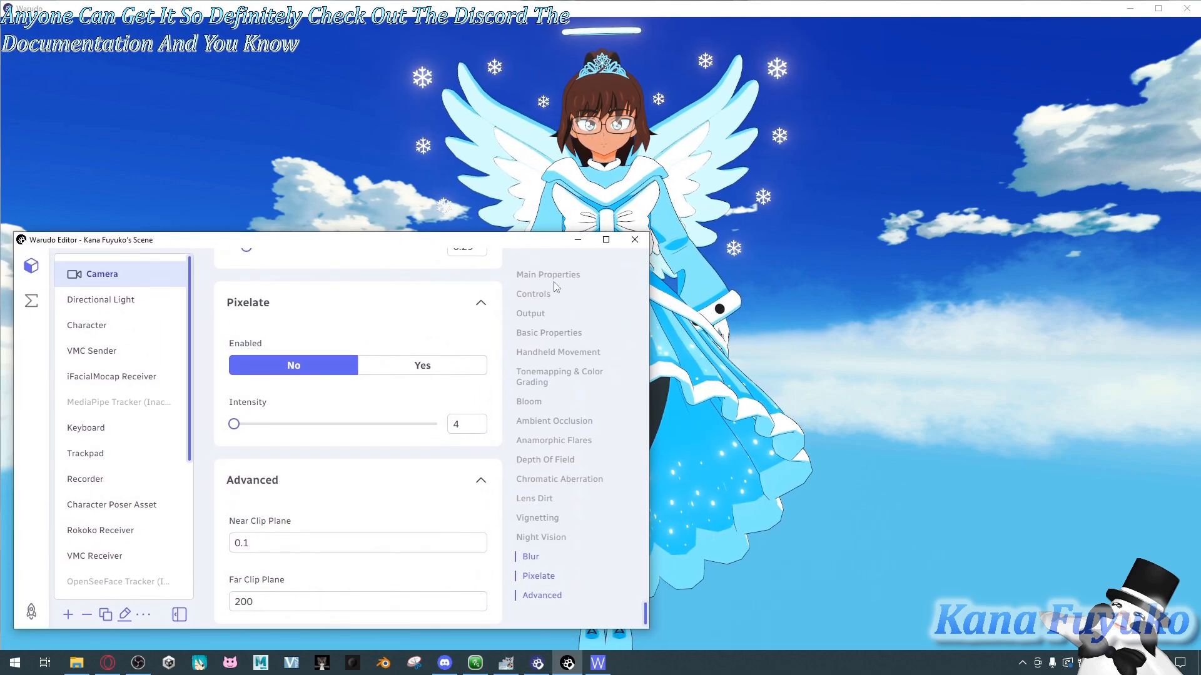
Step: Review the main Camera's settings from the post-processing effects back to its enabled state and transform
scroll(300, 401, up, 5)
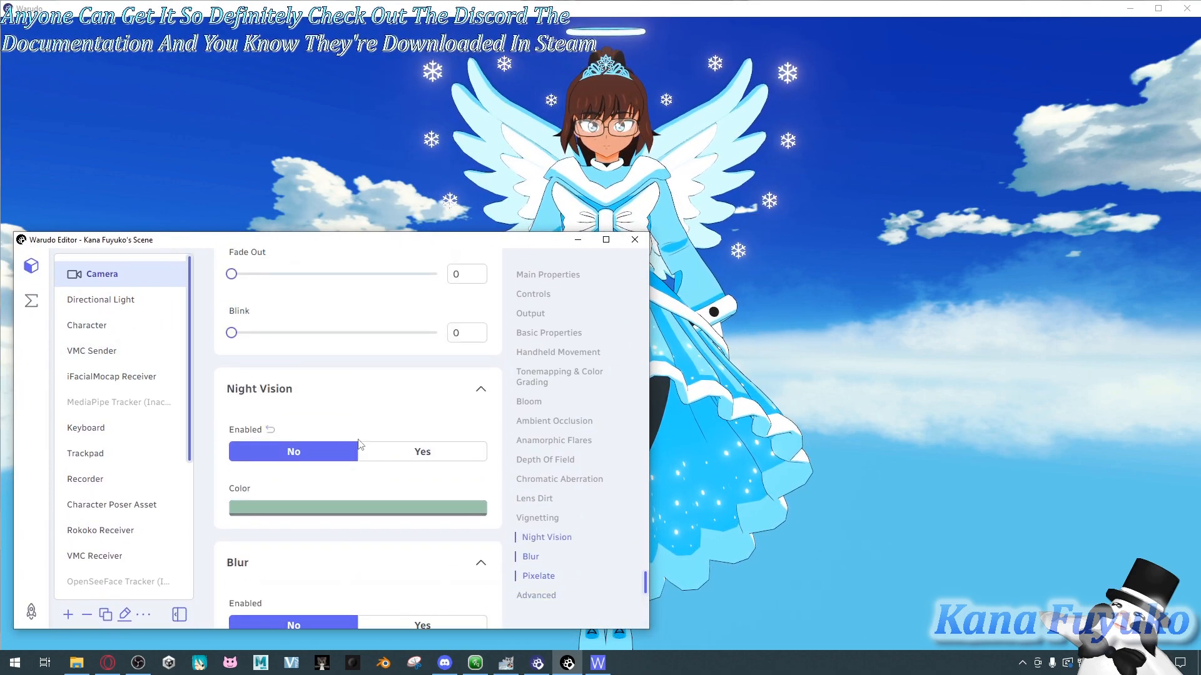
scroll(378, 413, up, 15)
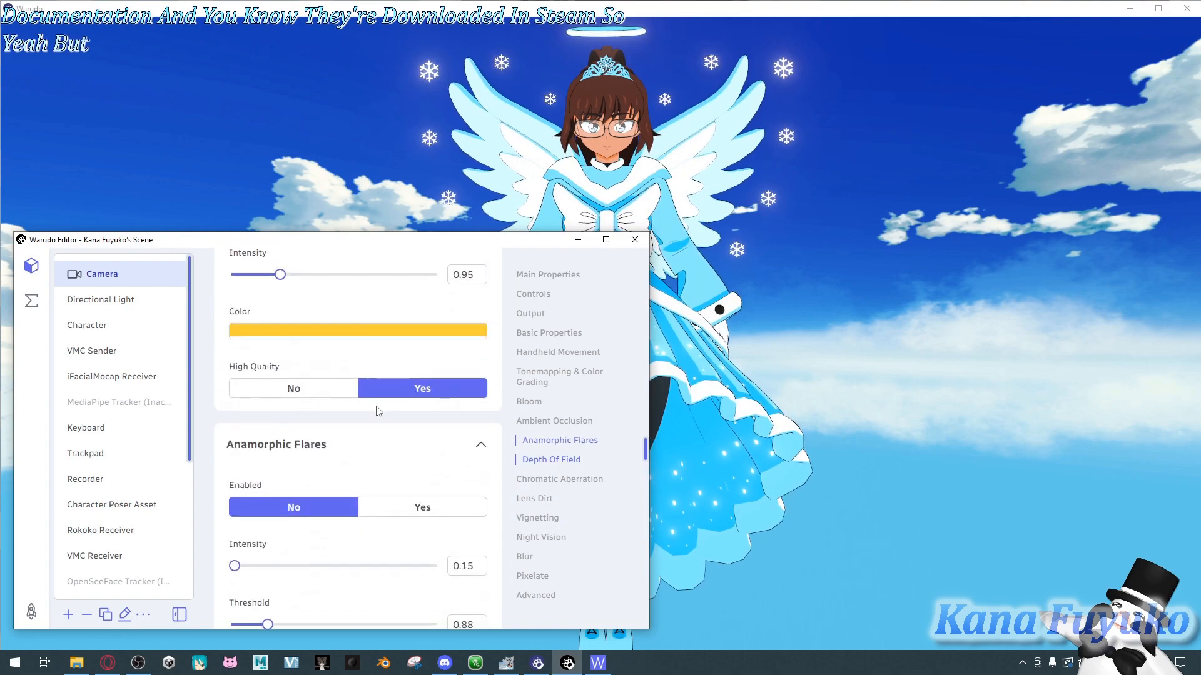
scroll(377, 402, up, 15)
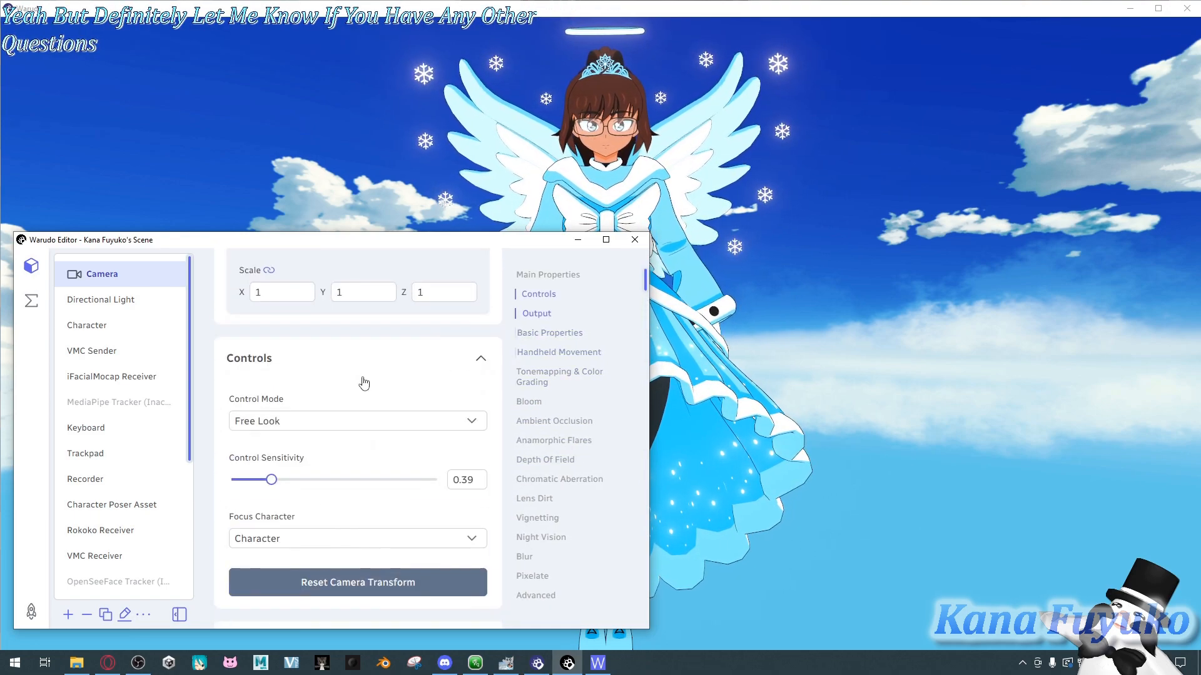
drag(389, 245, 388, 225)
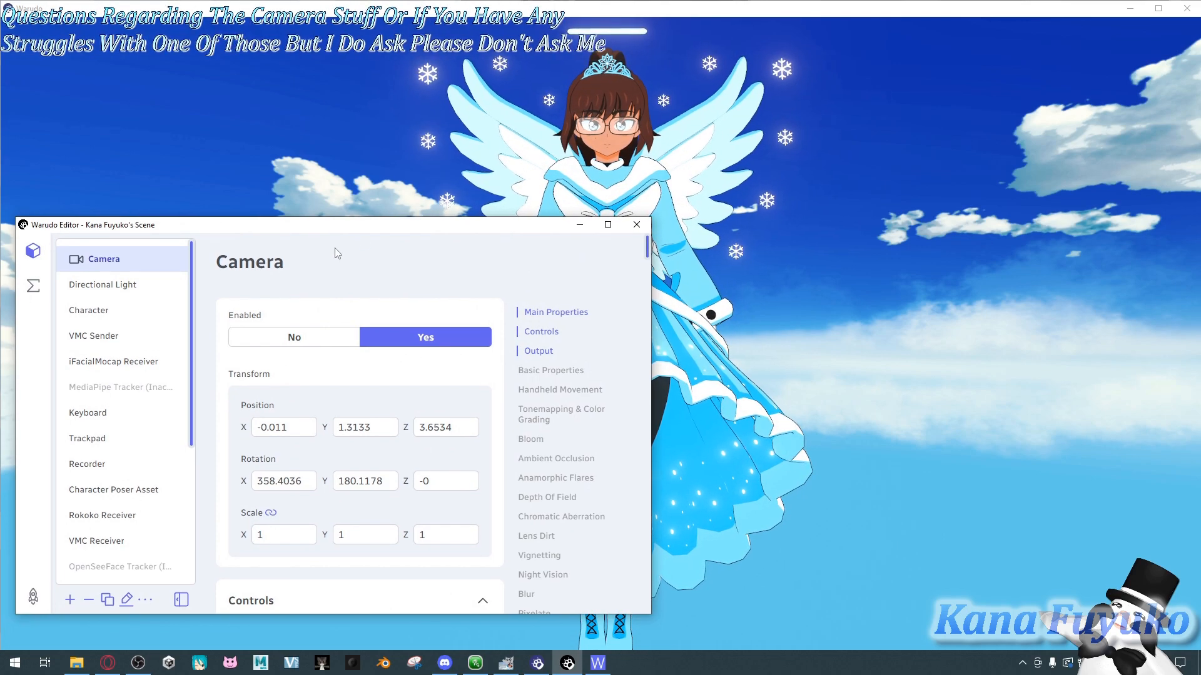